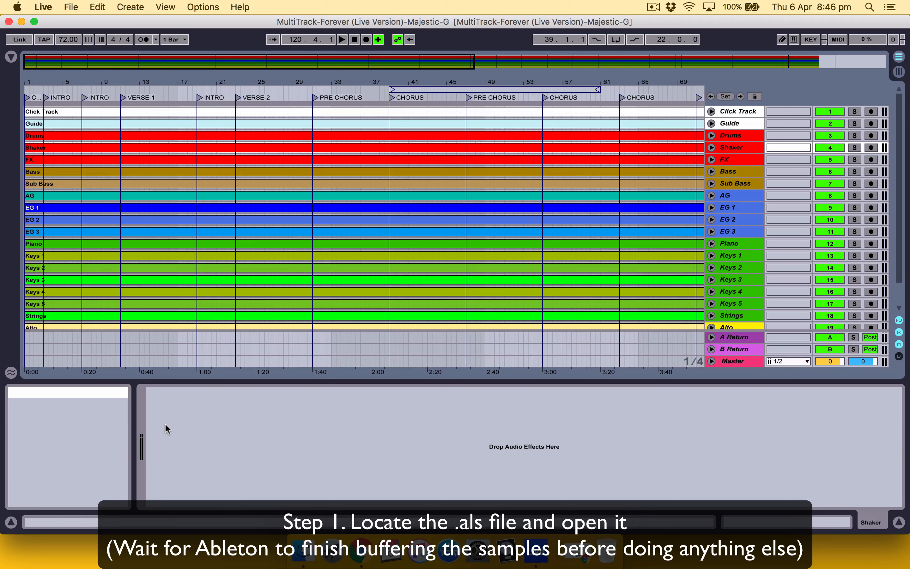
Step: Hide the detail view and look over the multitrack's track list from Click Track to BGVS
scroll(349, 246, down, 2)
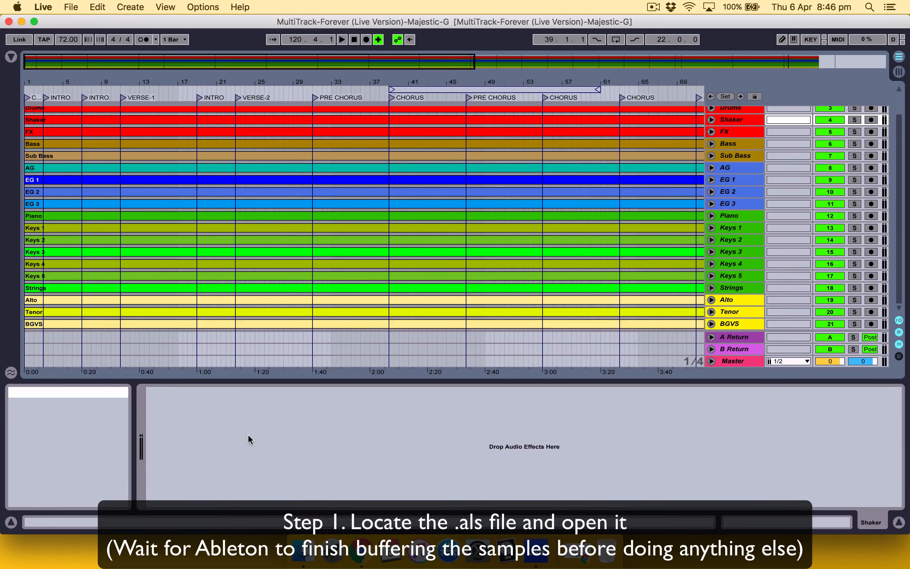
scroll(451, 224, up, 2)
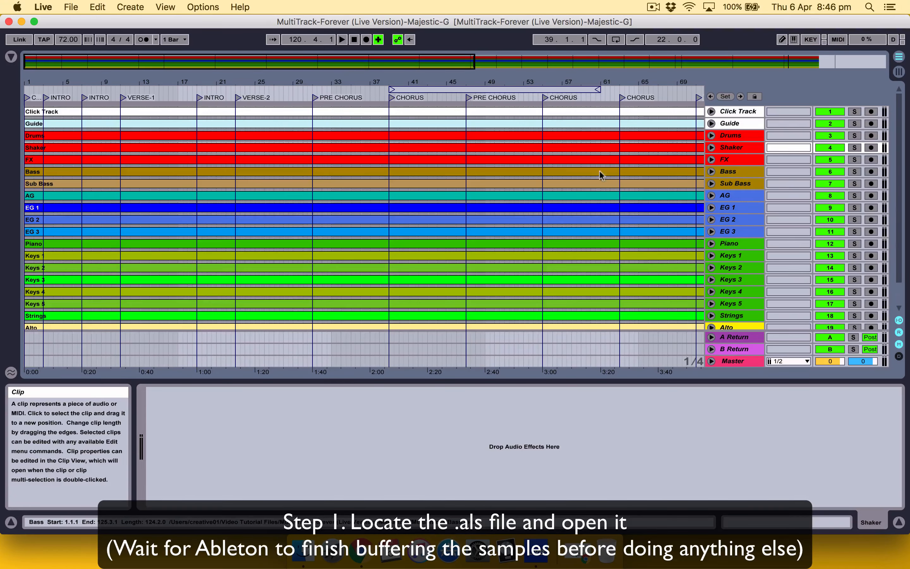
click(899, 523)
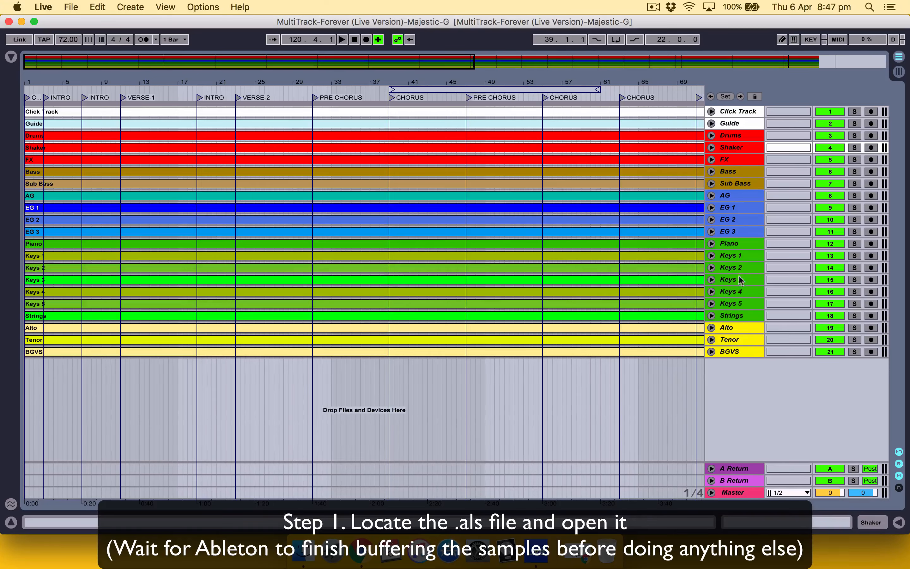
click(737, 257)
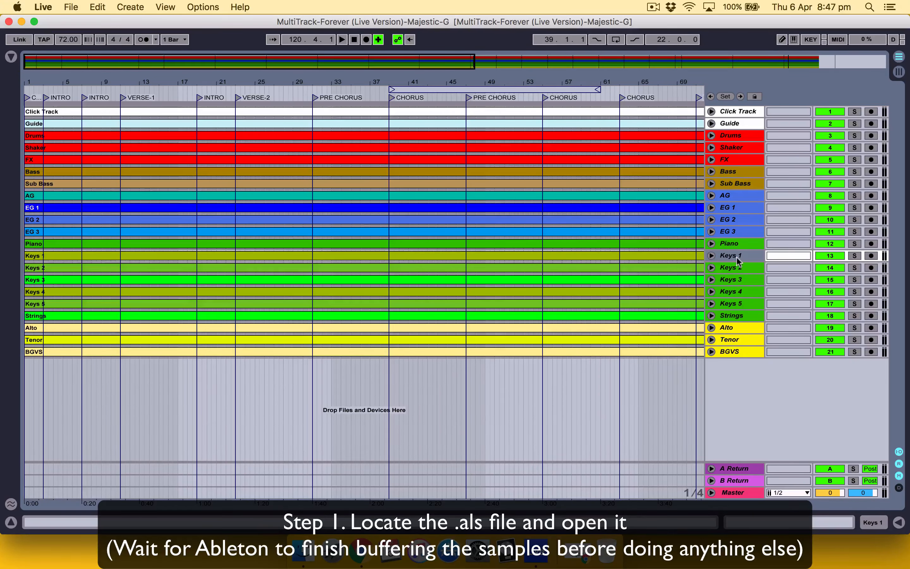
click(748, 304)
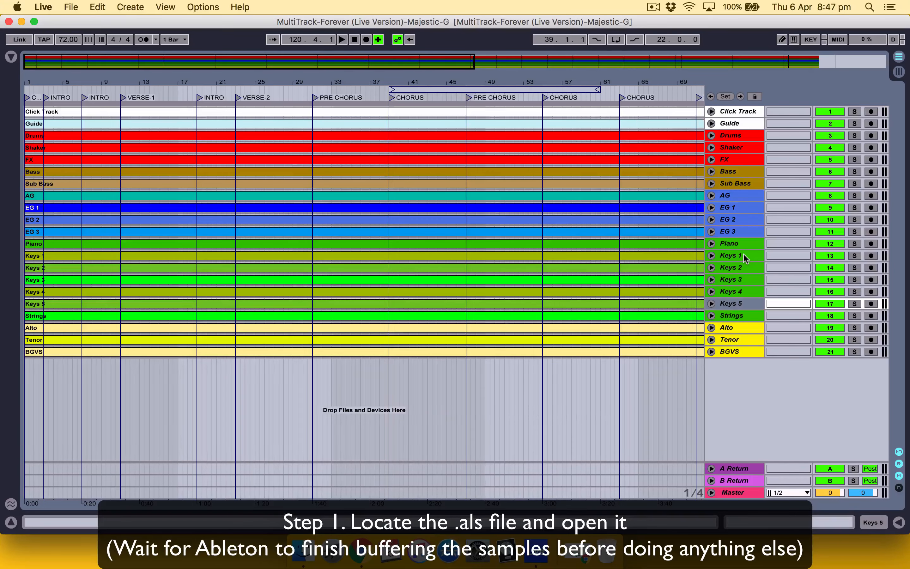
click(735, 209)
click(739, 172)
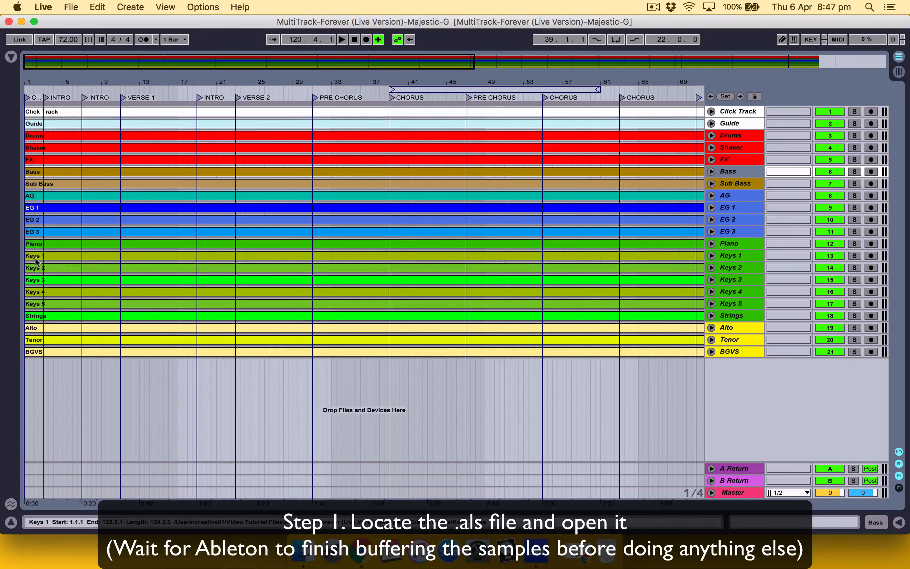
Step: Play back the song and skip the playback ahead to bar 37 and on to bar 41
click(389, 139)
key(space)
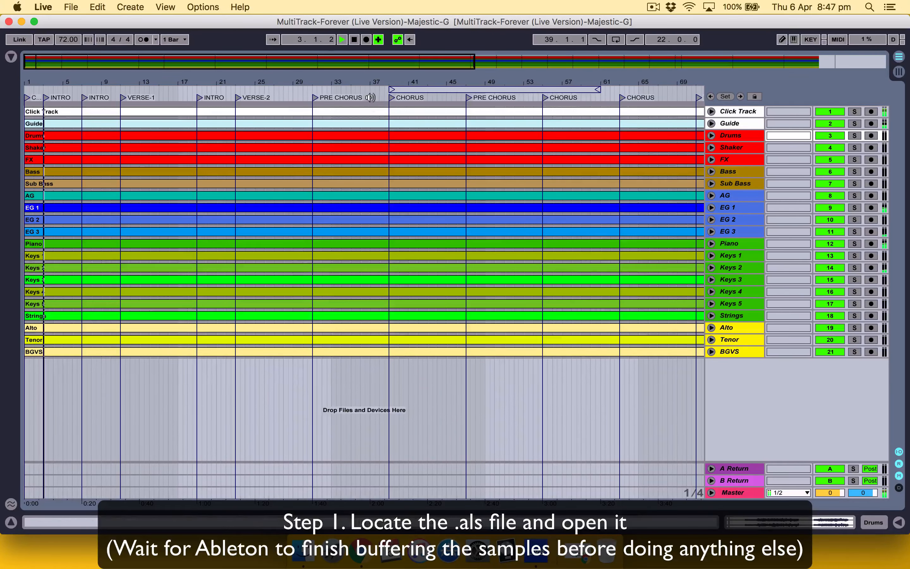
click(369, 379)
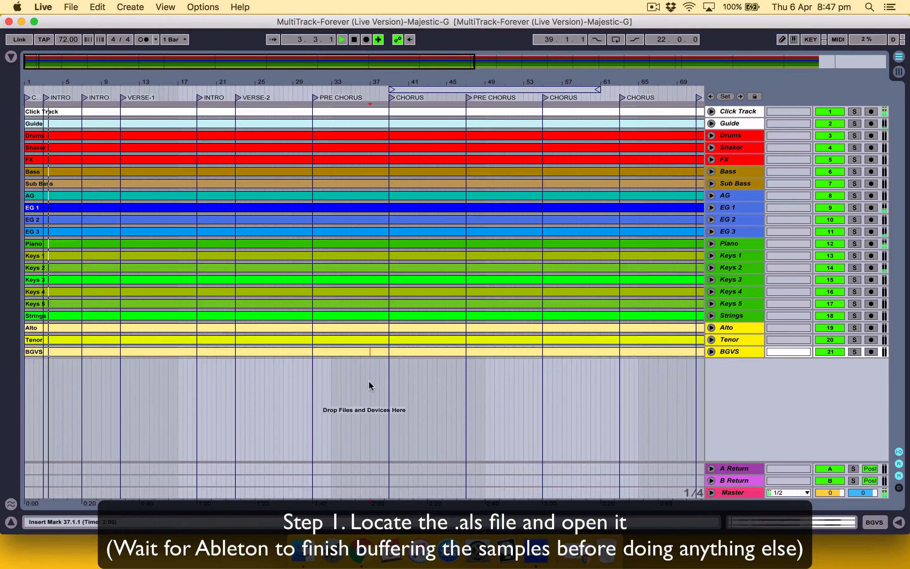
click(411, 376)
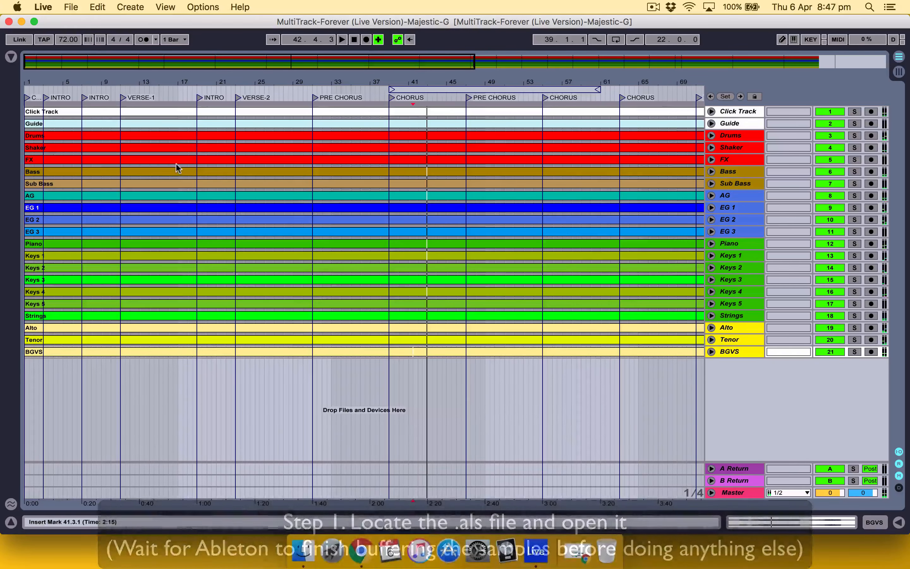
Step: Start saving the Live Set under a new name and choose the Processed Tracks folder as its location
click(71, 6)
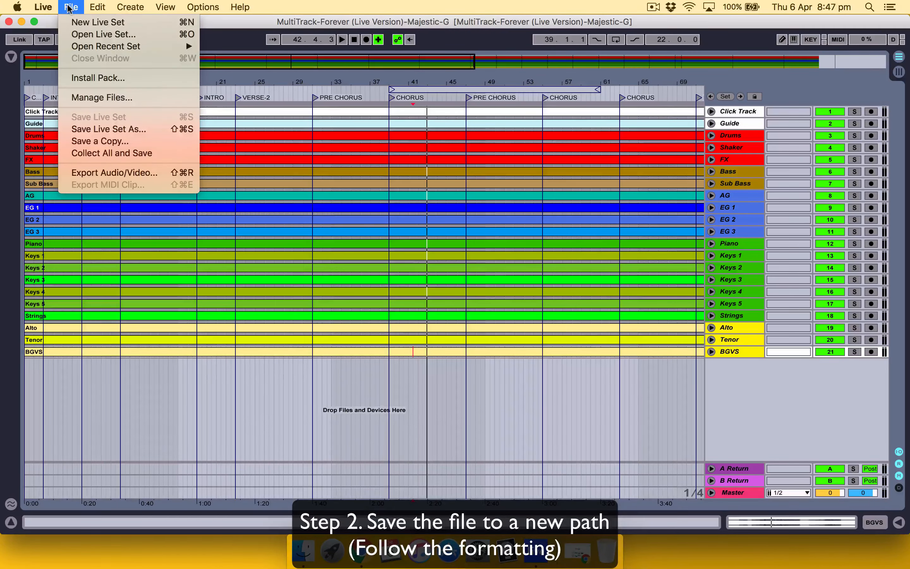
click(104, 129)
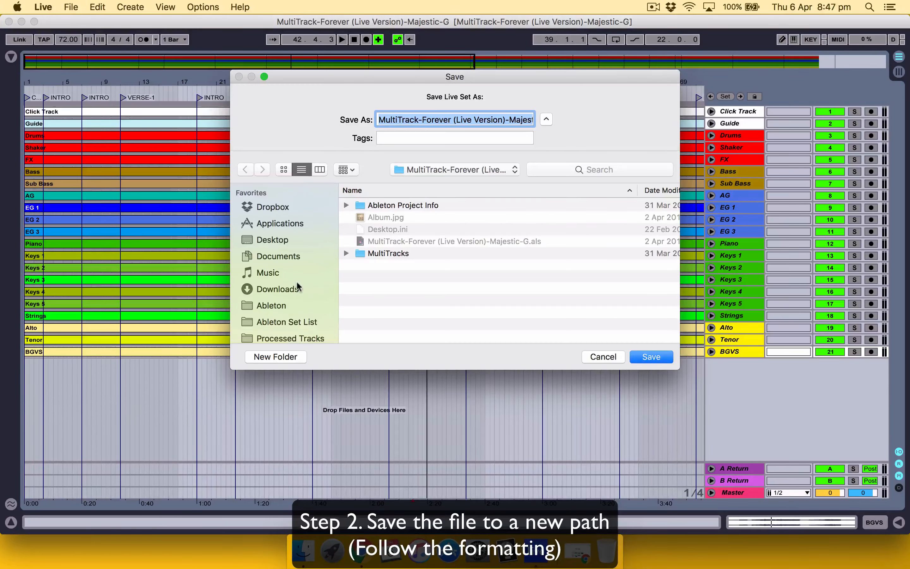
scroll(296, 278, down, 3)
click(287, 290)
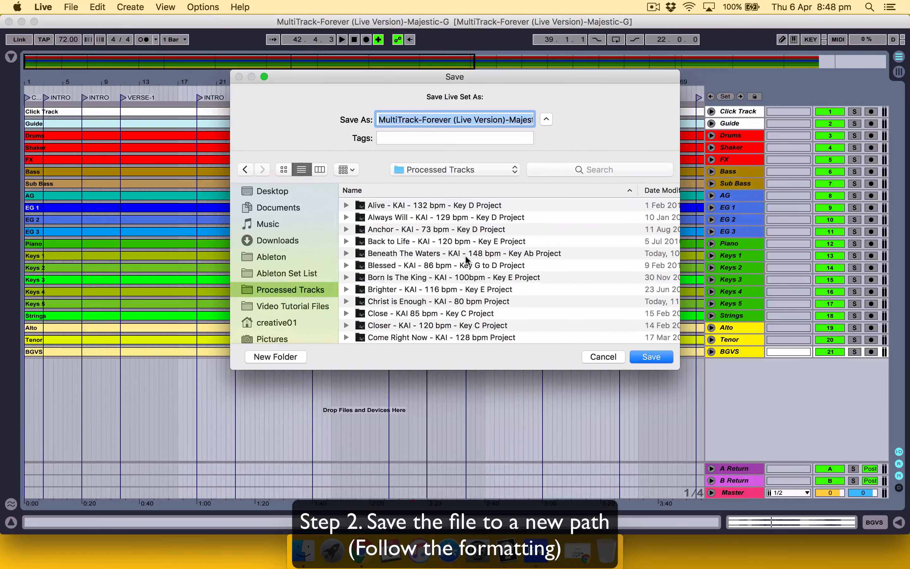
scroll(464, 254, down, 5)
scroll(467, 259, down, 10)
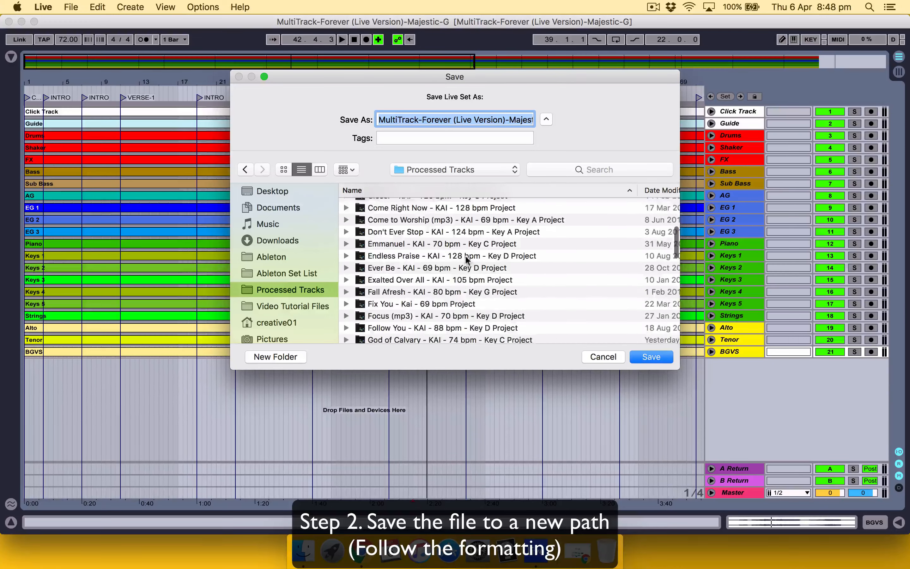
scroll(466, 259, up, 15)
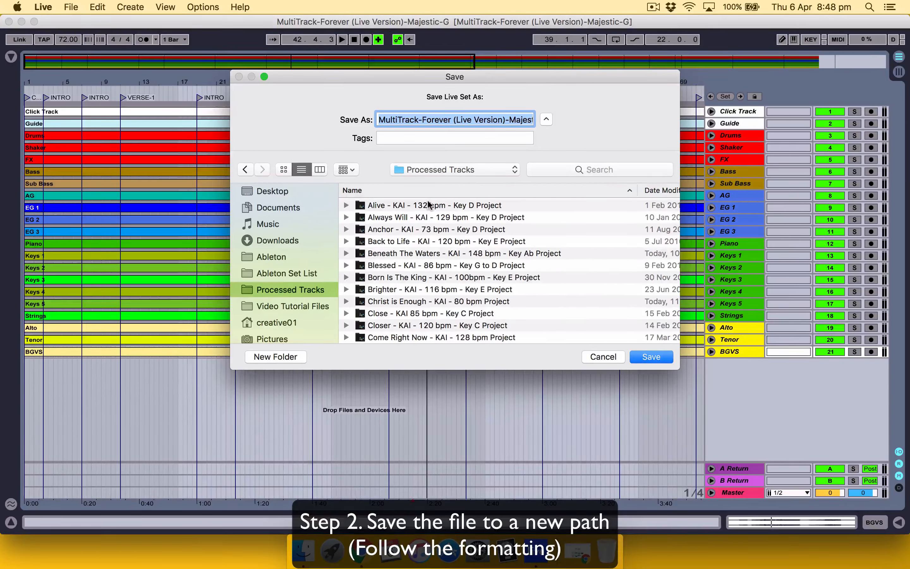
Step: Save the set under a hyphen-separated name made of "Forever", the creator tag used by the other projects, "72 bpm" and "Key G"
text(F)
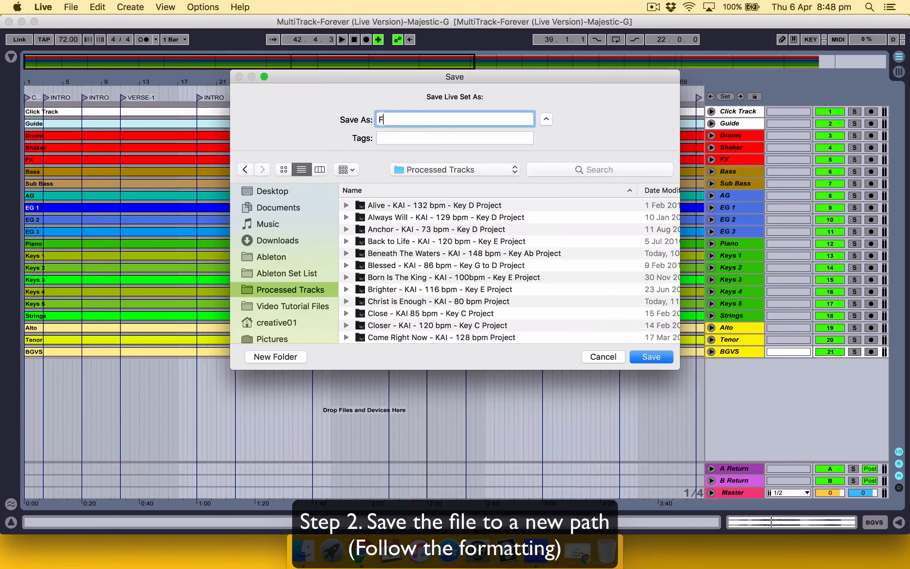
text(orever - KAI - 72 BPM)
key(BackSpace)
key(BackSpace)
text(bpm)
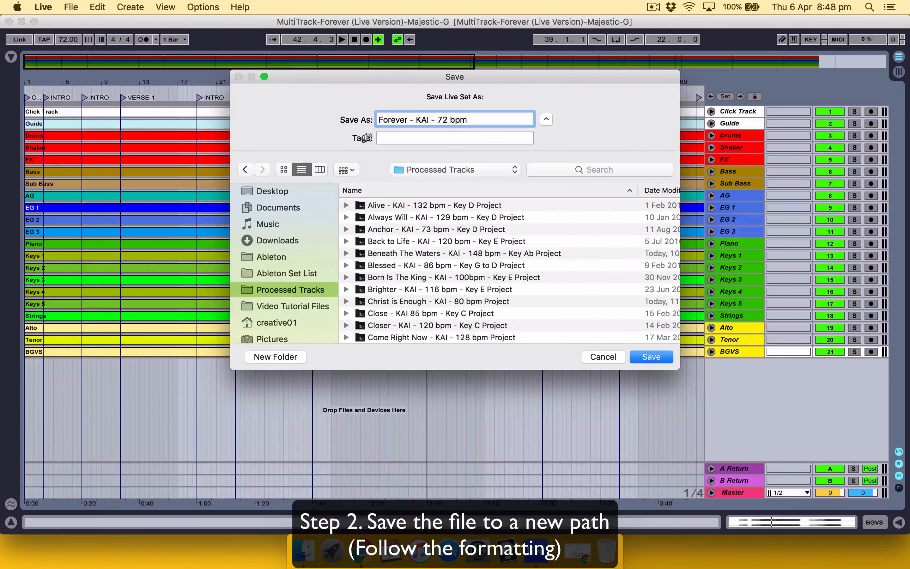
text( - Key G)
click(648, 356)
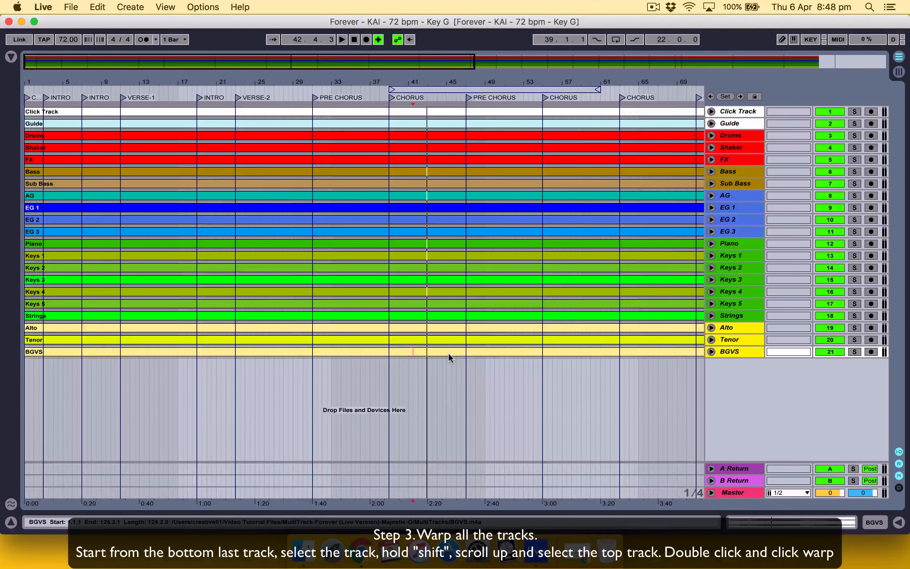
Step: Select all the clips from BGVS up to Click Track, turn on Warp for them and hide the clip view
click(437, 350)
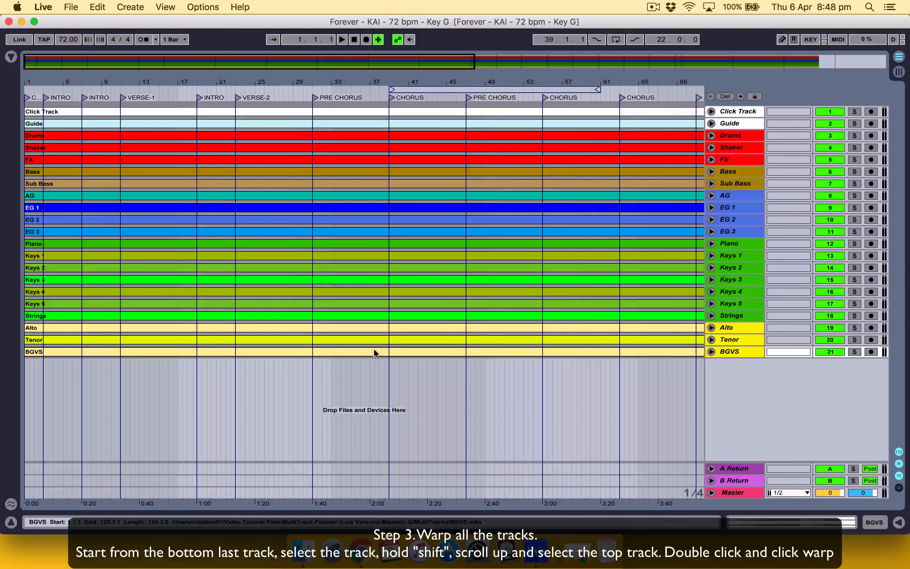
shift+click(358, 111)
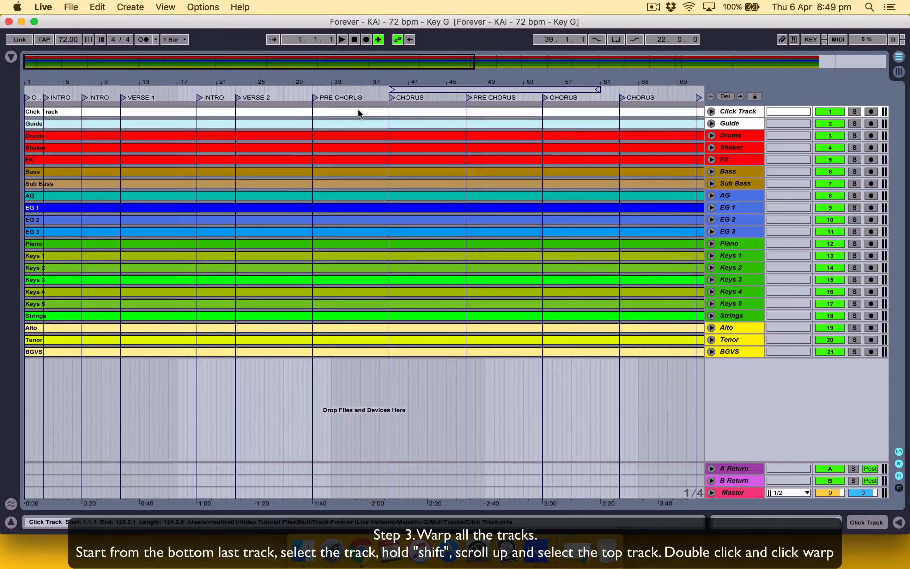
double_click(357, 110)
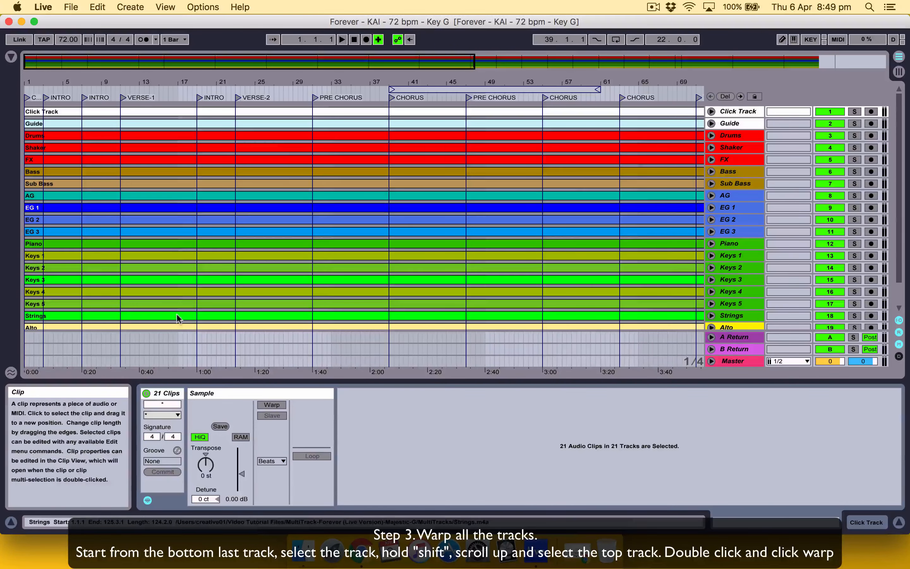
scroll(244, 209, down, 2)
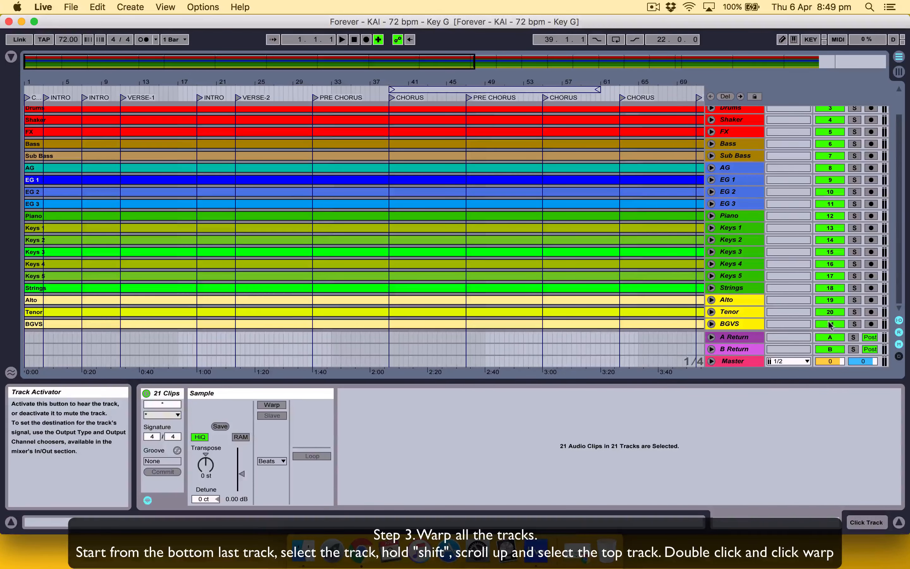
click(263, 406)
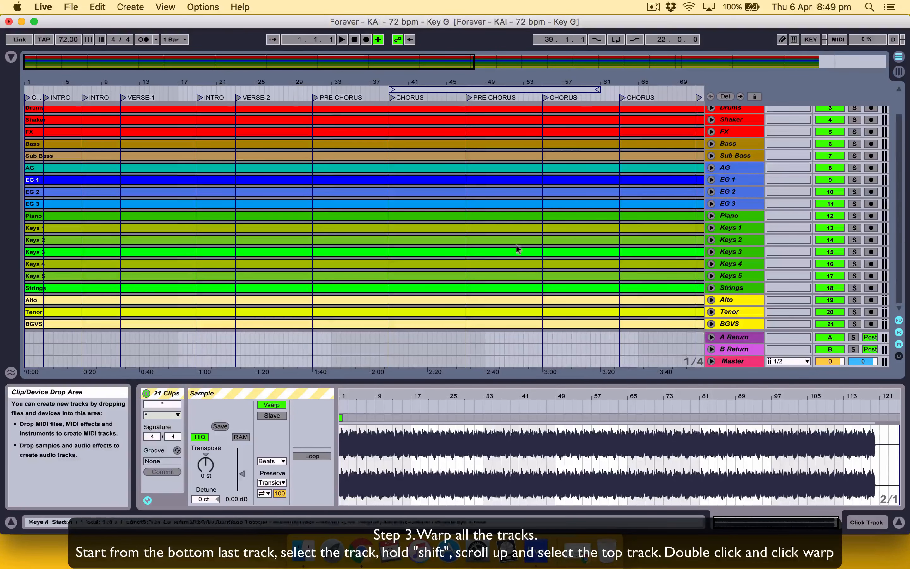
scroll(534, 259, up, 2)
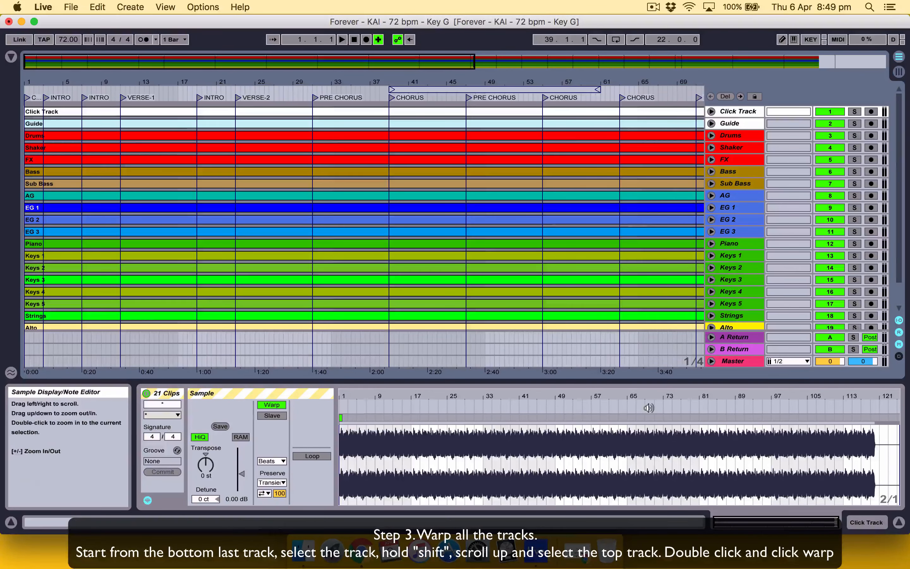
click(898, 521)
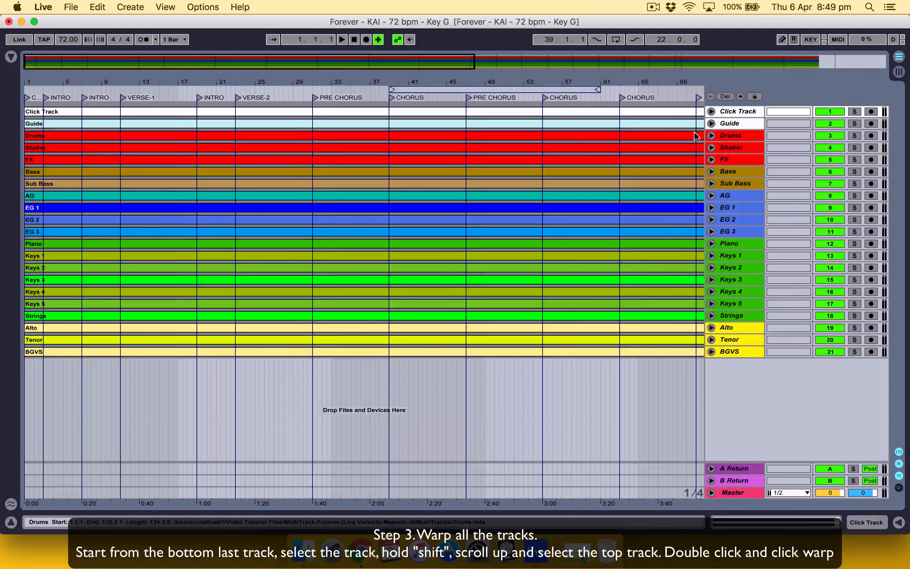
Step: Show the browser and insert a new MIDI track directly below Click Track
click(11, 56)
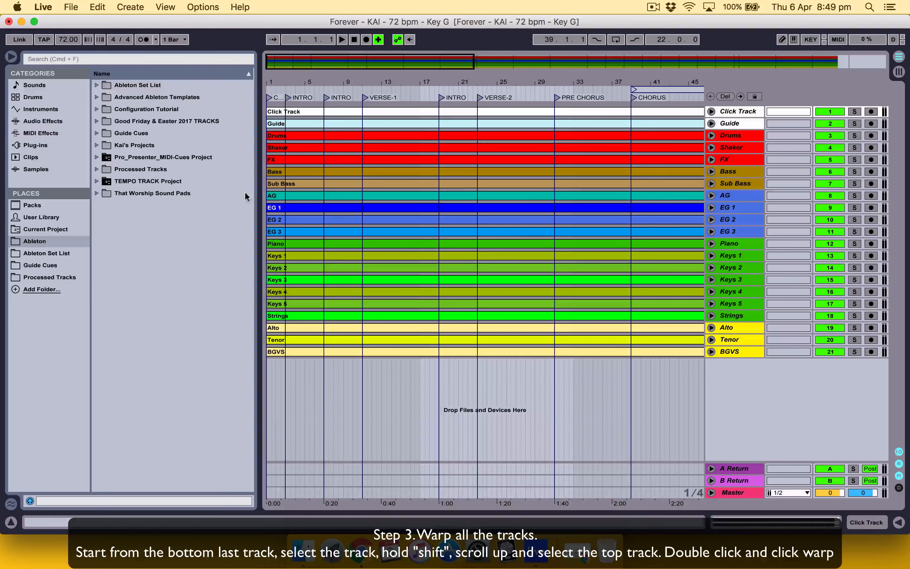
click(738, 108)
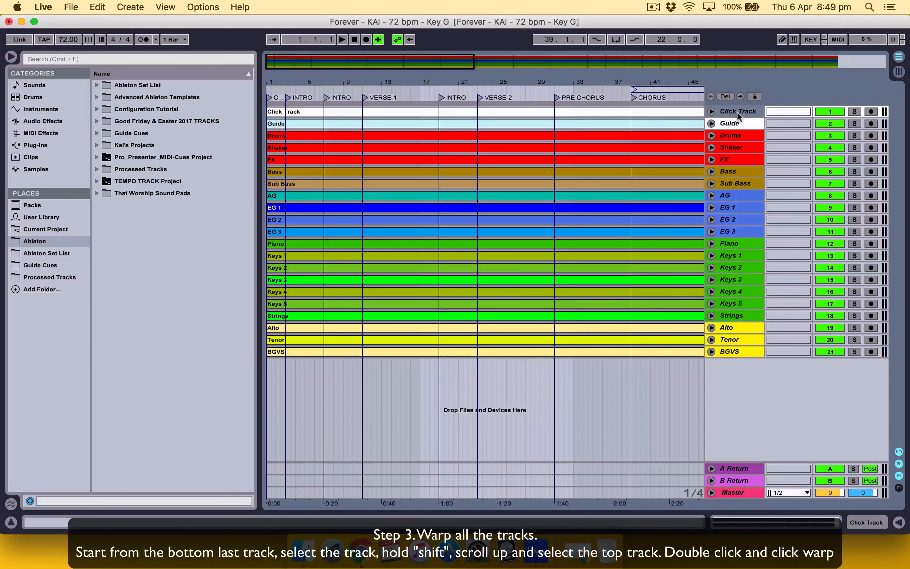
right_click(737, 111)
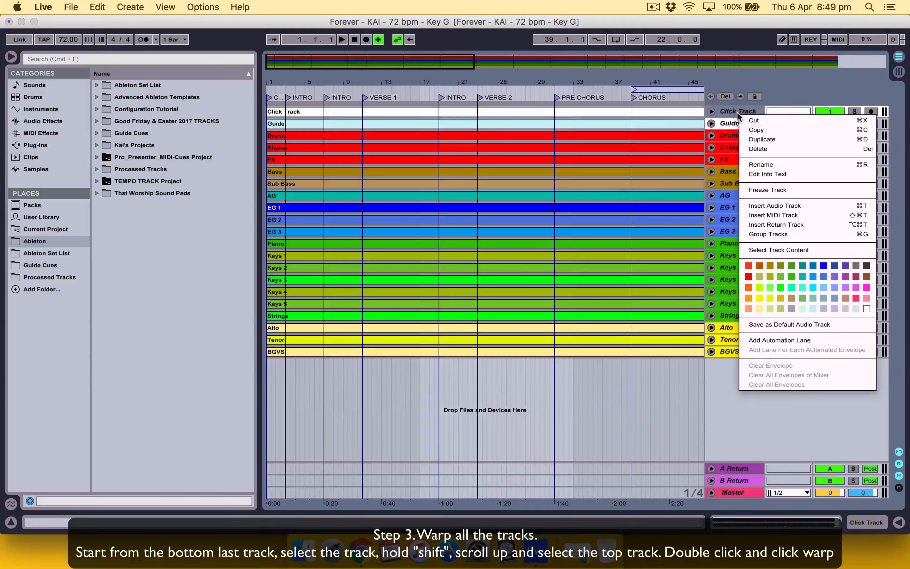
click(784, 215)
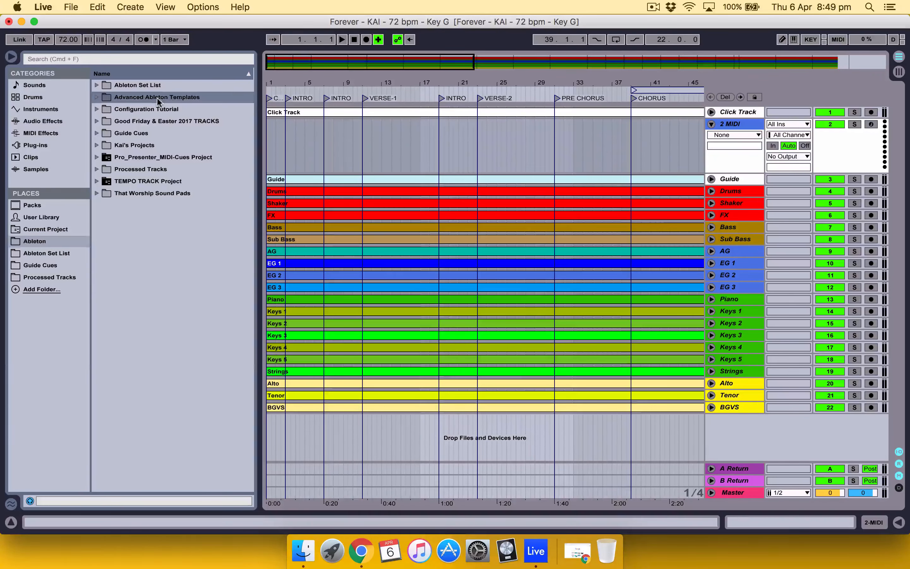
Step: Expand Advanced Ableton Templates down to the clips of the CLICK track in the MT_ADVANCED_ARRANGEMENT_VIEW template set
click(94, 97)
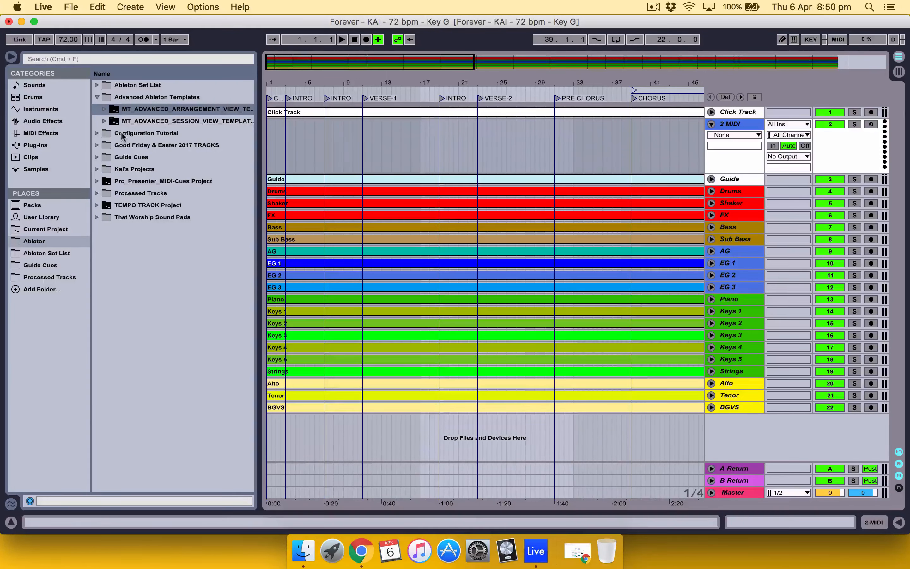
click(106, 110)
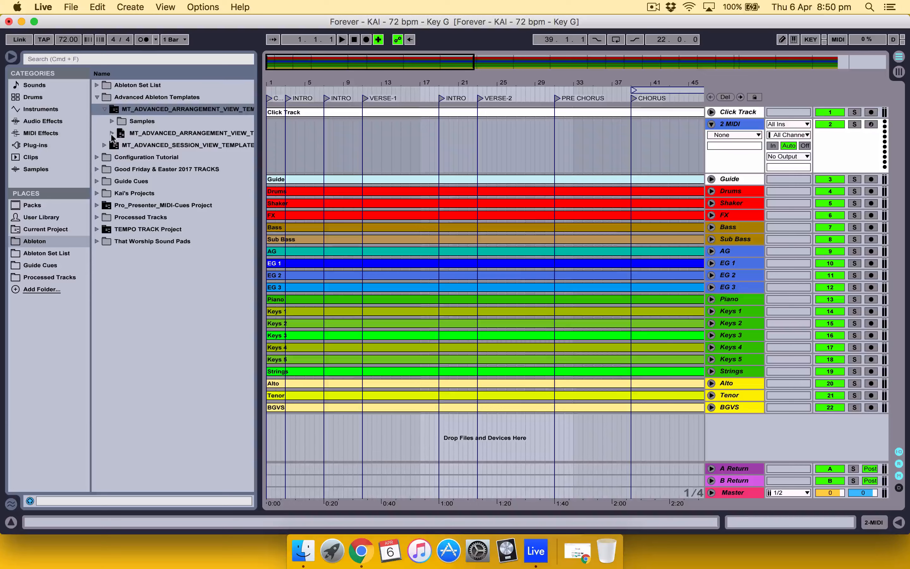
click(112, 133)
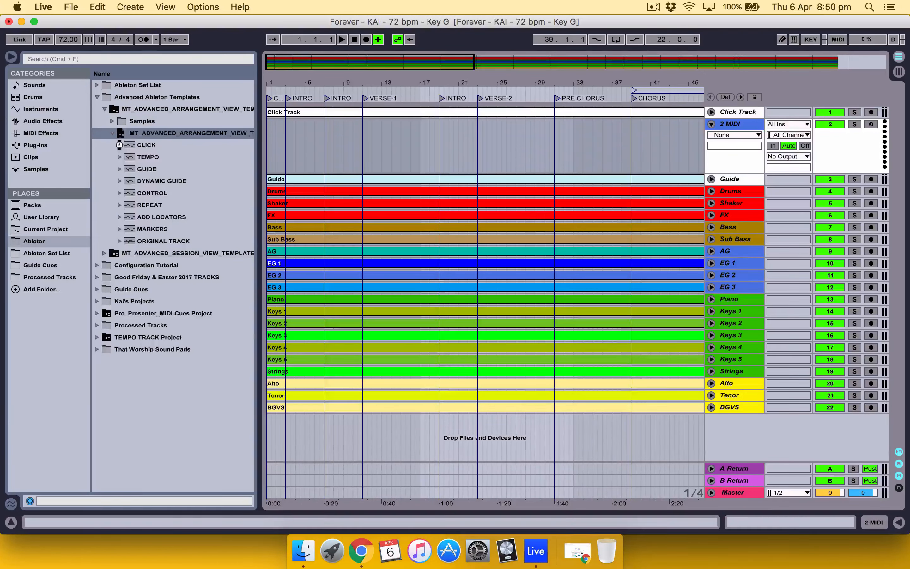
click(119, 145)
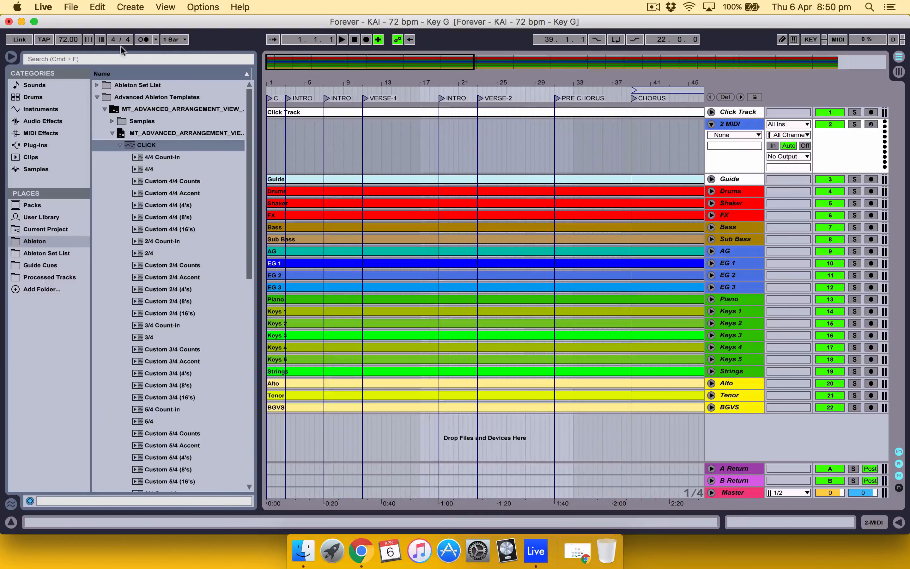
Step: Place the template's 4/4 click clip at bar 1 of the new MIDI track
scroll(161, 238, down, 6)
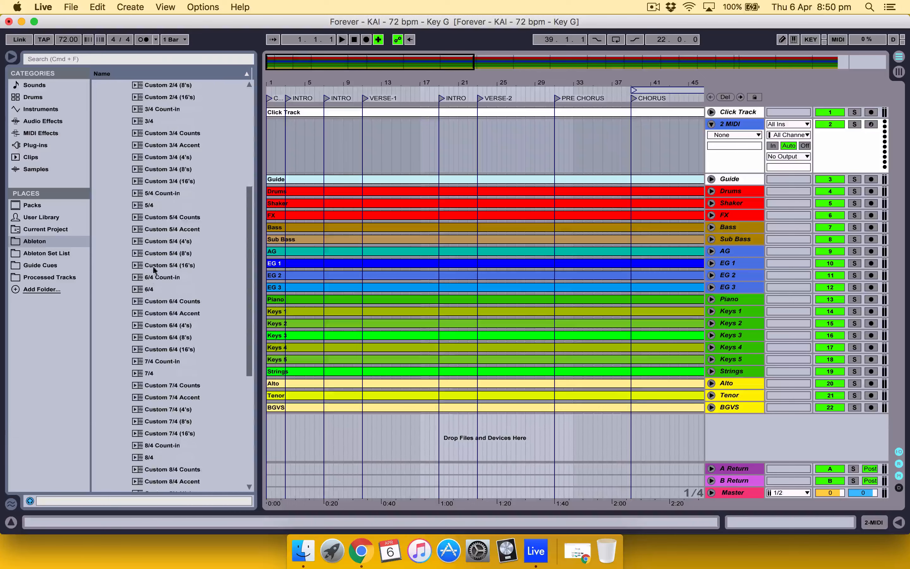
scroll(146, 335, down, 3)
scroll(148, 337, up, 5)
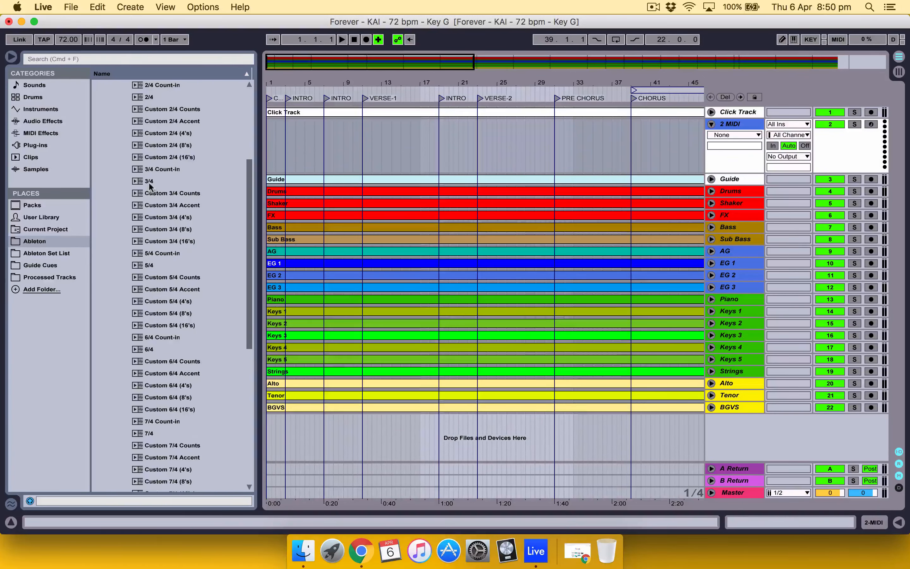
scroll(149, 181, up, 4)
drag(144, 155, 266, 148)
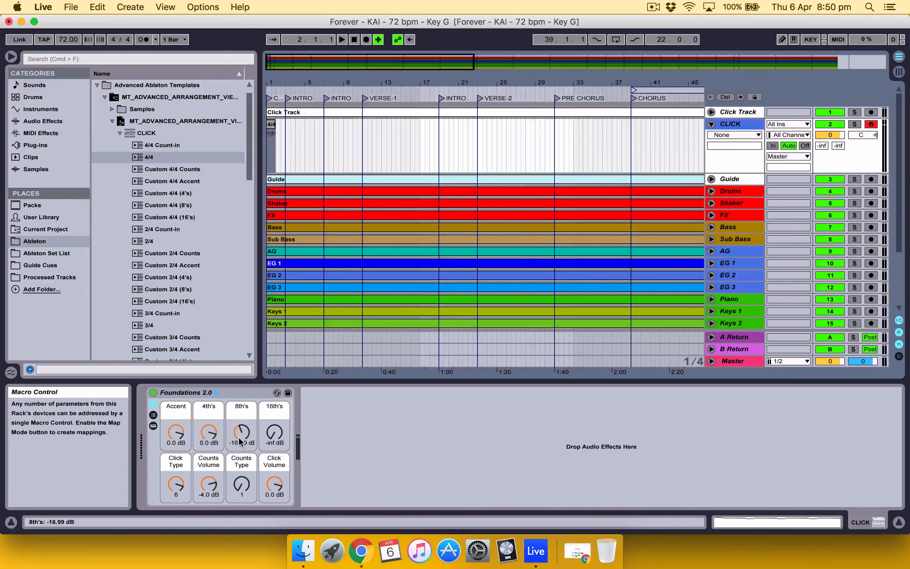
Step: Raise the Accent, 4th's and 8th's levels of the Foundations 2.0 click rack to 6.0 dB
drag(239, 441, 176, 425)
click(207, 439)
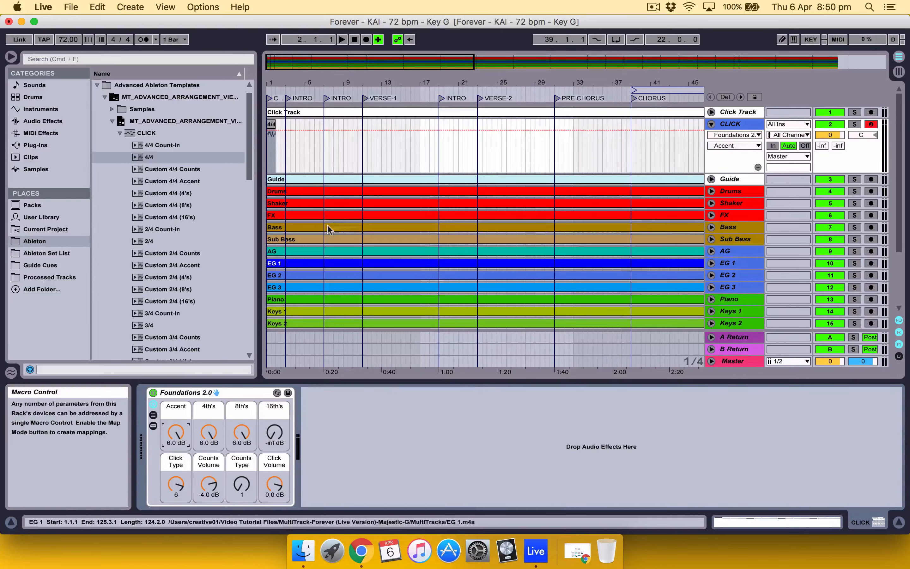
Step: Insert a new audio track directly below the CLICK track
click(735, 127)
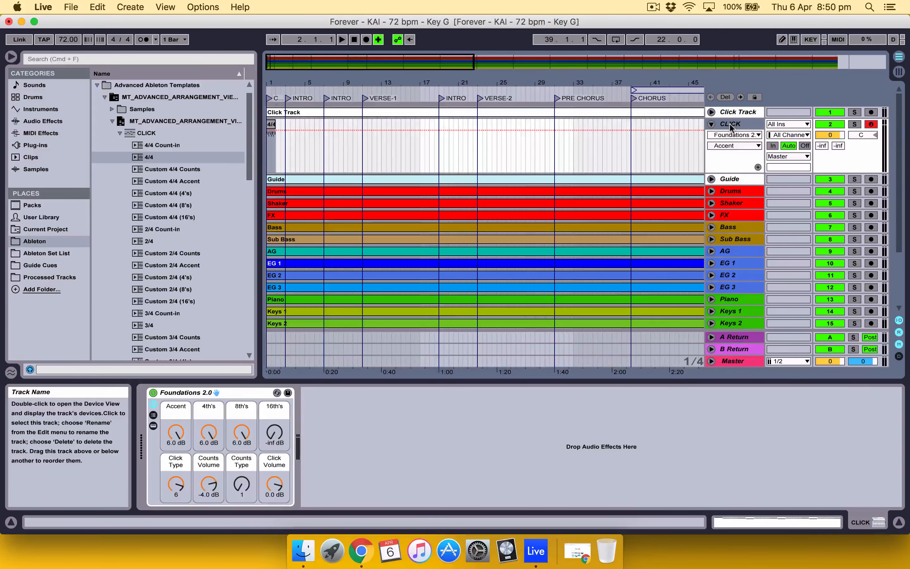
right_click(729, 124)
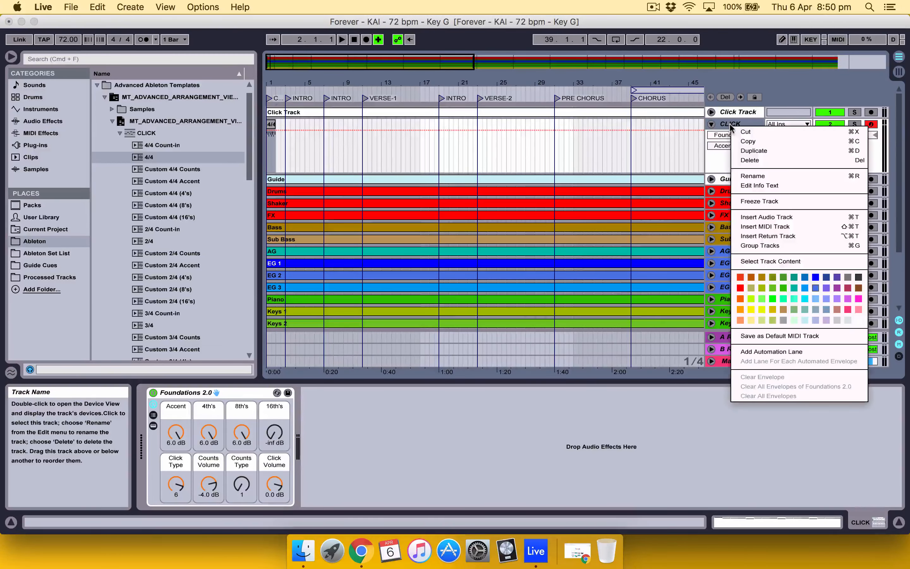
click(771, 217)
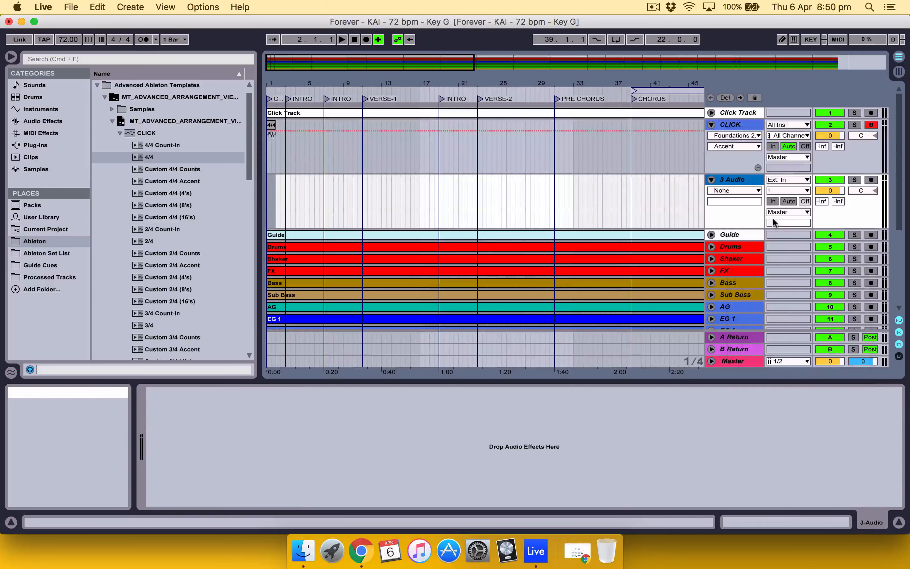
Step: Place the TEMPO clip from the 2-Audio track of TEMPO TRACK.als at bar 1 of the new audio track
click(97, 85)
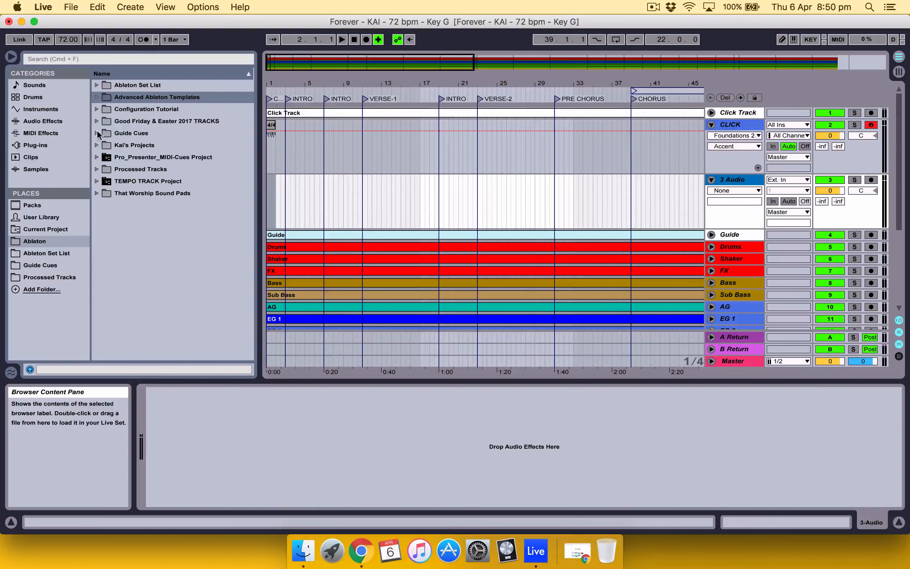
click(96, 181)
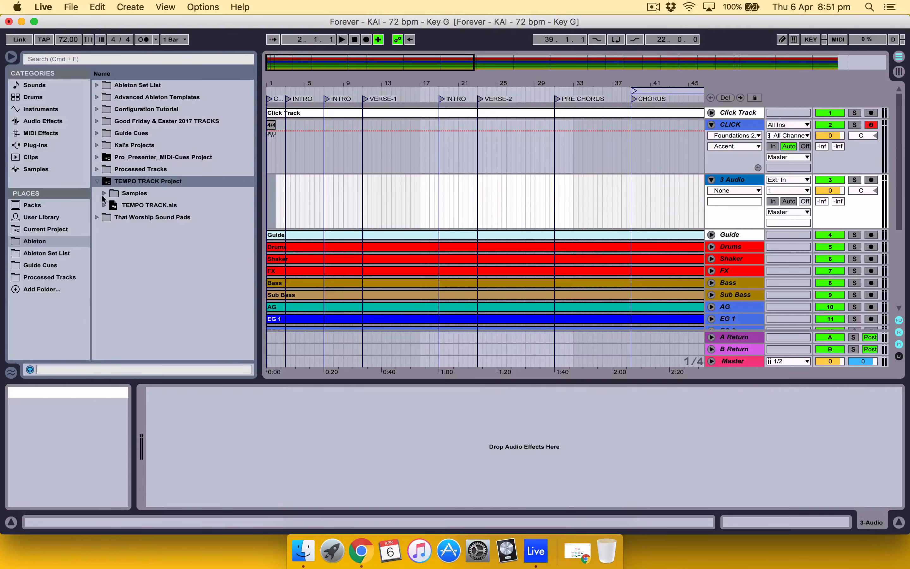
click(105, 205)
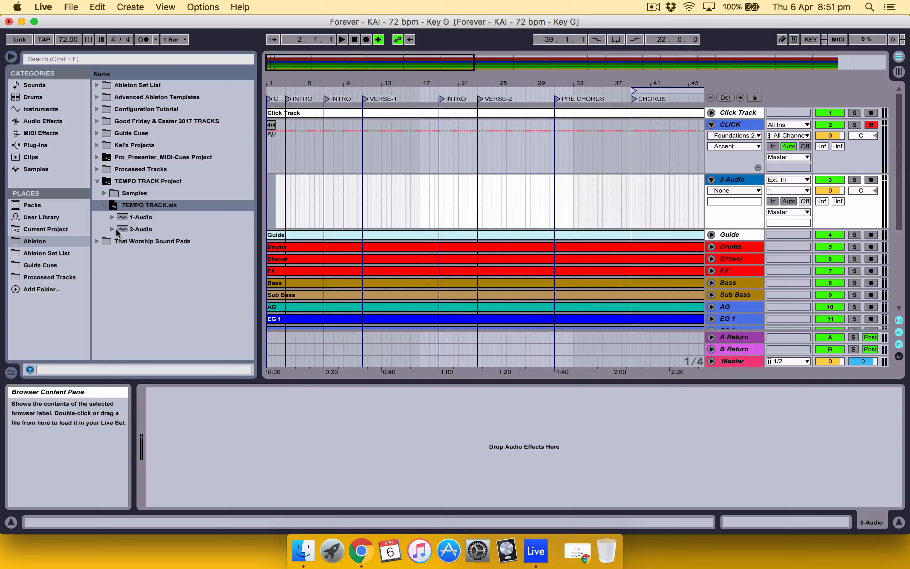
click(110, 228)
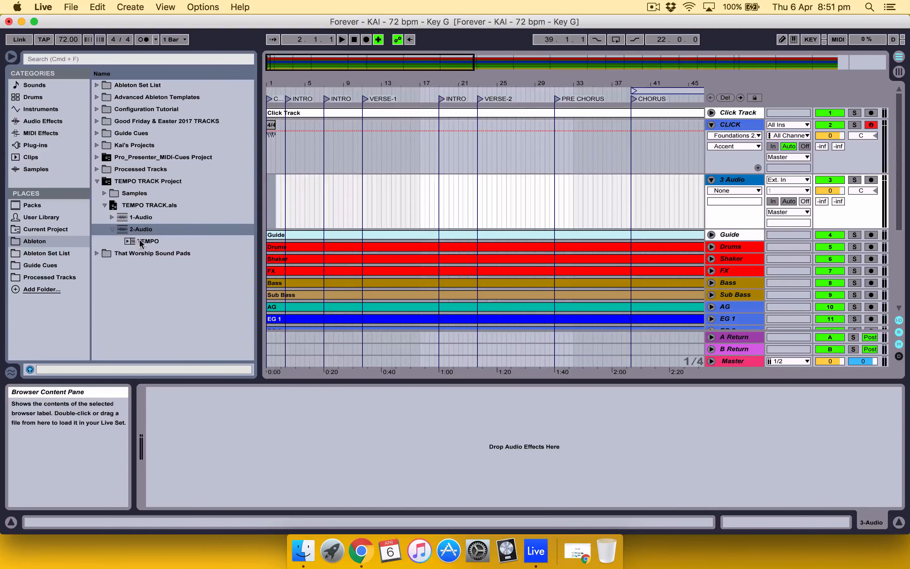
drag(139, 238, 266, 202)
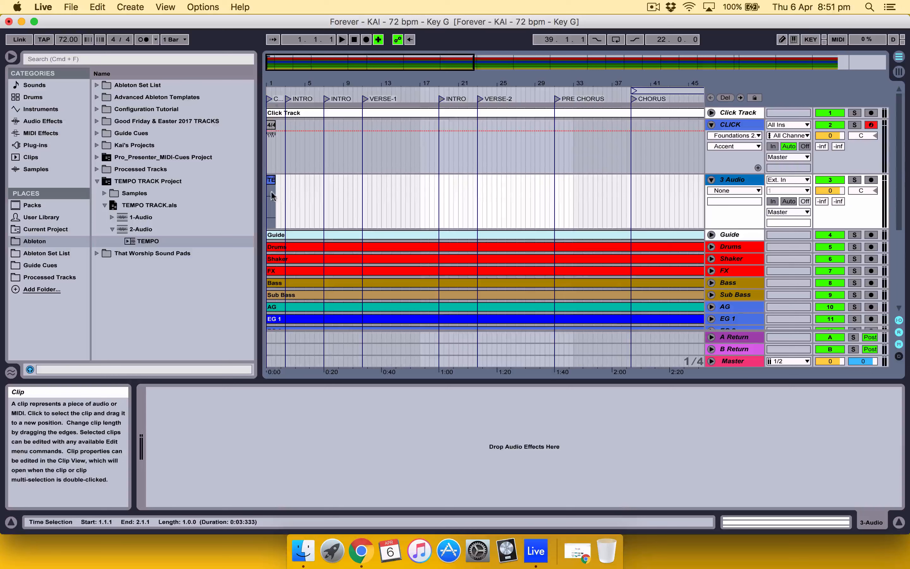
Step: Extend the 4/4 click clip and the TEMPO clip together from bar 1 to the song's end at 125.4.1
click(272, 126)
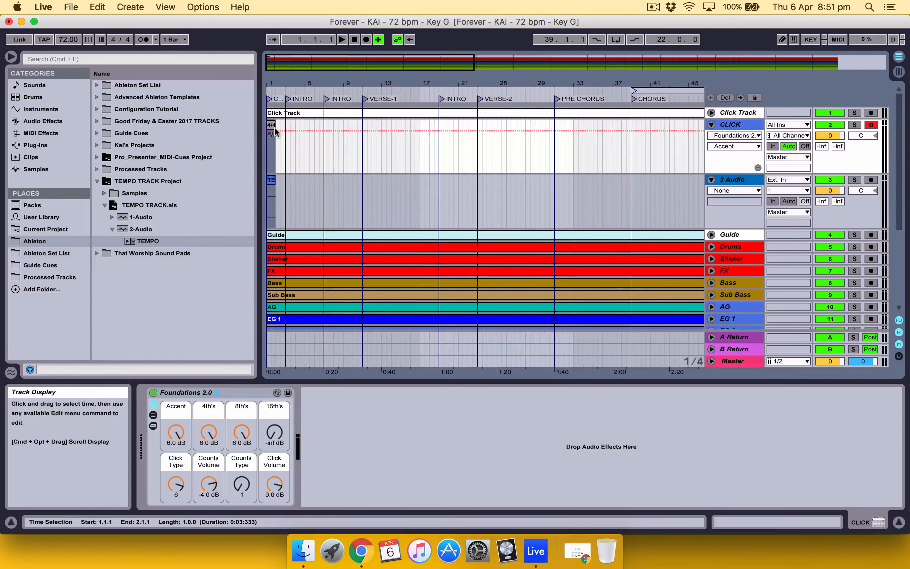
drag(271, 125, 445, 140)
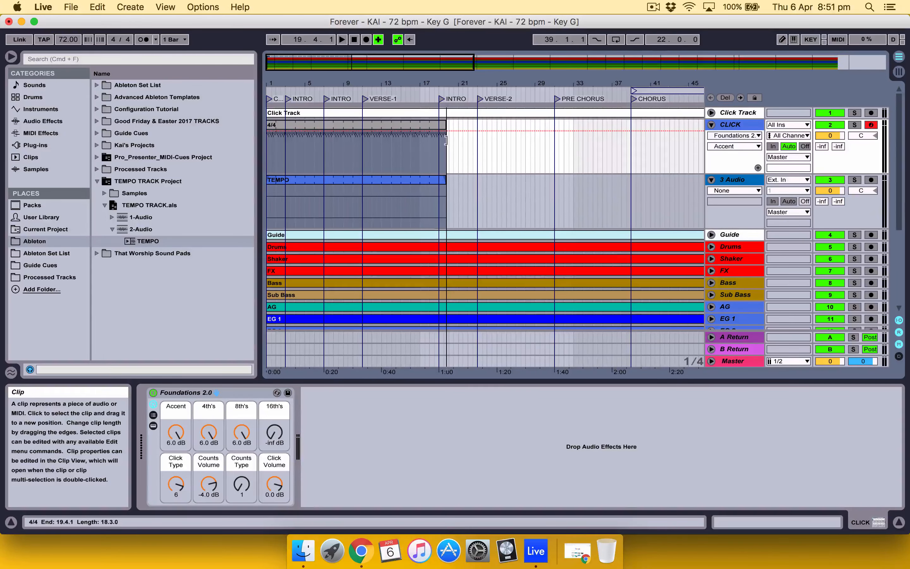
drag(446, 140, 670, 129)
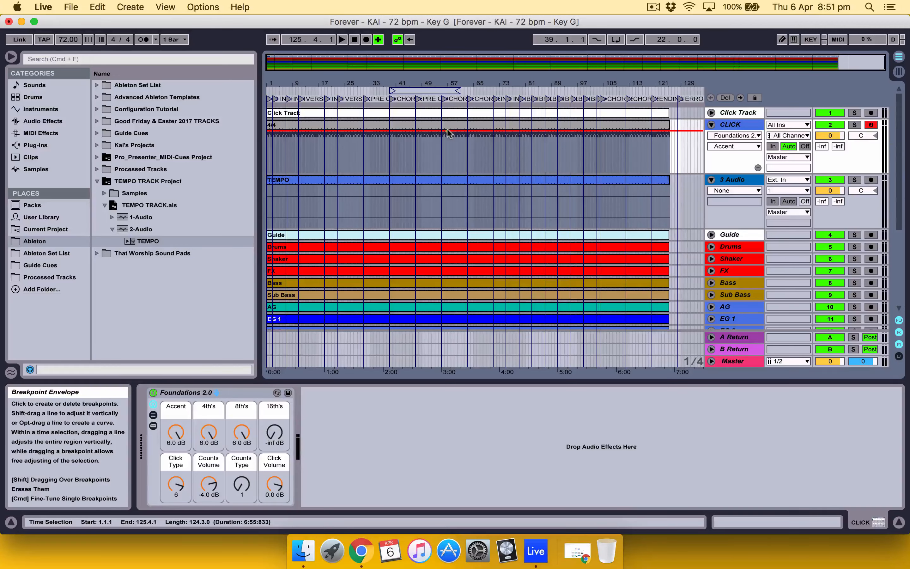
Step: Hide the browser and the device view to enlarge the arrangement
drag(407, 82, 399, 214)
click(15, 57)
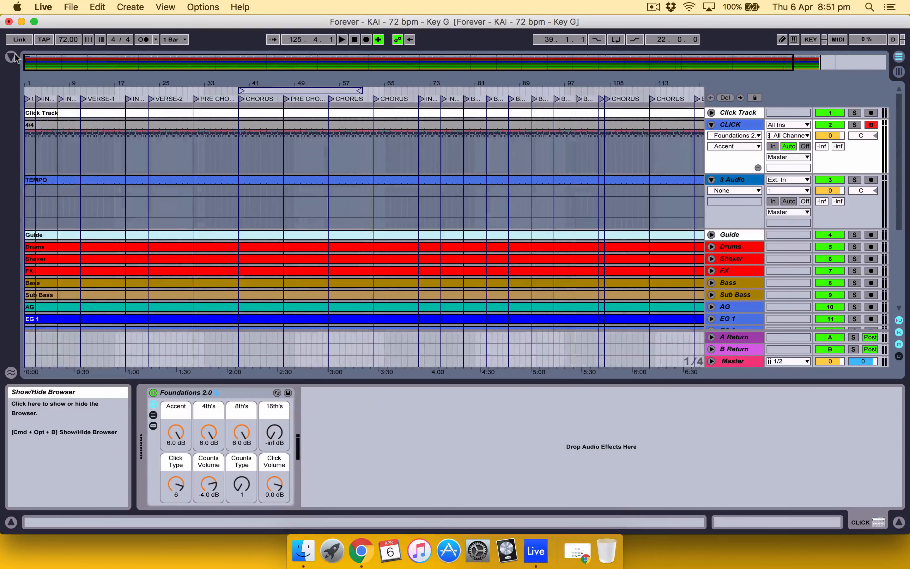
click(898, 522)
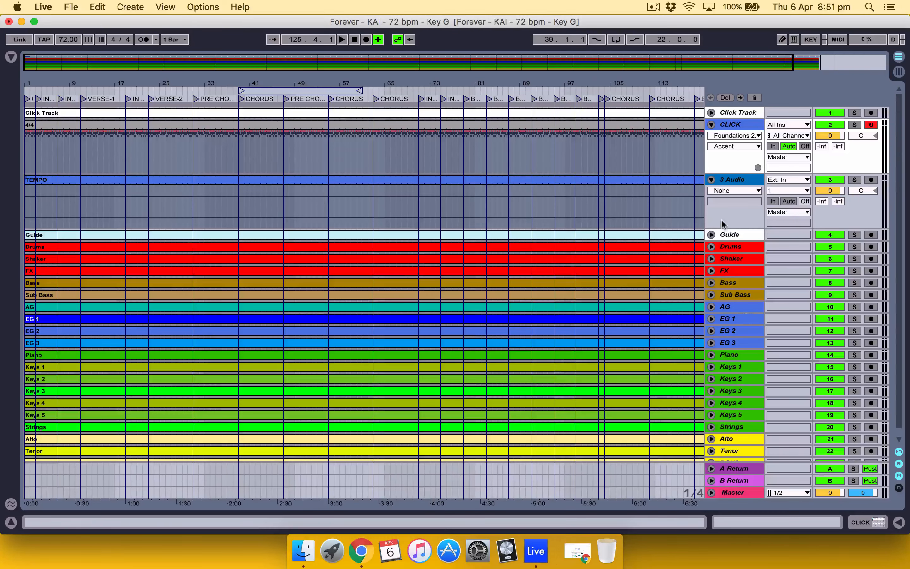
Step: Move the new audio track above Click Track and rename it TEMPO
click(737, 176)
drag(738, 176, 736, 106)
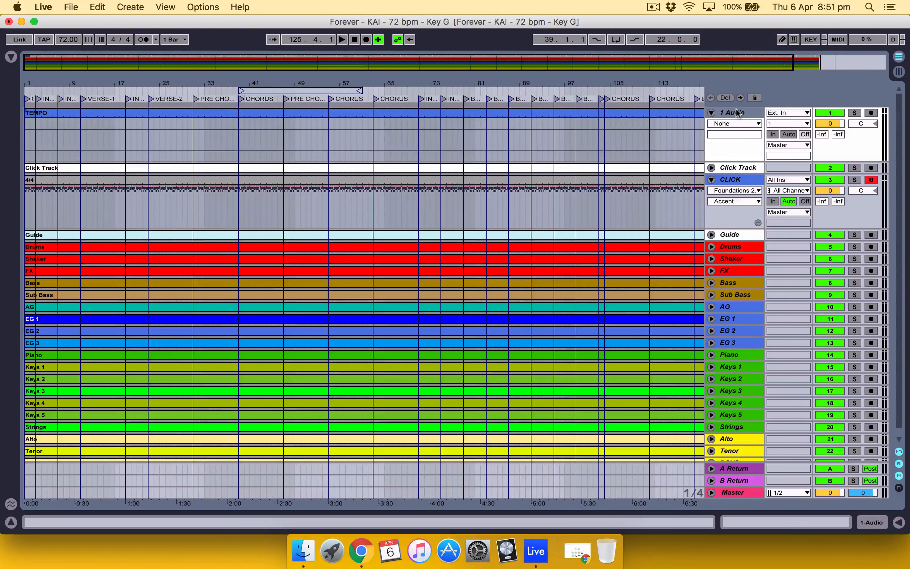
key(super+r)
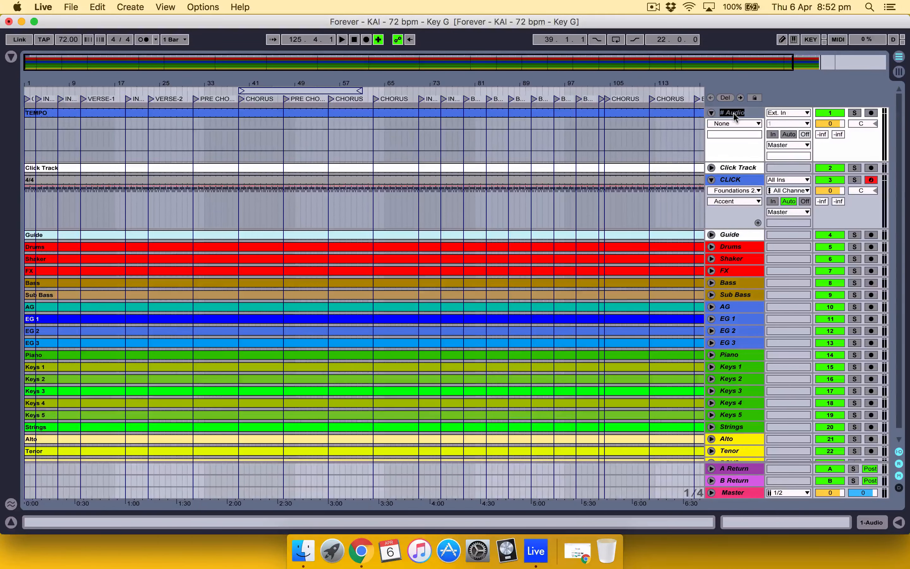
text(TEMPO)
key(Return)
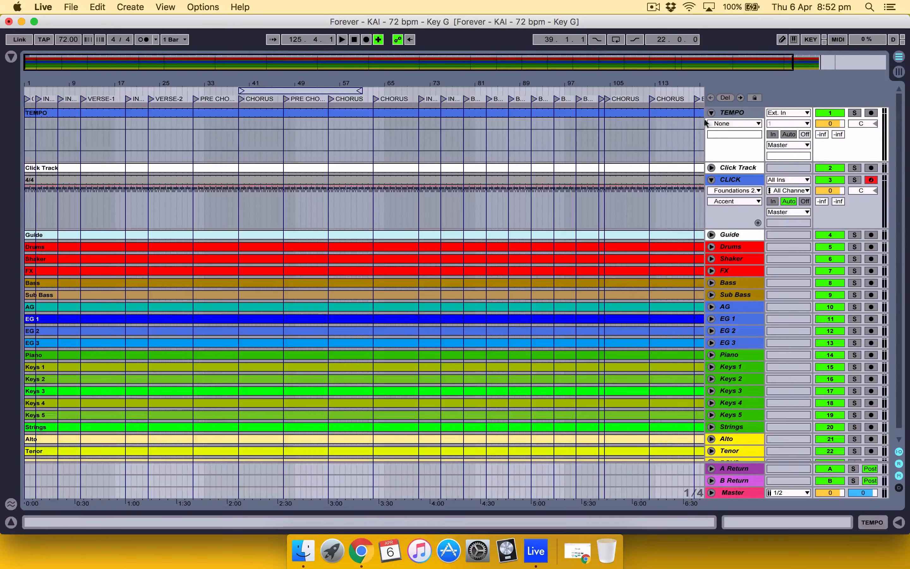
Step: Rename the clip on the TEMPO track as FOREVER 72 BPM
click(542, 111)
key(super+r)
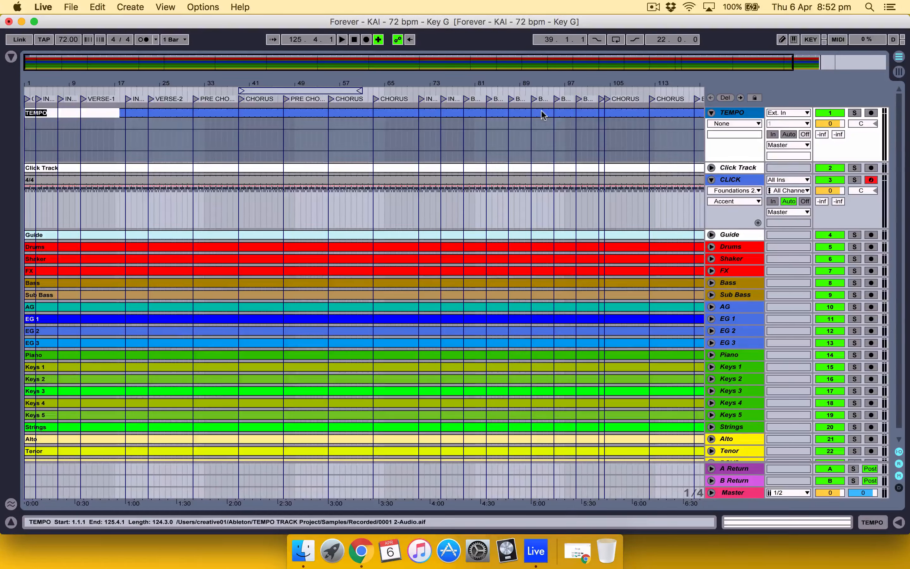
text(FOREVER 72 BPM)
key(Return)
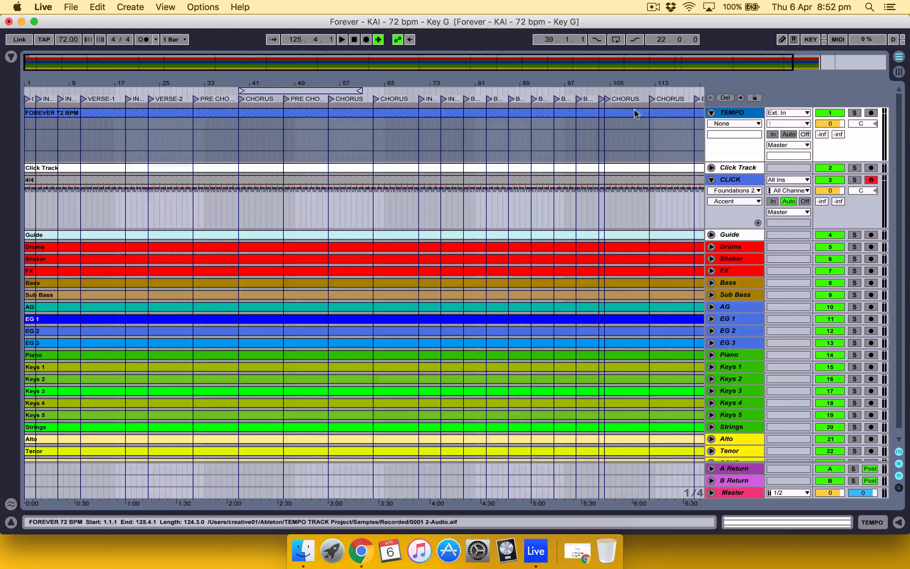
Step: Set the FOREVER 72 BPM clip's segment BPM to 72 and switch the clip from Slave to tempo Master
double_click(611, 112)
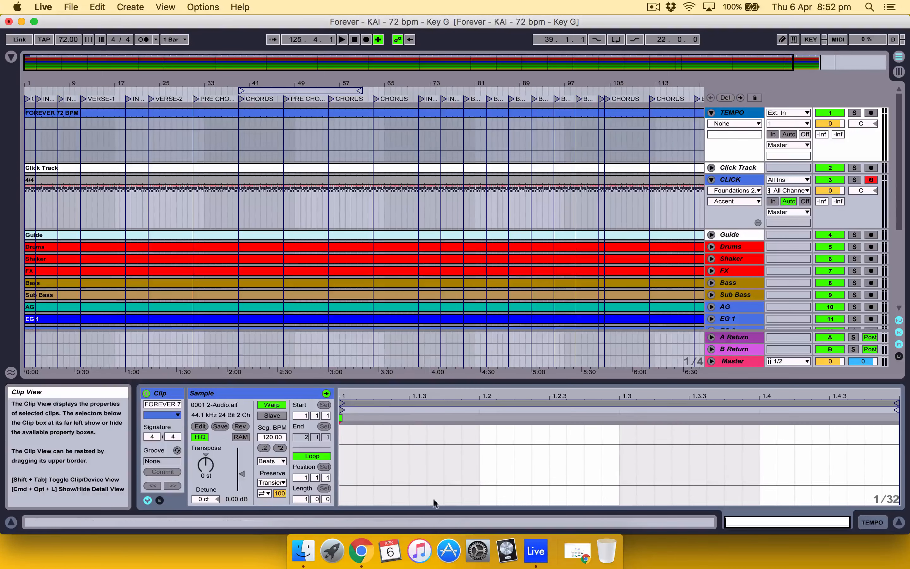
click(273, 438)
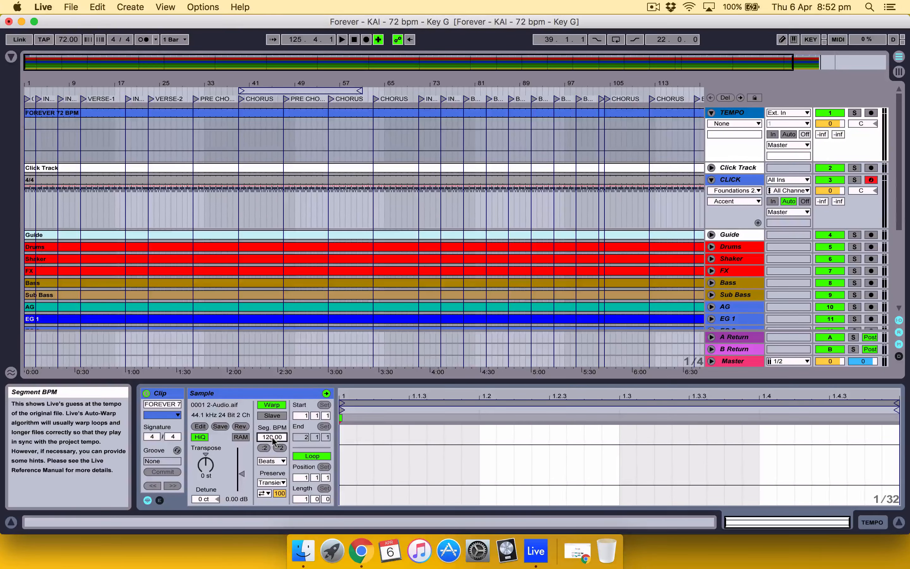
text(72)
key(Return)
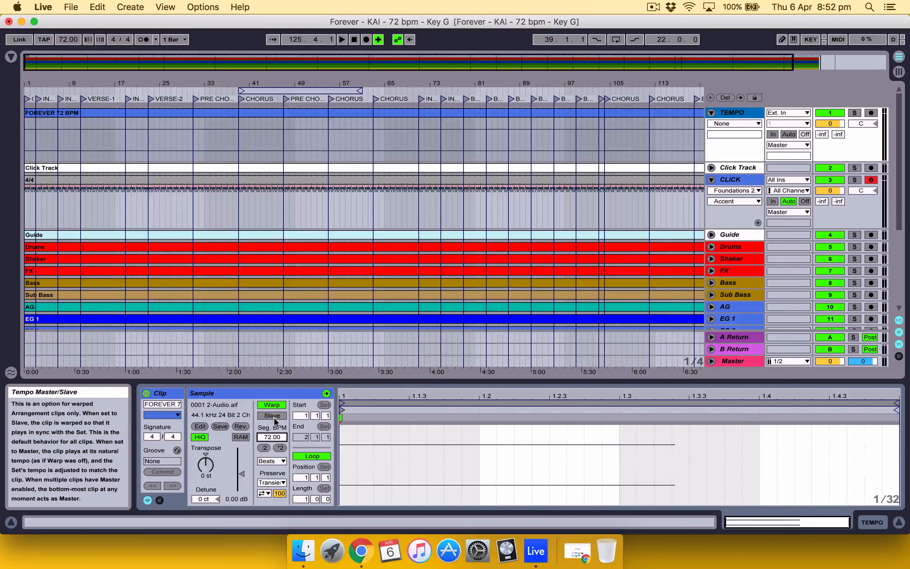
click(274, 416)
click(275, 417)
click(275, 416)
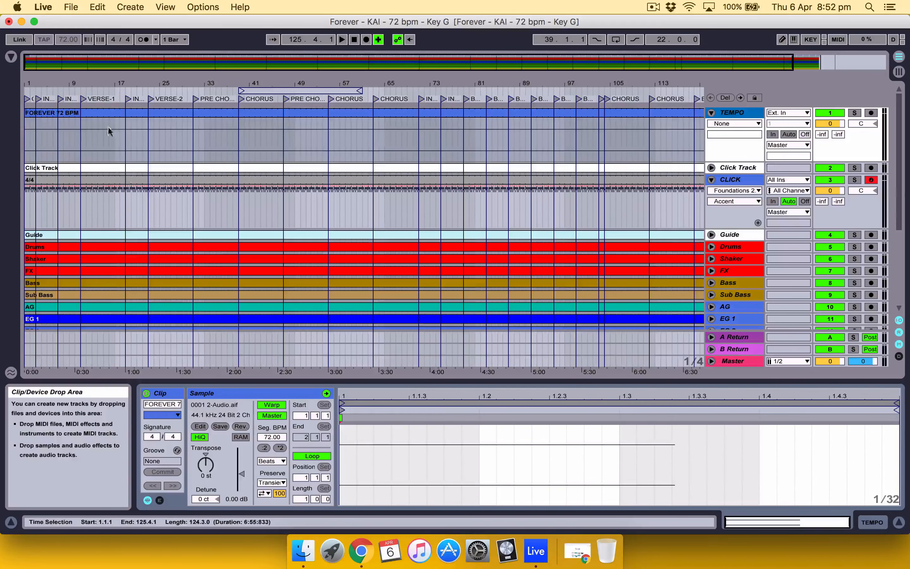
click(113, 111)
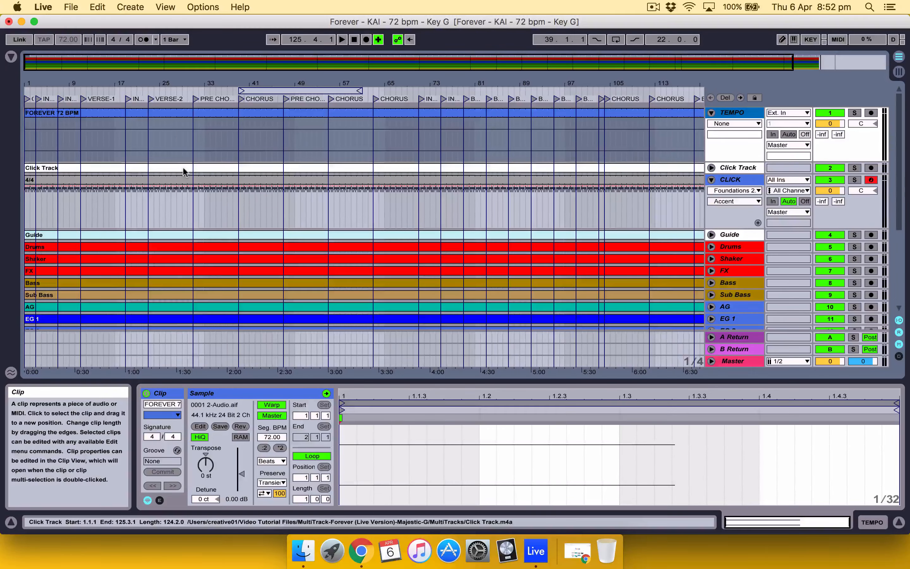
scroll(184, 170, down, 5)
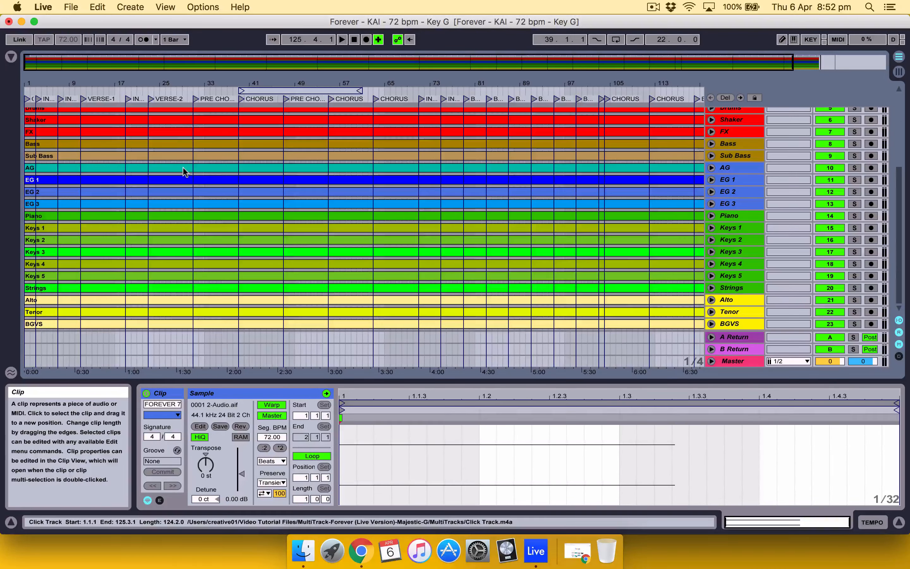
scroll(183, 170, up, 5)
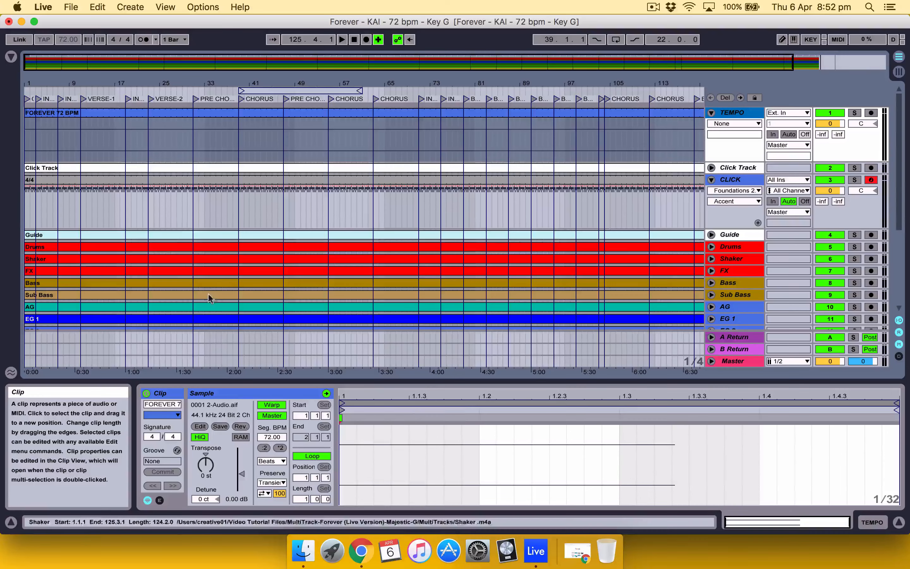
Step: Play the song from the start of the chorus at bar 39 for a few bars, then stop playback
click(240, 139)
click(241, 139)
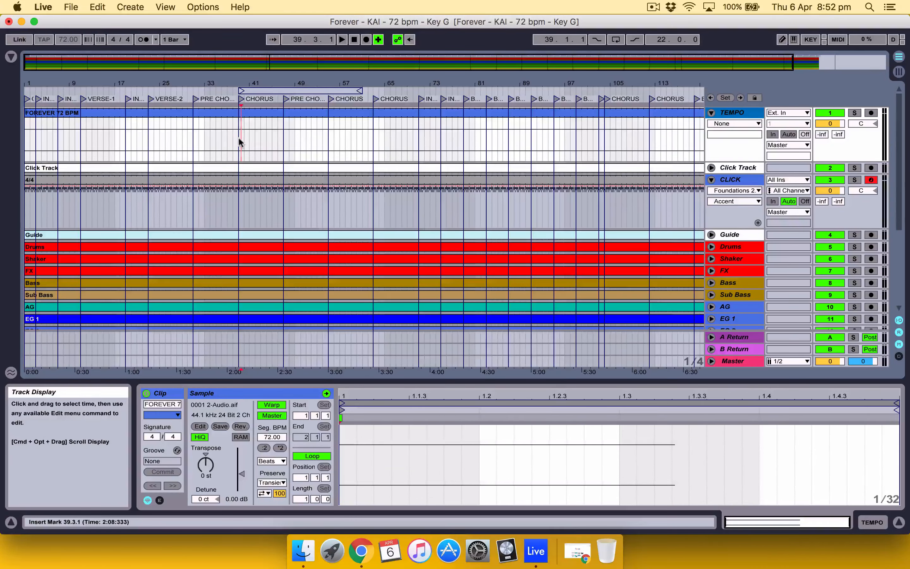
click(239, 140)
drag(241, 82, 238, 109)
click(235, 136)
key(space)
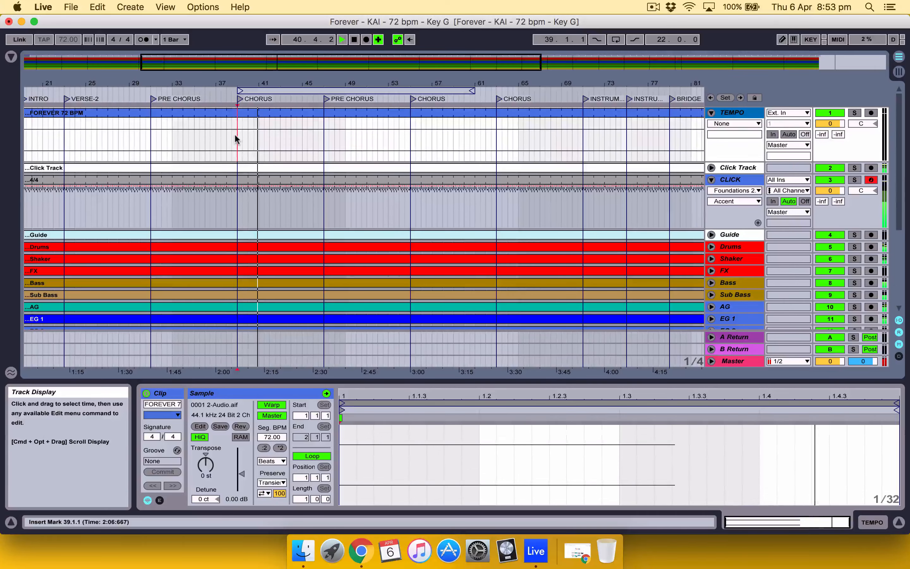
key(space)
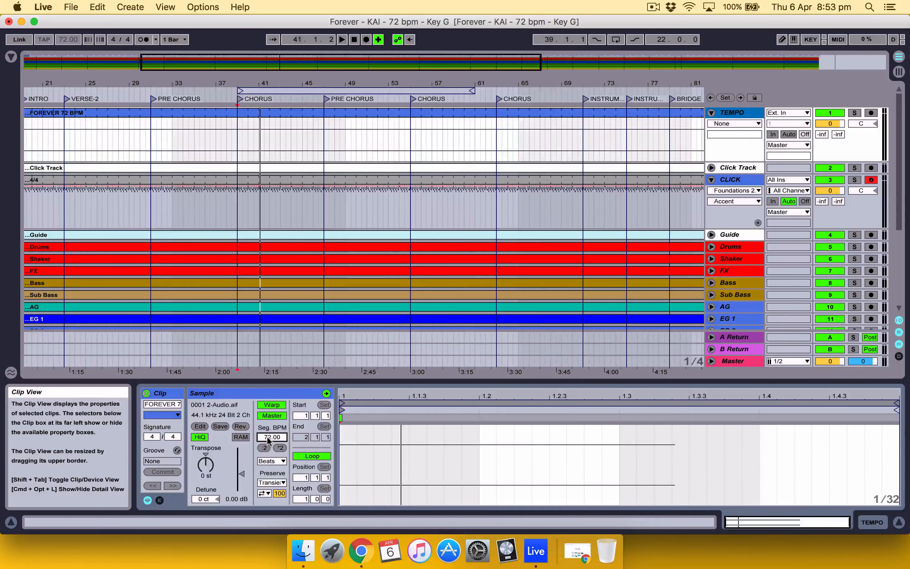
Step: Set the FOREVER 72 BPM clip's segment BPM to 90 and reapply its tempo Master setting
click(306, 111)
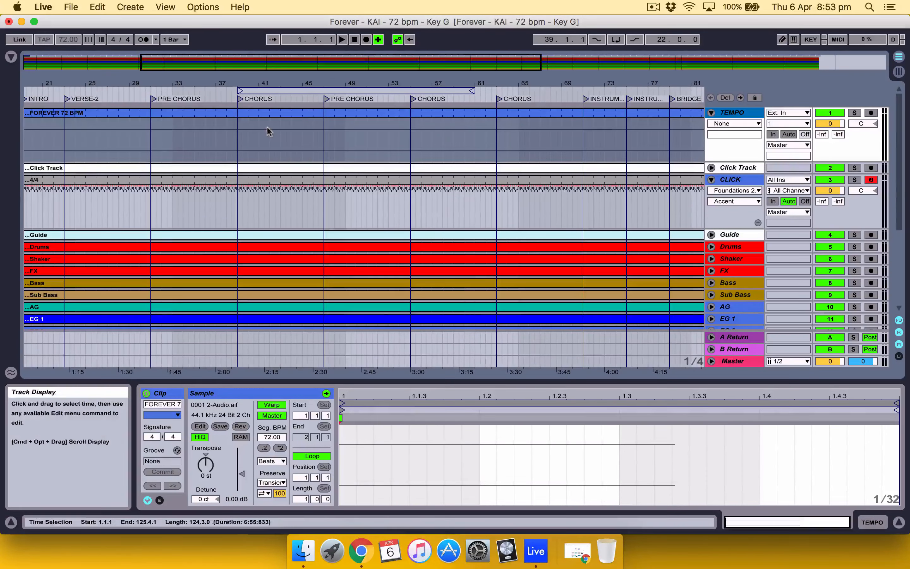
double_click(276, 114)
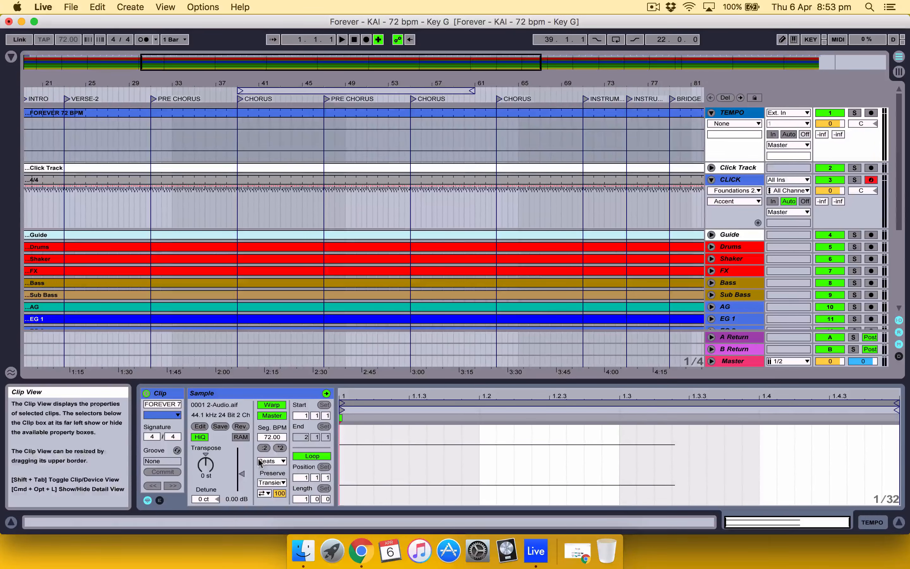
click(271, 439)
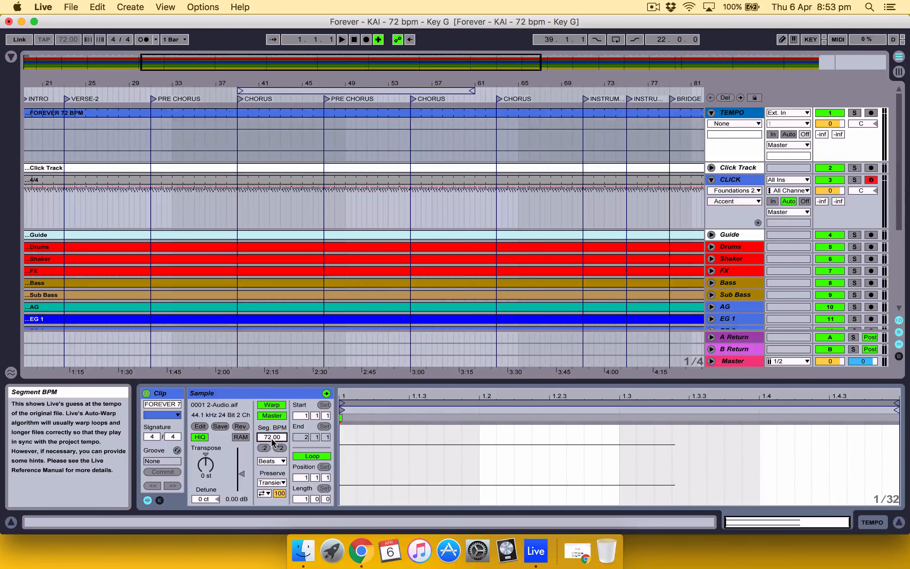
text(90)
key(Return)
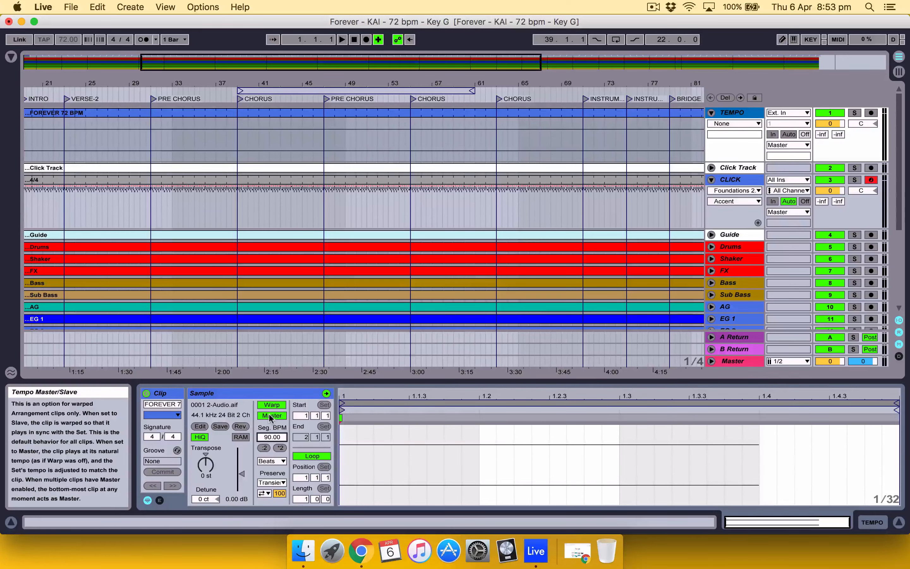
click(270, 416)
click(269, 416)
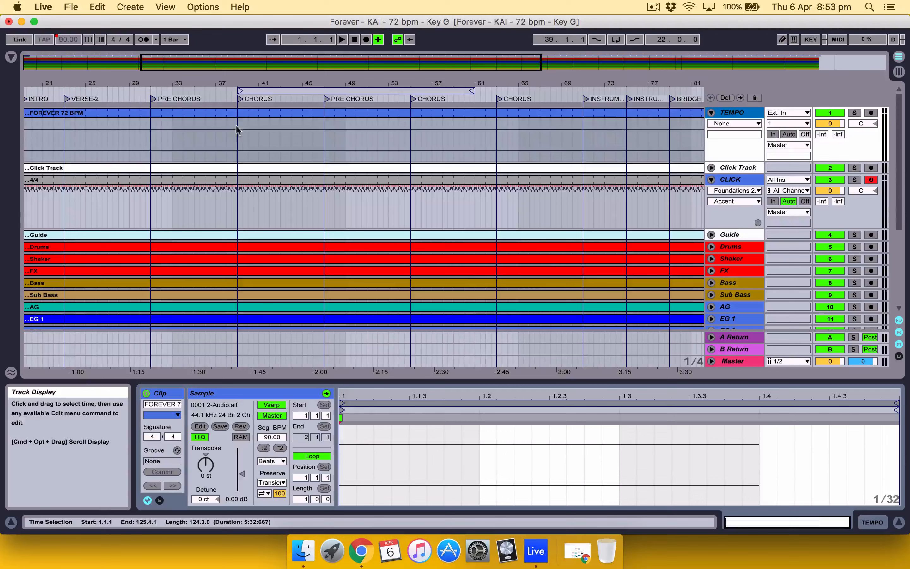
Step: Play the song from the chorus at bar 39 at the 90 BPM tempo for a few bars, then stop playback
click(236, 136)
click(237, 139)
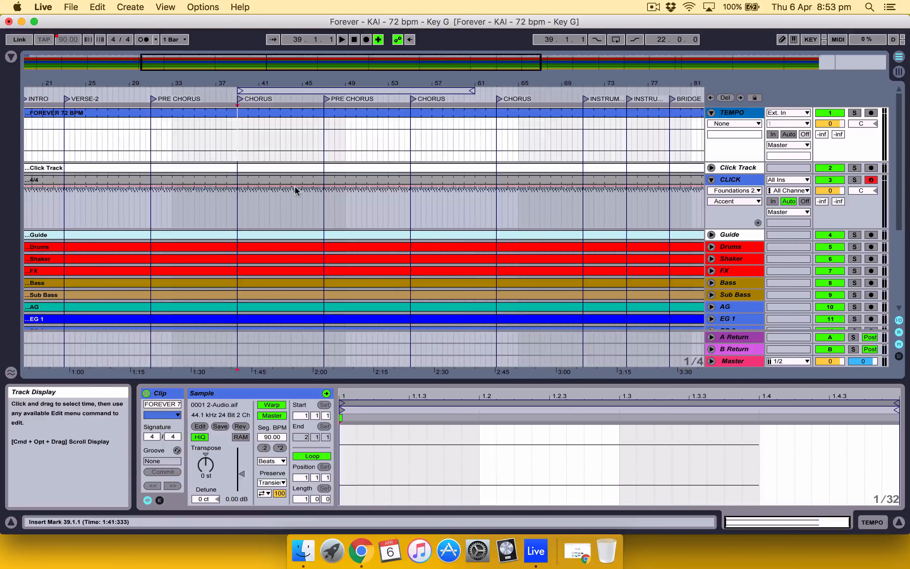
key(space)
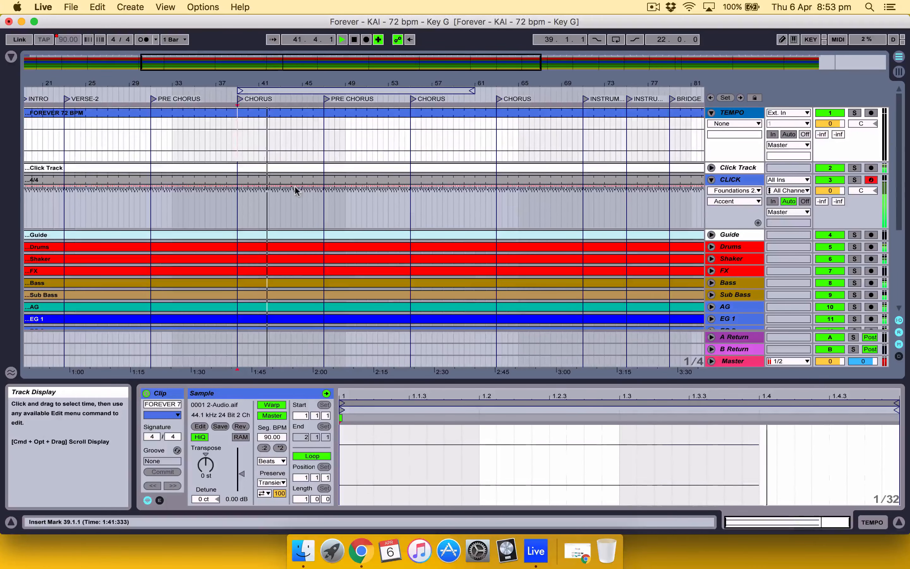
key(space)
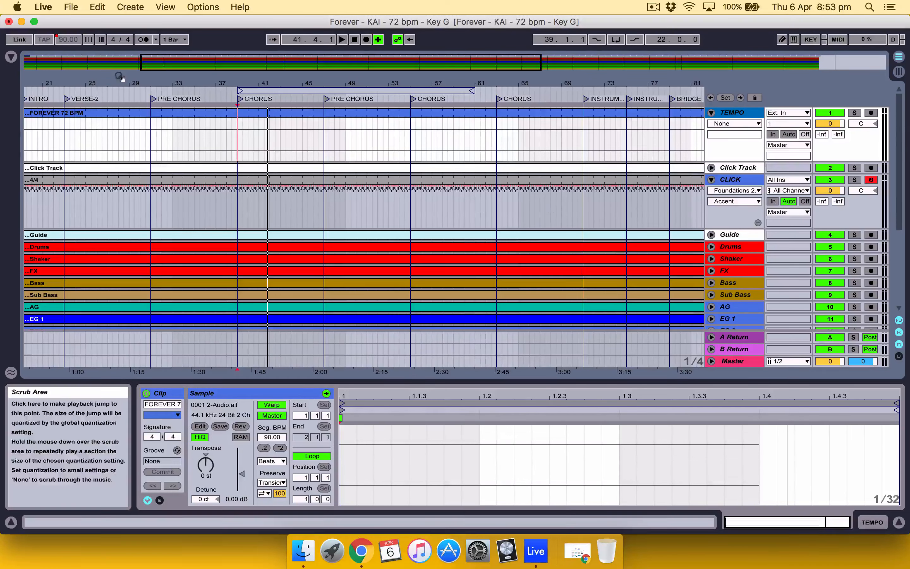
Step: Set the FOREVER 72 BPM clip's segment BPM to 70 and reapply its tempo Master setting
click(273, 437)
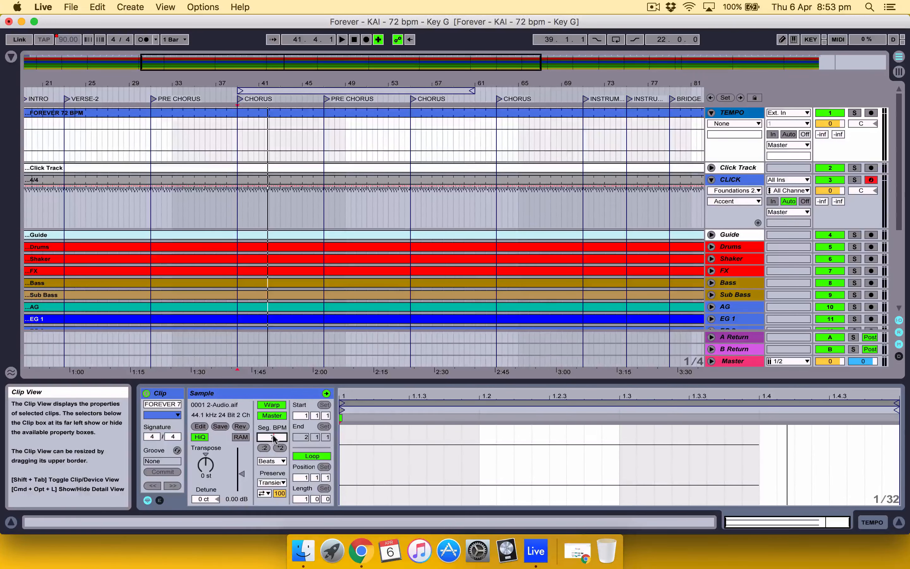
text(70)
key(Return)
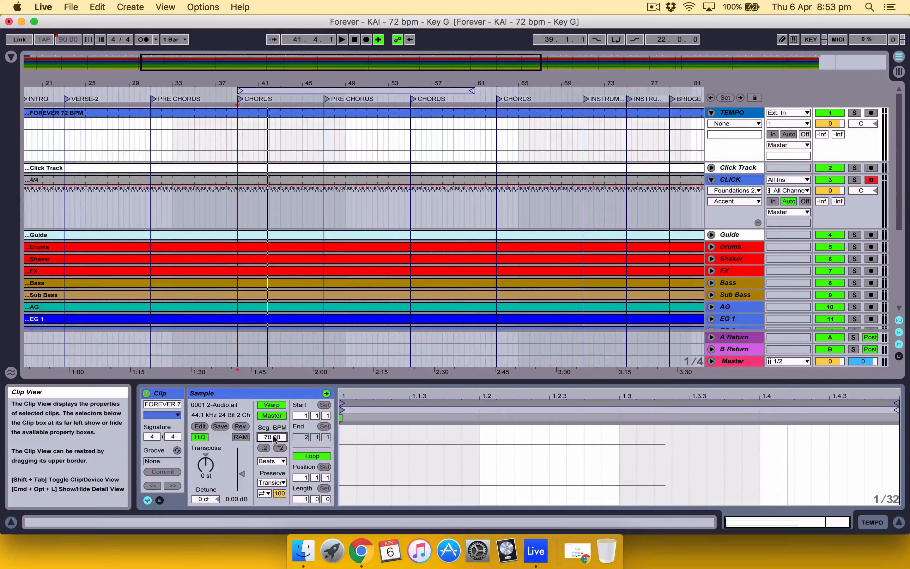
click(272, 415)
click(272, 415)
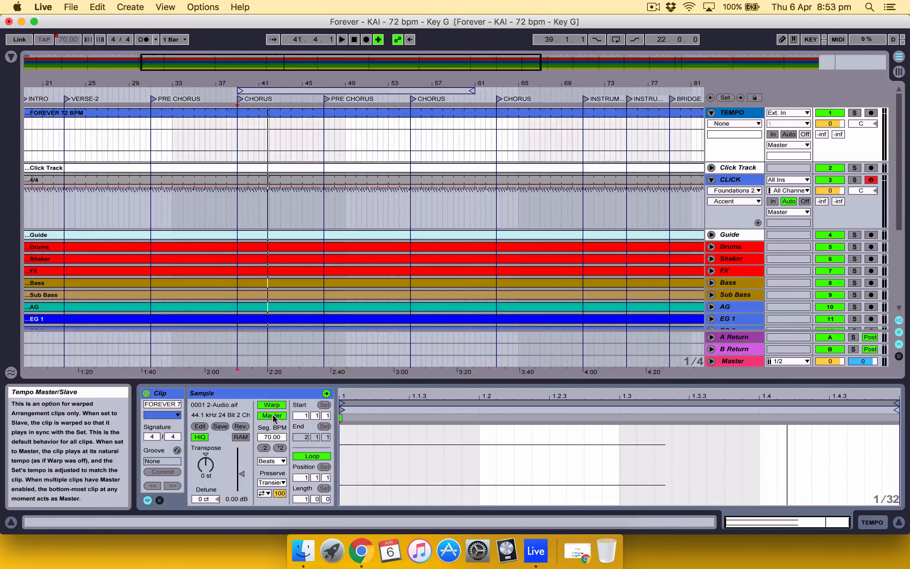
Step: Play the song from the chorus at bar 39 at the 70 BPM tempo for about two bars, then stop playback
click(235, 149)
click(236, 145)
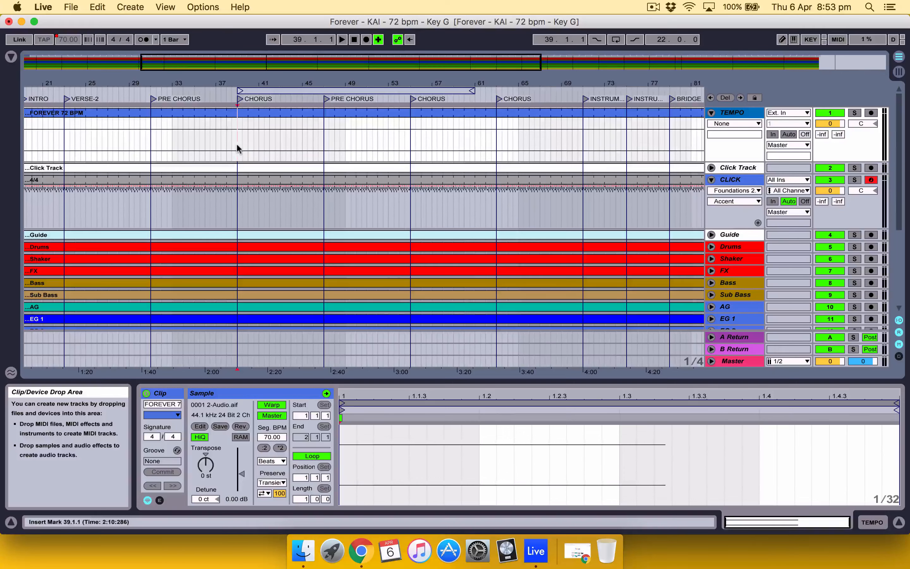
click(68, 39)
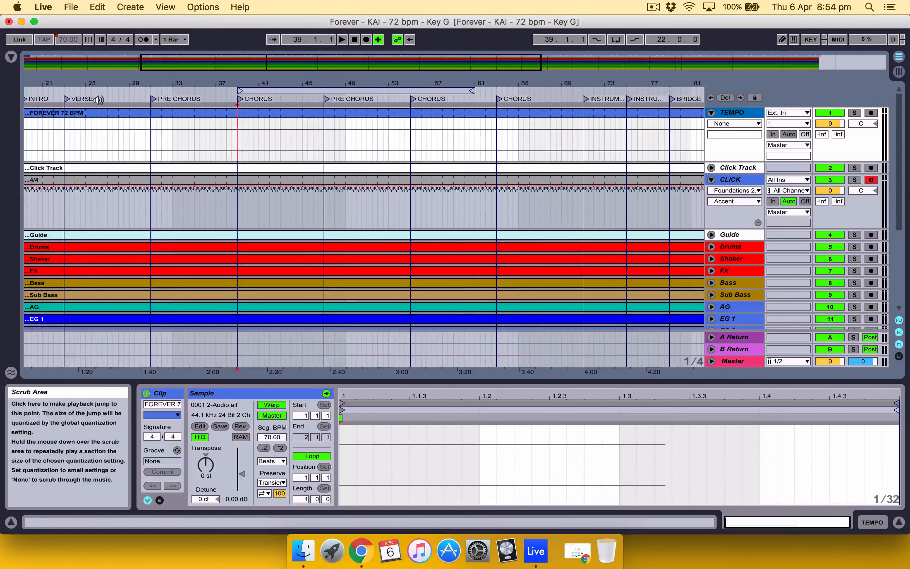
key(space)
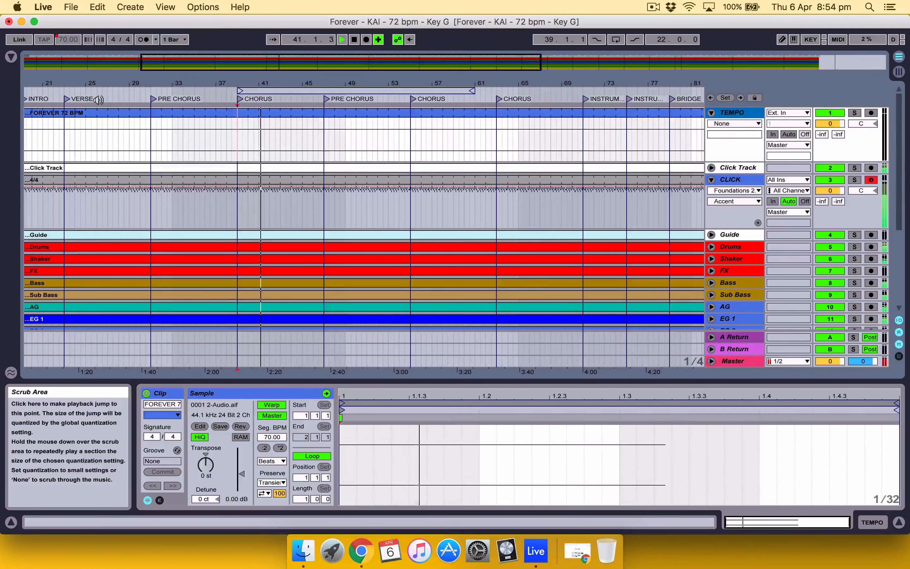
key(space)
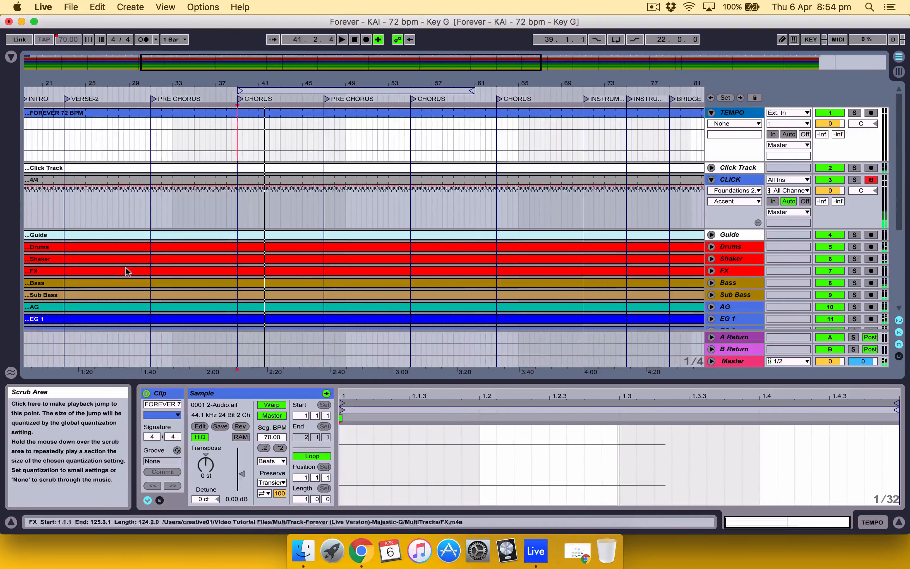
Step: Set the FOREVER 72 BPM clip's segment BPM to 72 and reapply its tempo Master setting
click(269, 438)
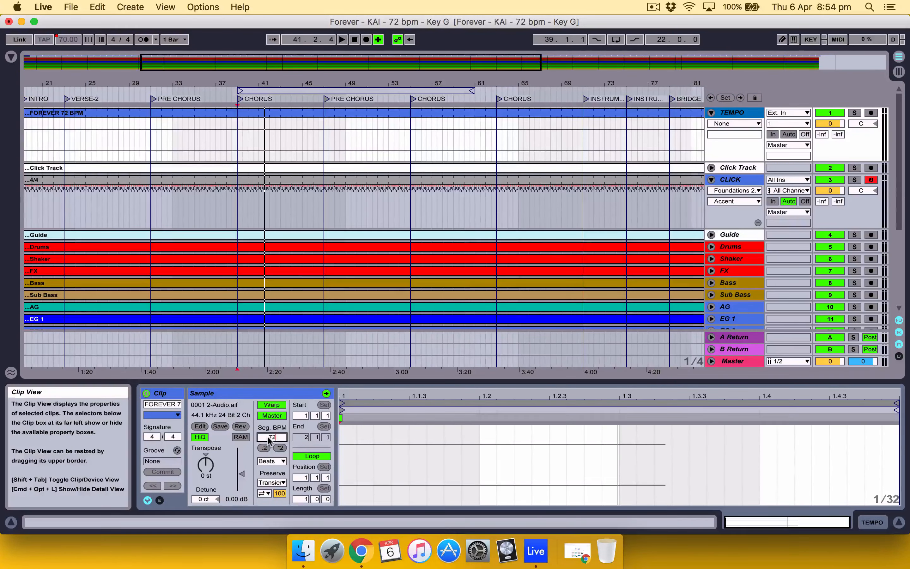
click(272, 416)
click(273, 416)
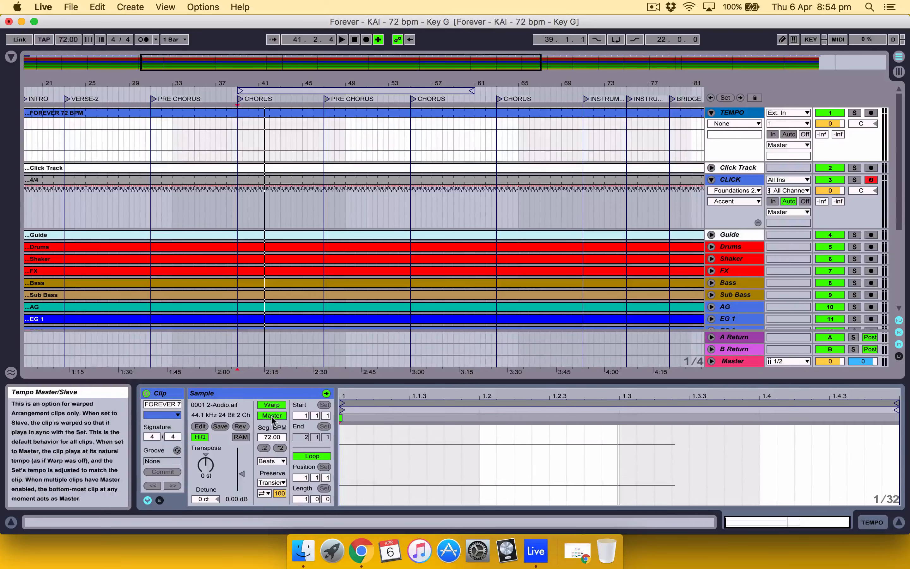
scroll(302, 207, left, 5)
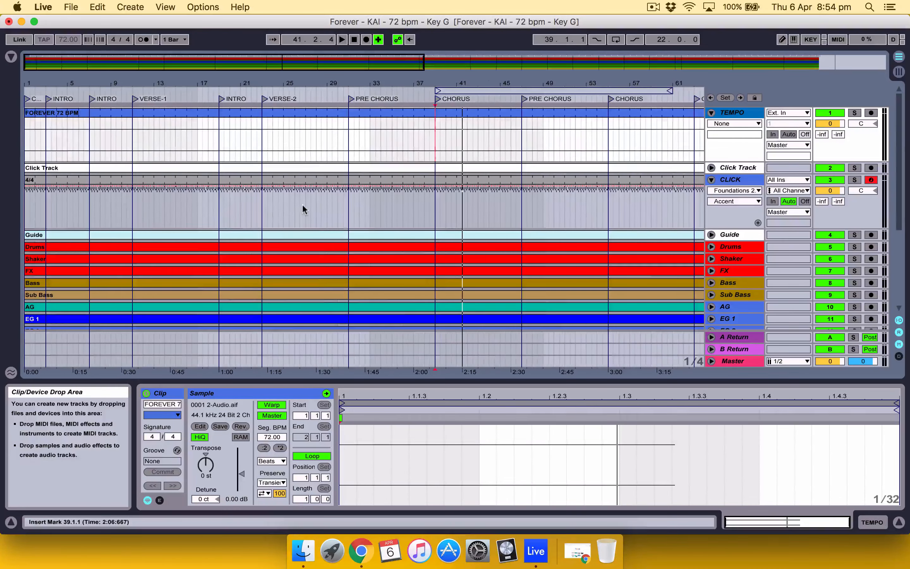
scroll(302, 207, right, 5)
scroll(302, 207, left, 5)
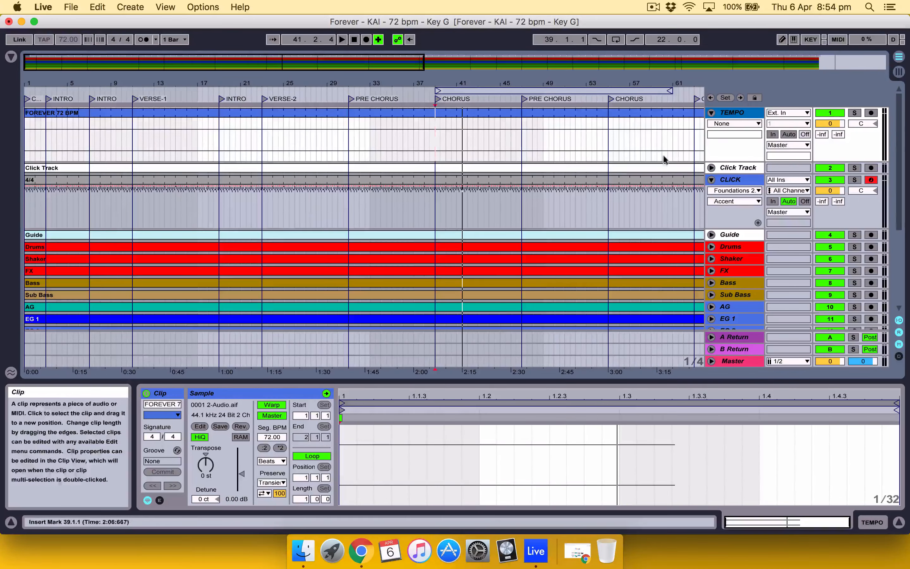
Step: Delete the original Click Track and insert a new audio track below the CLICK track
click(731, 168)
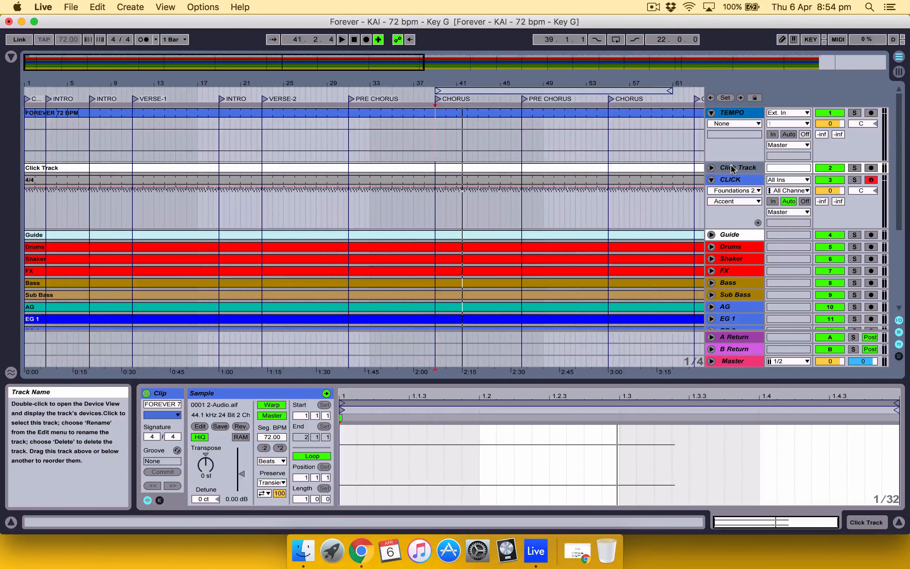
key(Delete)
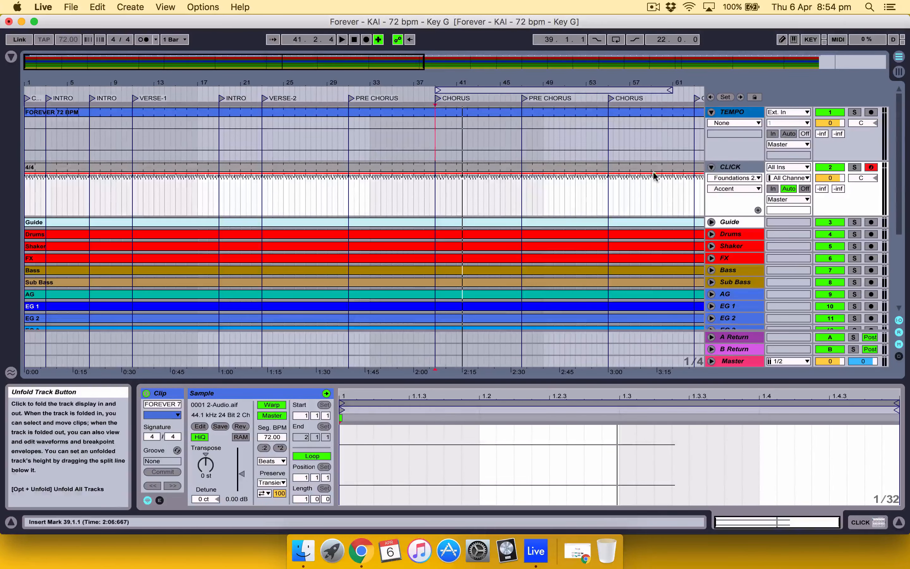
right_click(736, 166)
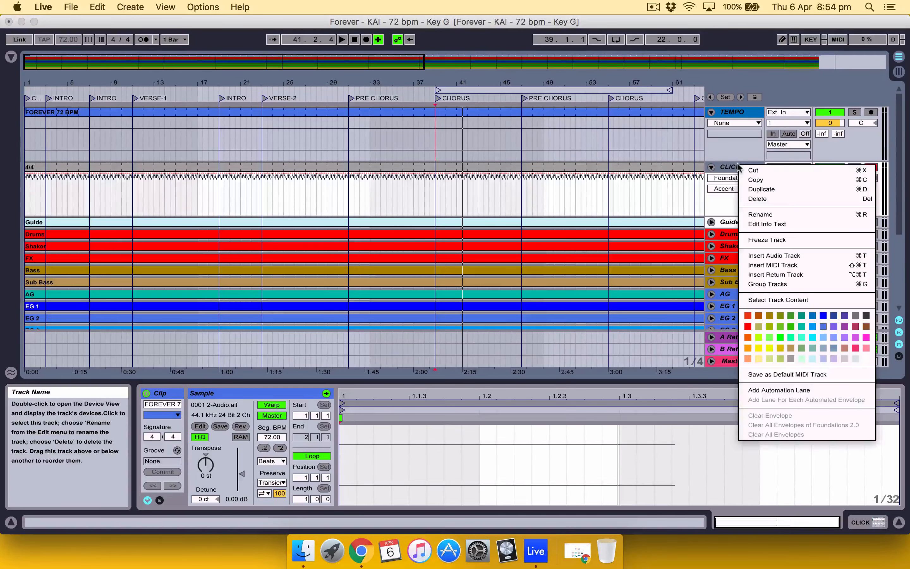
click(775, 255)
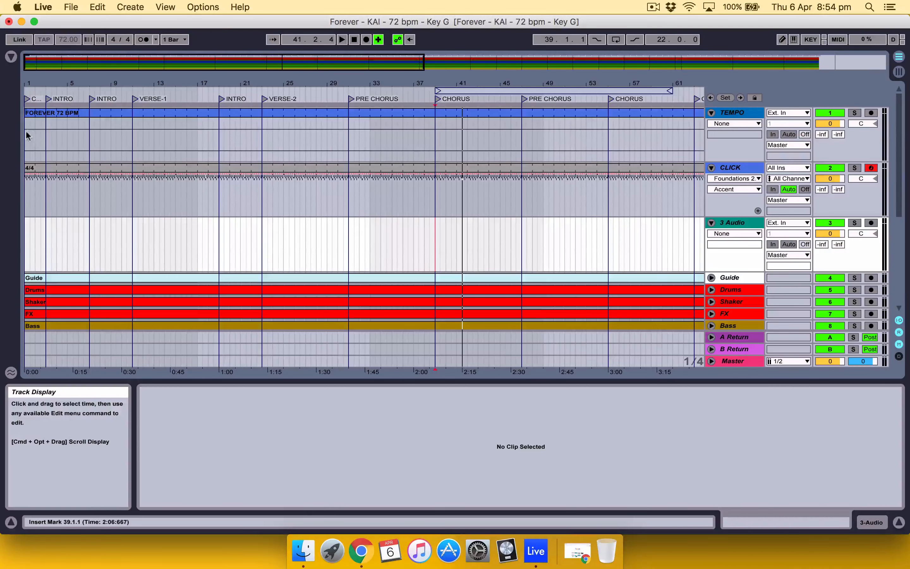
Step: Copy the first two bars of the FOREVER 72 BPM clip to bar 1 of the new audio track
click(26, 142)
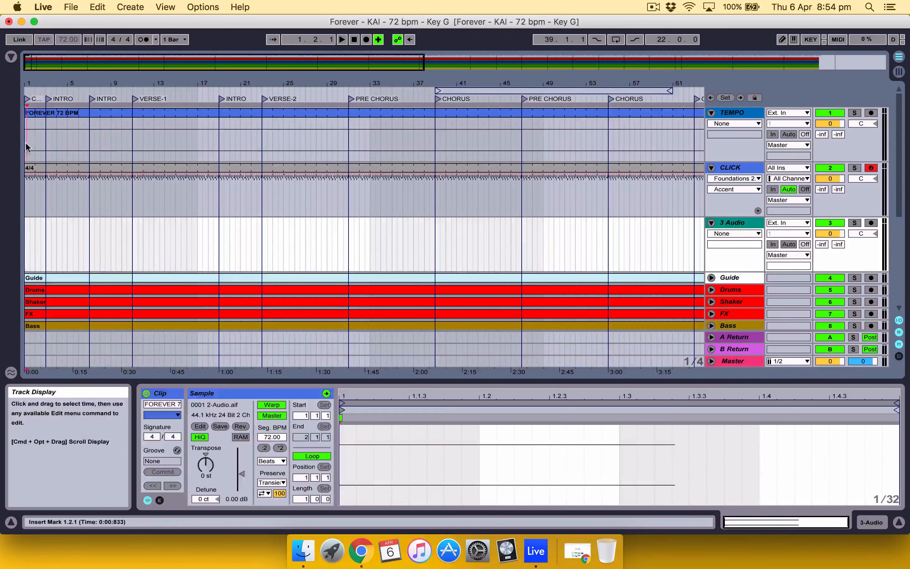
drag(26, 143, 44, 140)
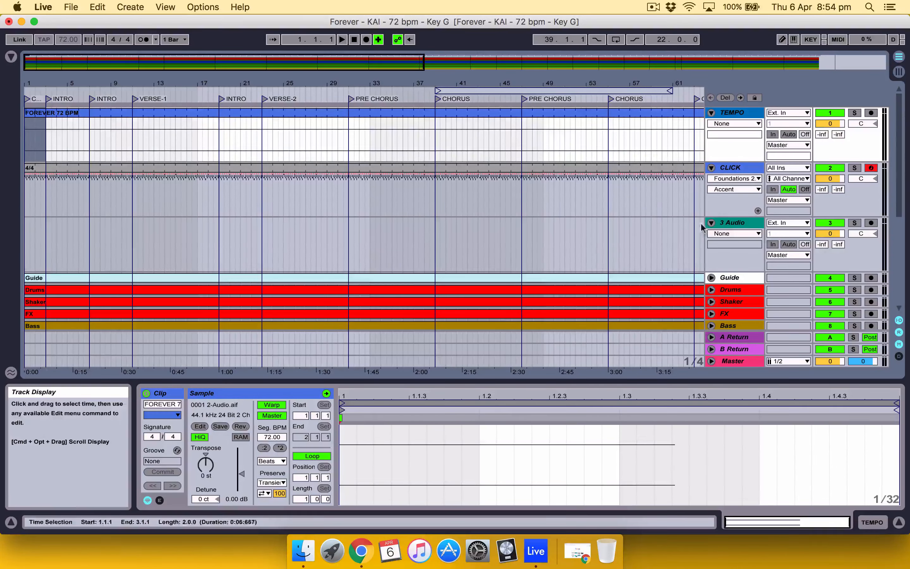
click(731, 223)
click(24, 241)
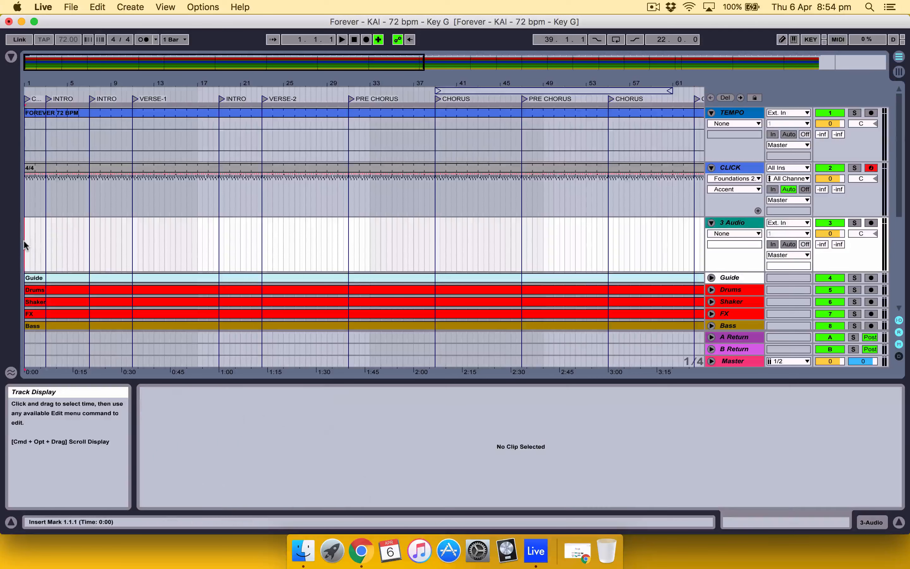
key(super+v)
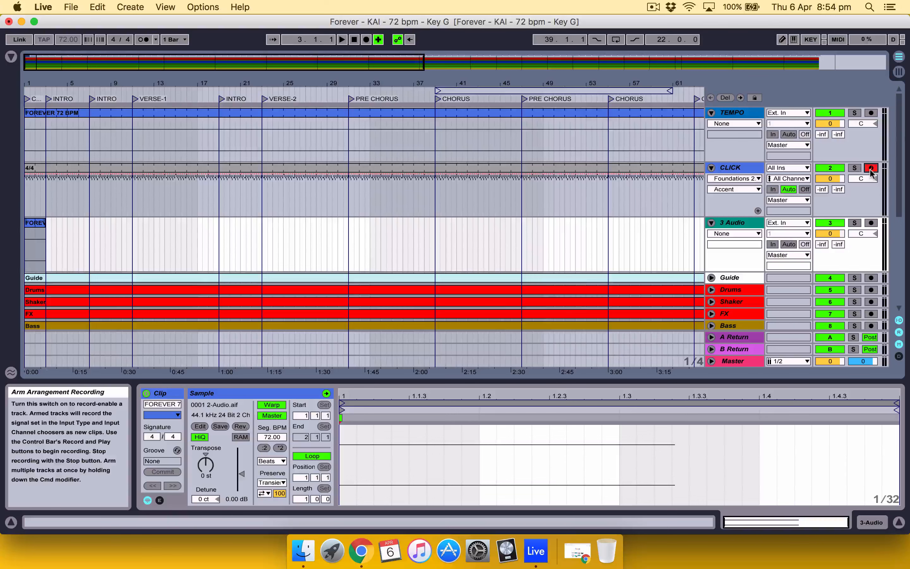
Step: Disarm recording on the CLICK track and rename the new audio track as LOCATORS
scroll(628, 264, down, 3)
scroll(629, 264, up, 3)
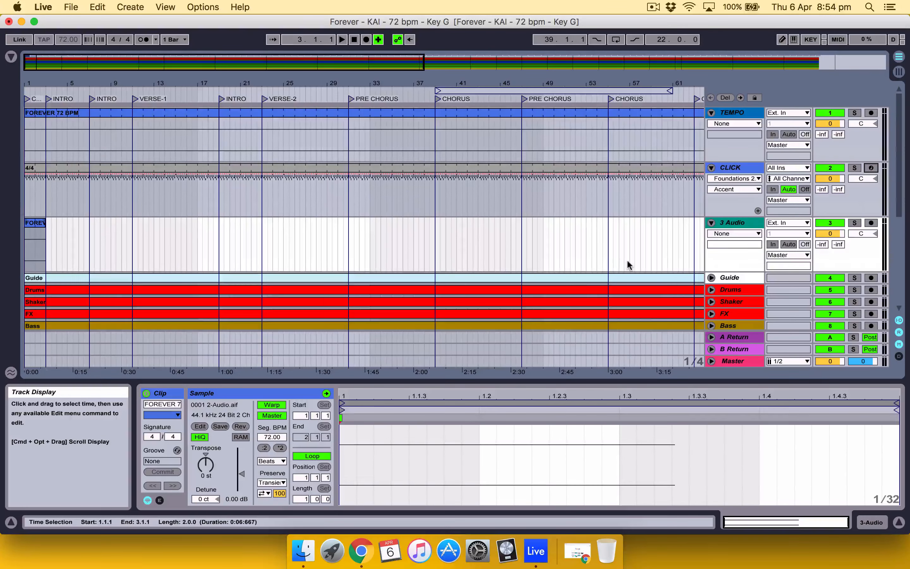
click(734, 219)
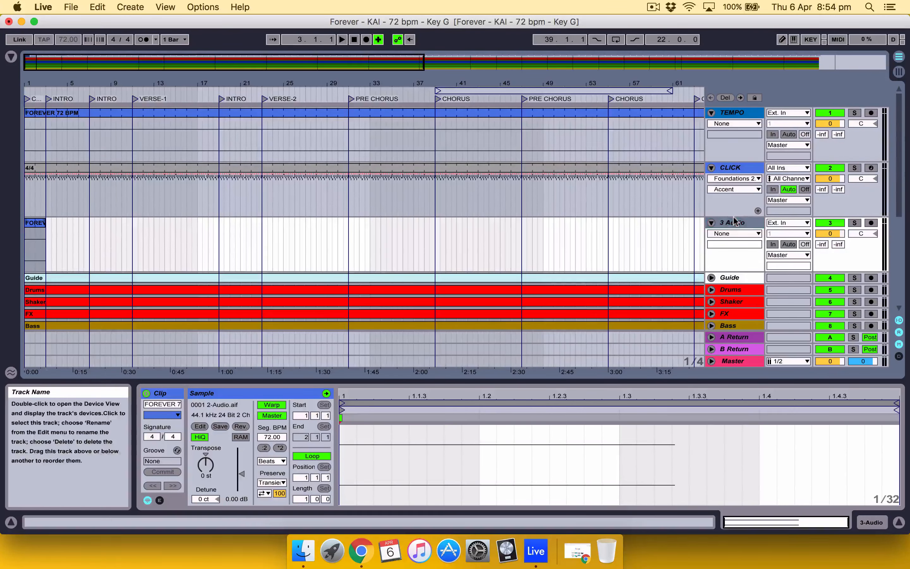
key(super+r)
text(locators)
key(Return)
Step: Unfold the Guide track to show its waveform and hide the clip detail view
scroll(673, 231, down, 5)
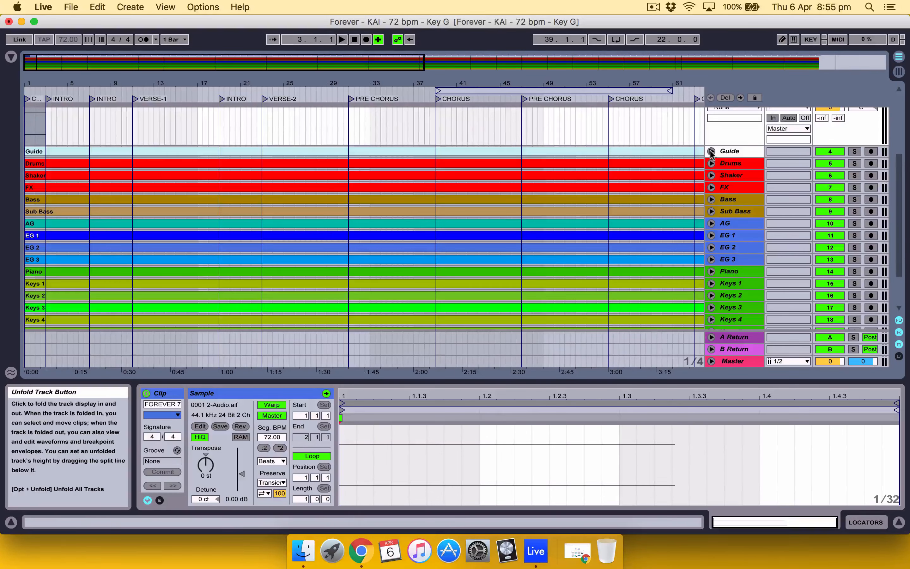
click(711, 151)
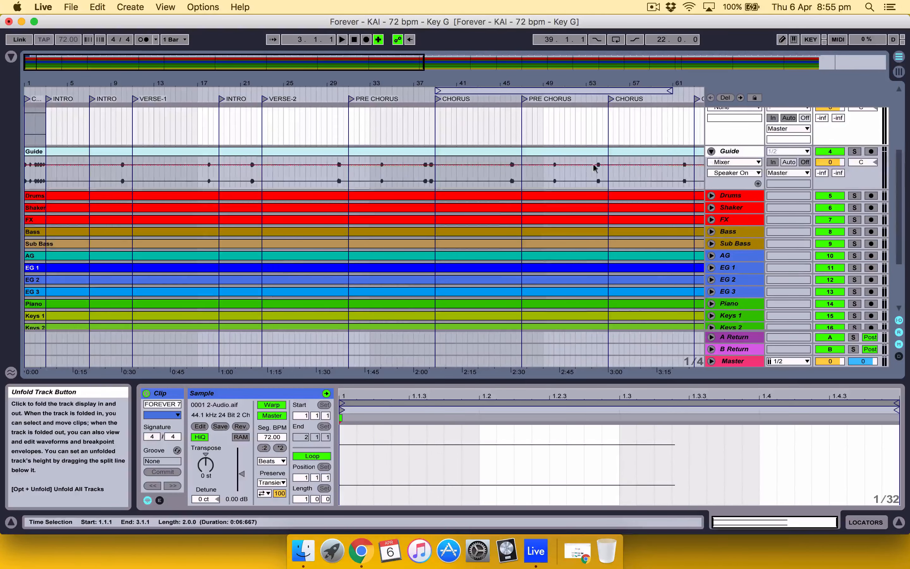
scroll(412, 171, up, 1)
drag(334, 83, 334, 113)
scroll(342, 282, left, 15)
scroll(342, 283, up, 1)
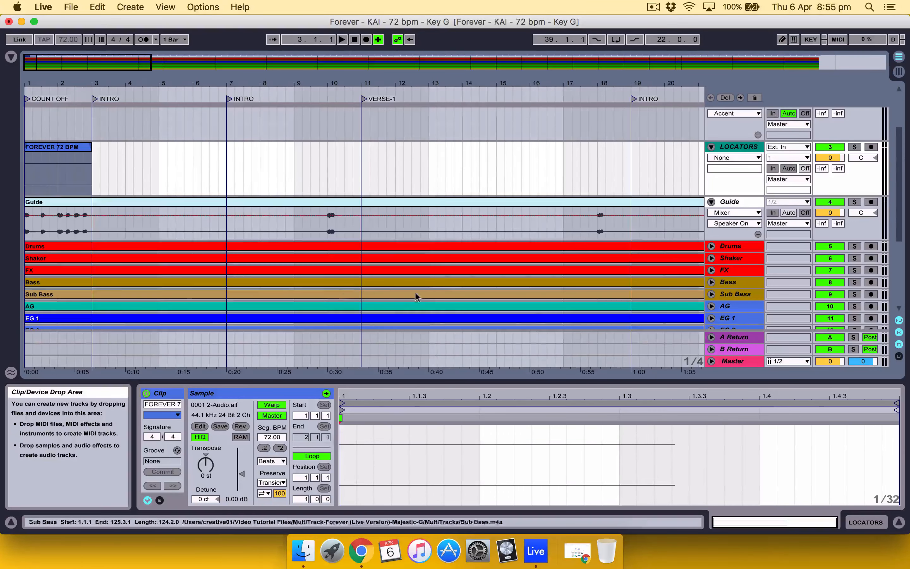
click(898, 522)
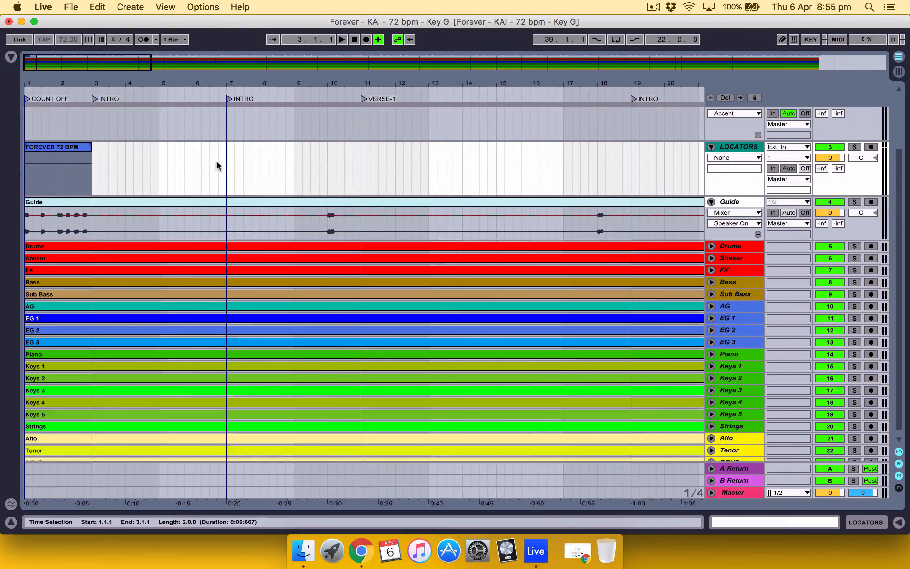
drag(187, 86, 187, 92)
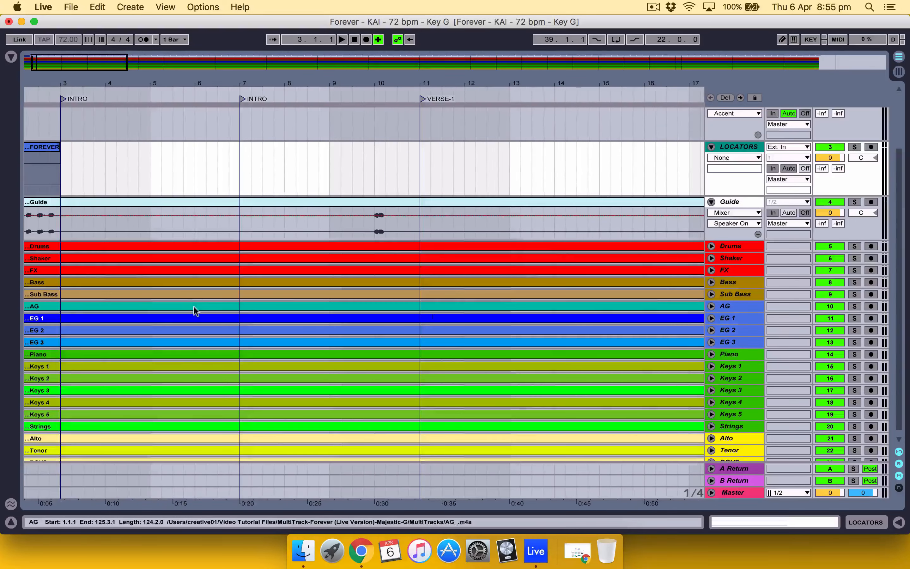
scroll(195, 310, up, 3)
Step: Set the arrangement's fixed grid to 1/4
right_click(232, 288)
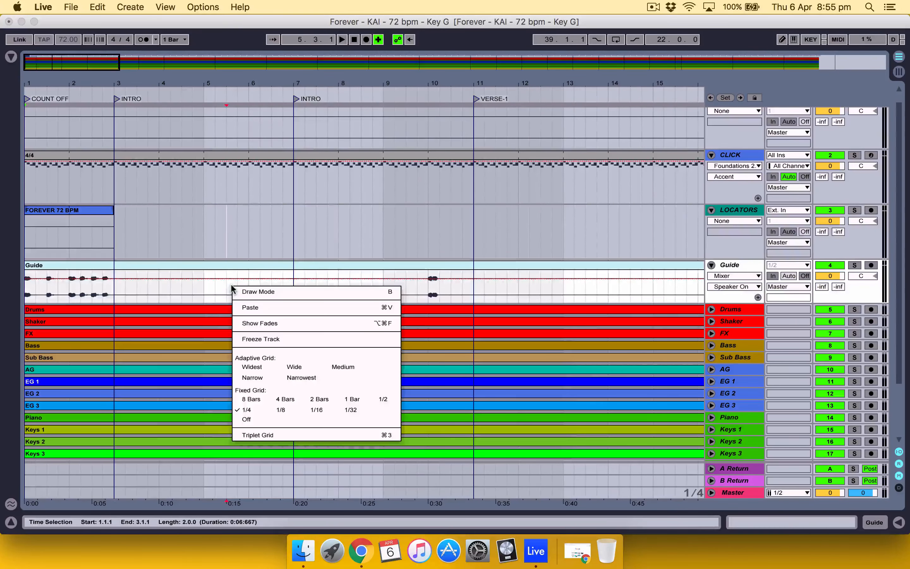
click(209, 288)
right_click(215, 288)
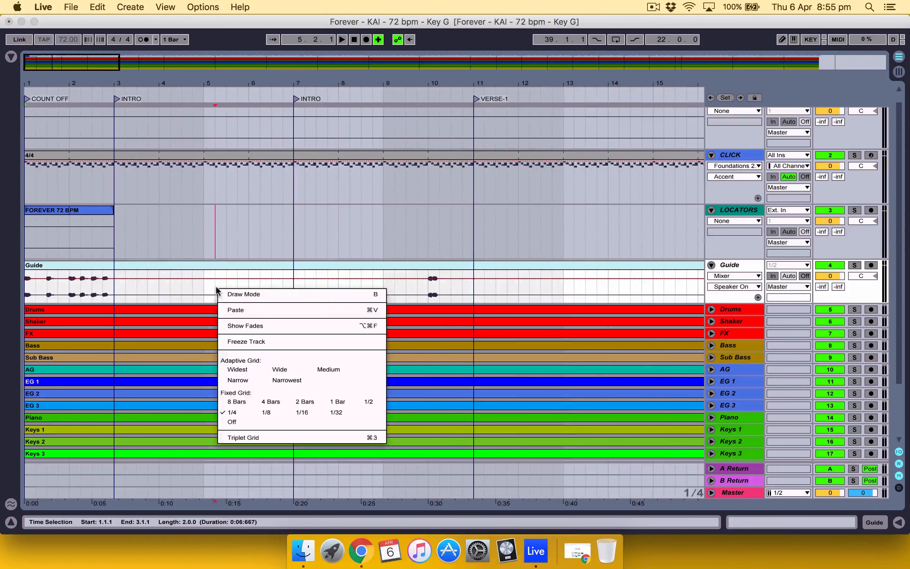
click(236, 412)
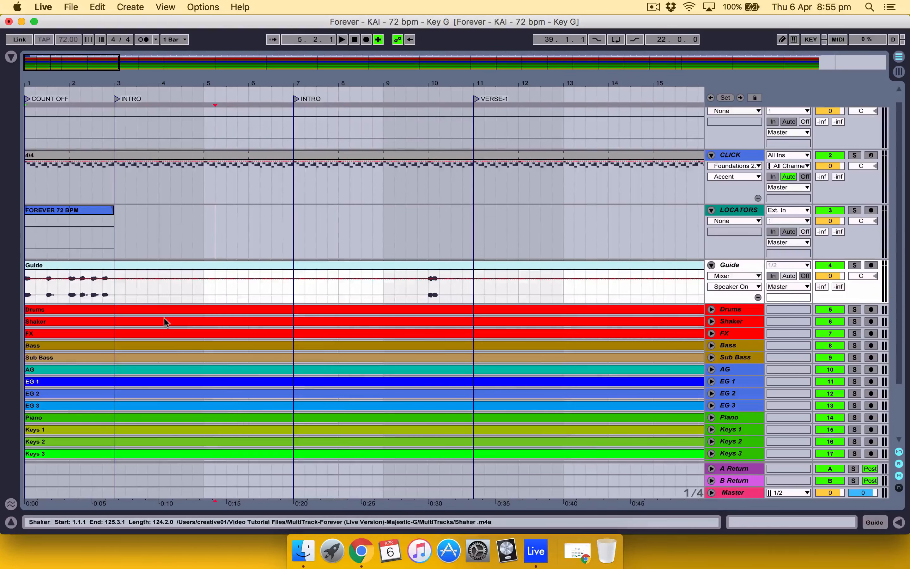
Step: Play the song from bar 1 to hear the Guide track's count-off, then stop playback in bar 2
click(25, 288)
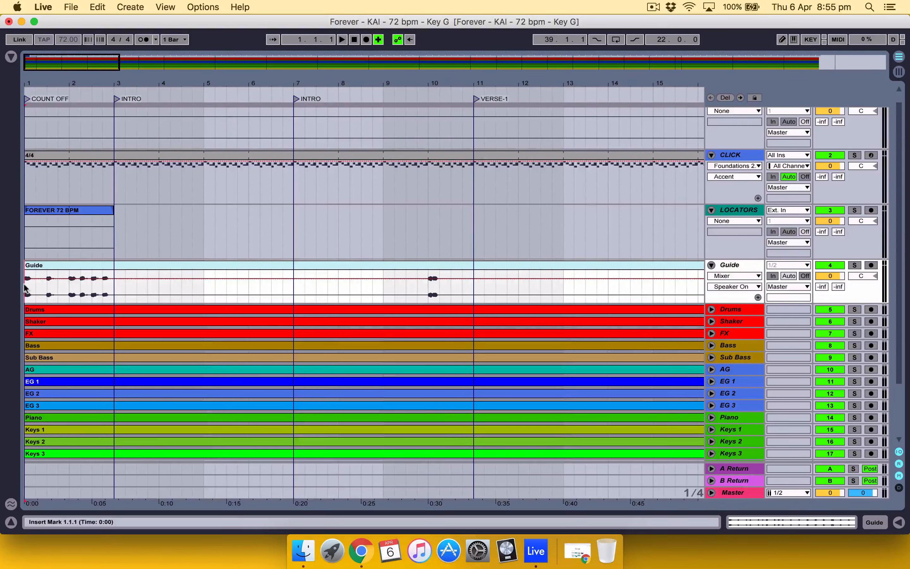
key(space)
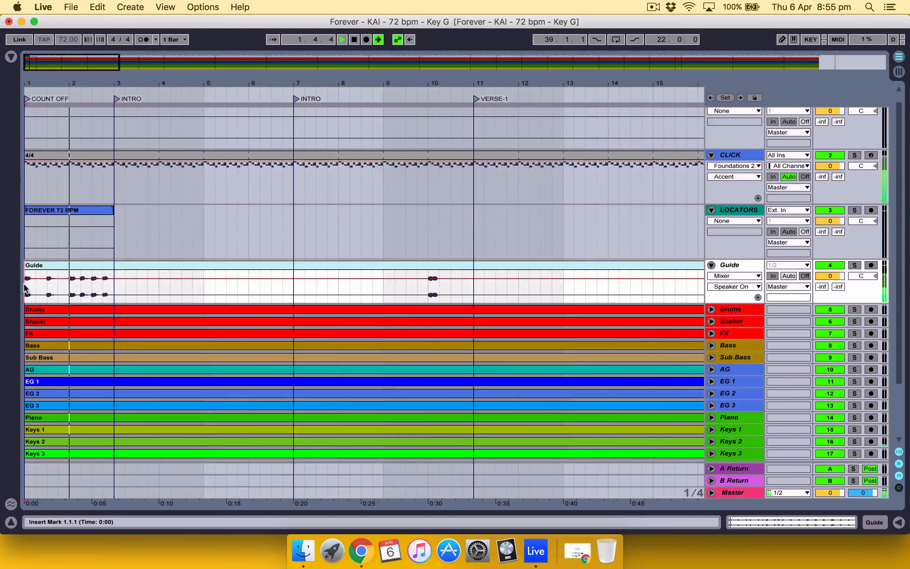
key(space)
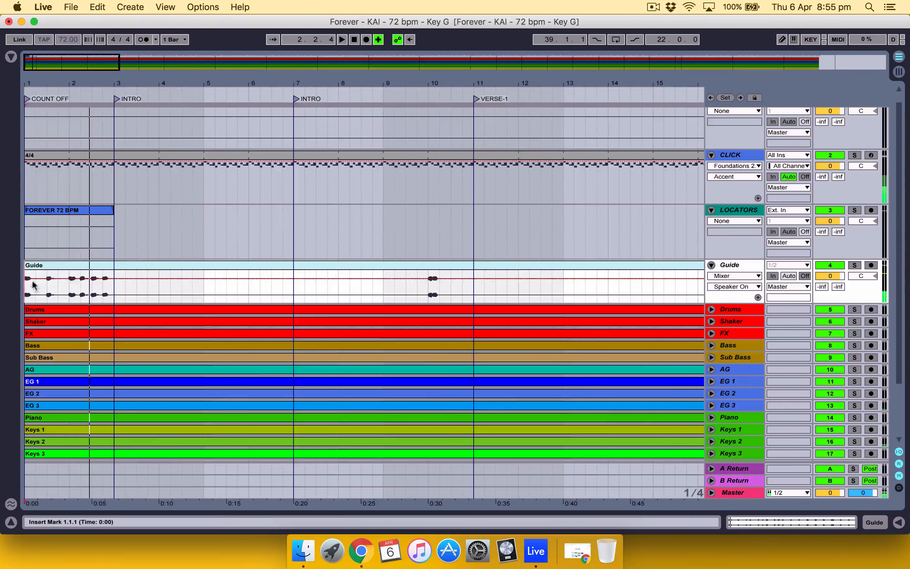
Step: Show the browser and expand the American (Female) DEFAULT folder inside the Guide Cues place
click(12, 57)
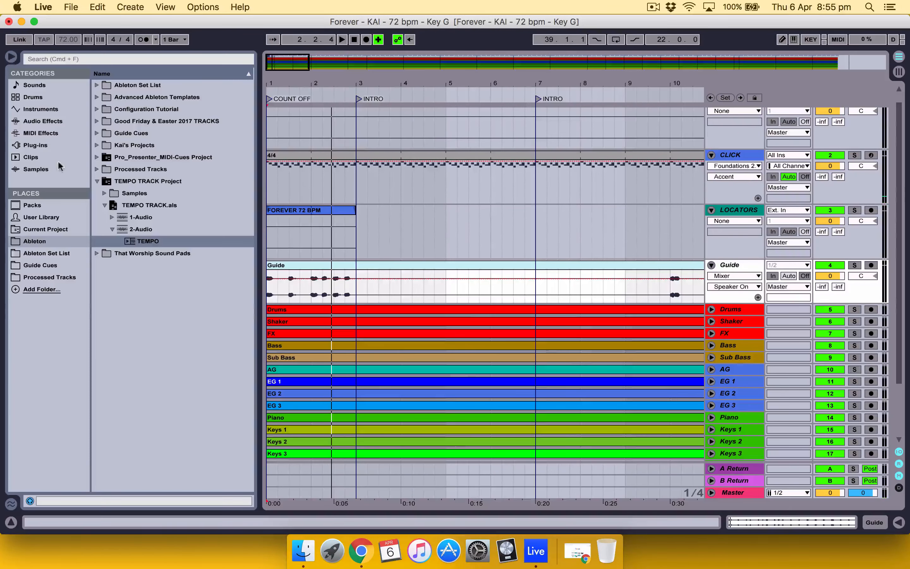
click(47, 265)
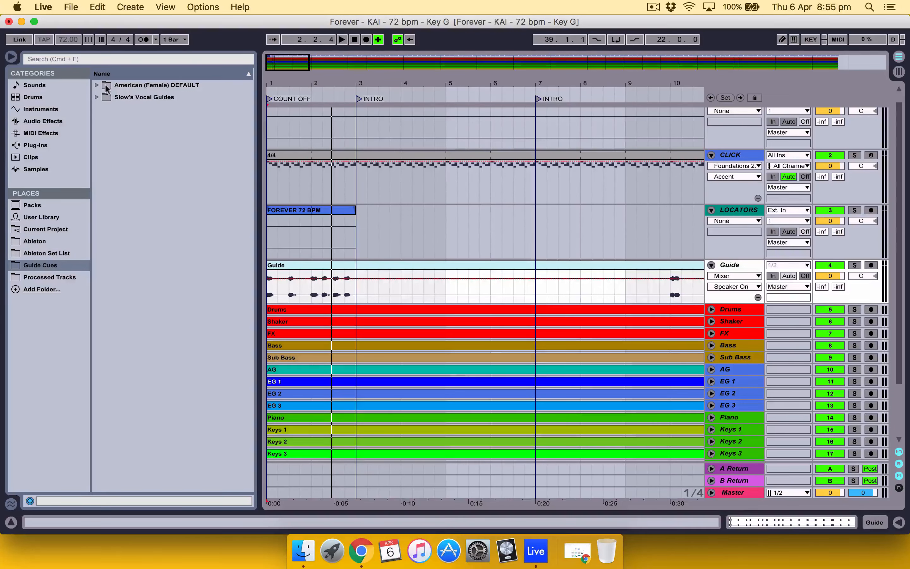
click(142, 88)
click(97, 85)
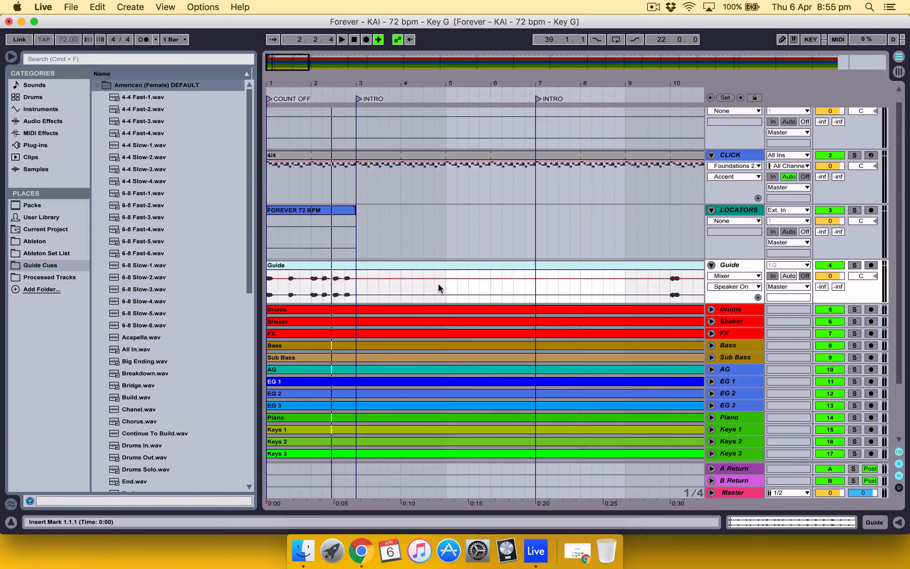
Step: Delete bar 6 from the Guide track's clip and place the 4-4 Fast-1.wav cue at 6.1.1 in the gap
drag(311, 291, 354, 289)
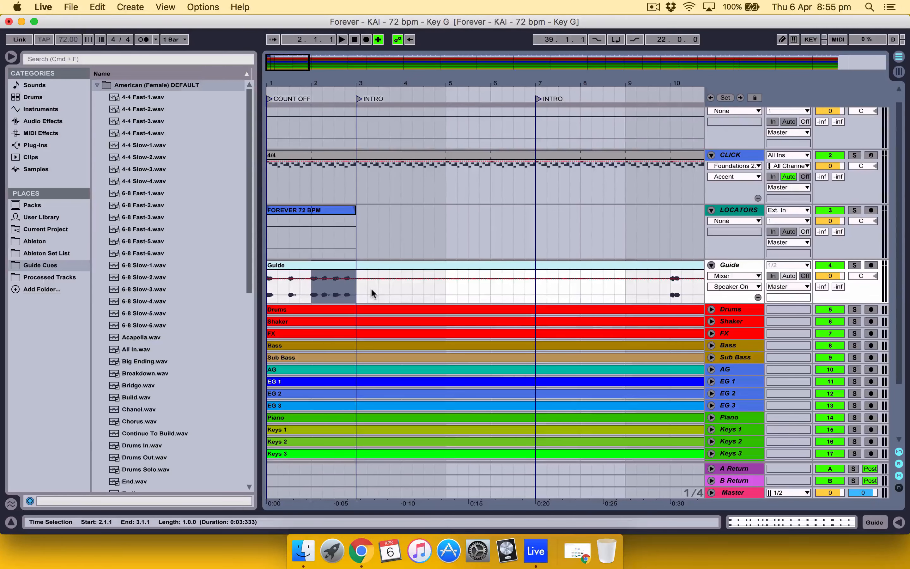
drag(490, 292, 535, 294)
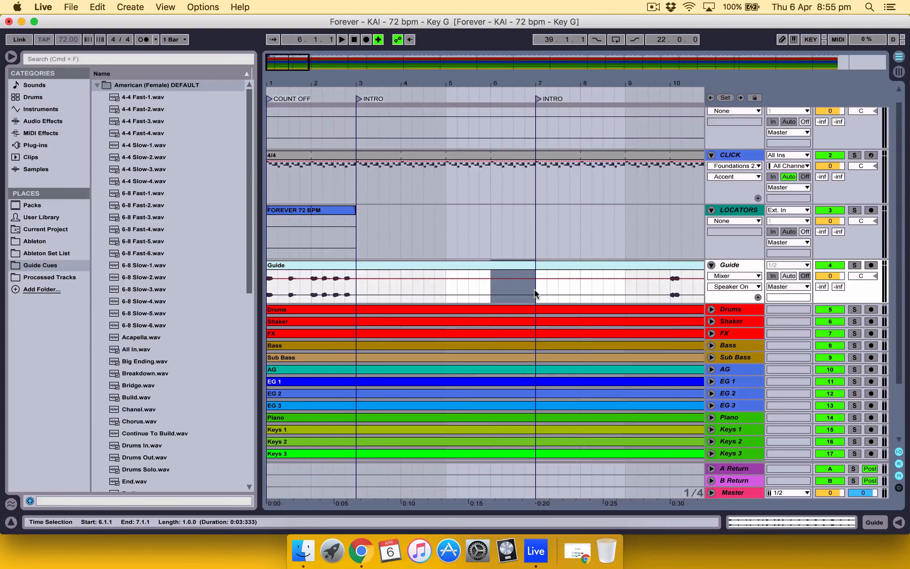
key(Delete)
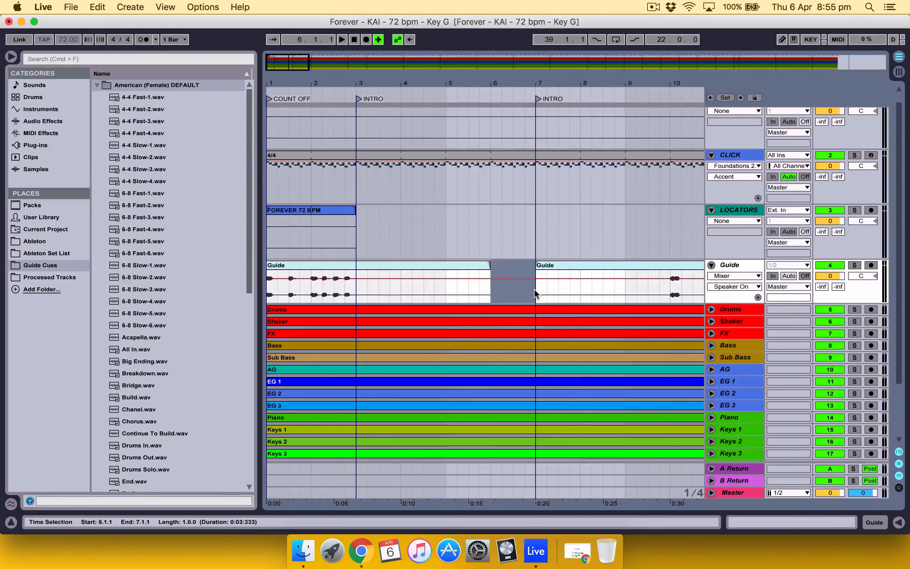
drag(150, 98, 495, 265)
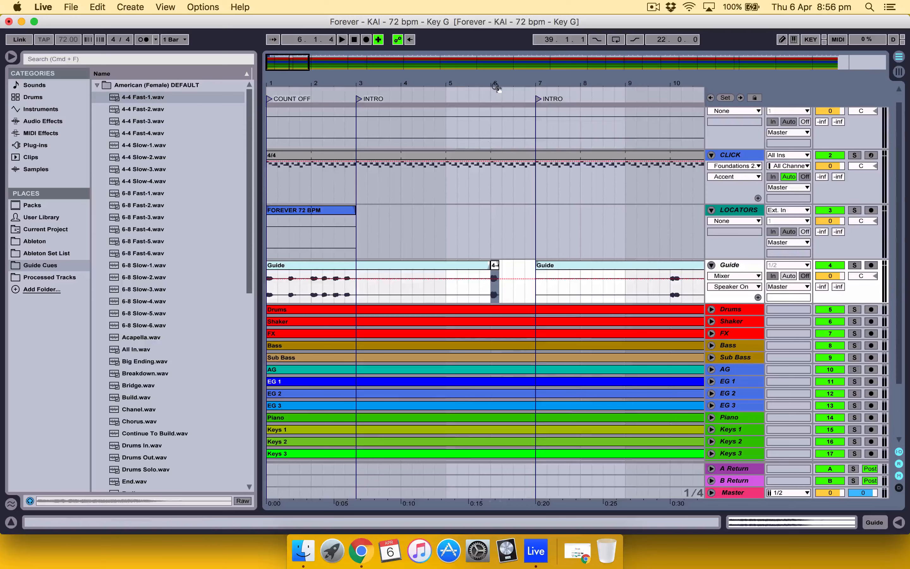
Step: Delete the two remaining original Guide clips, before bar 6 and from bar 7 onward, keeping the 4-4 Fast-1 cue
drag(498, 81, 497, 93)
scroll(471, 331, left, 5)
scroll(471, 331, up, 1)
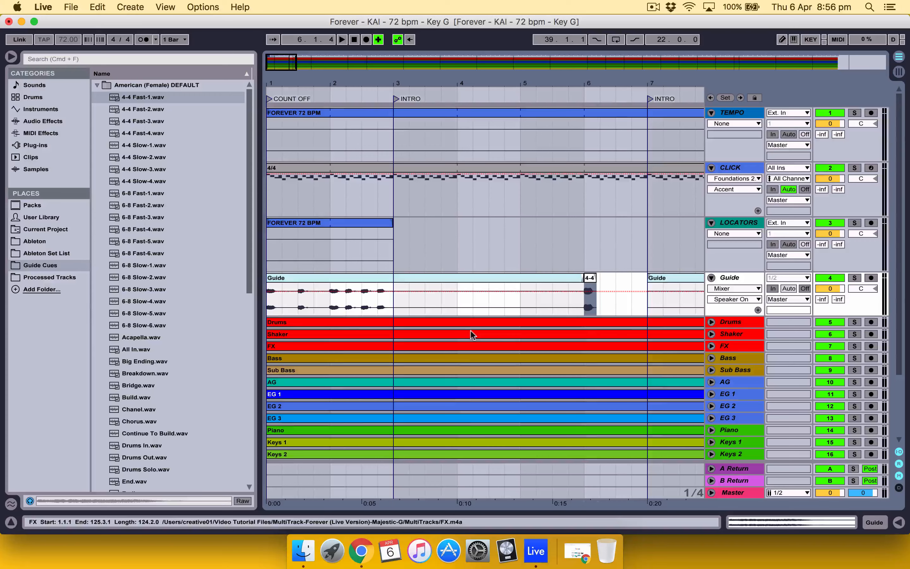
click(420, 277)
key(Delete)
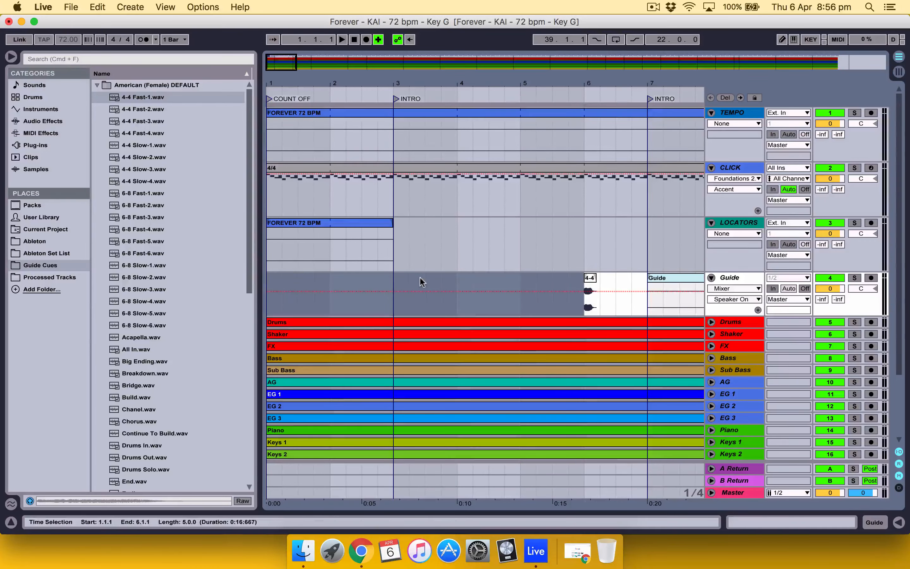
scroll(502, 289, right, 5)
click(513, 283)
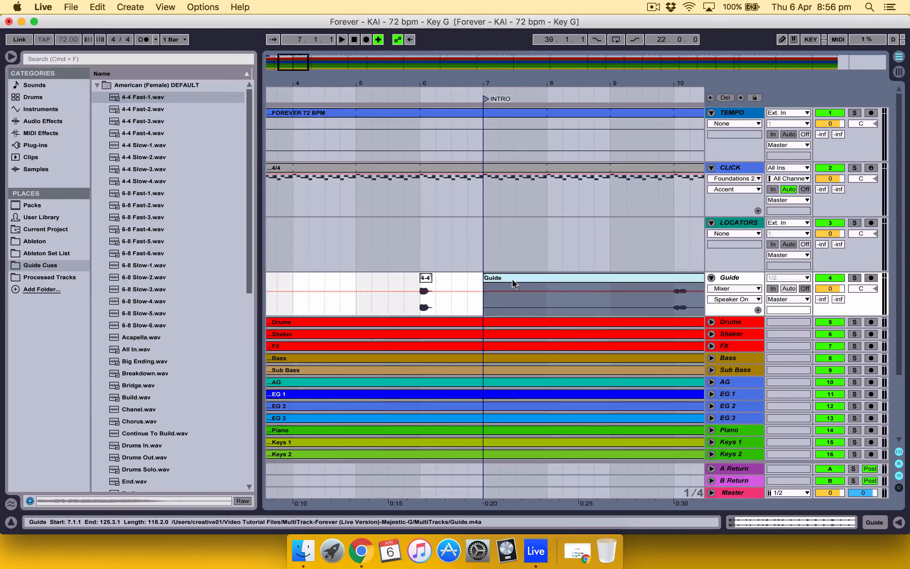
key(Delete)
scroll(514, 283, left, 5)
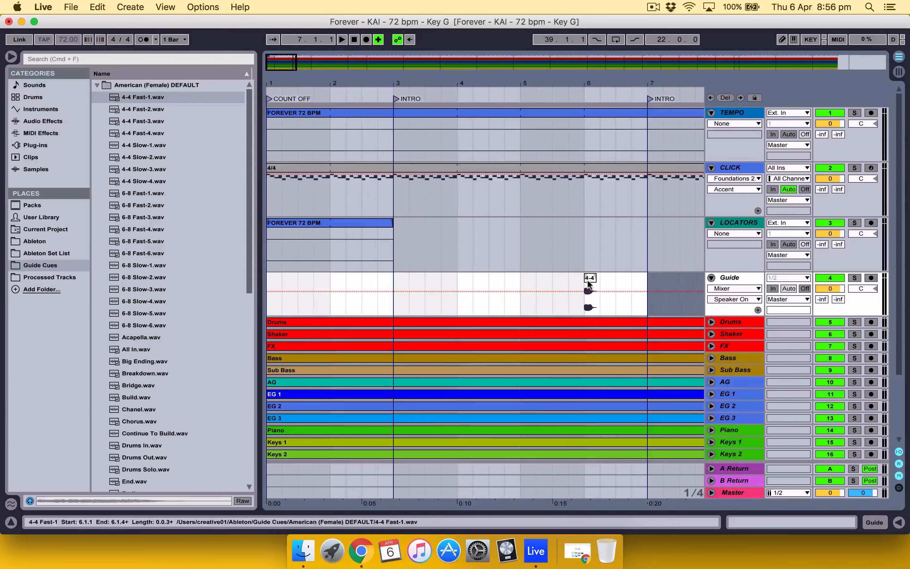
Step: Build the Guide count-off: 4-4 Fast-1 at 1.1.1, Fast-2 at 1.3.1, and Fast-1 to Fast-4 on the four beats of bar 2
drag(589, 286, 277, 279)
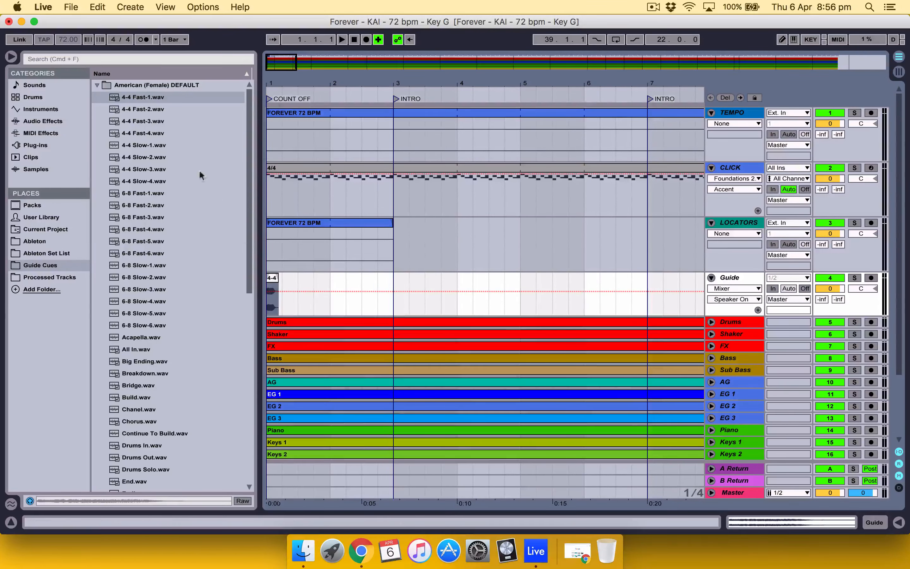
drag(144, 109, 300, 293)
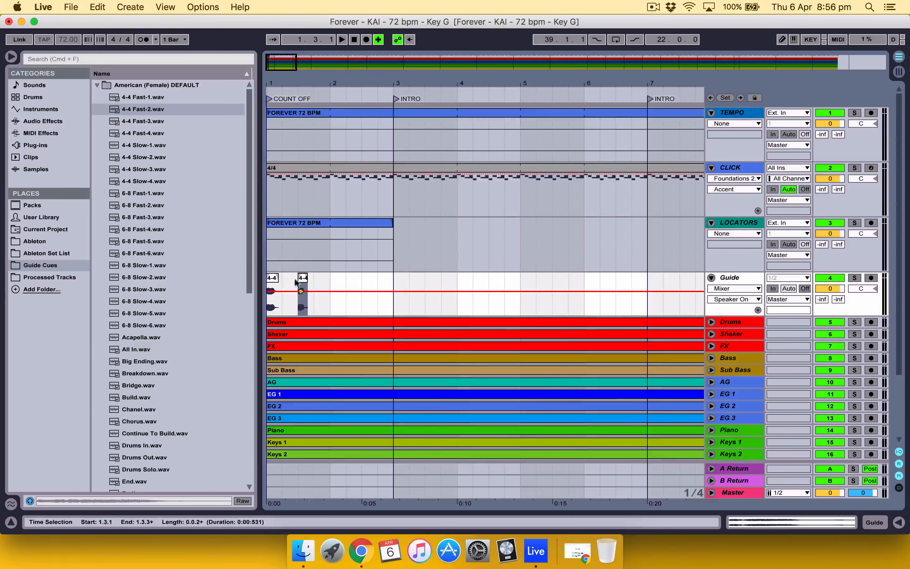
drag(156, 99, 336, 286)
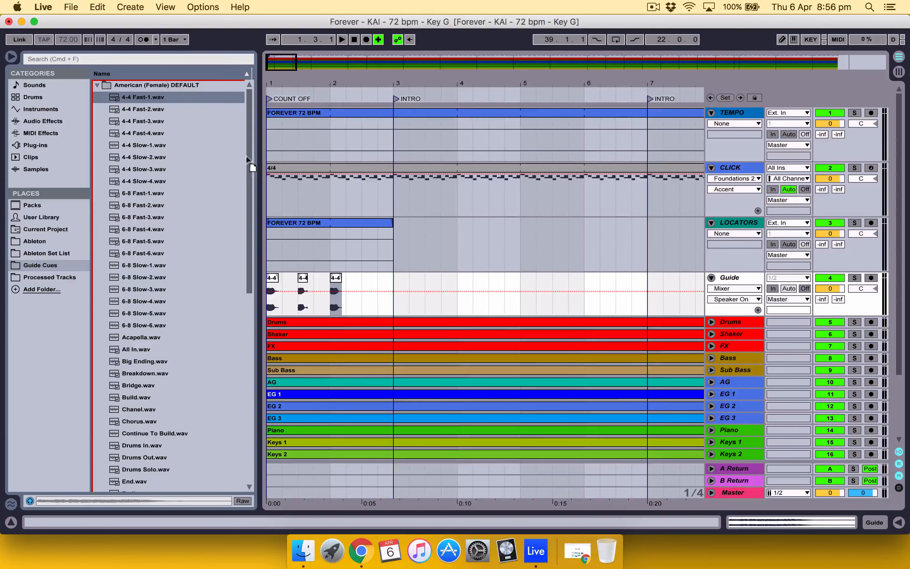
drag(154, 109, 362, 292)
drag(162, 133, 389, 280)
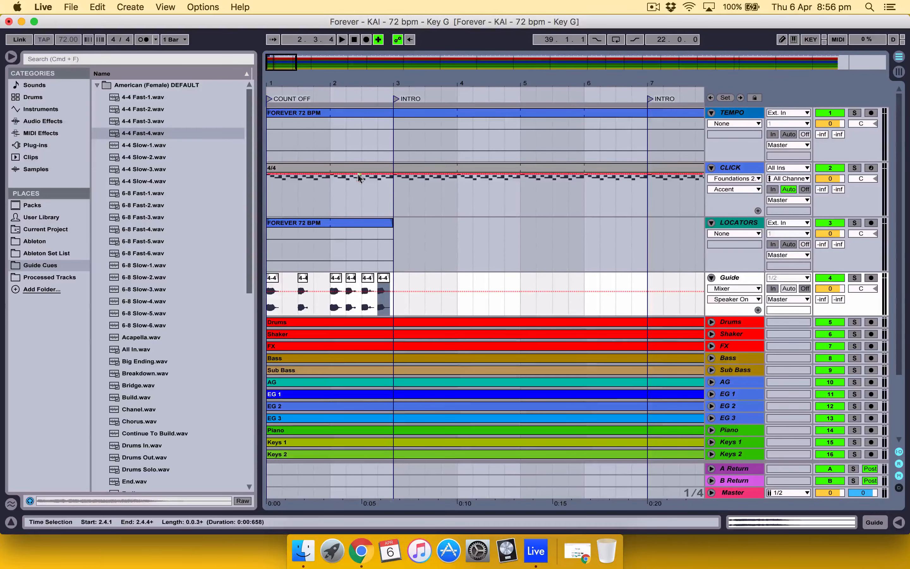
Step: Play the arrangement from bar 1 to hear the new count-off, then stop playback
click(269, 307)
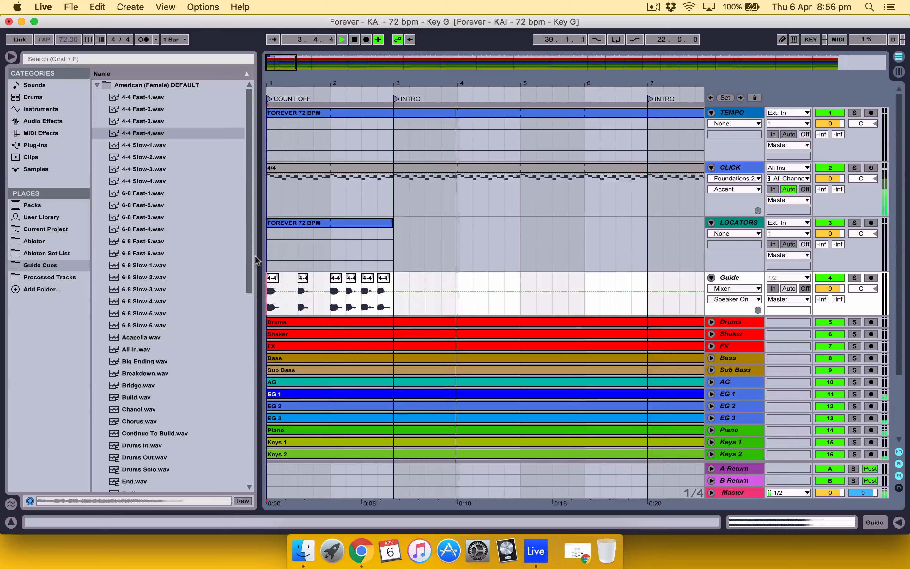
scroll(203, 263, down, 10)
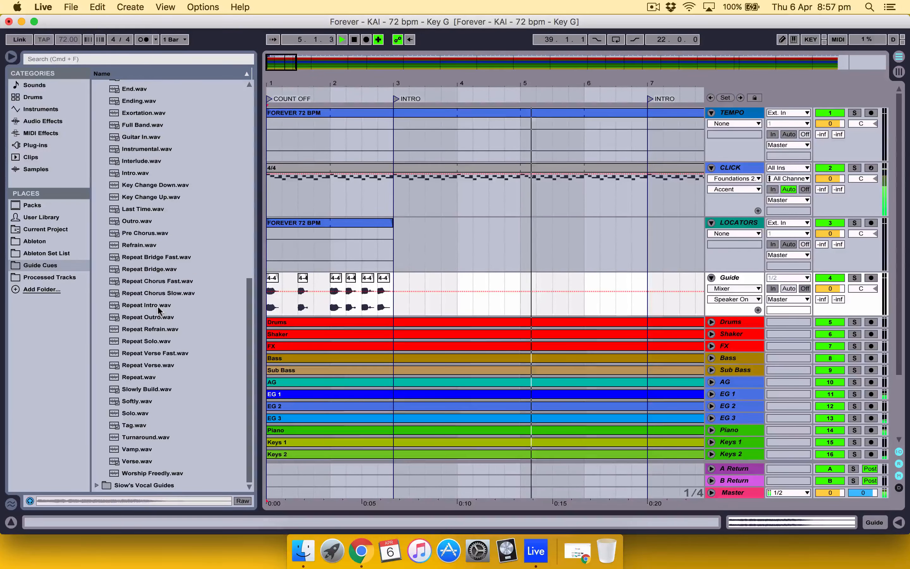
key(space)
Step: Place Repeat Intro.wav at 5.1.1 on the Guide track and copy the four-beat count from bar 2 to bar 6
drag(157, 305, 522, 296)
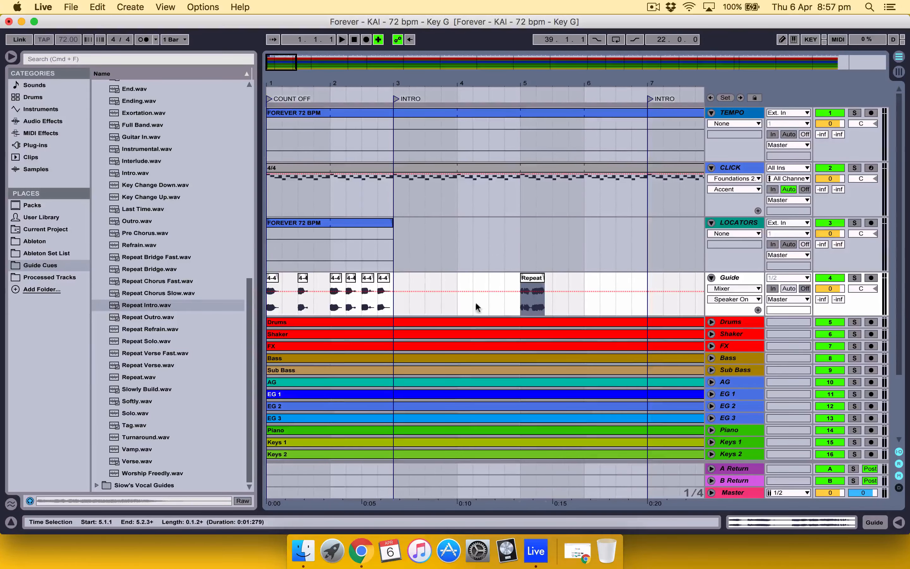
drag(342, 308, 392, 301)
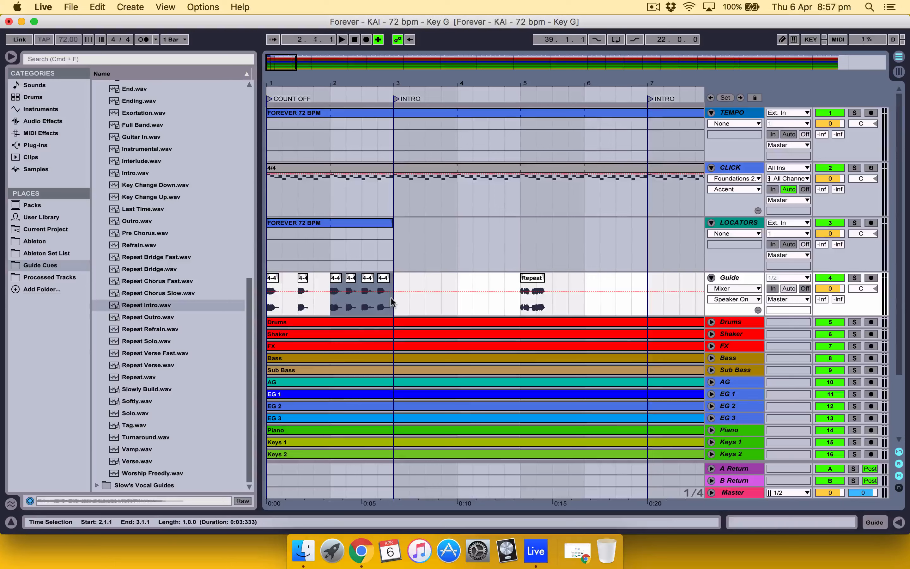
click(586, 304)
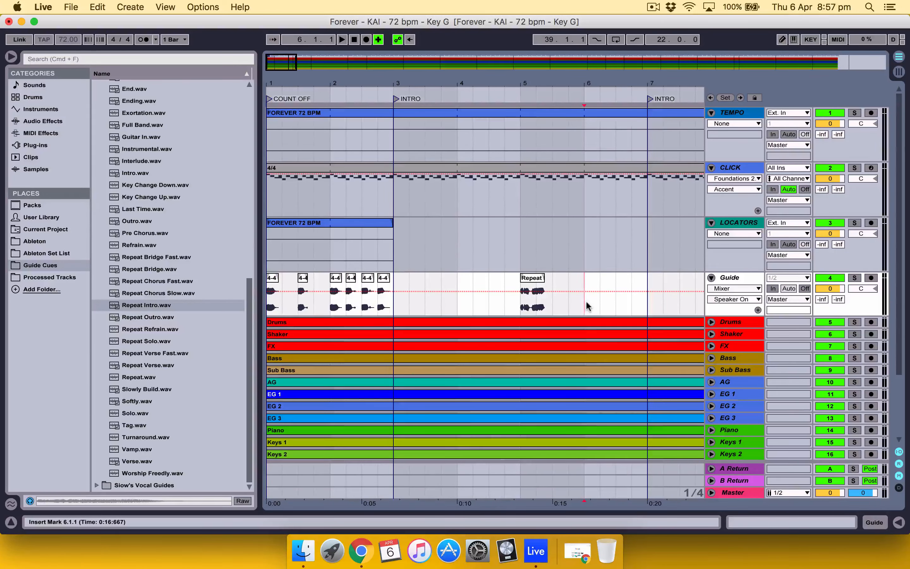
key(super+v)
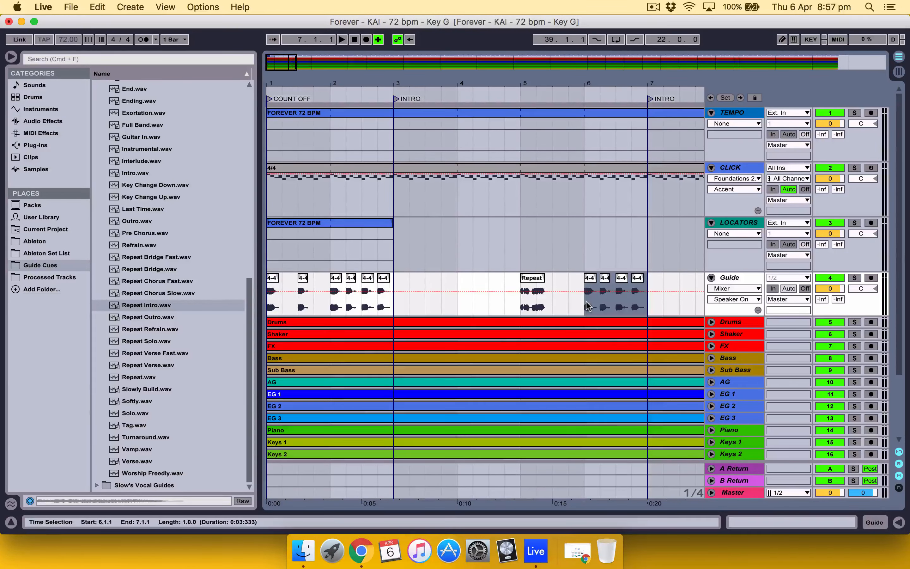
Step: Play from bar 5 to hear the repeat-intro cue and count, and narrow the browser to widen the arrangement
click(520, 306)
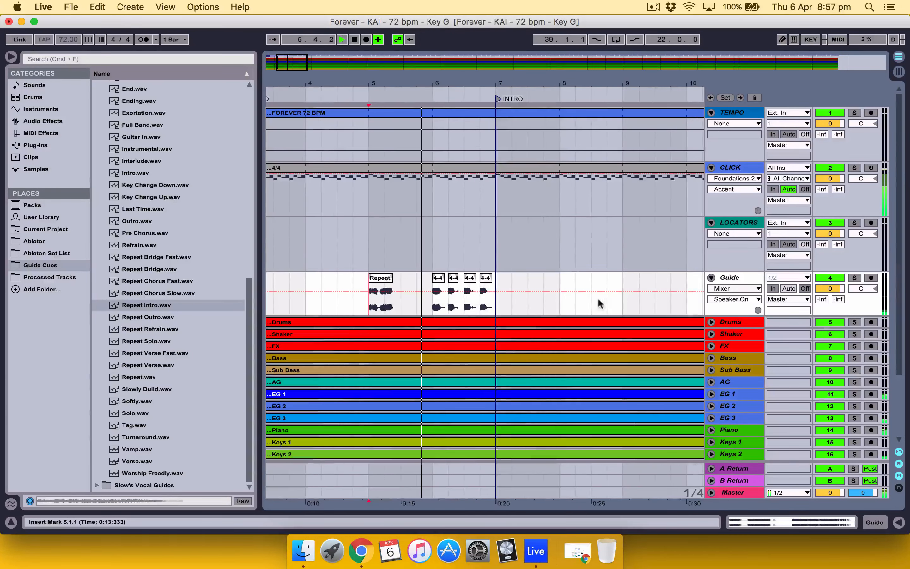
drag(587, 78, 588, 57)
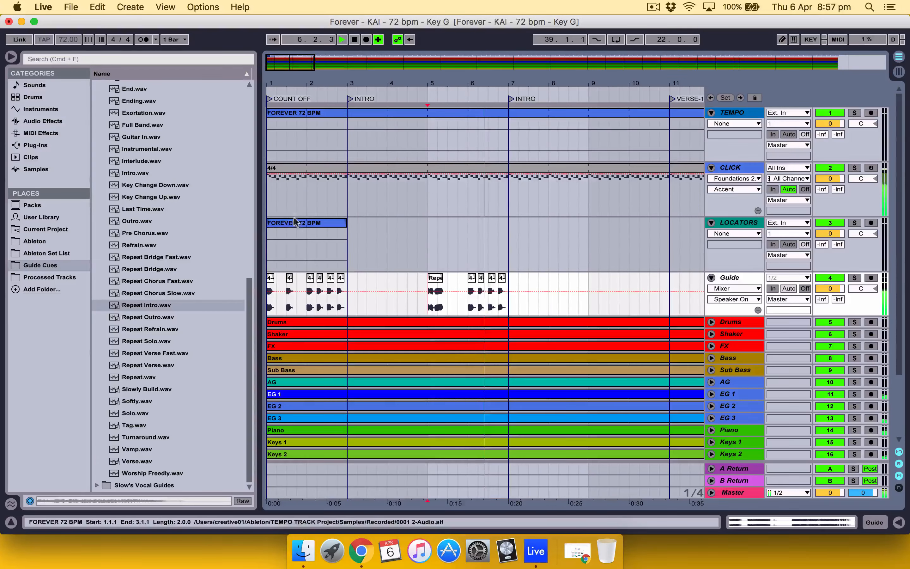
drag(261, 225, 237, 227)
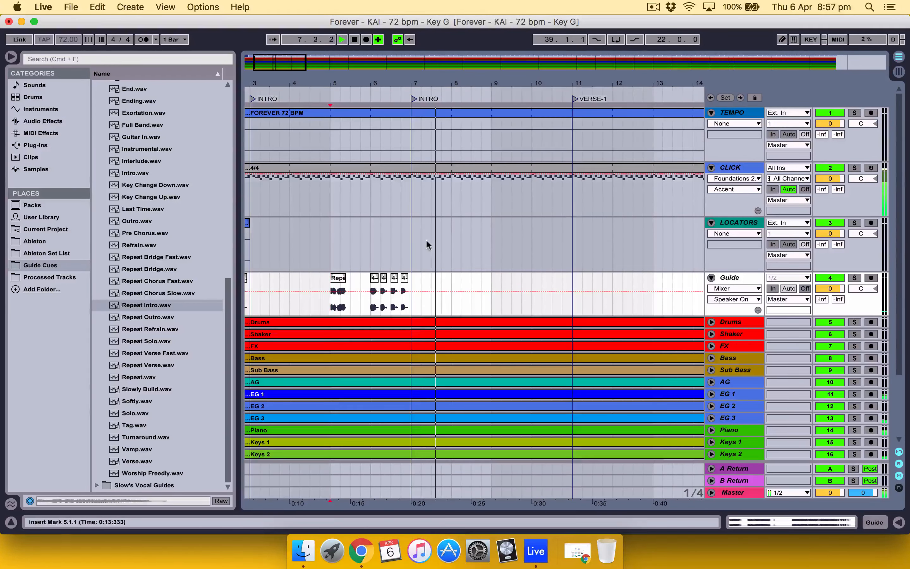
Step: Paste the four-beat count at bar 10 and place Verse.wav at 9.1.1 on the Guide track, then play from 8.4.1
click(531, 308)
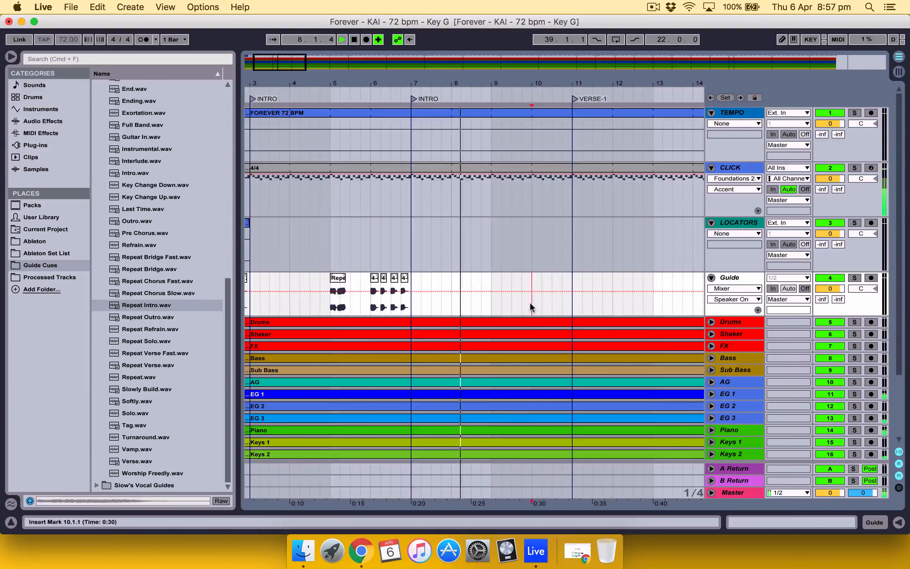
key(super+v)
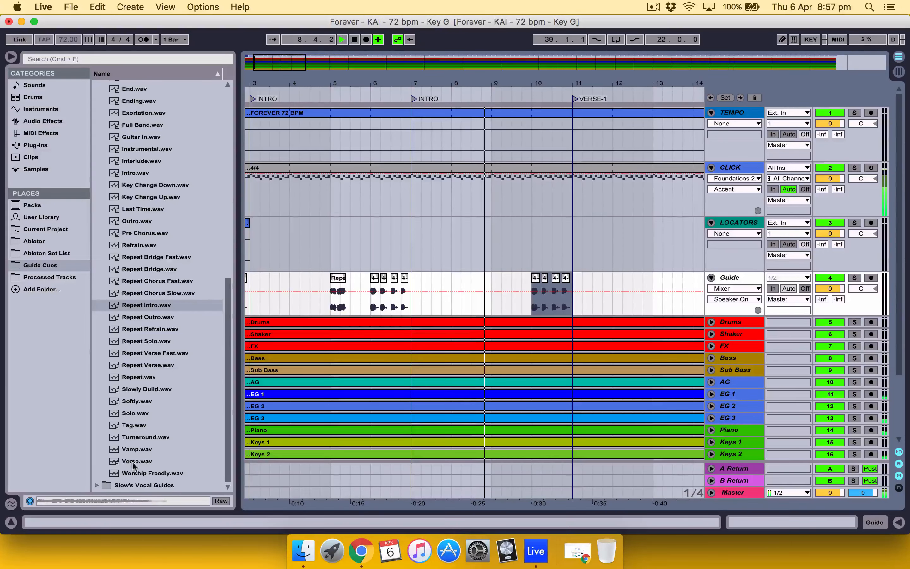
drag(134, 463, 489, 307)
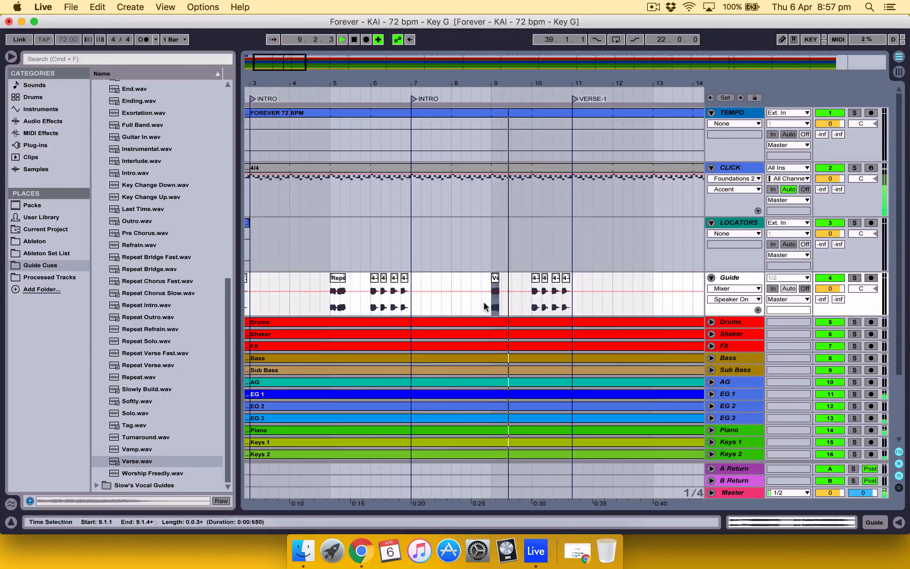
click(484, 306)
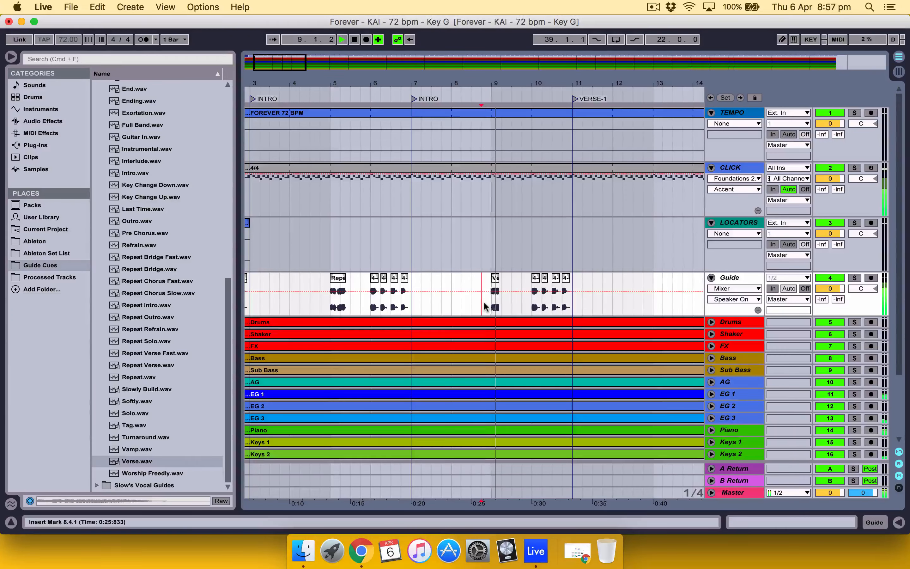
Step: Paste the four-beat count at bar 18 on the Guide track and place Intro.wav at 17.1.1
scroll(484, 307, right, 5)
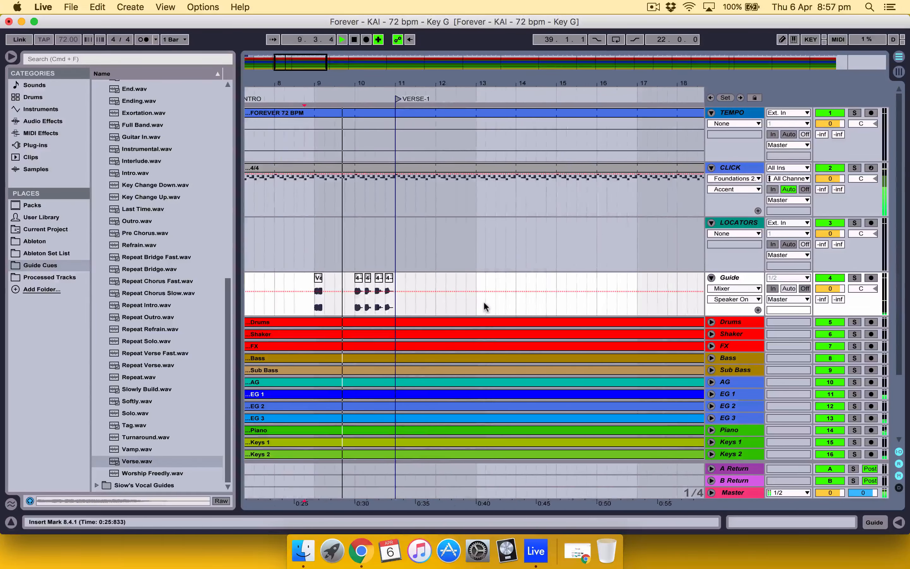
scroll(485, 307, right, 5)
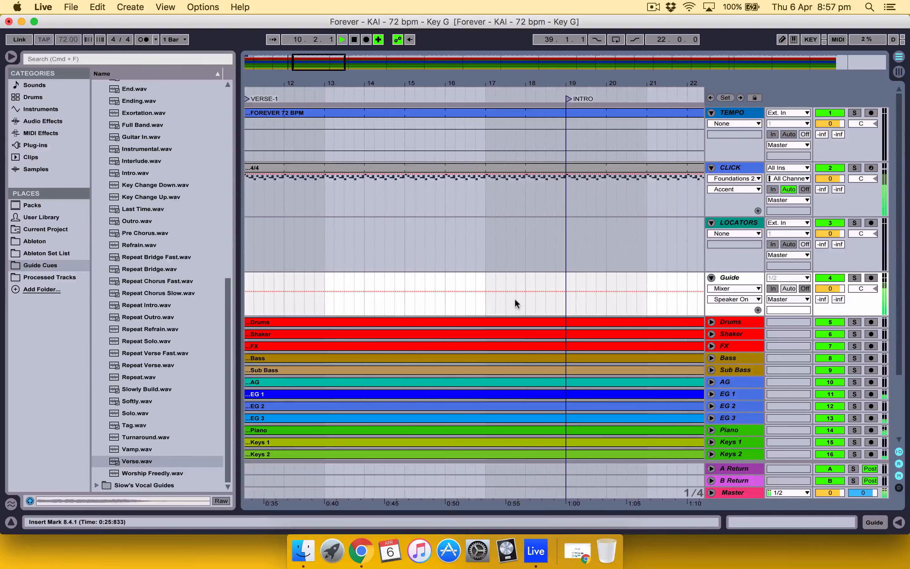
scroll(392, 310, left, 3)
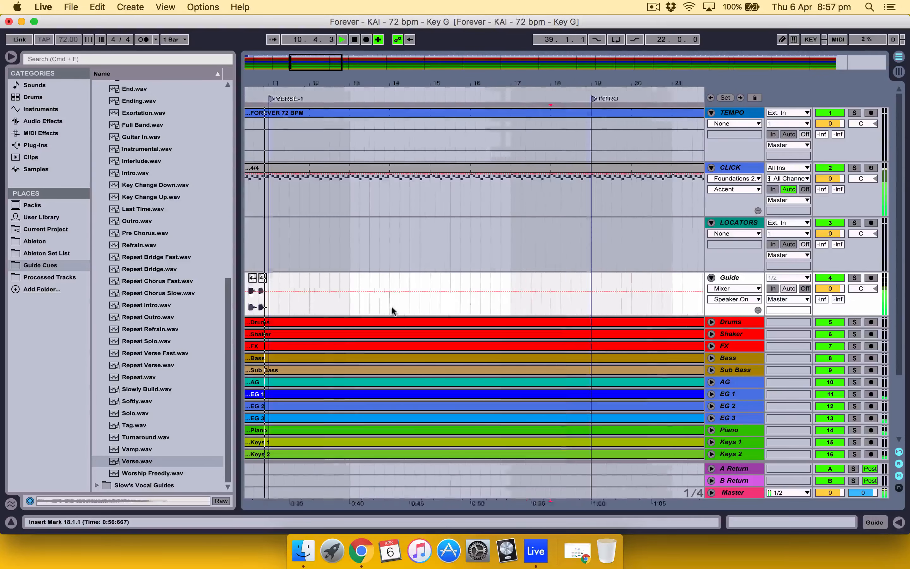
scroll(398, 311, right, 1)
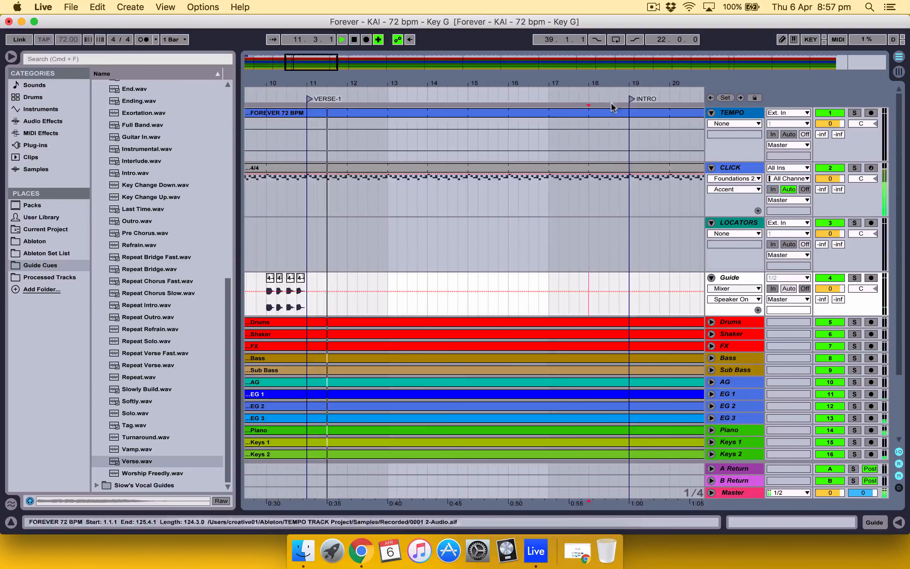
drag(604, 83, 603, 70)
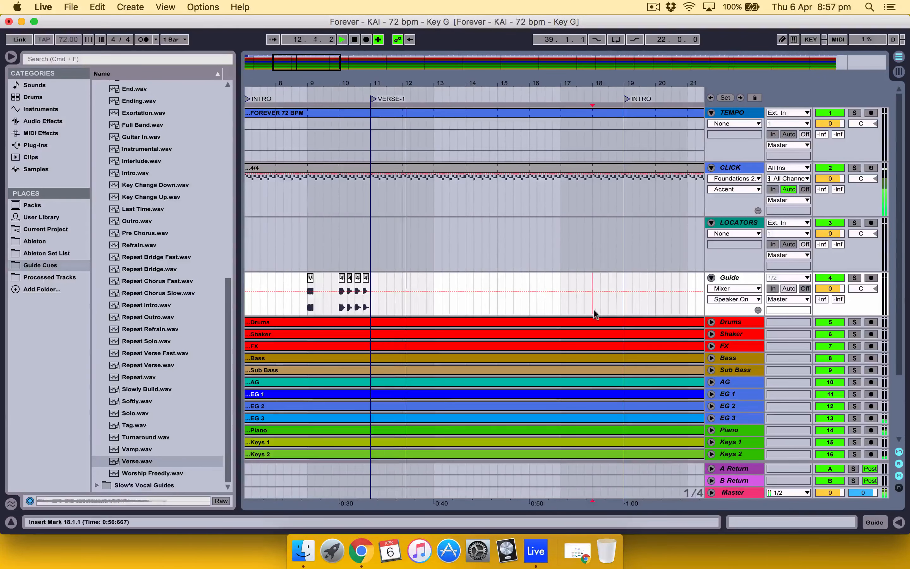
key(super+v)
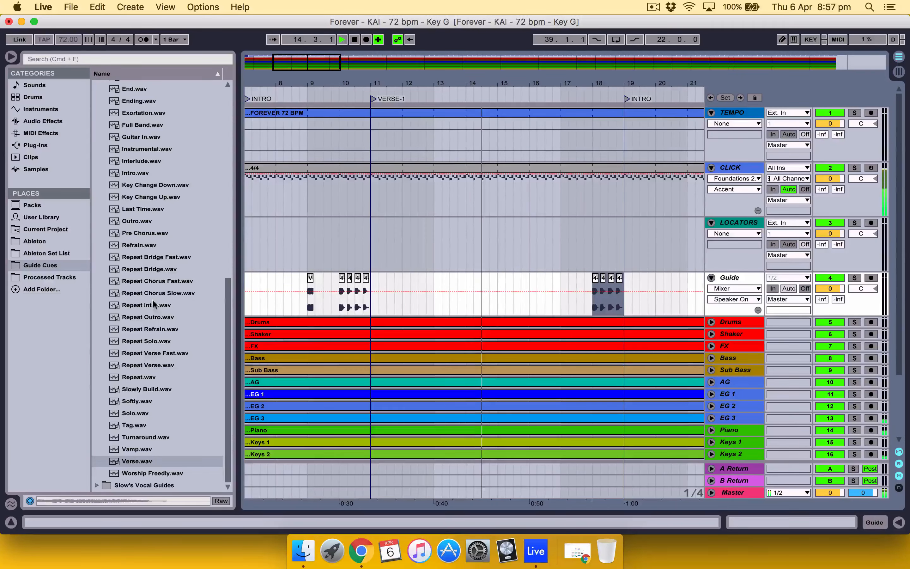
click(139, 173)
drag(139, 173, 563, 303)
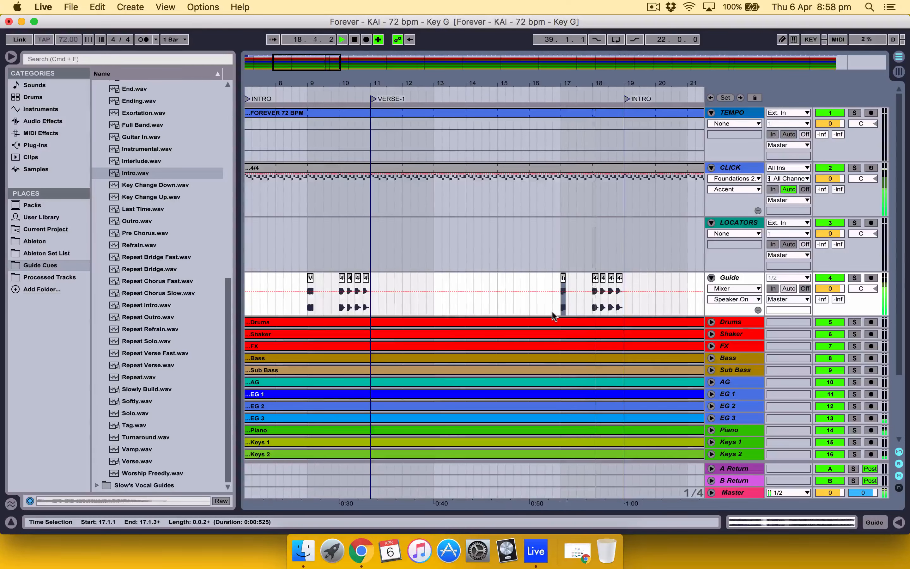
Step: Place BAND IN (SM).wav at 17.3.1 on the Guide track, between the intro cue and the count, and play from 17.1.1
scroll(625, 298, right, 5)
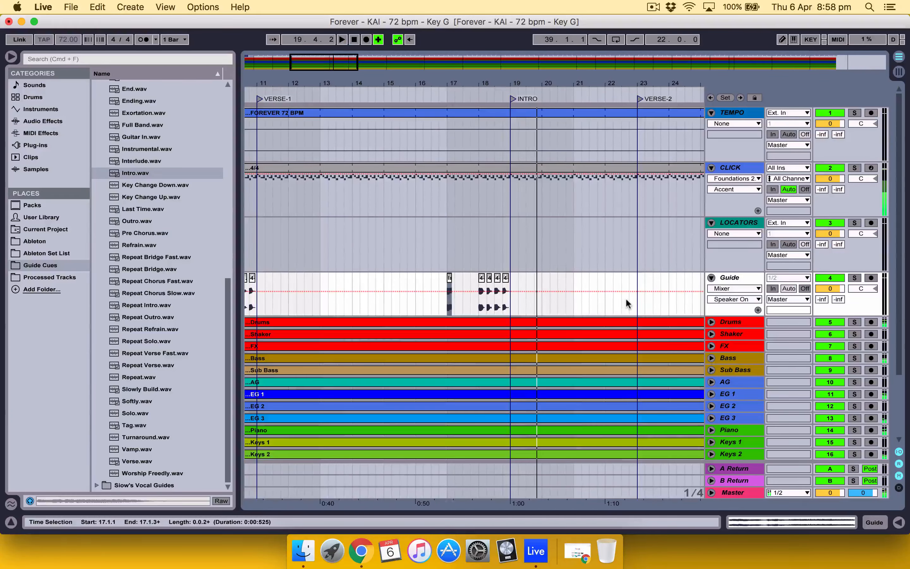
scroll(111, 272, up, 4)
scroll(112, 272, down, 4)
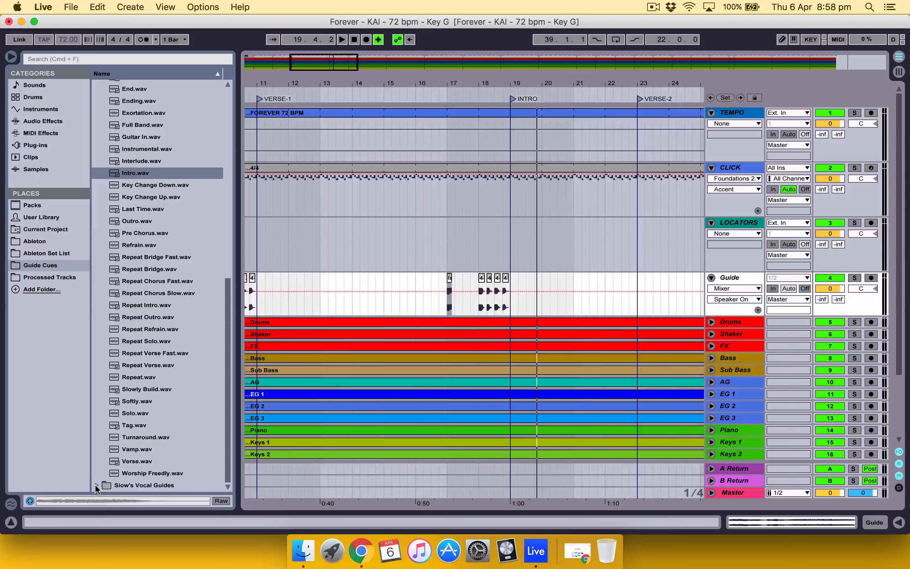
click(96, 485)
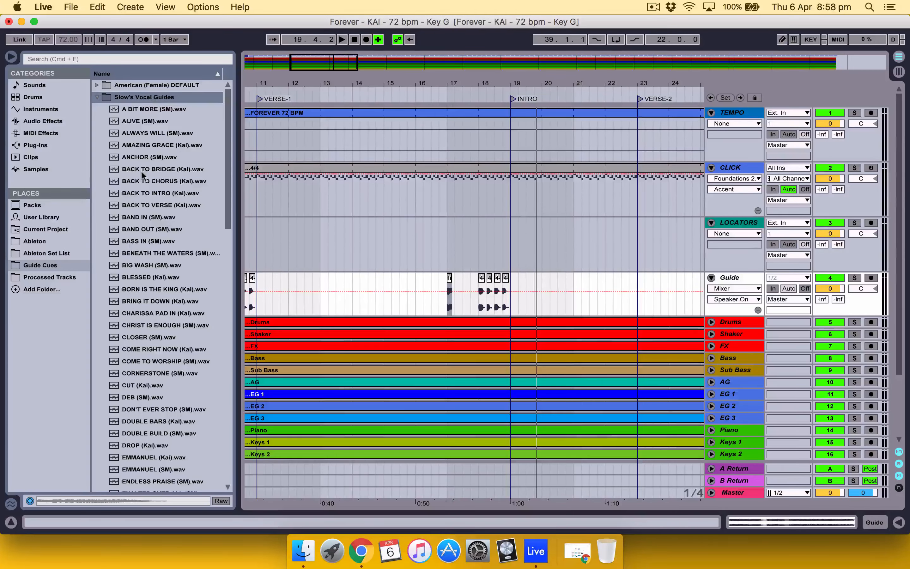
click(143, 222)
drag(285, 244, 466, 295)
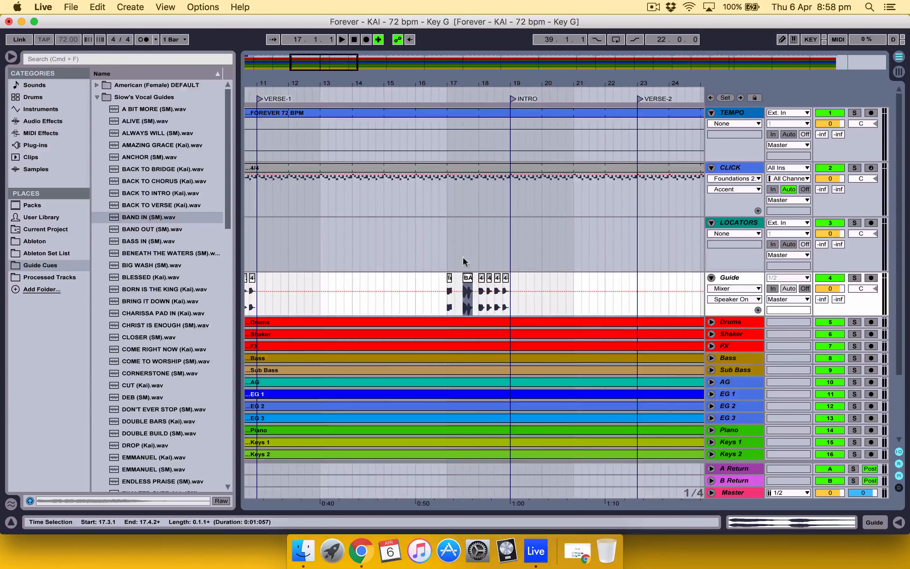
scroll(457, 233, left, 2)
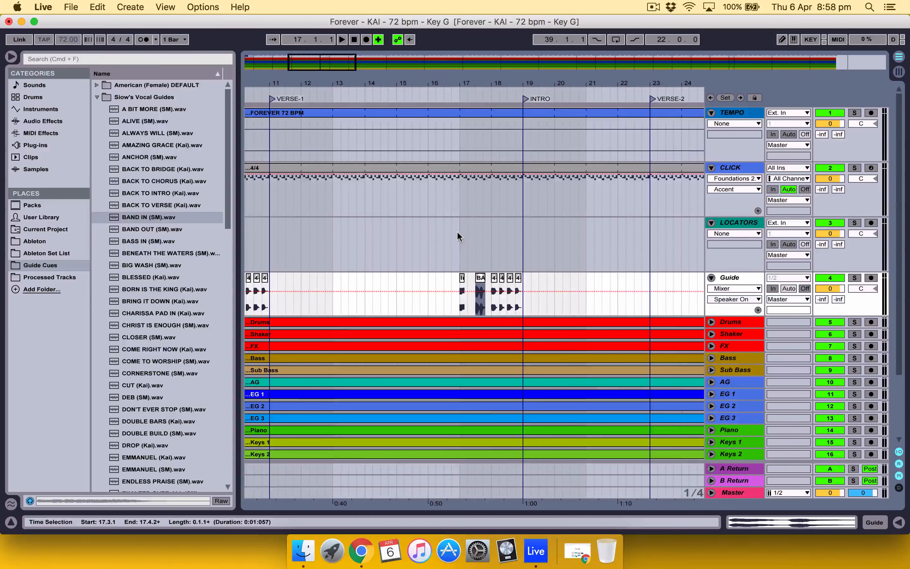
click(458, 300)
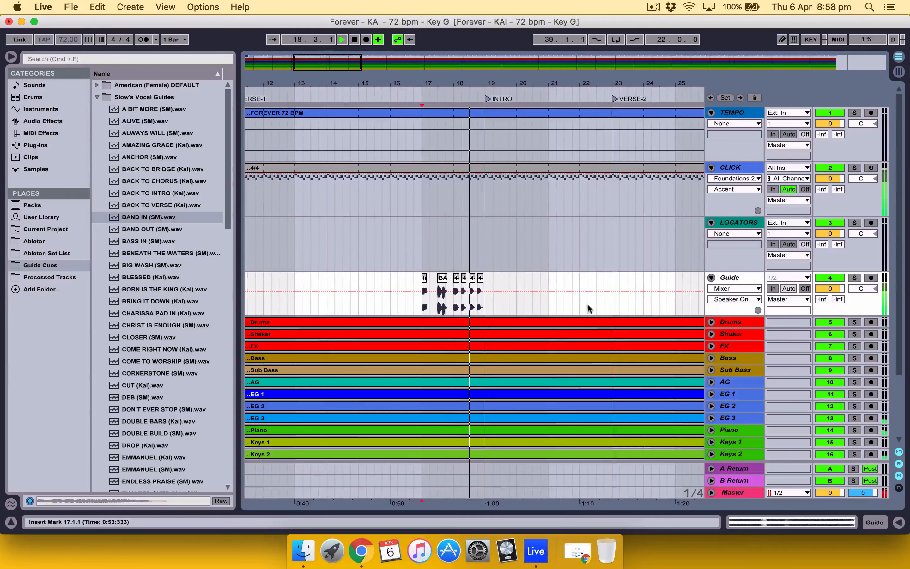
Step: Paste the four-beat count at bar 22 and place Verse.wav at 21.1.1 on the Guide track, then play from 20.4.1
click(579, 308)
key(super+v)
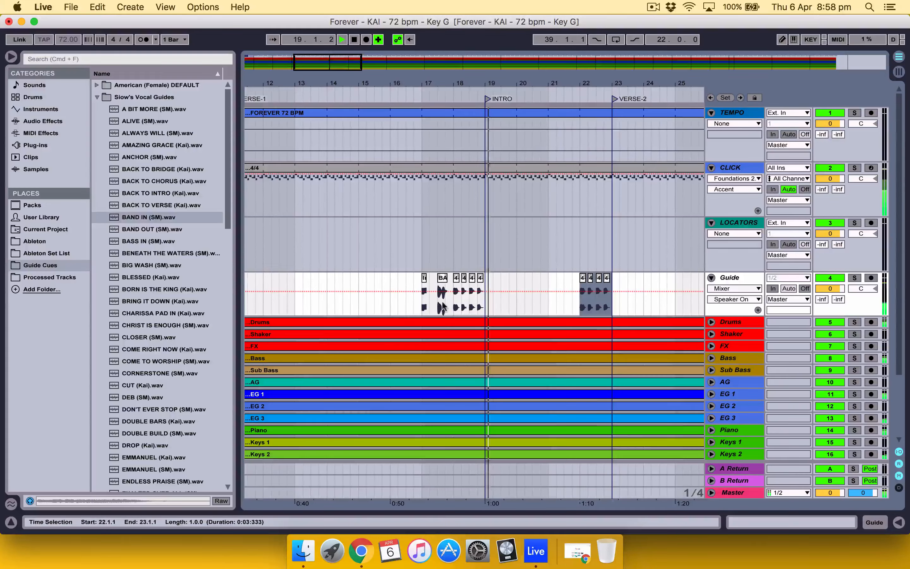
scroll(169, 340, down, 9)
scroll(168, 340, up, 10)
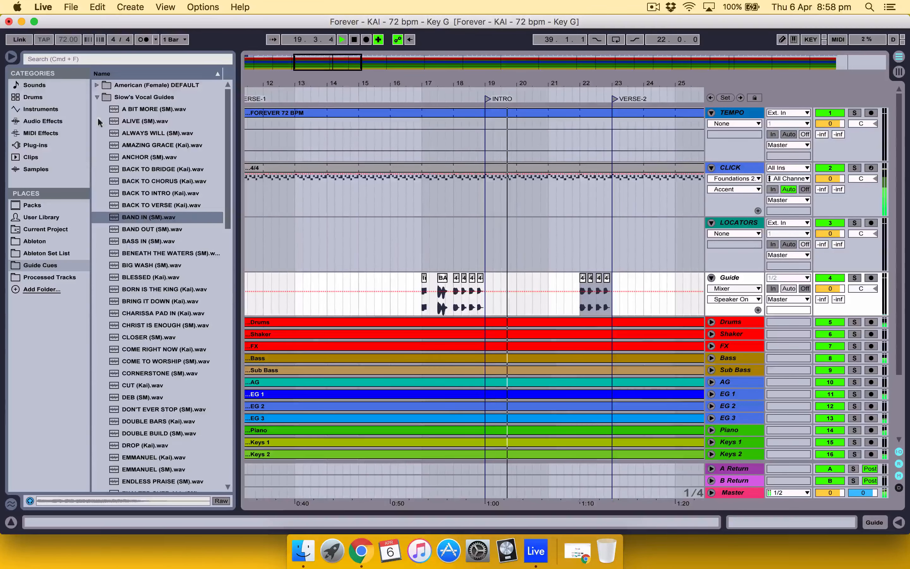
click(97, 96)
click(96, 85)
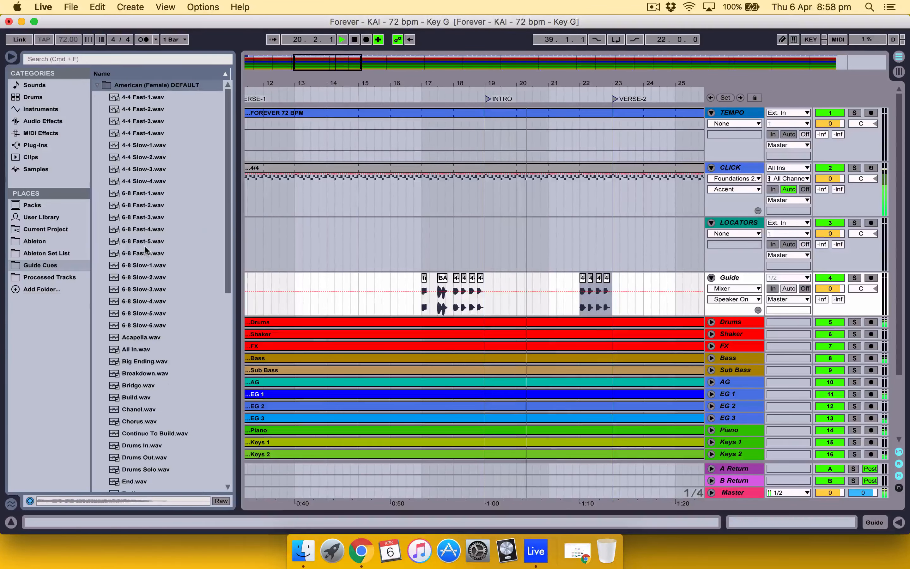
scroll(150, 301, down, 15)
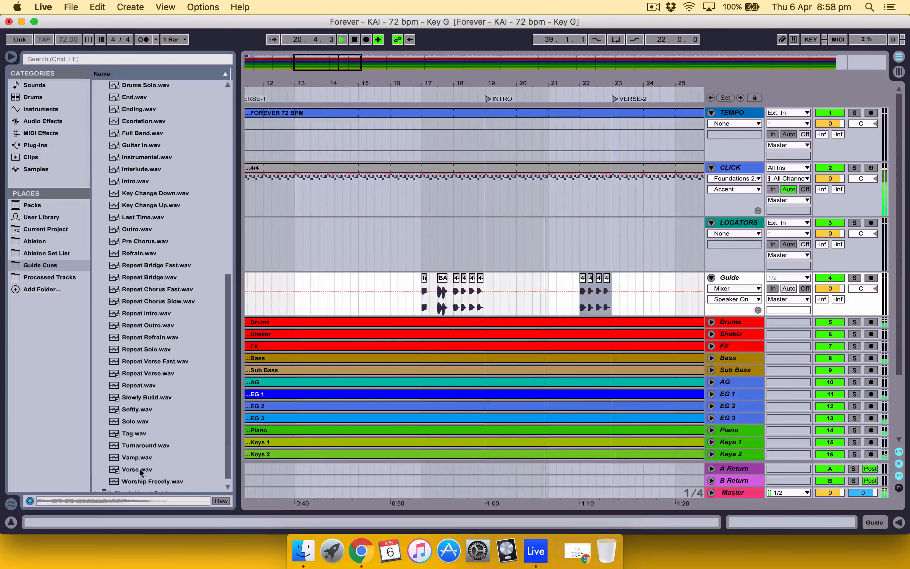
drag(140, 472, 549, 295)
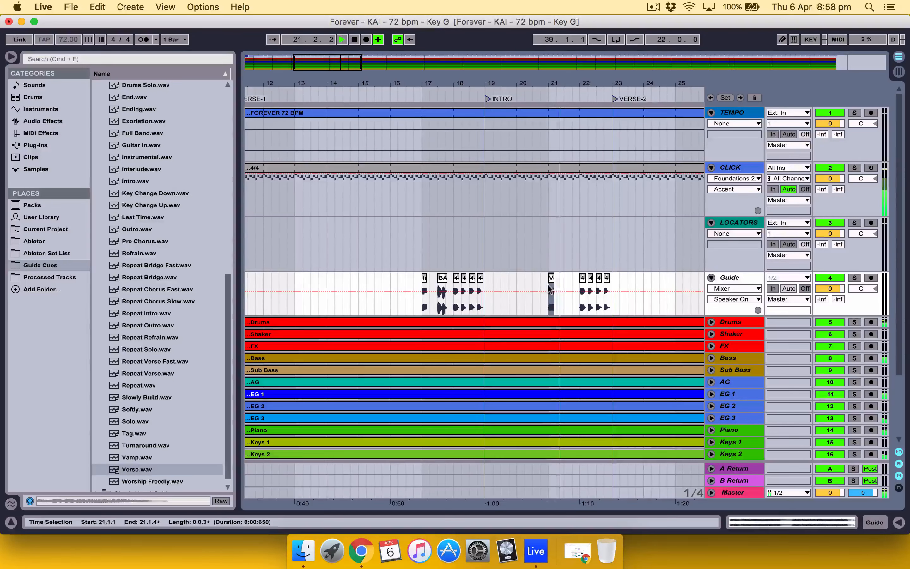
click(539, 302)
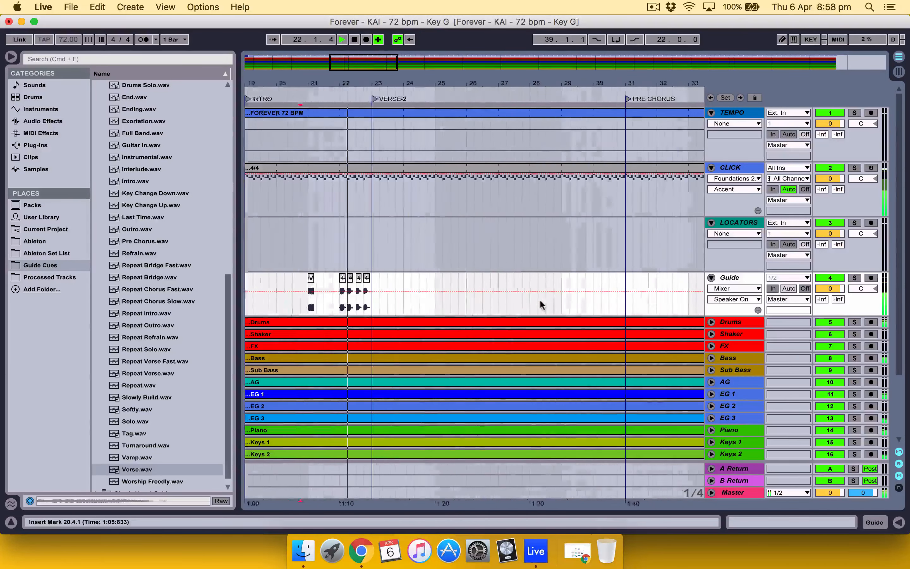
Step: Paste the four-beat count at bar 30 and place Pre Chorus.wav at 29.1.1 on the Guide track, then play from 29.1.1
click(543, 301)
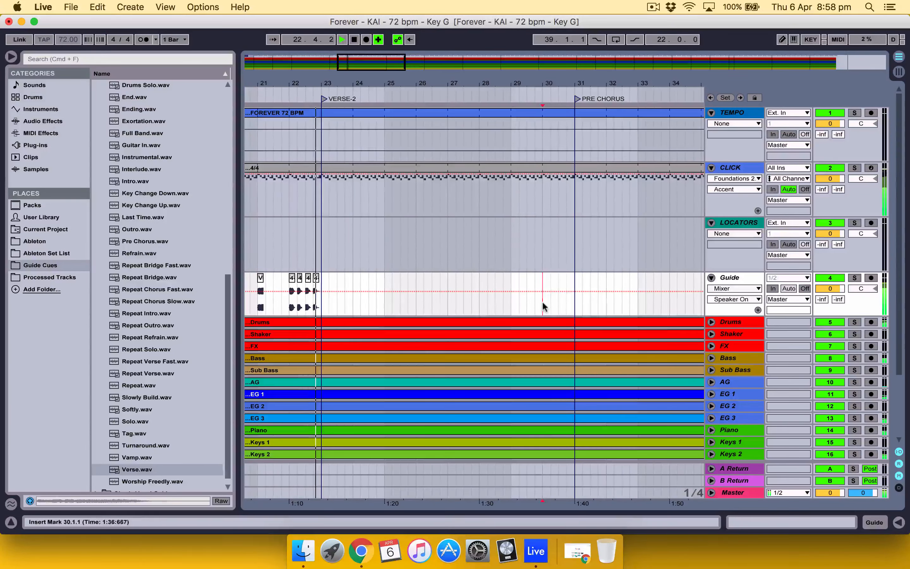
key(super+v)
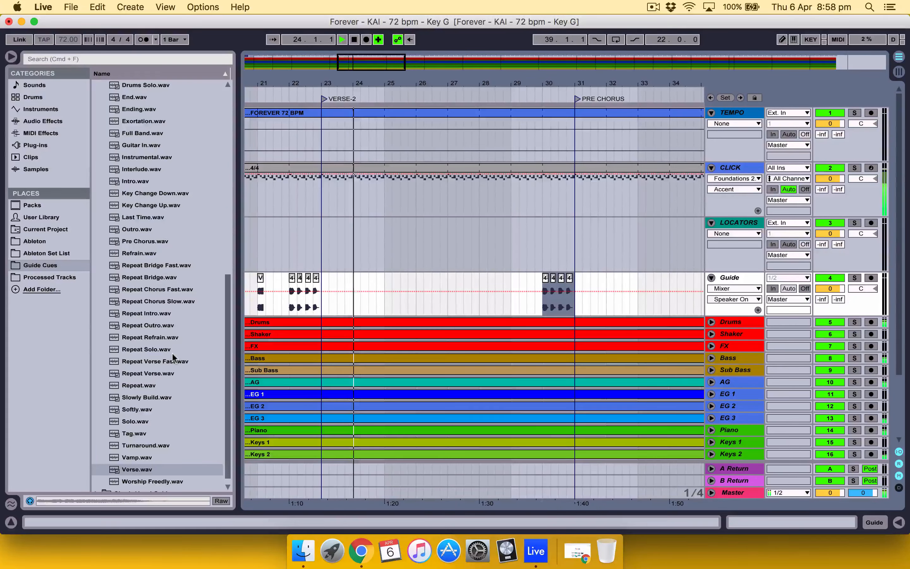
drag(147, 244, 510, 287)
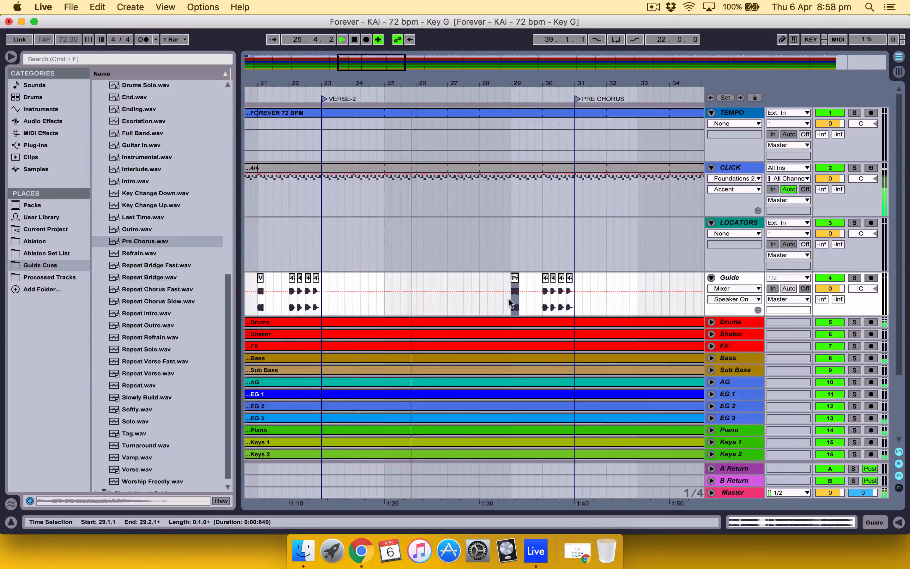
click(509, 300)
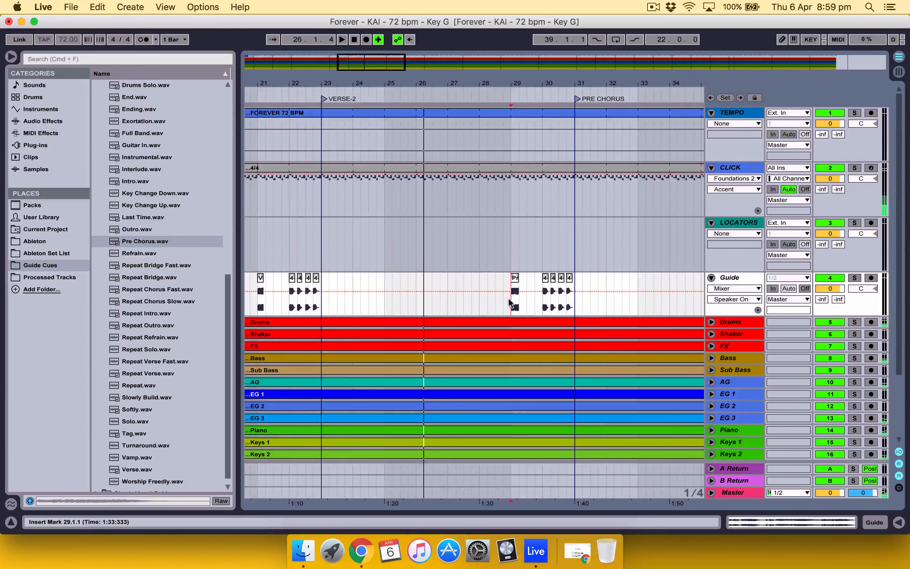
key(space)
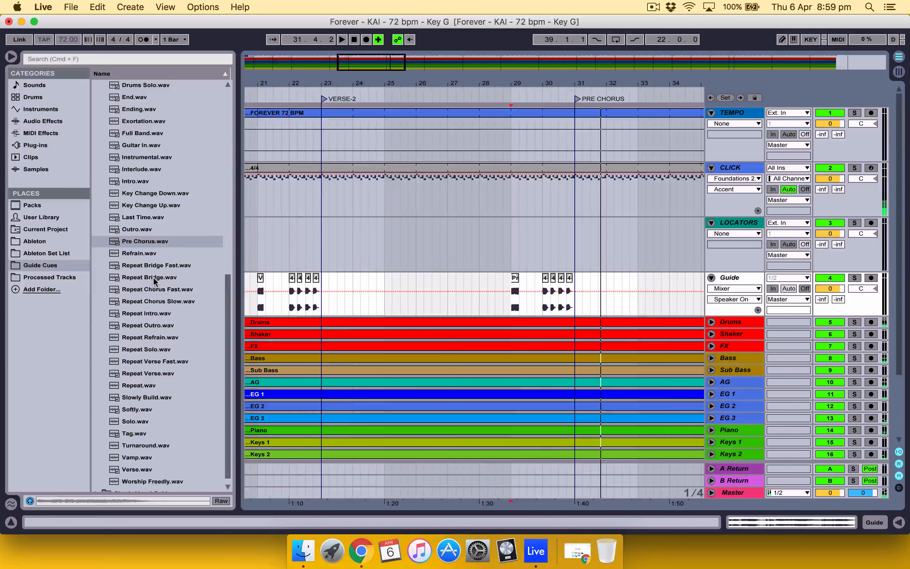
Step: Place Build.wav at 29.3.1 on the Guide track, after the pre-chorus cue, and play from 28.4.1
scroll(153, 276, up, 5)
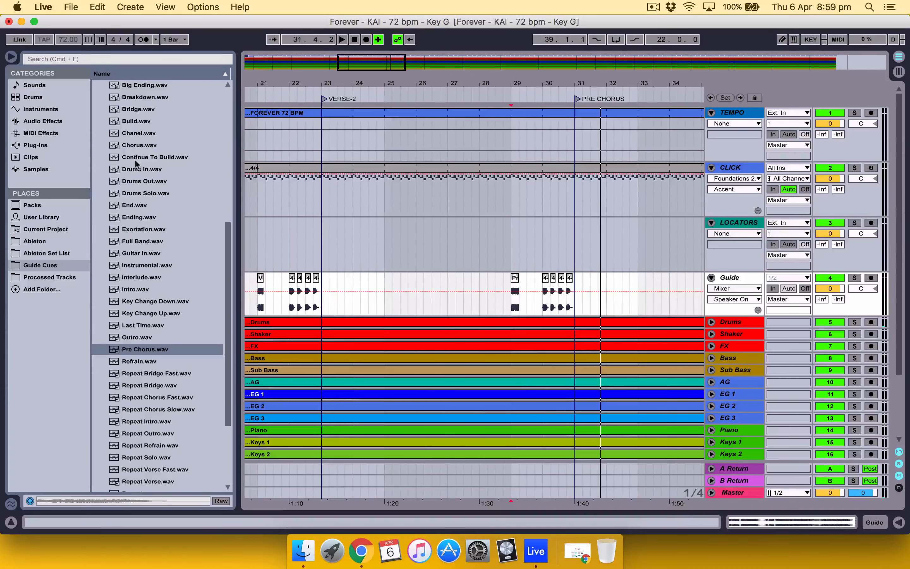
drag(132, 122, 529, 300)
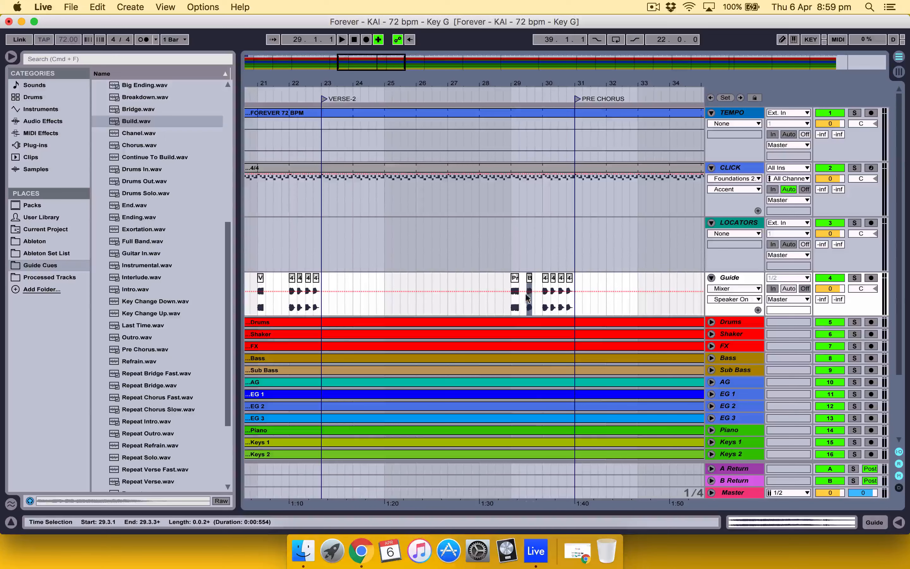
click(505, 304)
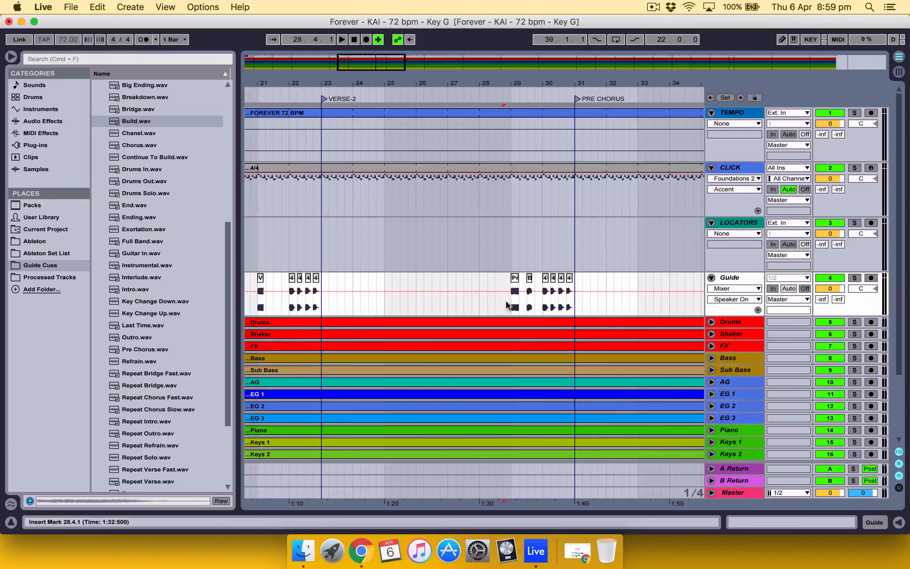
key(space)
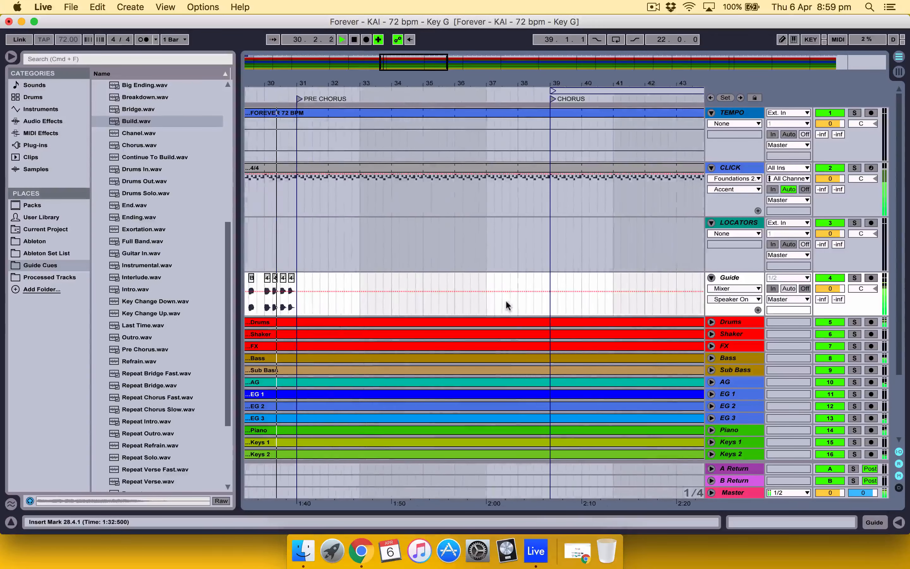
Step: Paste the four-beat count at bar 38 and place Chorus.wav at 37.1.1 on the Guide track, then play from 35.1.1
key(super+v)
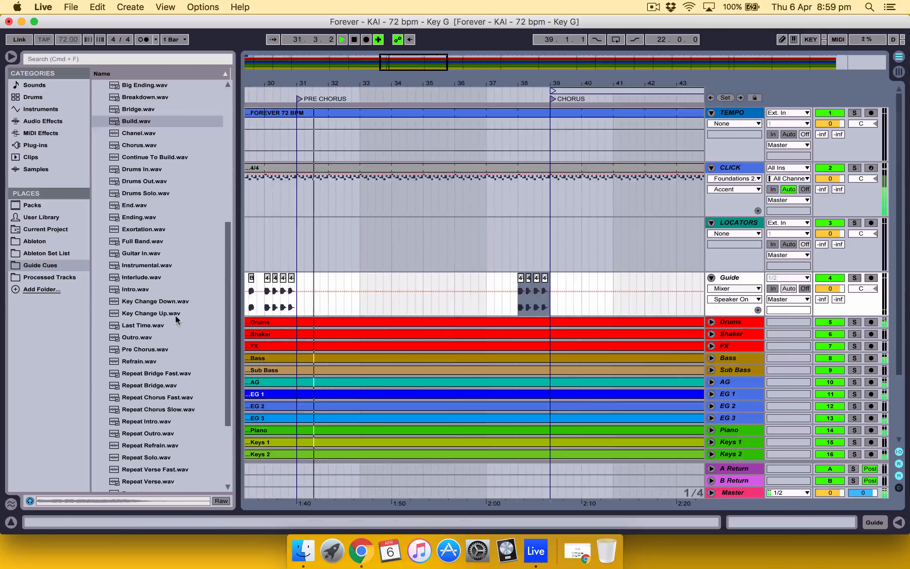
scroll(175, 314, down, 5)
scroll(136, 406, up, 5)
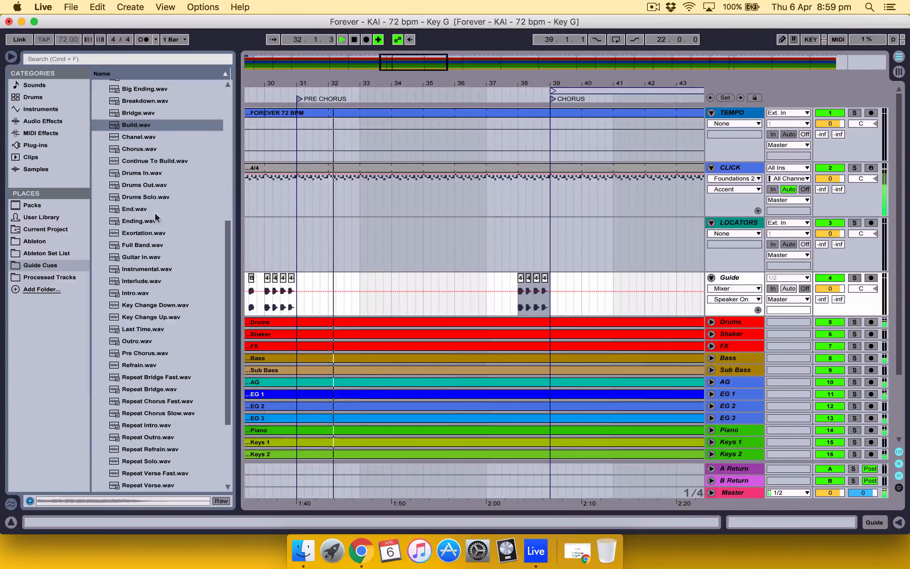
click(136, 149)
drag(136, 150, 485, 284)
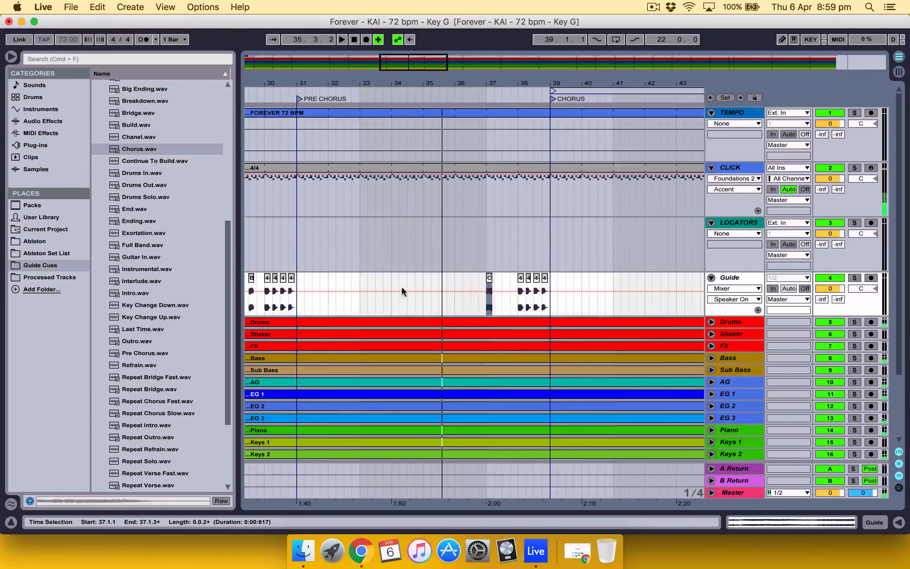
click(422, 296)
key(space)
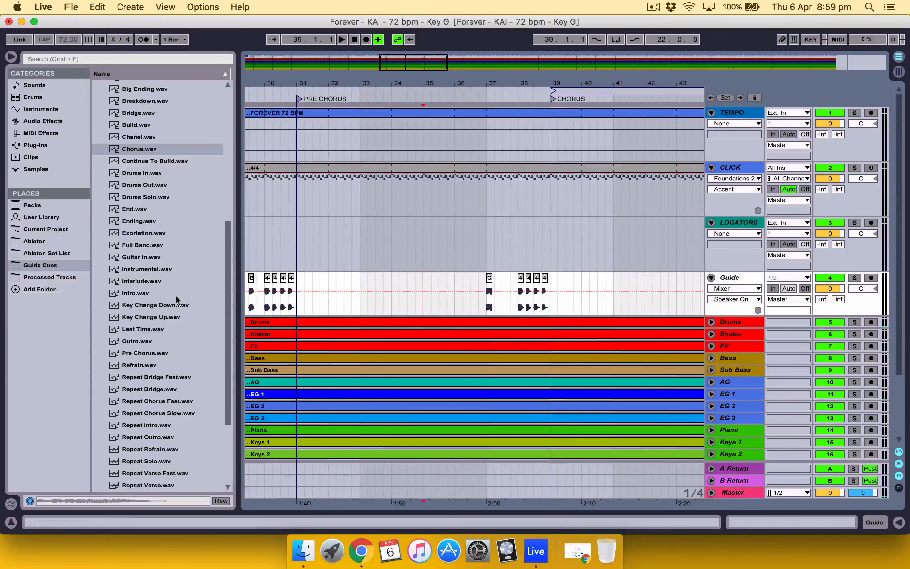
Step: Place DOUBLE BUILD (SM).wav from the second vocal guide folder at 34.1.1 on the Guide track
scroll(165, 292, up, 5)
click(96, 86)
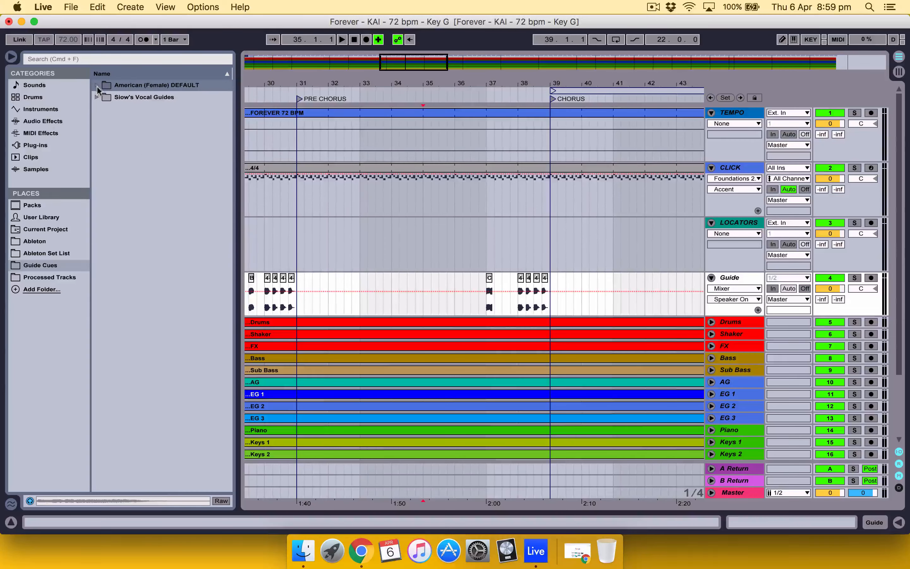
click(97, 97)
scroll(171, 172, down, 1)
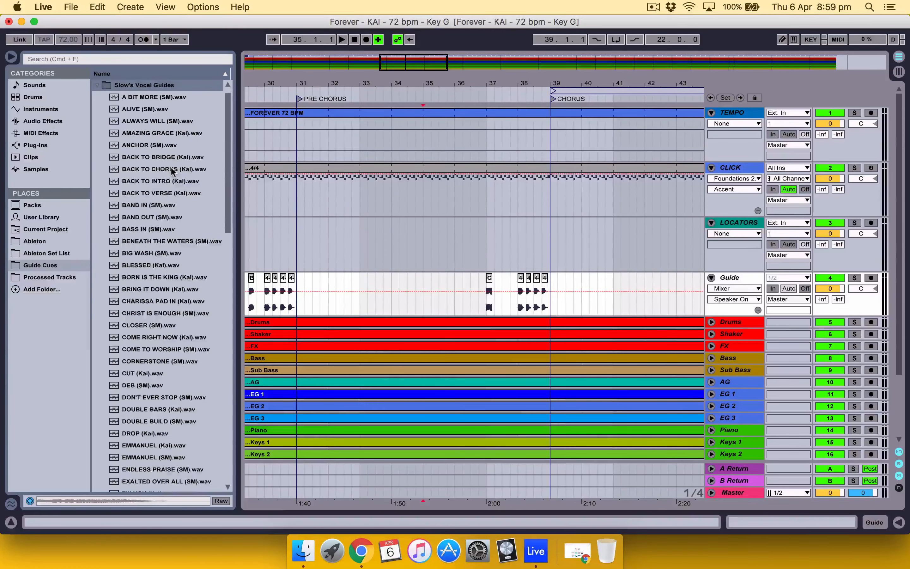
scroll(168, 229, down, 7)
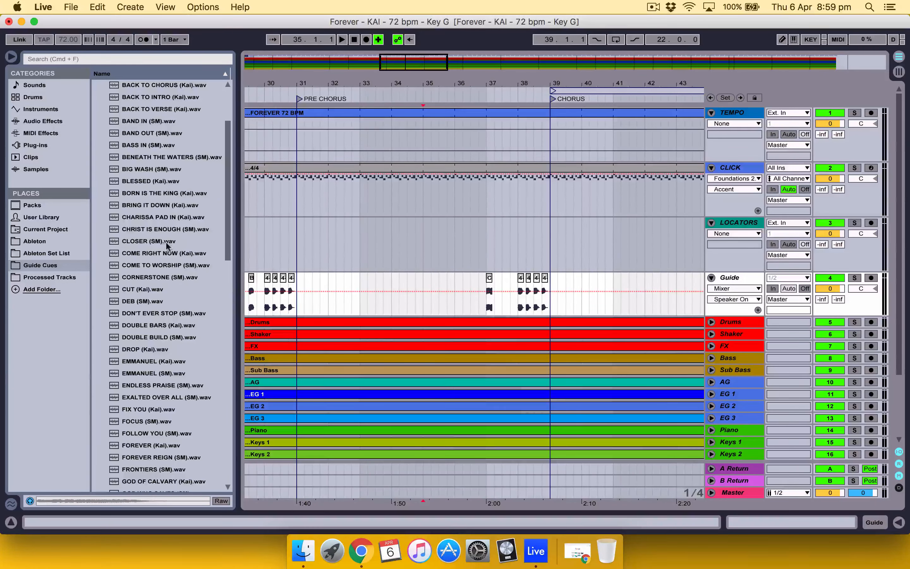
click(157, 338)
drag(247, 347, 393, 312)
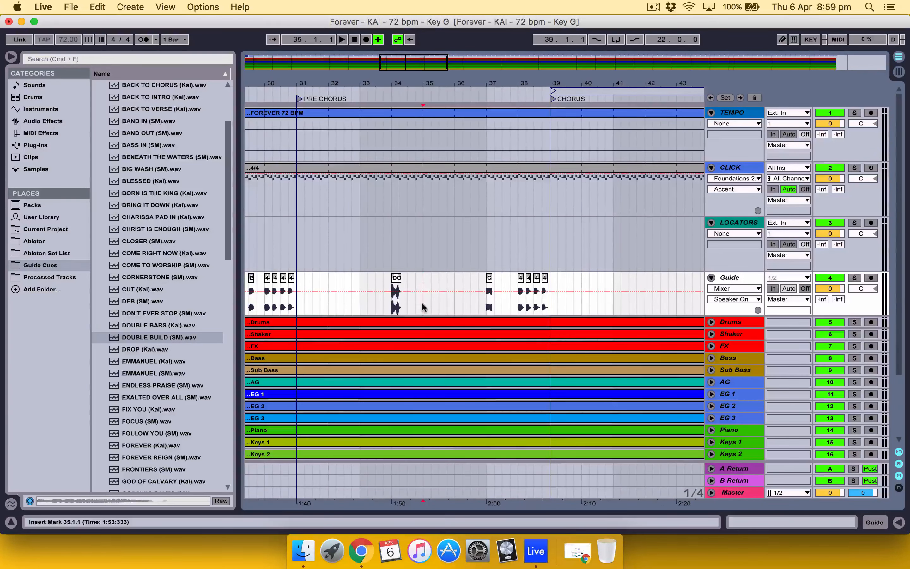
Step: Copy the last two beats of the count from 38.3.1 to 34.3.1 on the Guide track and play from 33.1.1
drag(534, 301, 547, 301)
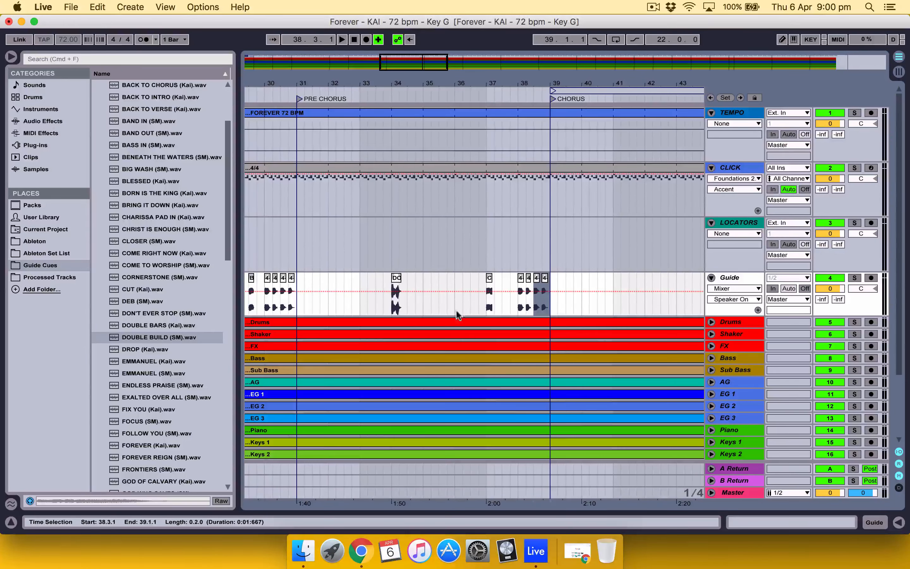
click(407, 306)
key(super+v)
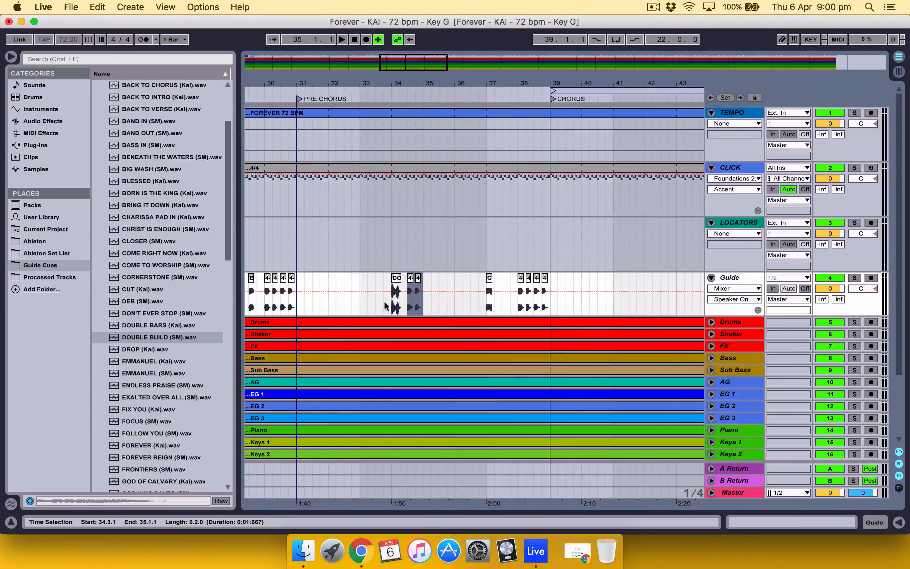
click(408, 305)
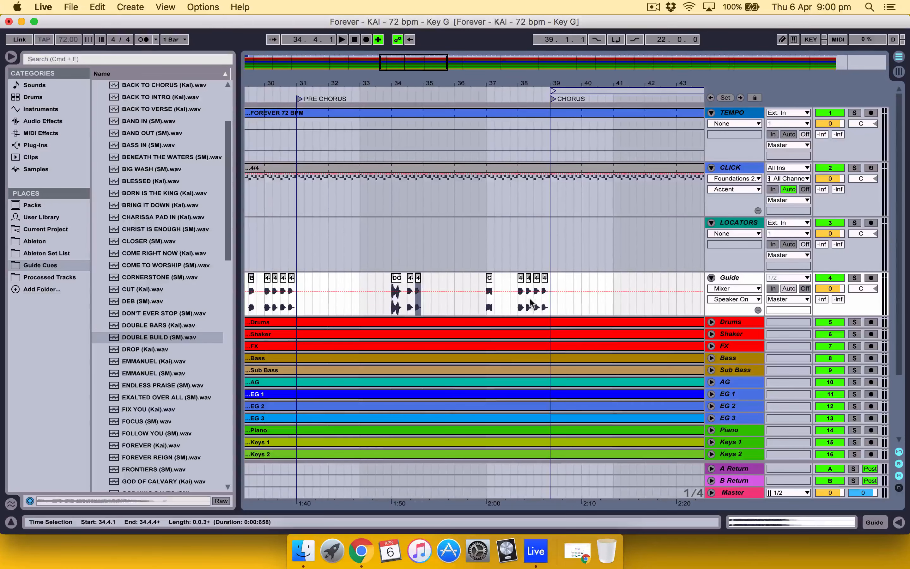
drag(533, 302, 547, 304)
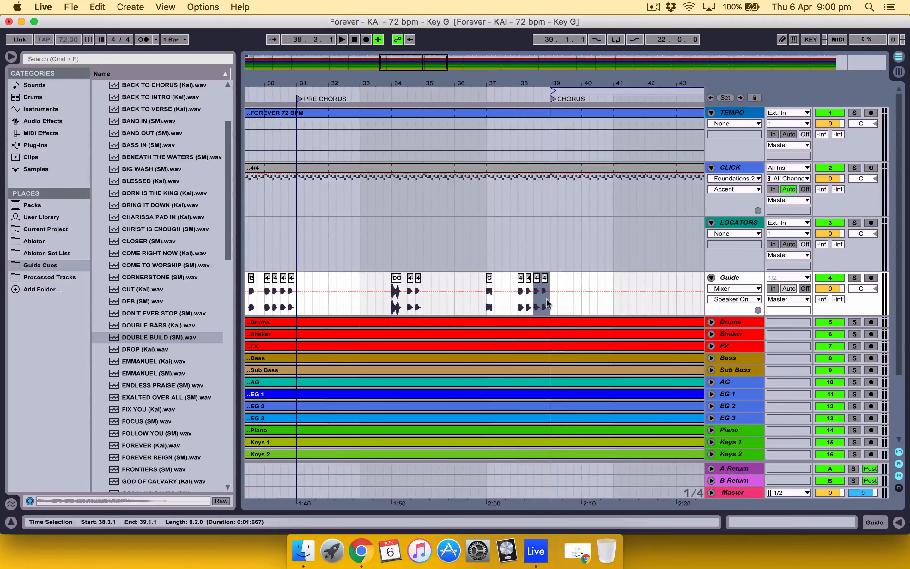
click(408, 303)
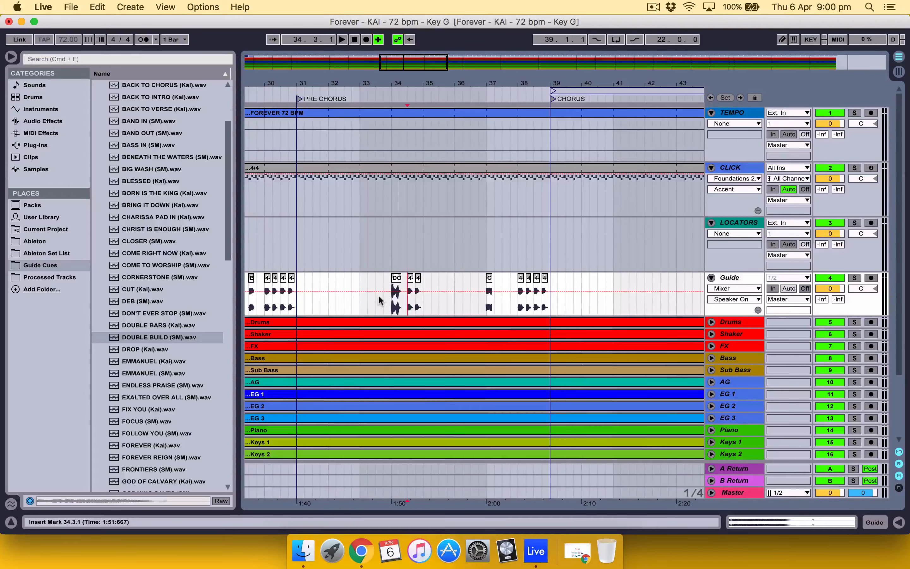
click(358, 299)
key(space)
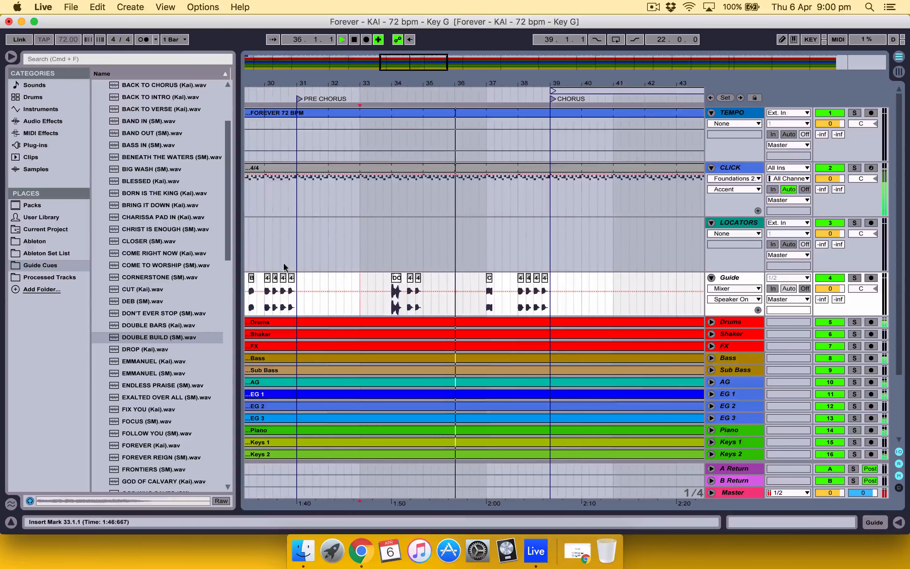
Step: Place All In.wav from the American (Female) DEFAULT folder at 37.3.1 on the Guide track and play from 37.1.1
click(40, 265)
click(96, 94)
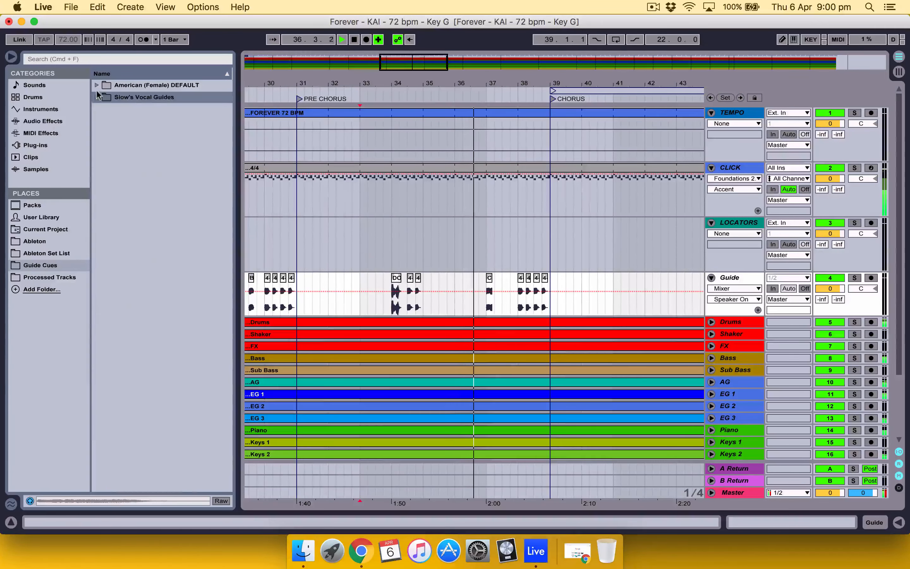
click(97, 86)
drag(143, 349, 504, 301)
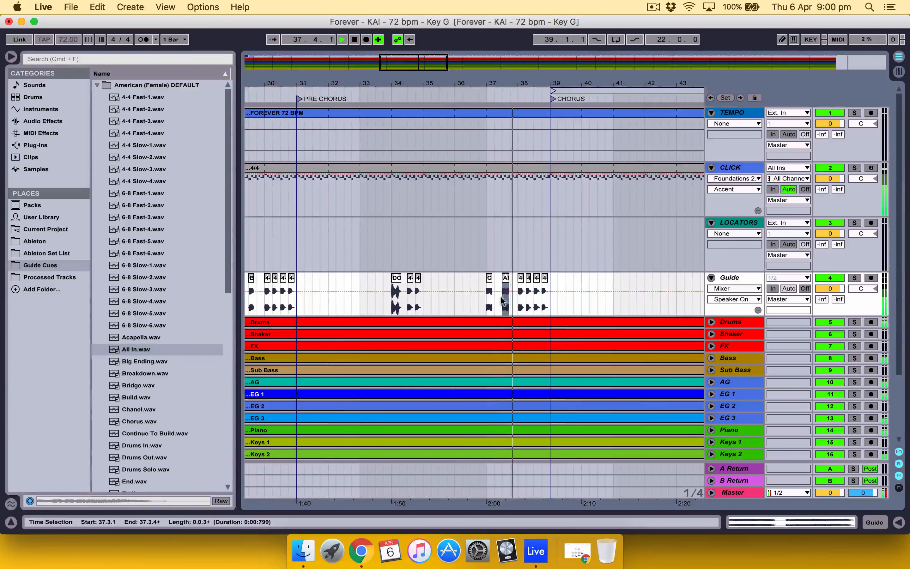
click(484, 299)
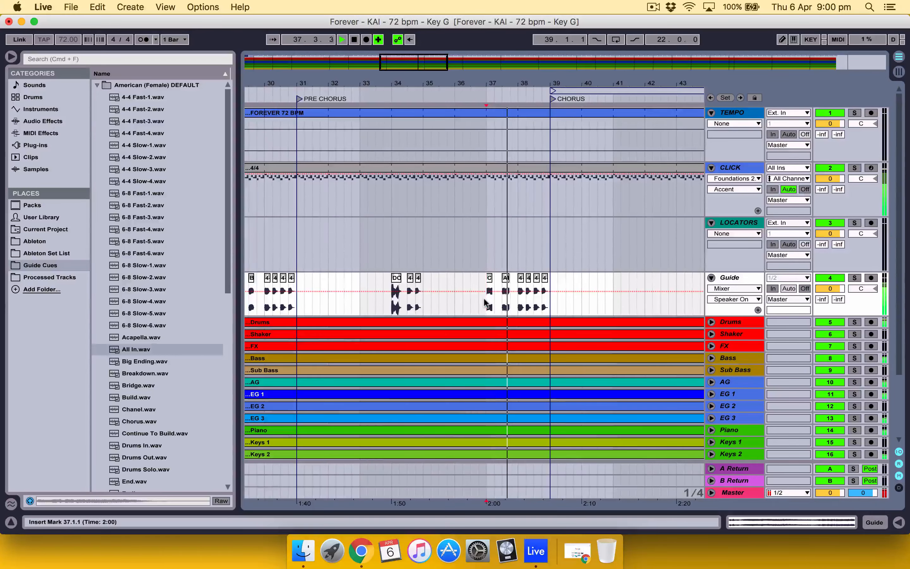
Step: Copy the four-beat count from bar 38 to 46.1.1 on the Guide track, just before the second pre-chorus
scroll(484, 297, right, 10)
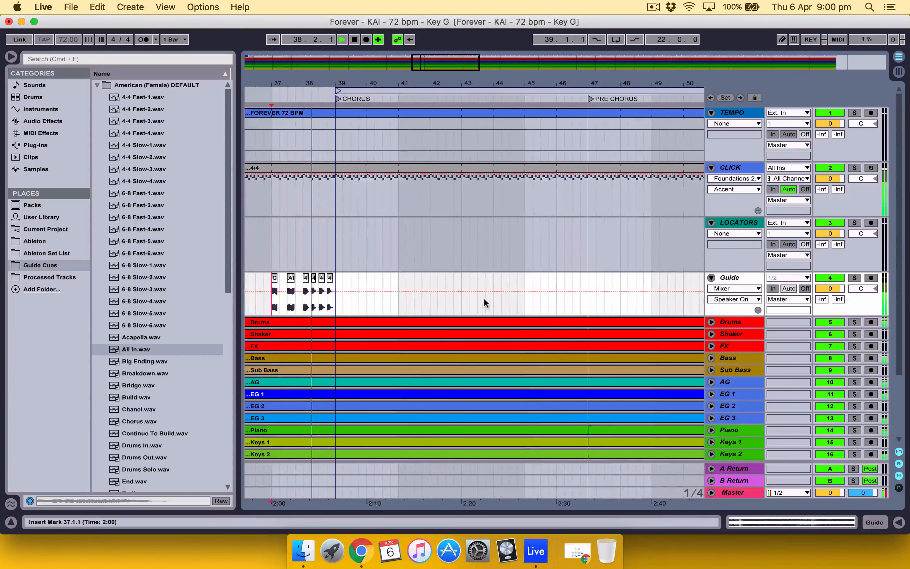
click(553, 298)
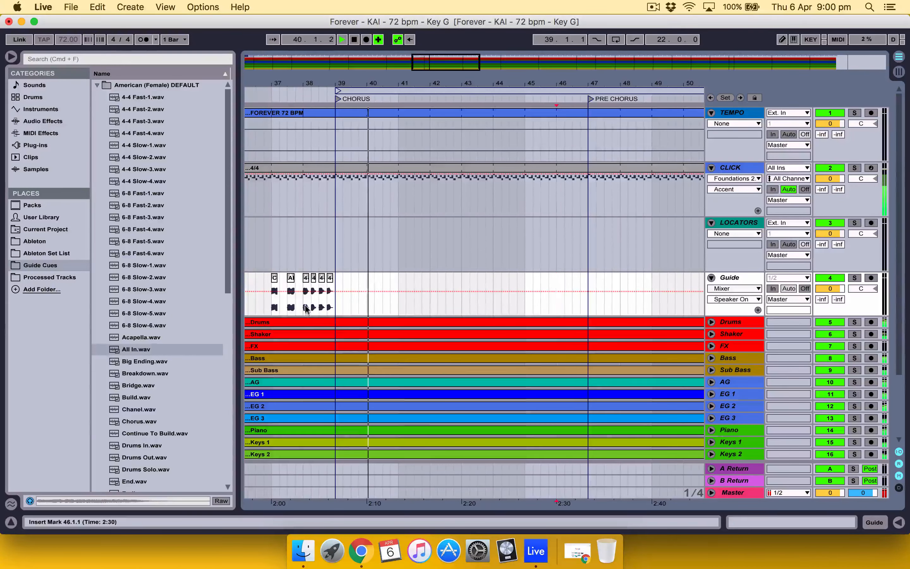
drag(304, 306, 332, 306)
key(super+c)
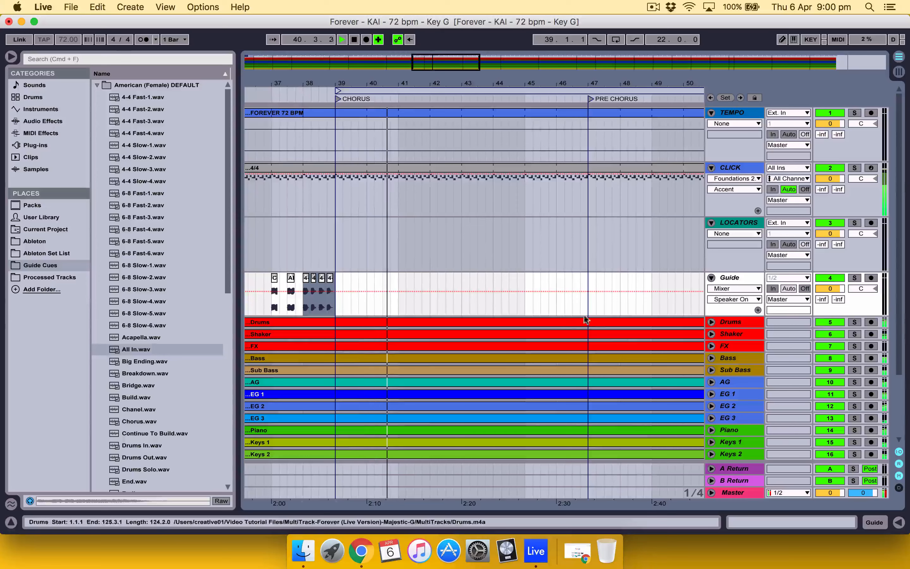
click(559, 307)
key(super+v)
Step: Place Pre Chorus.wav at 45.1.1 and Continue To Build.wav at 45.3.1 on the Guide track
scroll(157, 336, down, 10)
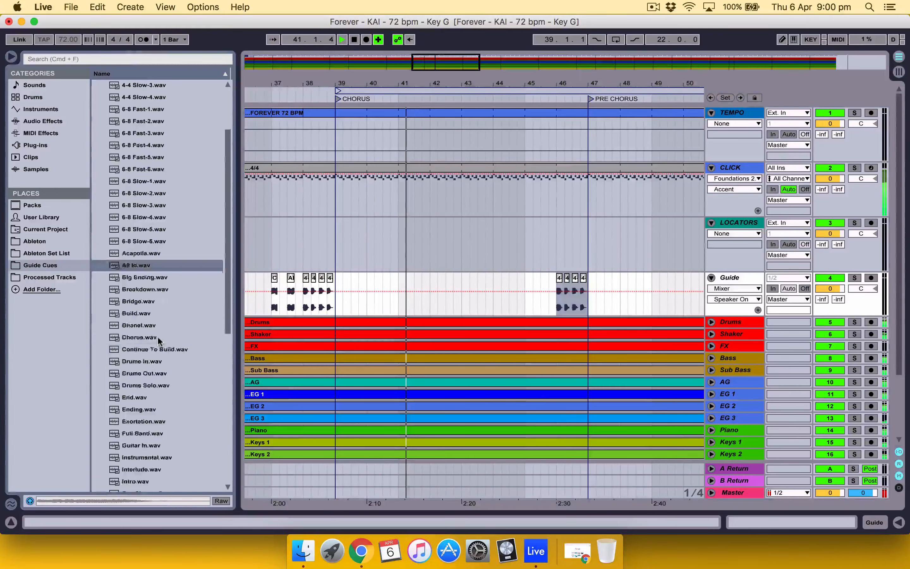
scroll(157, 338, down, 3)
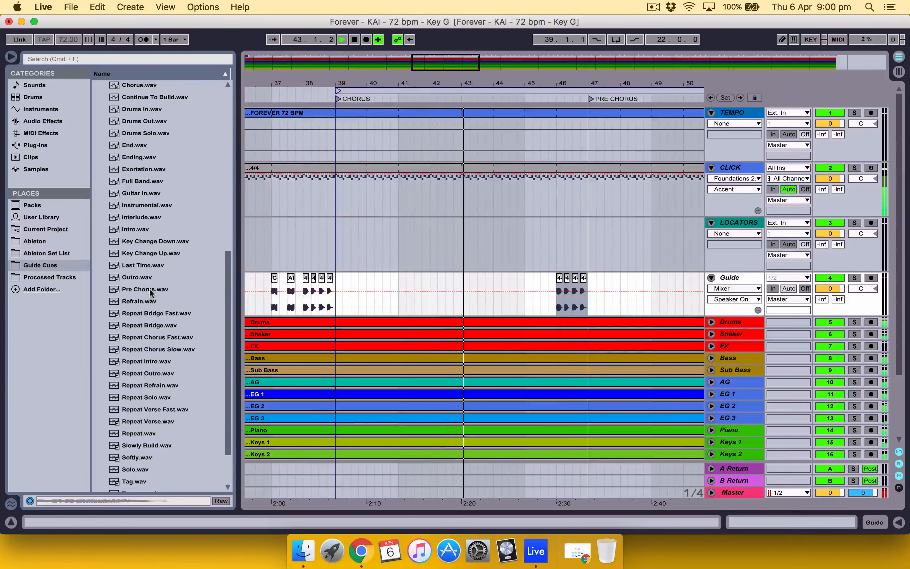
drag(150, 289, 528, 305)
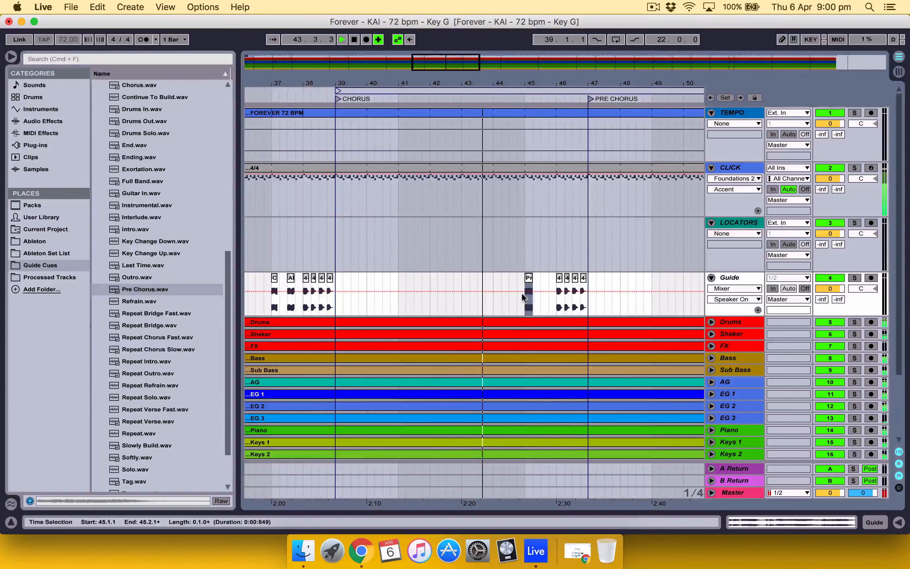
scroll(164, 189, up, 1)
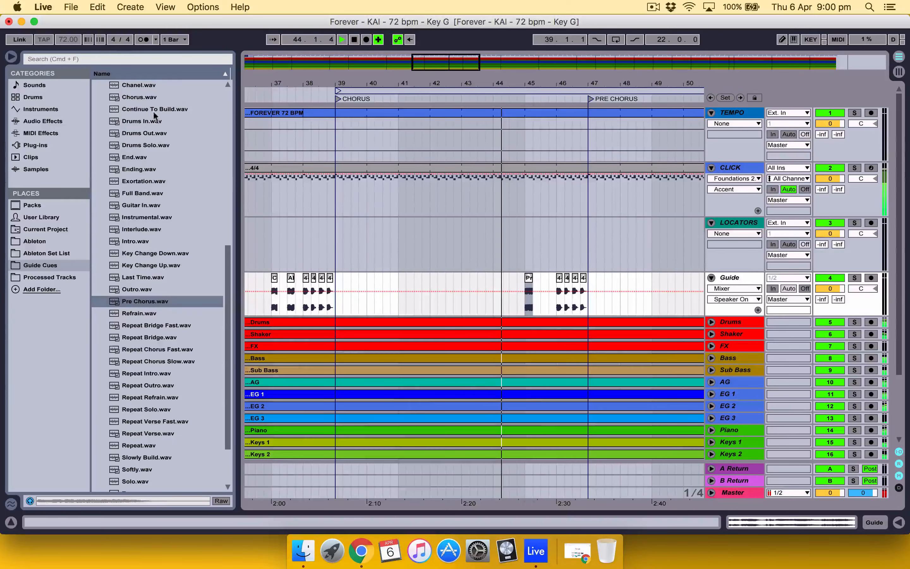
drag(151, 108, 544, 296)
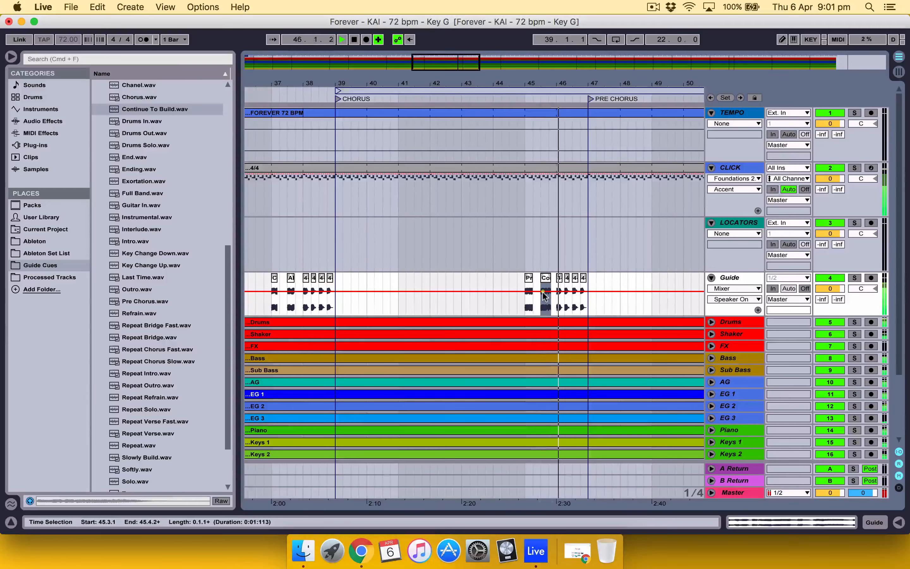
Step: Stop playback and copy the double build cue with its two count beats from 34.1.1 to 50.1.1 on the Guide track
scroll(542, 295, right, 5)
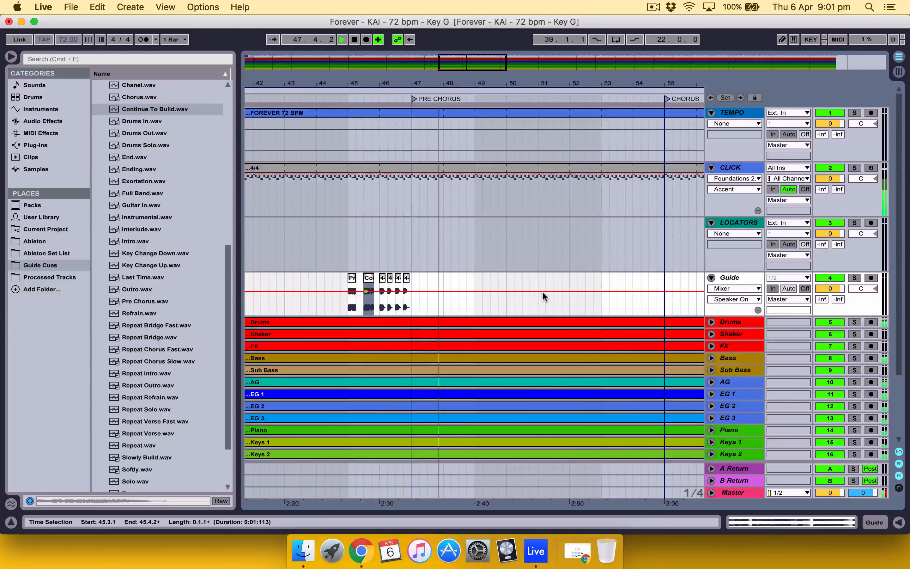
click(633, 302)
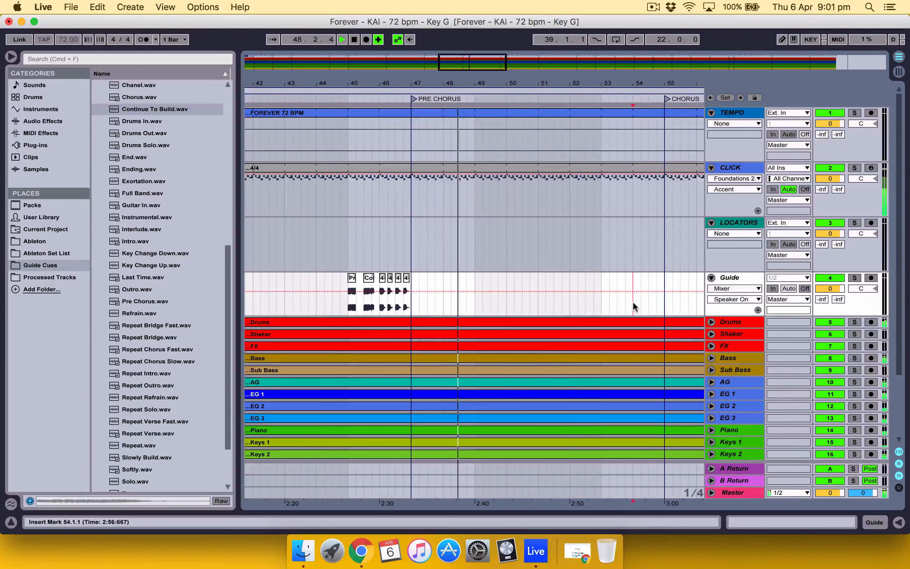
scroll(551, 306, left, 2)
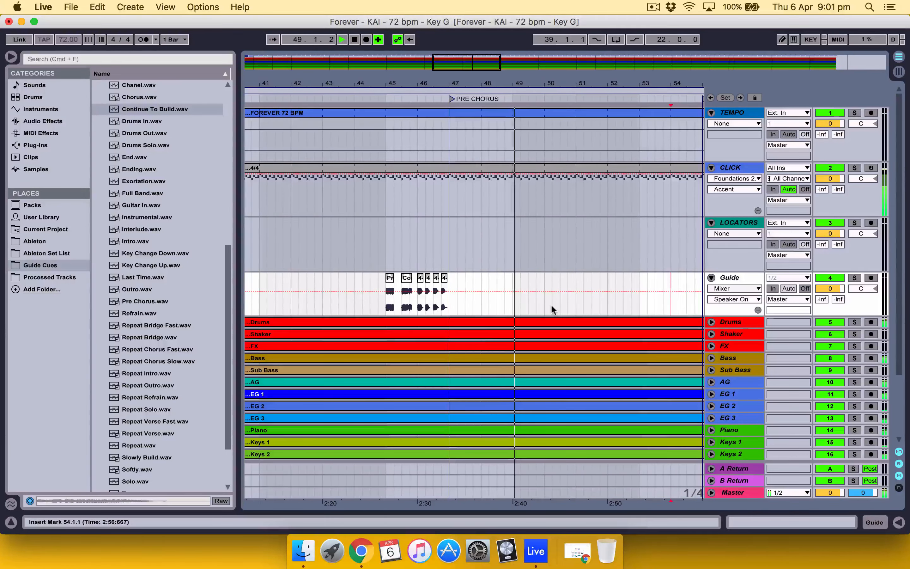
key(space)
scroll(550, 304, left, 10)
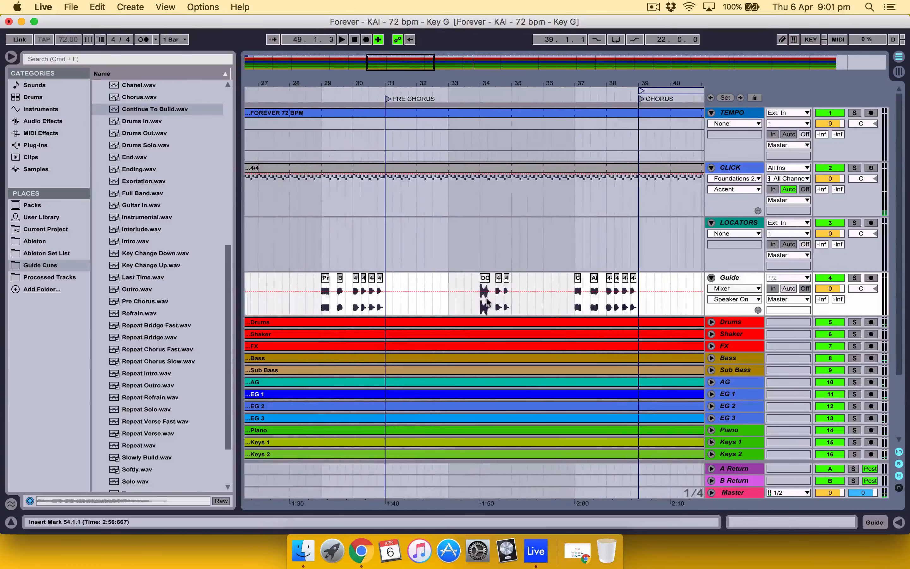
click(480, 301)
drag(480, 301, 510, 302)
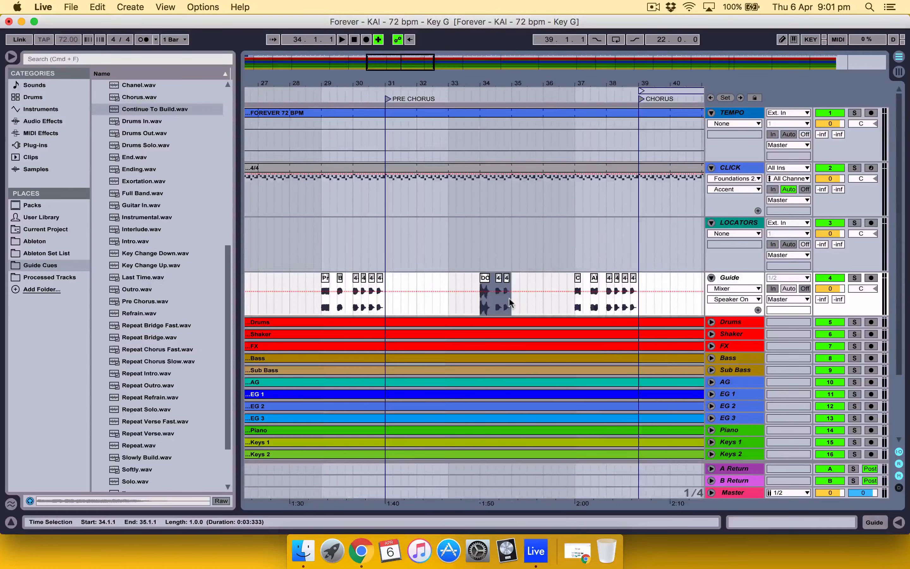
scroll(510, 302, right, 12)
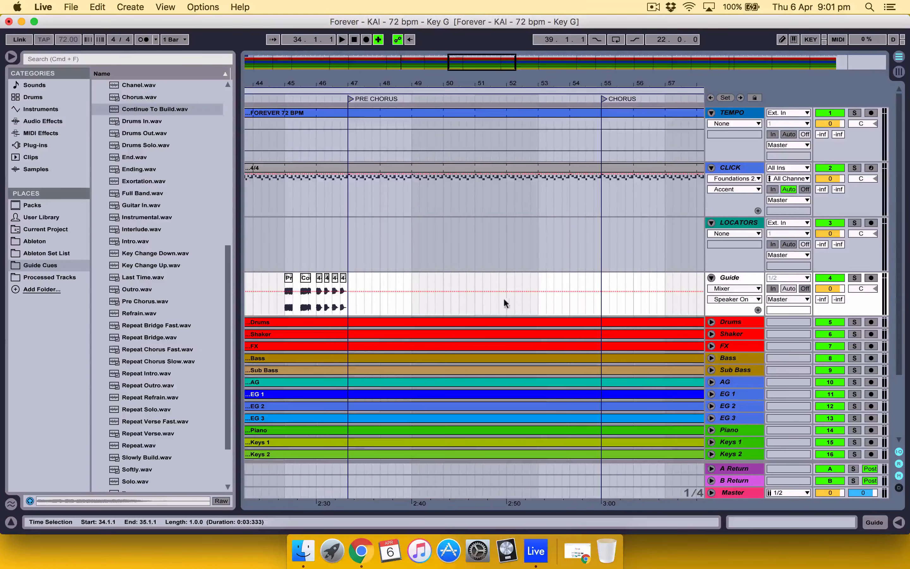
key(super+v)
click(396, 296)
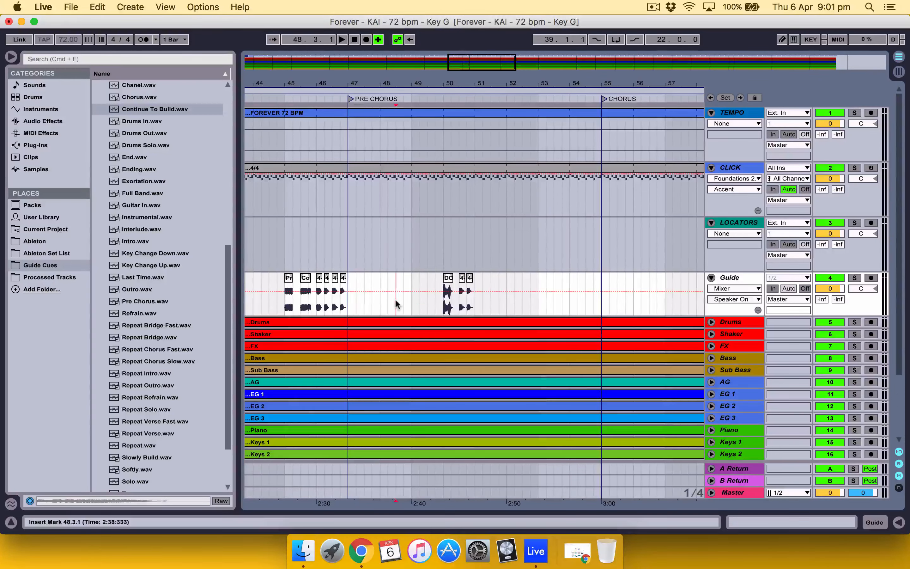
click(459, 303)
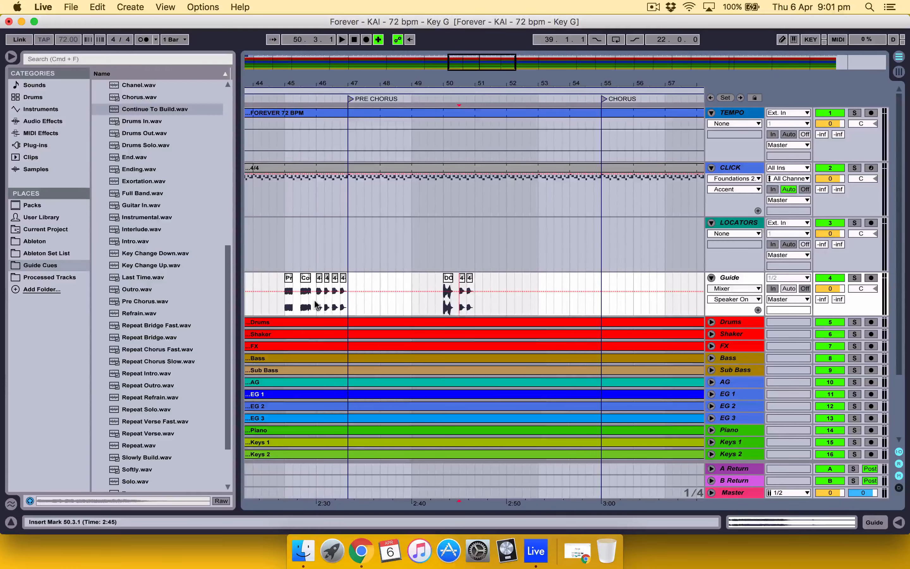
Step: Copy the Chorus and All In cues with their count from bars 37–38 to 53.1.1 on the Guide track, then play from 45.1.1
drag(316, 304, 342, 305)
scroll(344, 307, left, 10)
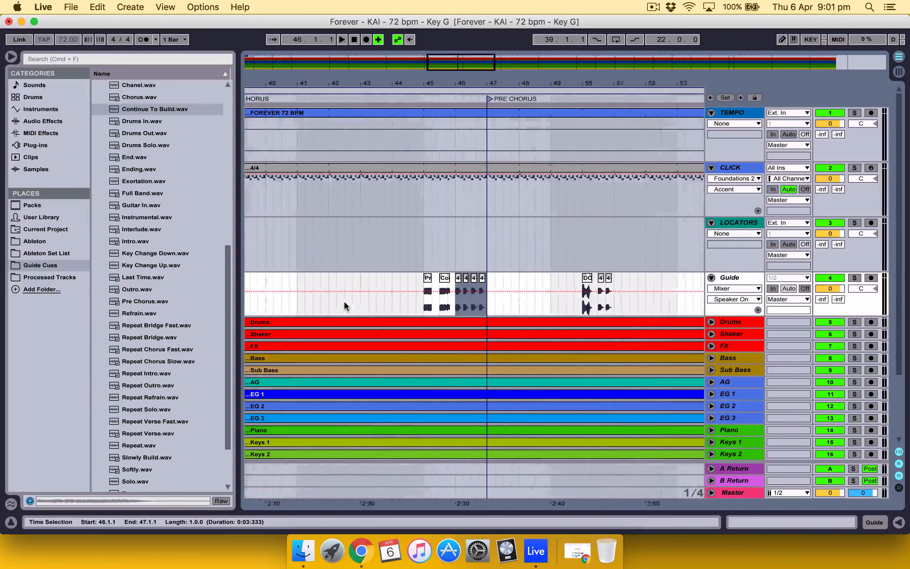
click(310, 299)
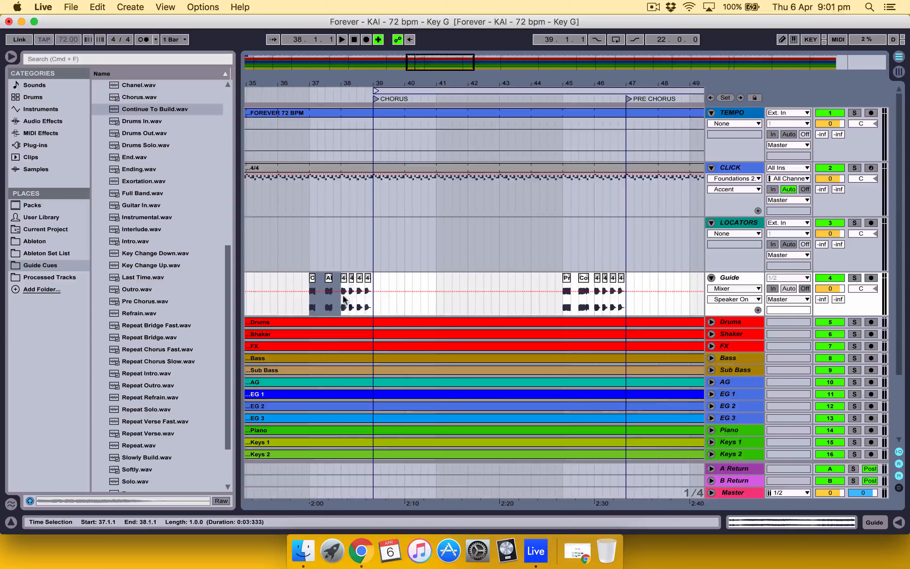
key(super+c)
scroll(370, 295, right, 10)
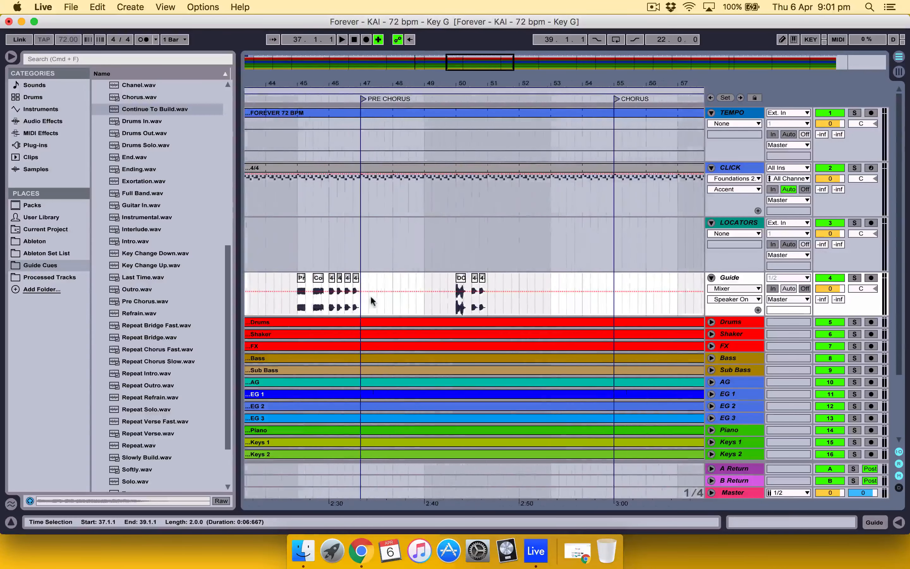
click(548, 303)
key(super+v)
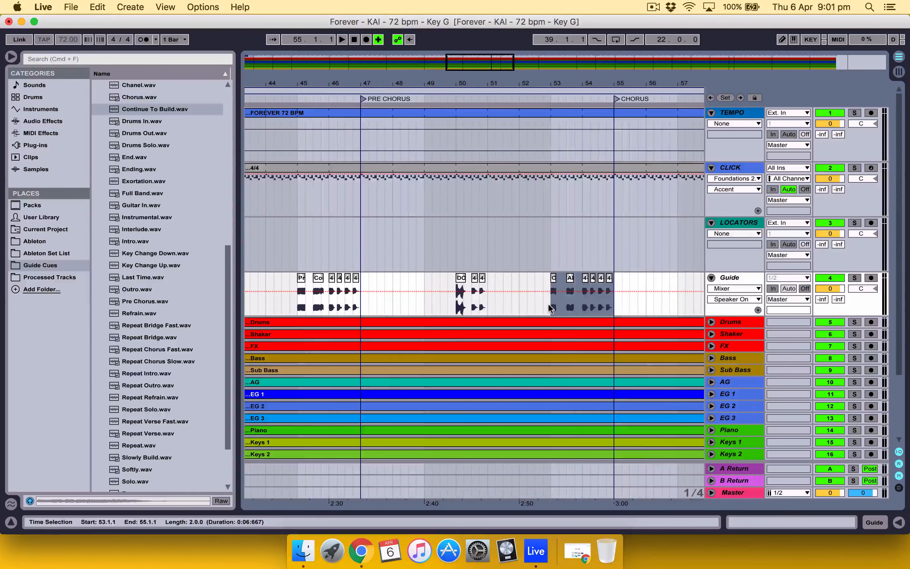
click(298, 298)
key(space)
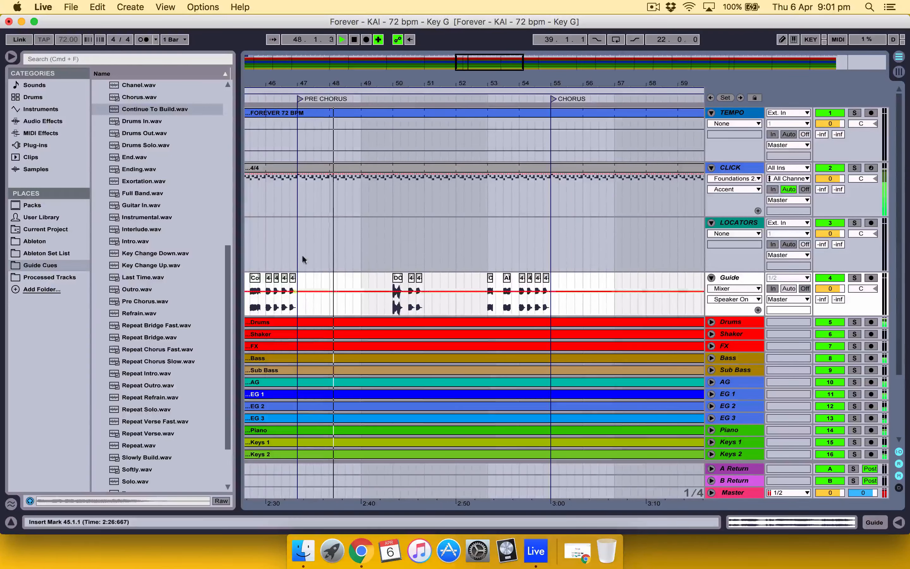
Step: Copy only the four-beat count from bar 54 to 62.1.1 and place Repeat Chorus Slow.wav at 61.1.1 on the Guide track
drag(448, 80, 448, 65)
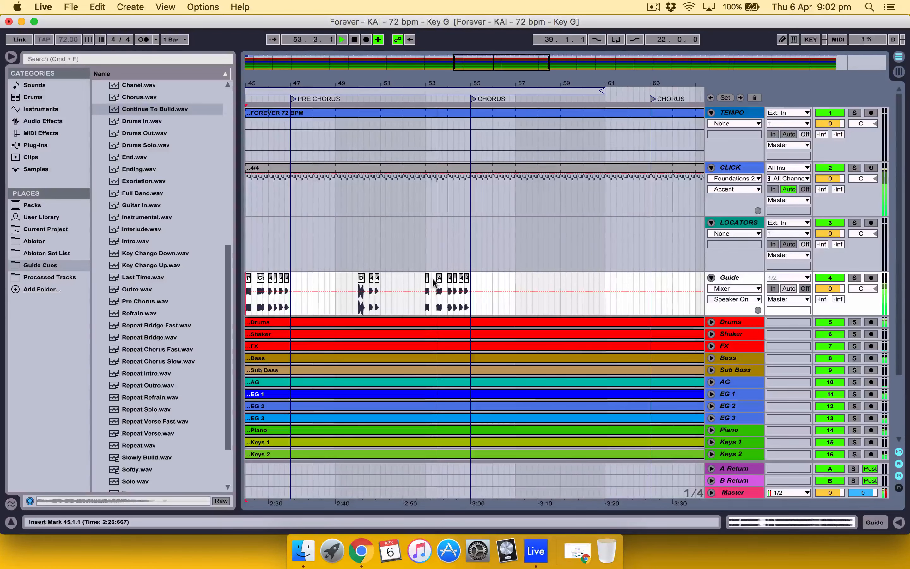
click(626, 299)
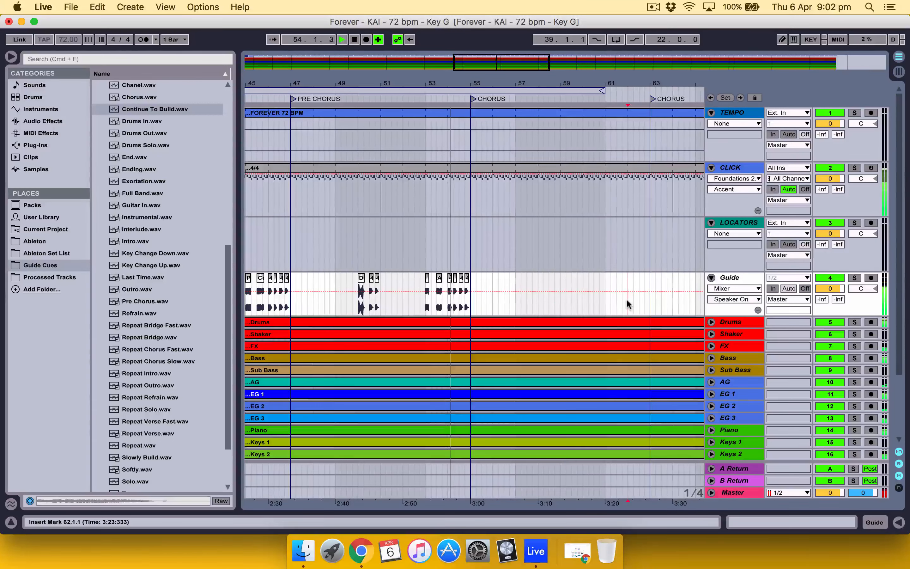
key(super+v)
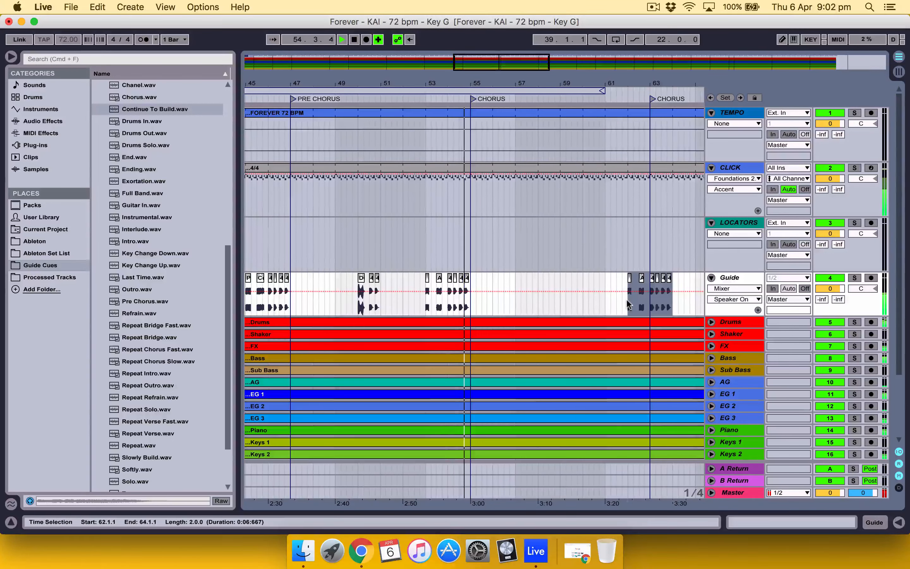
click(462, 305)
drag(461, 302, 470, 300)
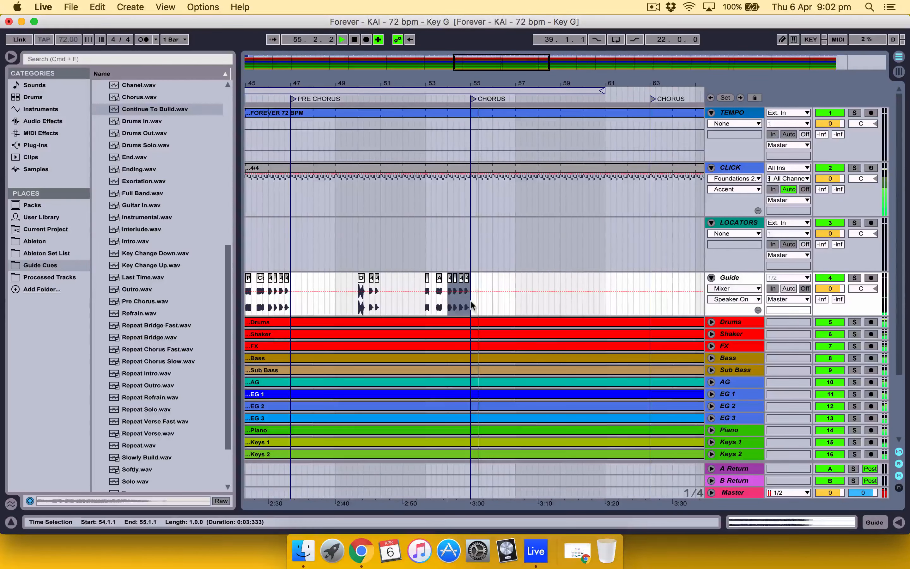
click(625, 300)
key(super+v)
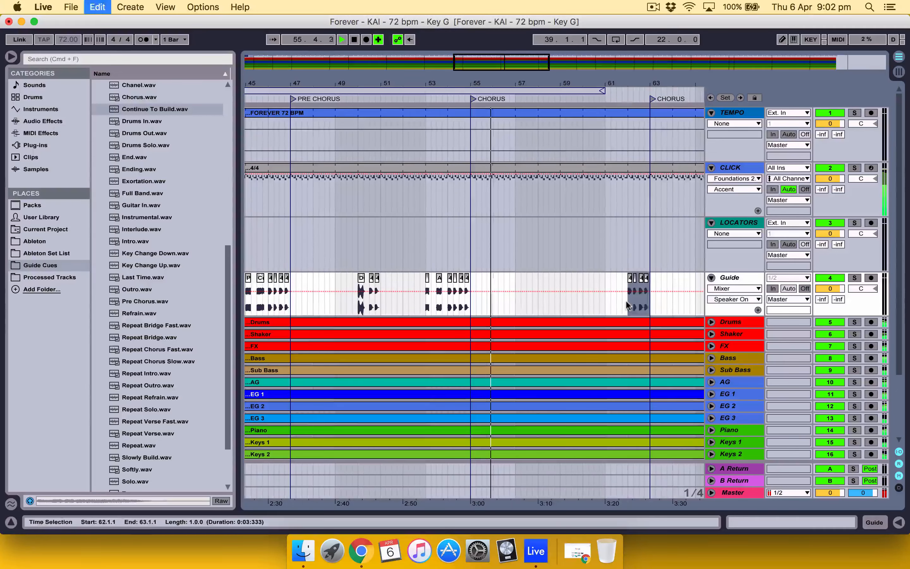
drag(652, 83, 655, 104)
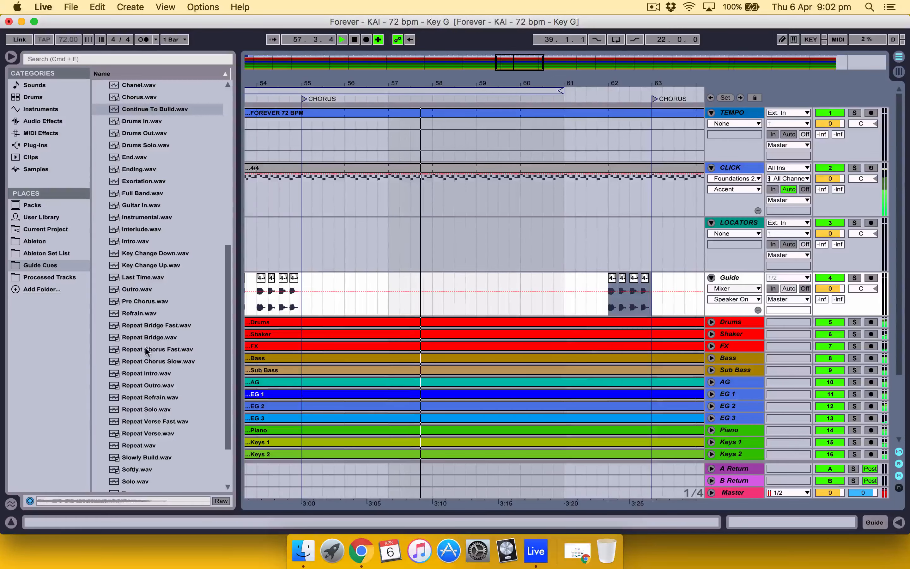
drag(151, 361, 563, 296)
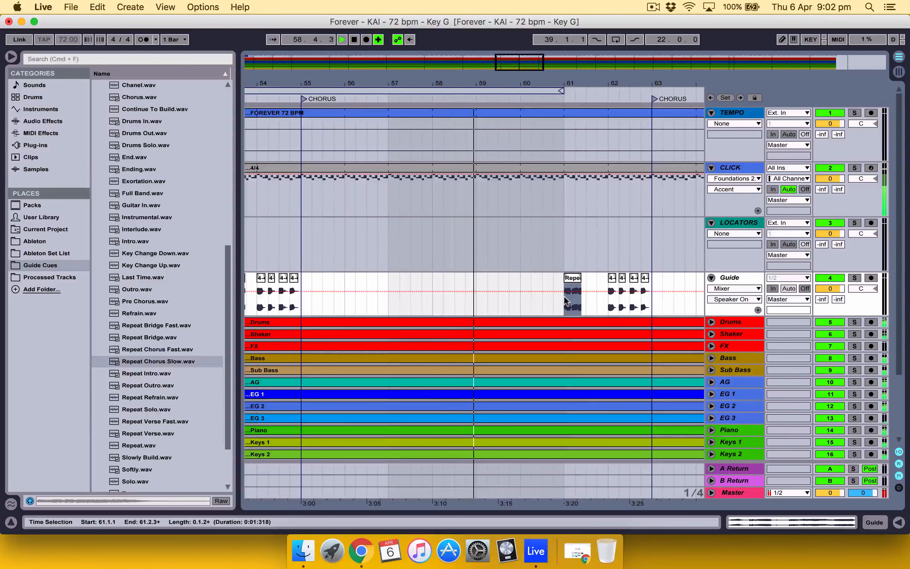
Step: Paste the four-beat count at 70.1.1 on the Guide track, before the Instrumental locator at bar 71
scroll(502, 299, right, 4)
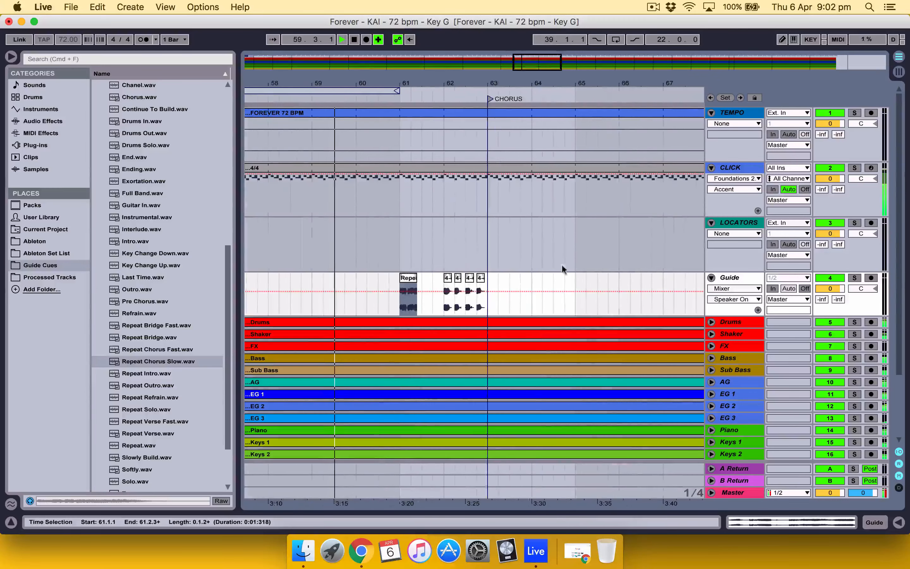
drag(631, 84, 631, 71)
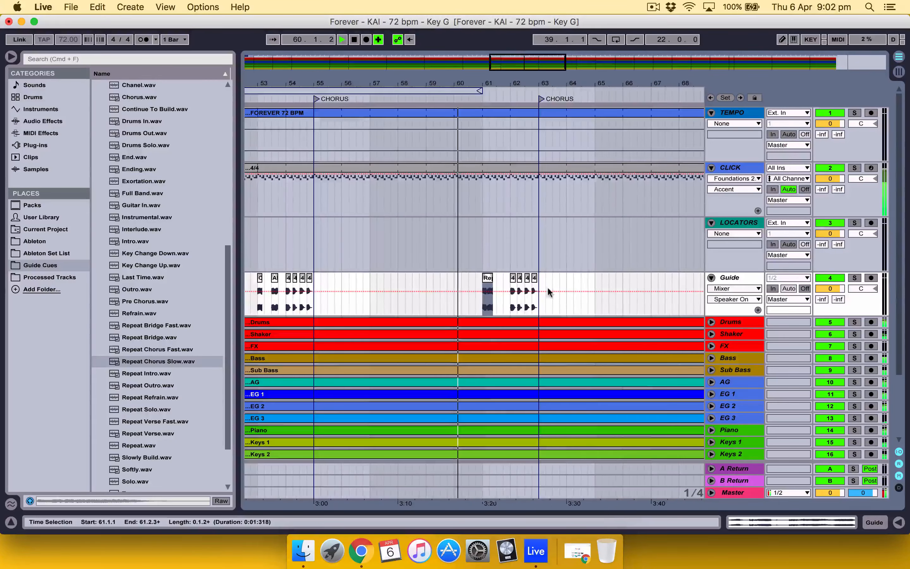
scroll(548, 290, right, 6)
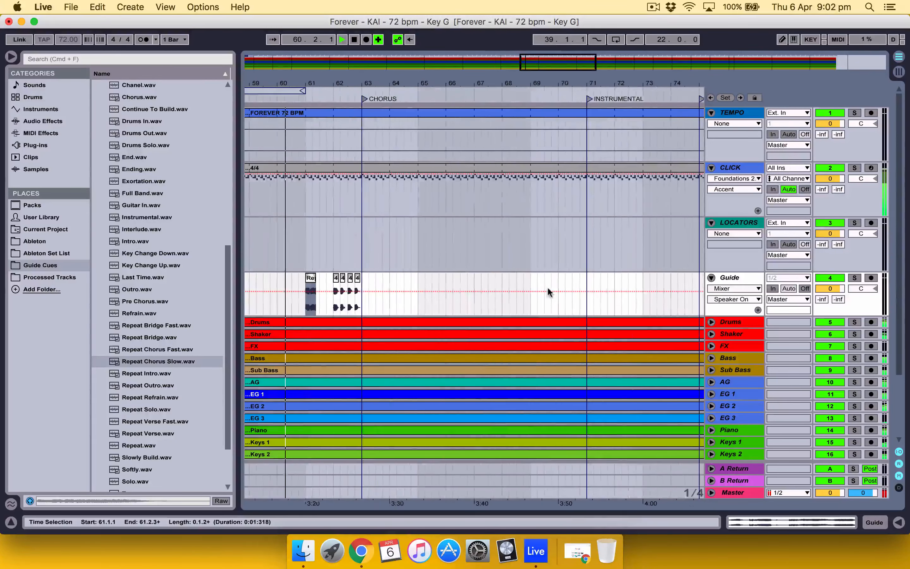
click(557, 310)
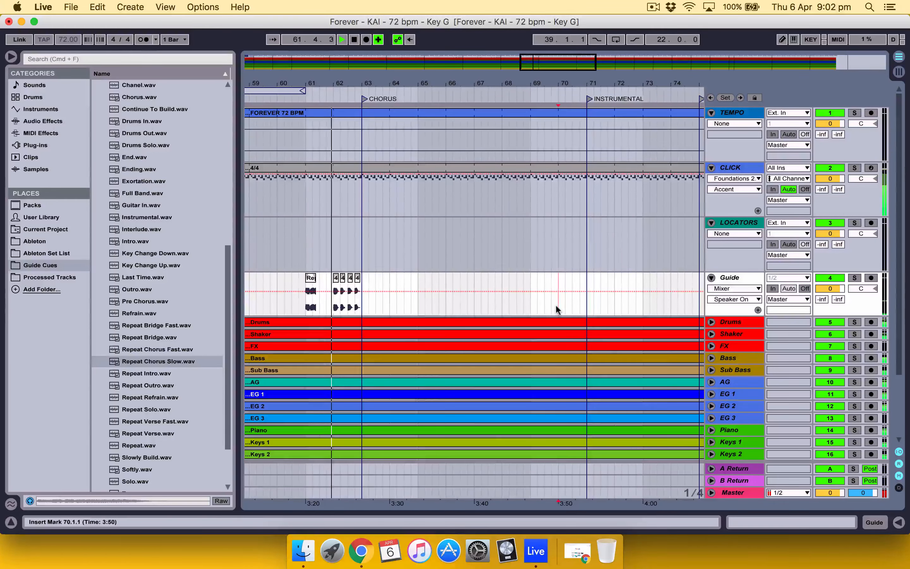
key(super+v)
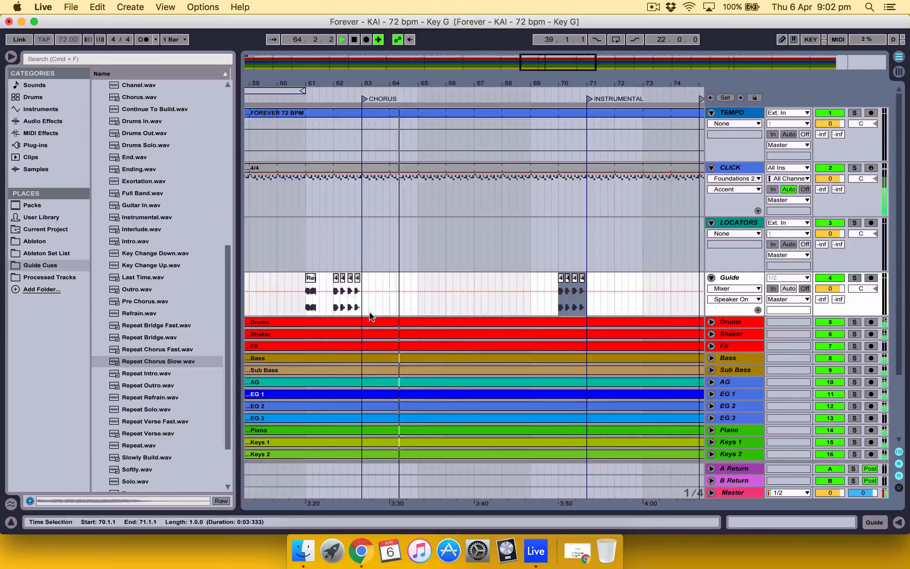
Step: Stop playback and audition the song from 70.1.1 through the count into the instrumental section
scroll(503, 347, down, 5)
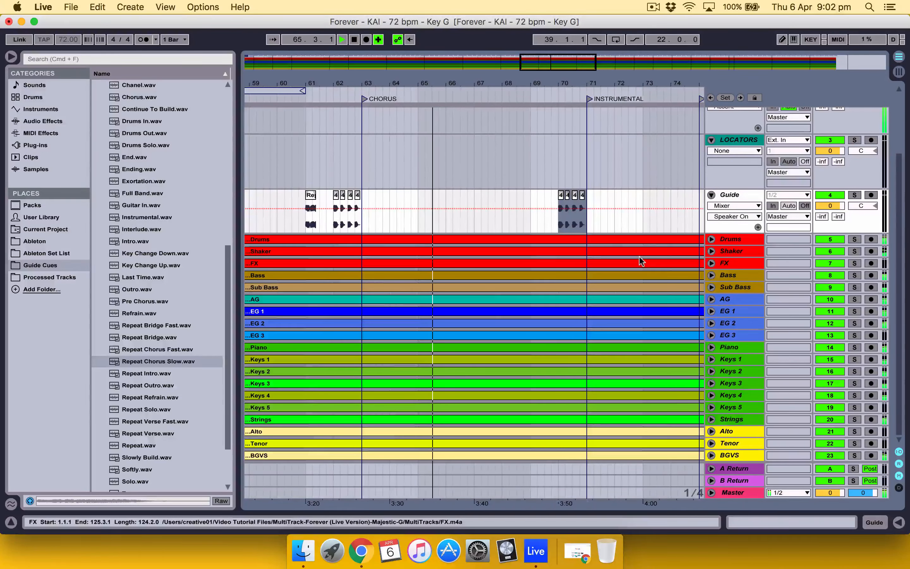
key(space)
click(564, 222)
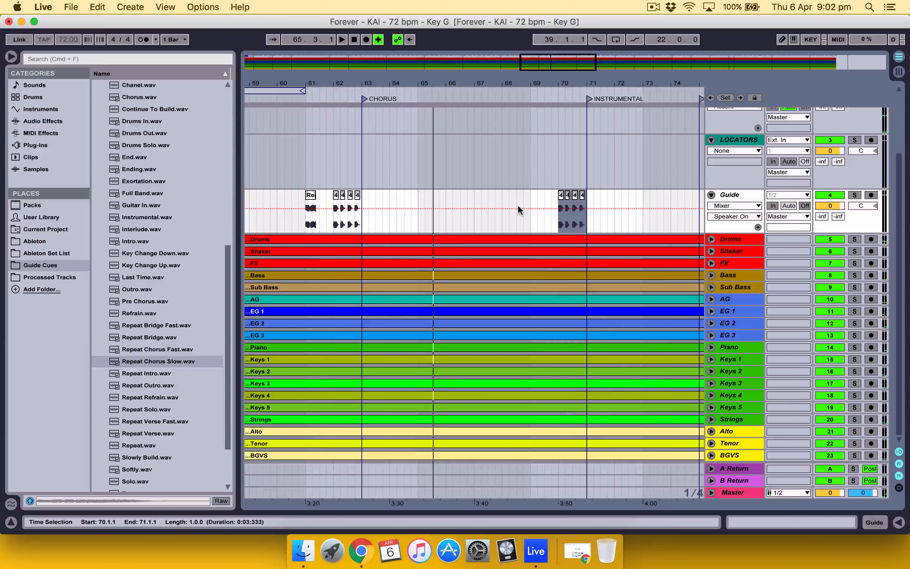
click(556, 218)
key(space)
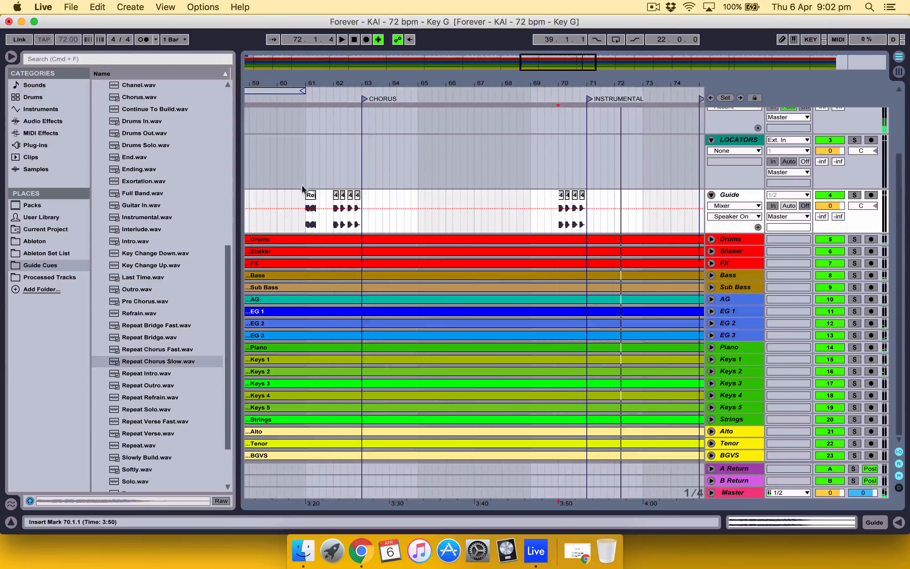
Step: Replace the Repeat Chorus Slow cue at 61.1.1 on the Guide track with Instrumental.wav
click(311, 195)
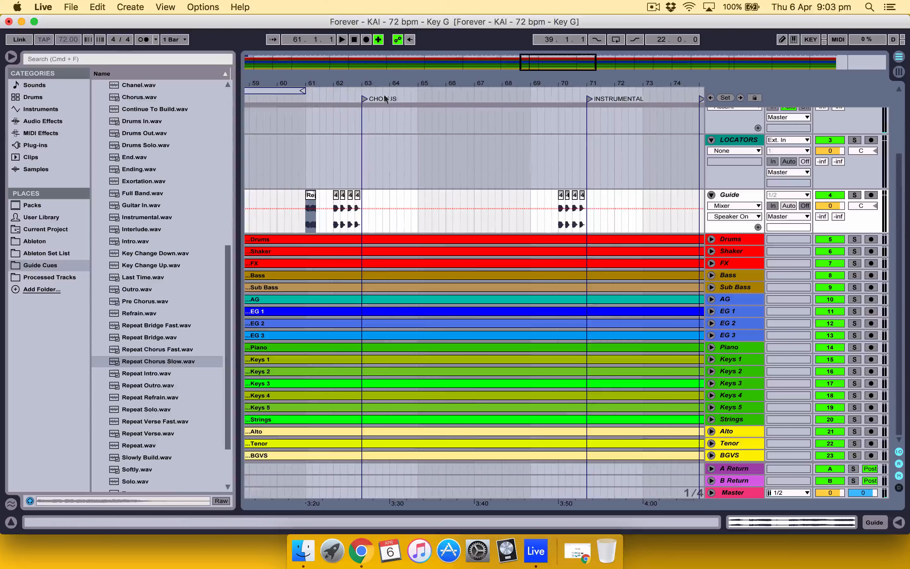
key(Delete)
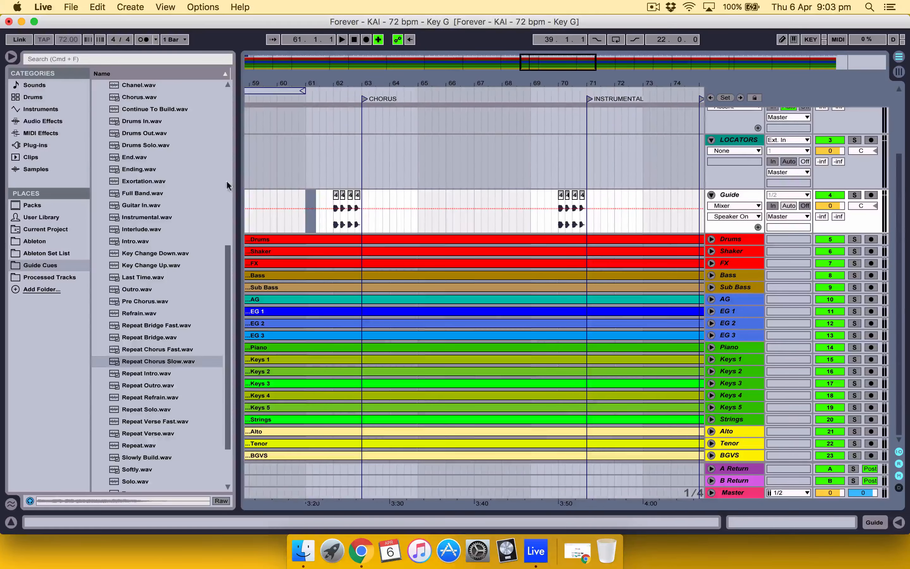
scroll(162, 259, up, 3)
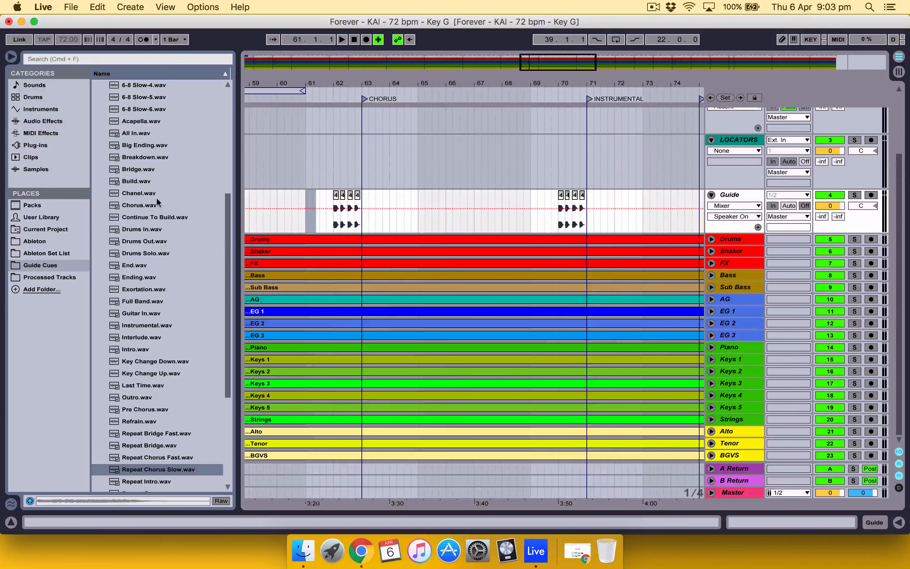
scroll(153, 222, down, 3)
drag(149, 241, 303, 222)
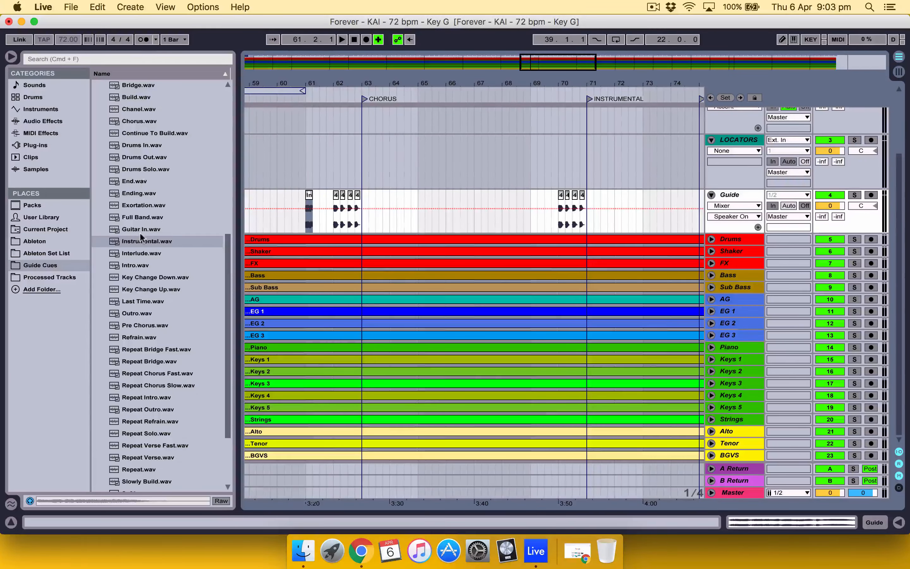
Step: Place GUITAR SOLO (SM).wav from Slow's Vocal Guides halfway through bar 61 on the Guide track, then play from 60.4.1
scroll(140, 235, down, 1)
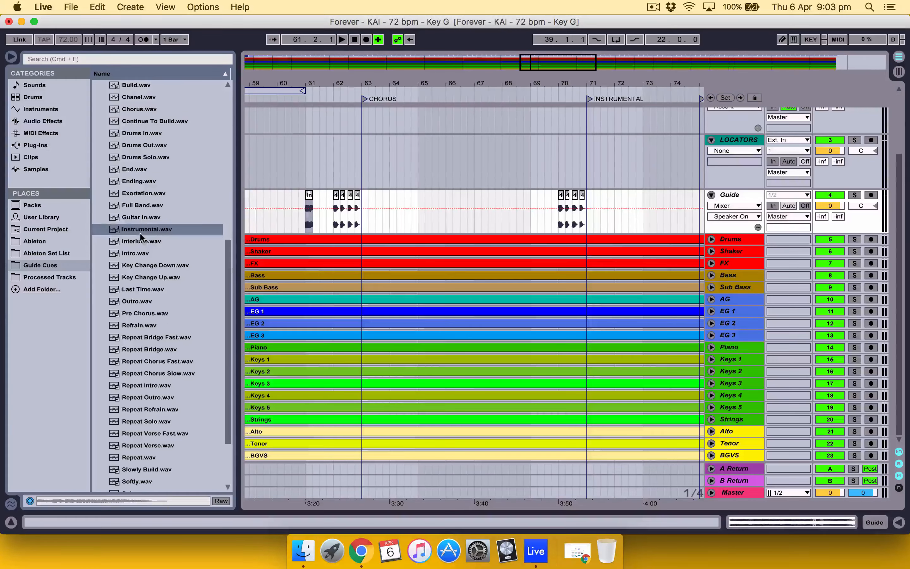
click(141, 217)
scroll(141, 215, up, 15)
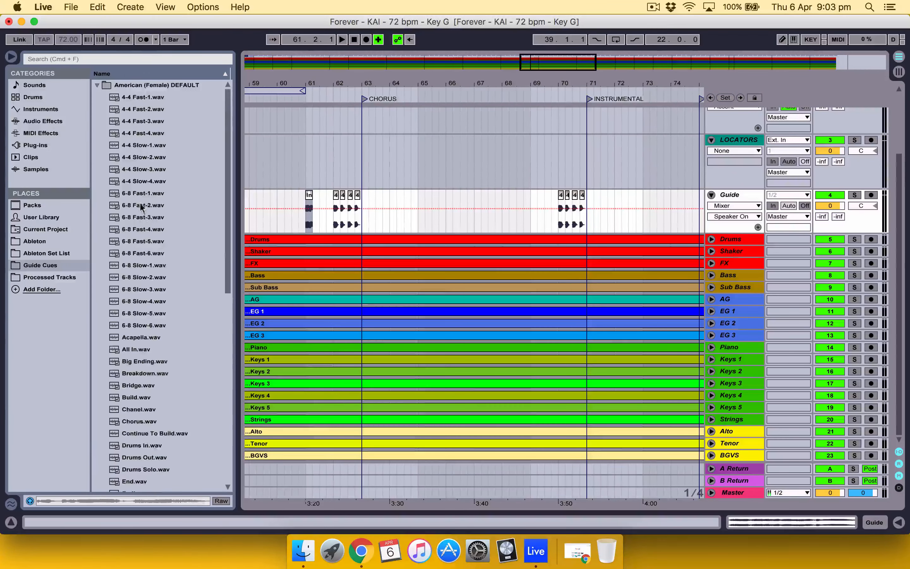
click(96, 85)
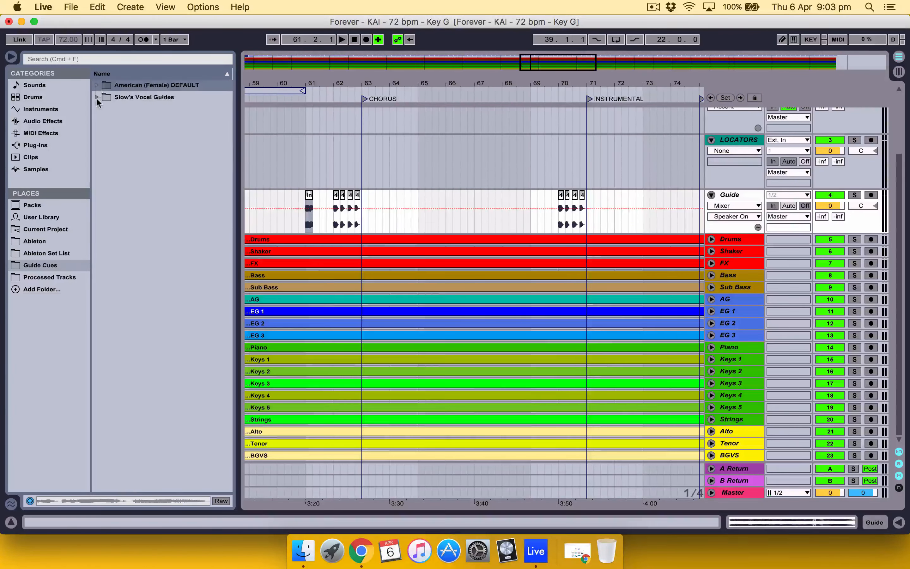
click(97, 97)
scroll(130, 183, down, 6)
scroll(132, 184, down, 2)
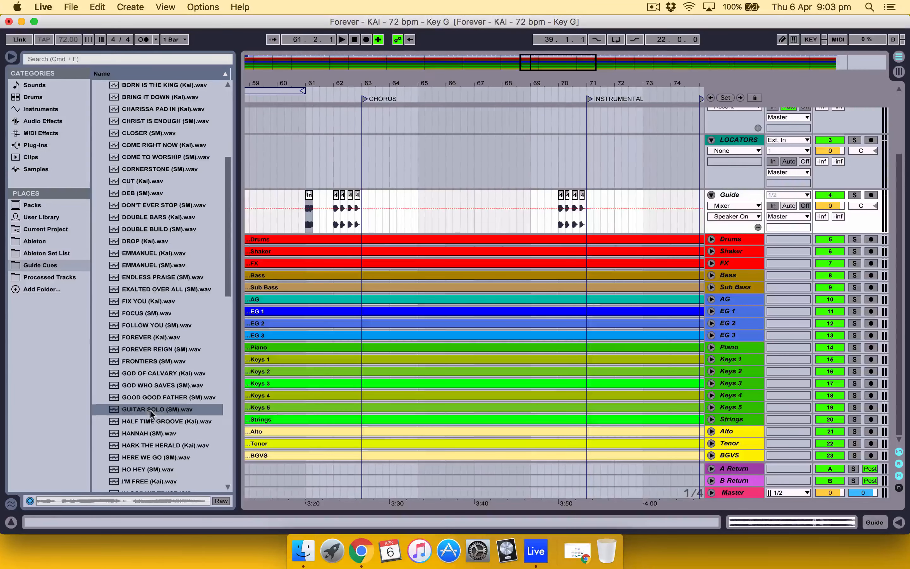
drag(151, 412, 320, 212)
click(302, 217)
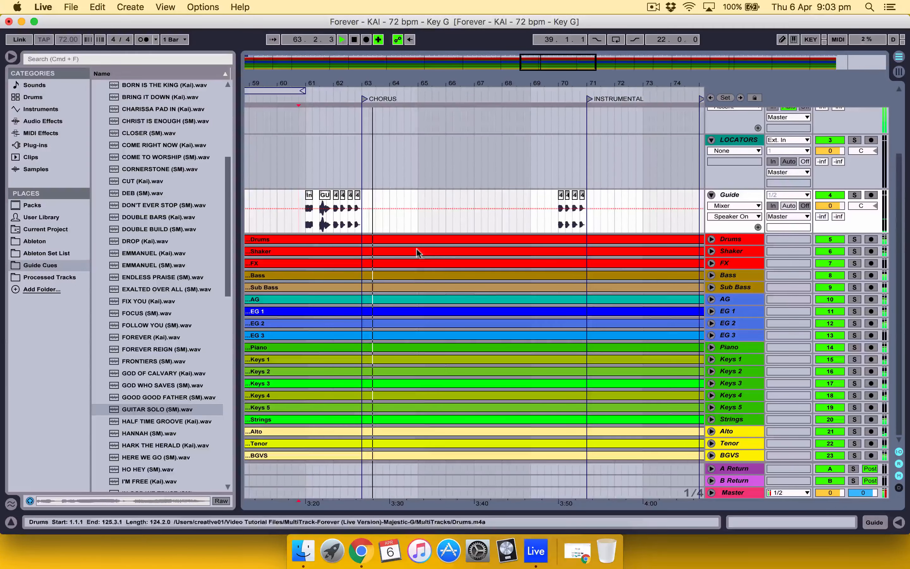
Step: Rename the Chorus locator at bar 63 as INSTRUMENTAL GUITAR SOLO
scroll(612, 230, right, 5)
scroll(612, 231, up, 2)
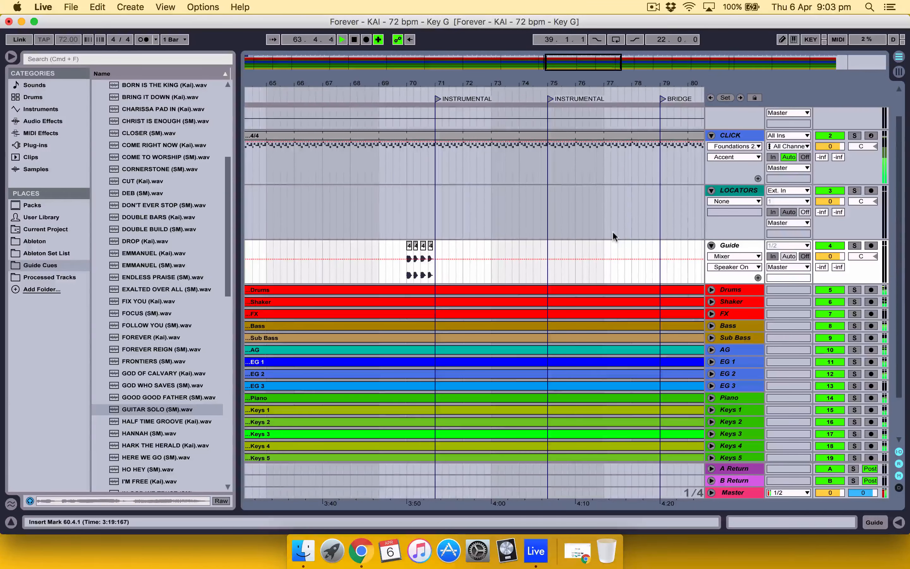
scroll(254, 275, up, 2)
scroll(272, 268, left, 3)
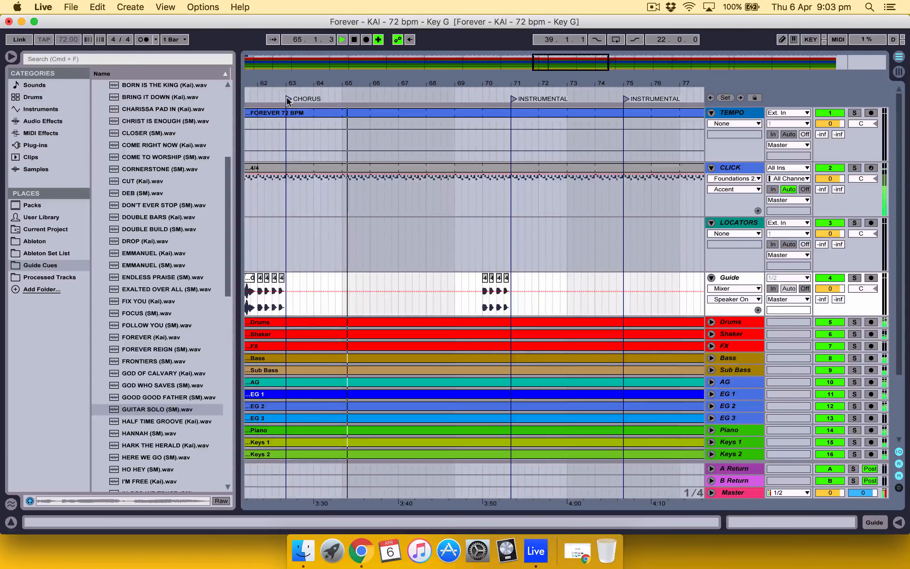
right_click(286, 97)
click(303, 114)
key(BackSpace)
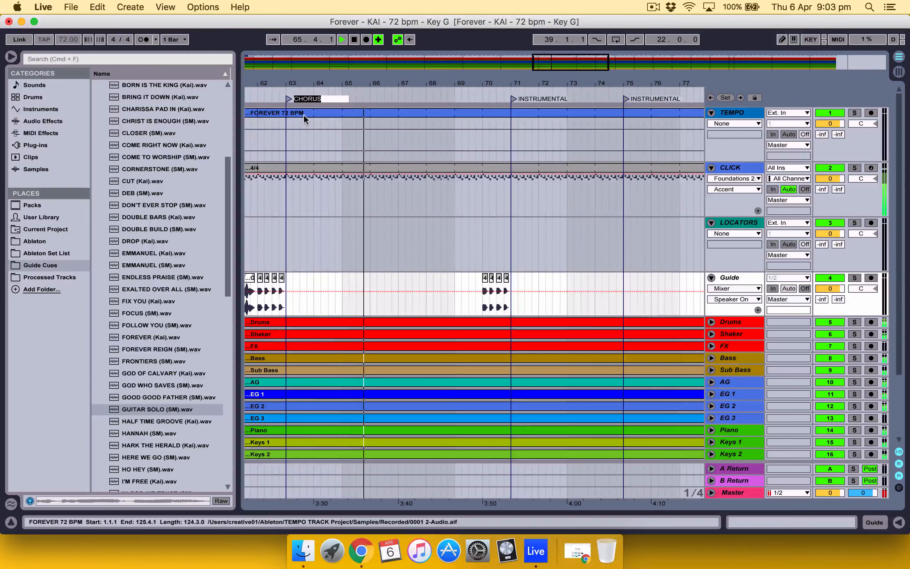
text(INSTRUMENTAL)
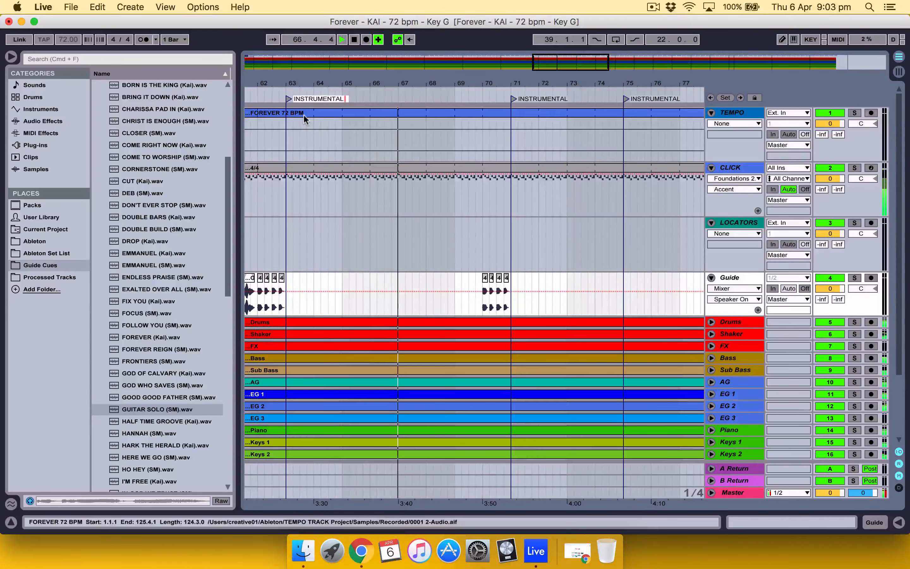
text( GUITAR SOLO)
key(Return)
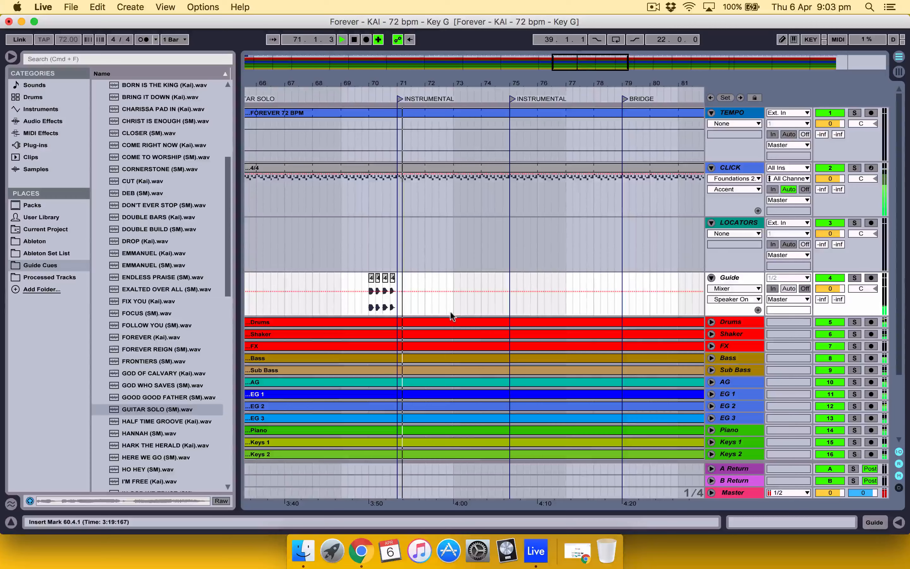
Step: Place Breakdown.wav from the American (Female) DEFAULT folder at 69.1.1 on the Guide track
scroll(201, 150, up, 10)
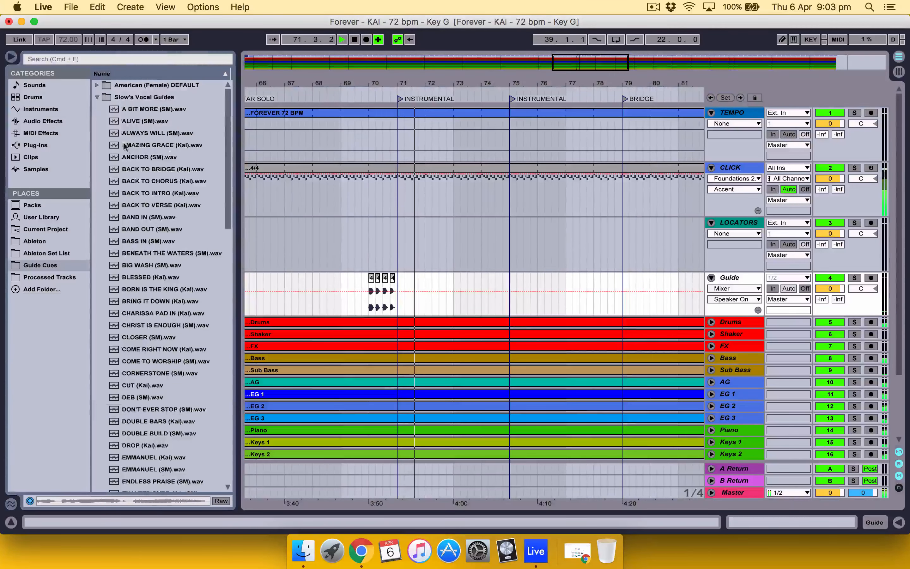
click(95, 96)
click(96, 85)
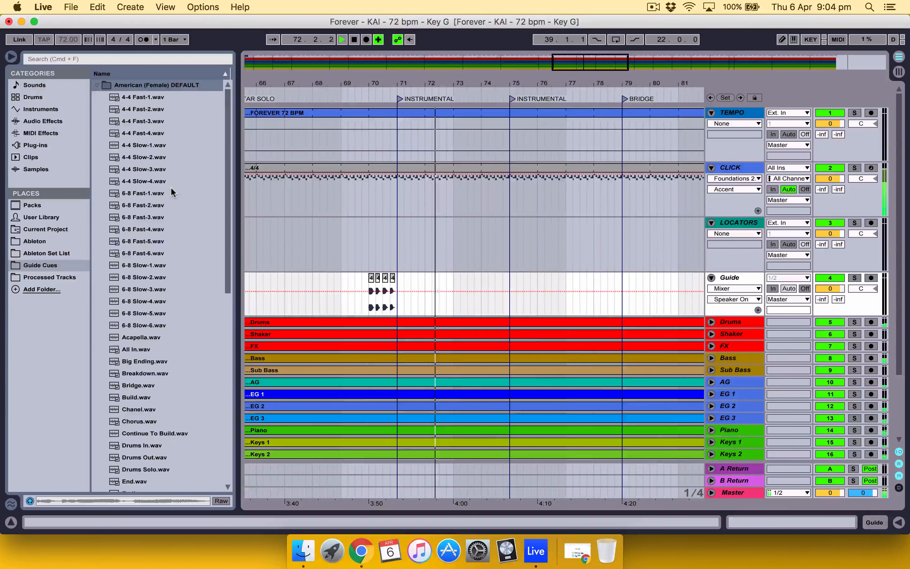
scroll(170, 186, down, 2)
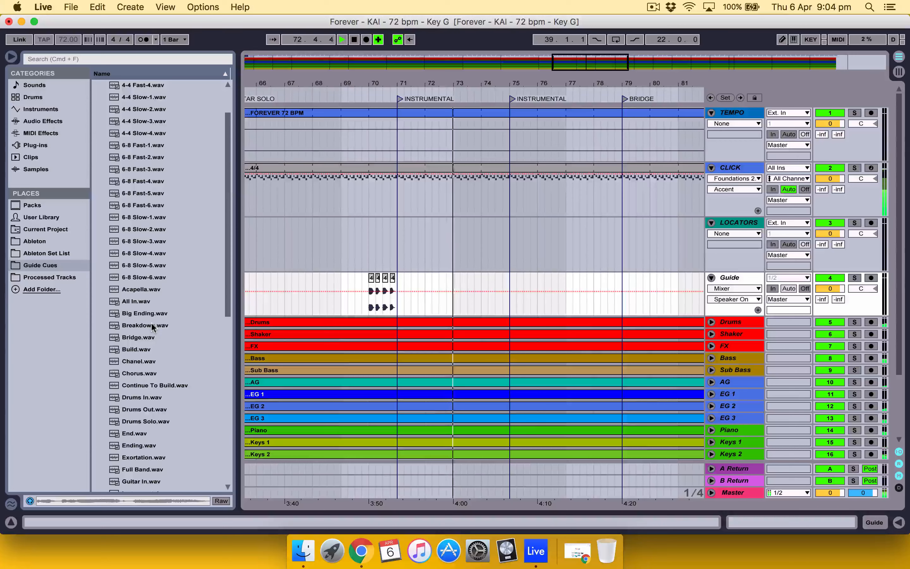
drag(152, 326, 345, 304)
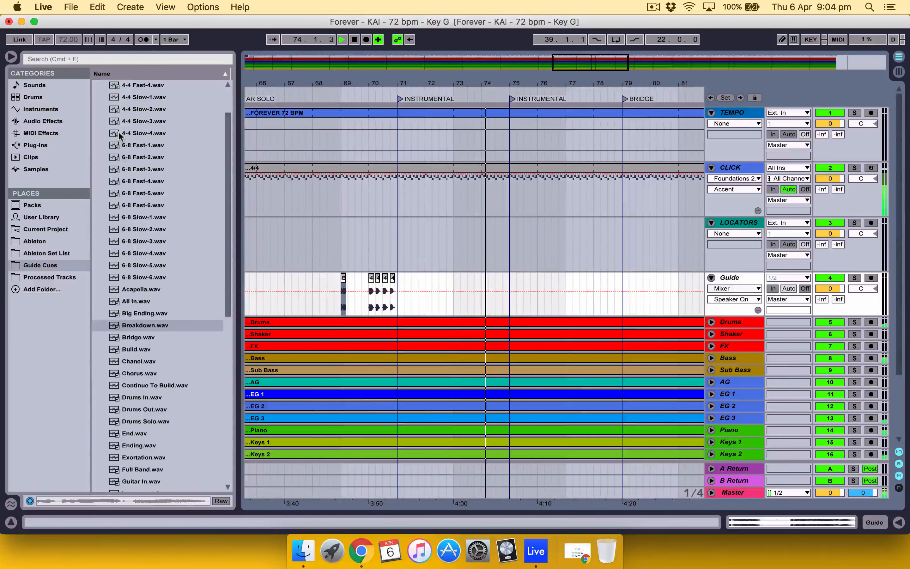
Step: Place BAND OUT (SM).wav from Slow's Vocal Guides halfway through bar 69 on the Guide track, then play from 69.1.1
scroll(121, 132, up, 2)
click(97, 86)
click(96, 97)
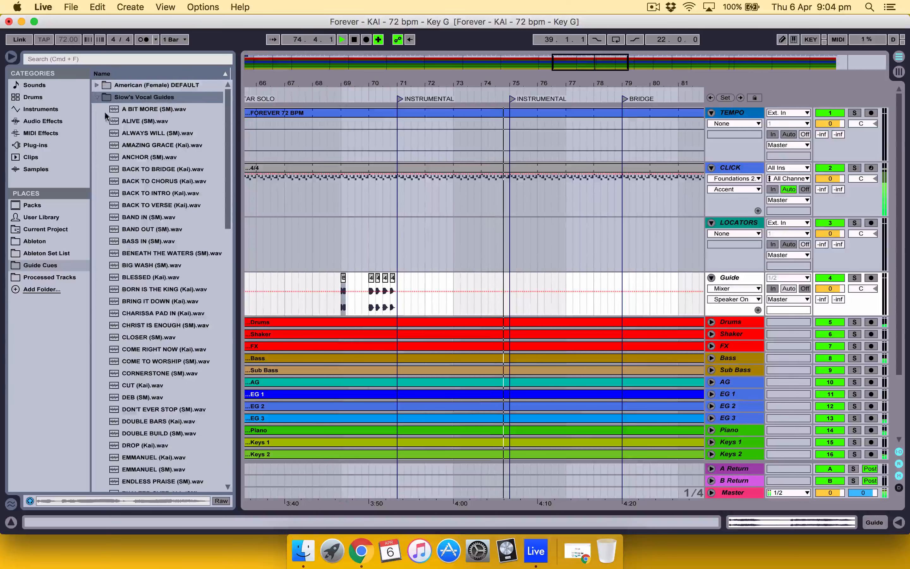
click(162, 230)
drag(162, 231, 351, 300)
click(340, 300)
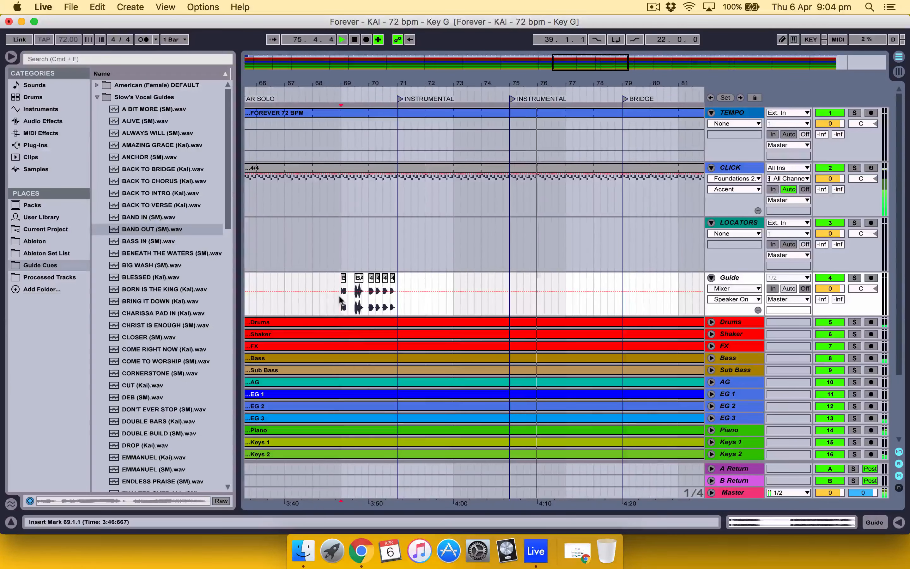
key(space)
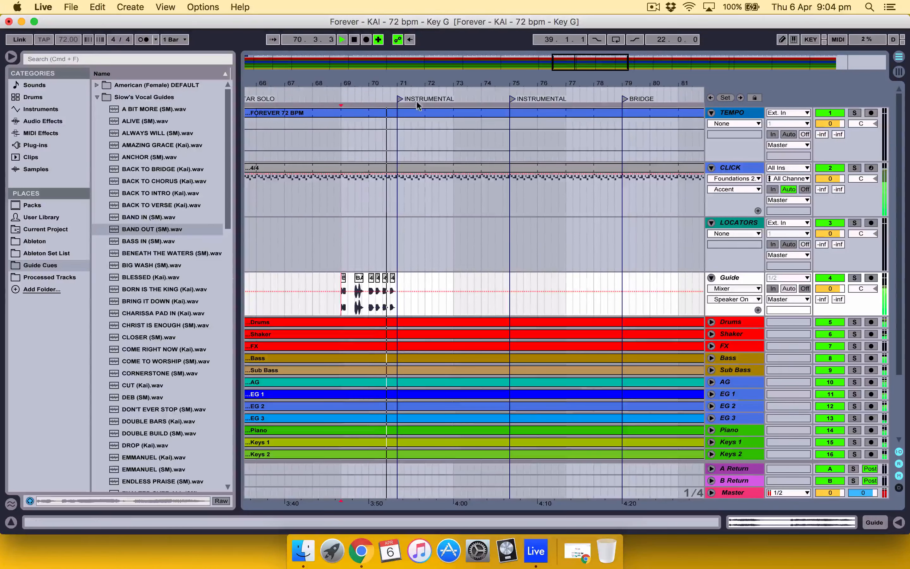
Step: Rename the Instrumental locator at bar 71 as INSTRUMENTAL BREAKDOWN
right_click(399, 99)
click(418, 112)
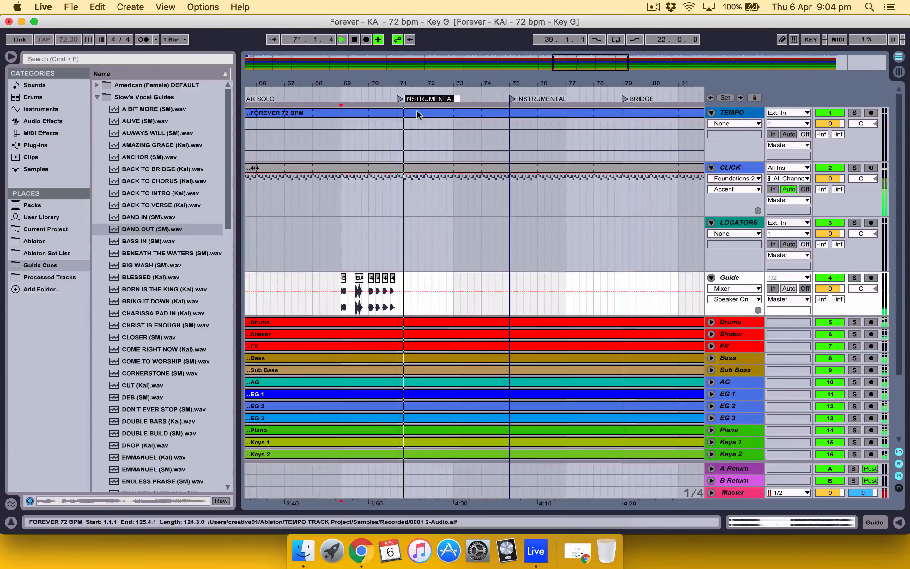
text(INSTRUM)
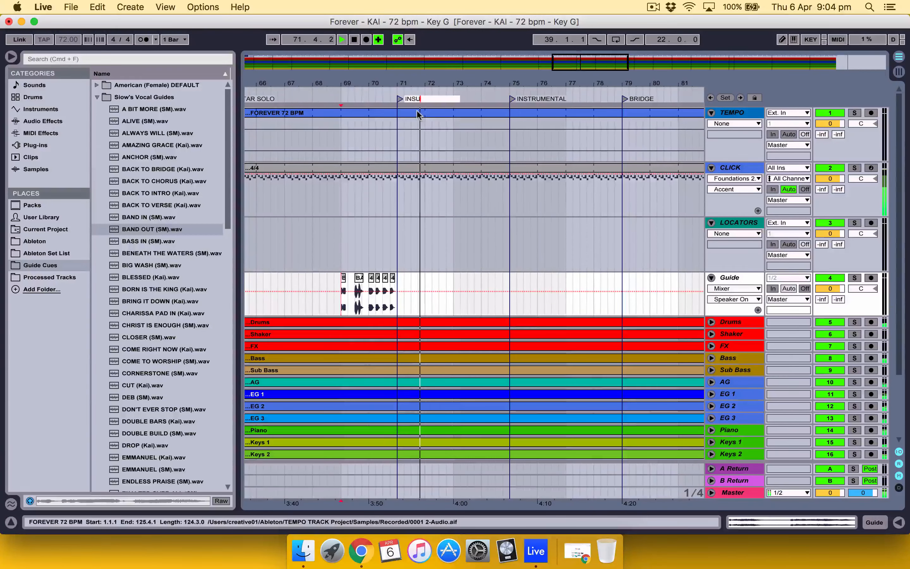
text(ENTAL B)
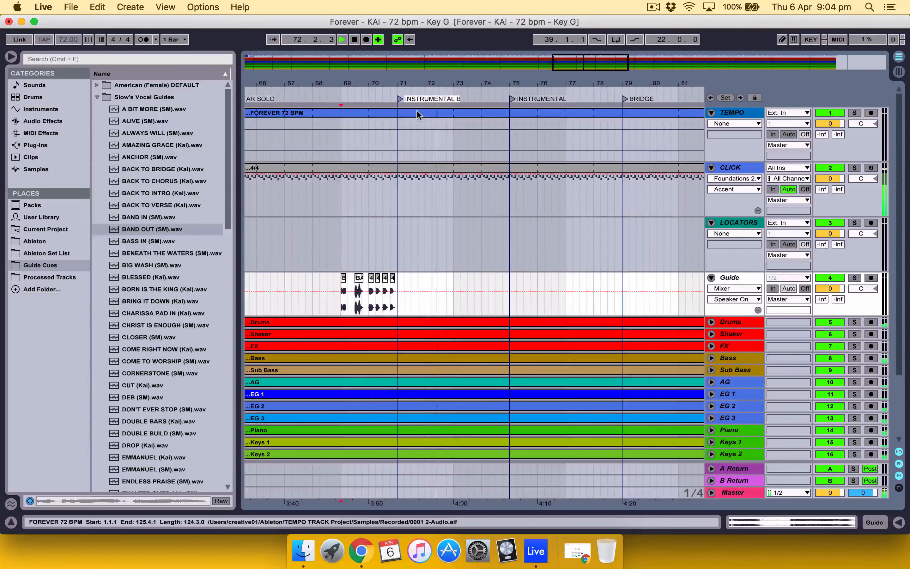
text(R)
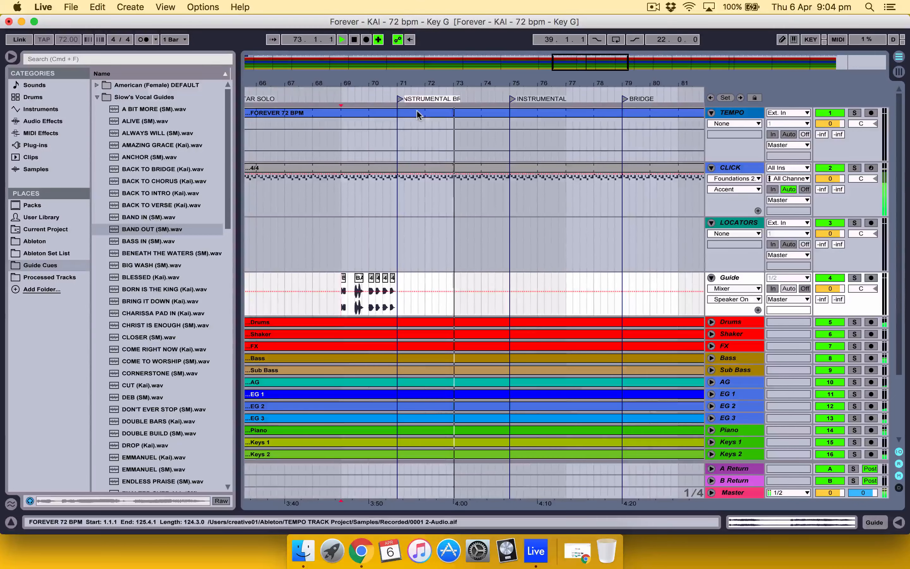
text(EAKDOWN)
key(Return)
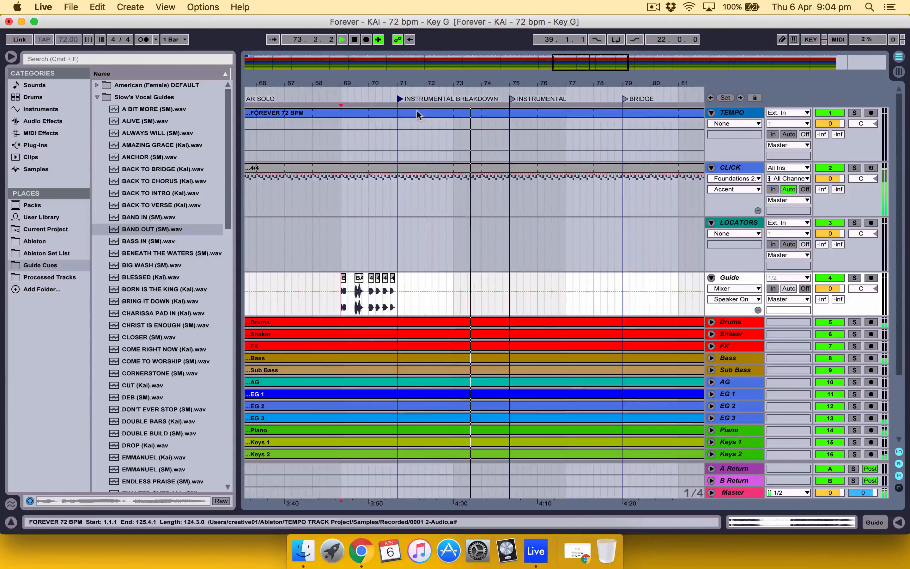
Step: Delete the Instrumental locator at bar 75 and paste the four count-in clips at 78.1.1 on the Guide track
right_click(512, 100)
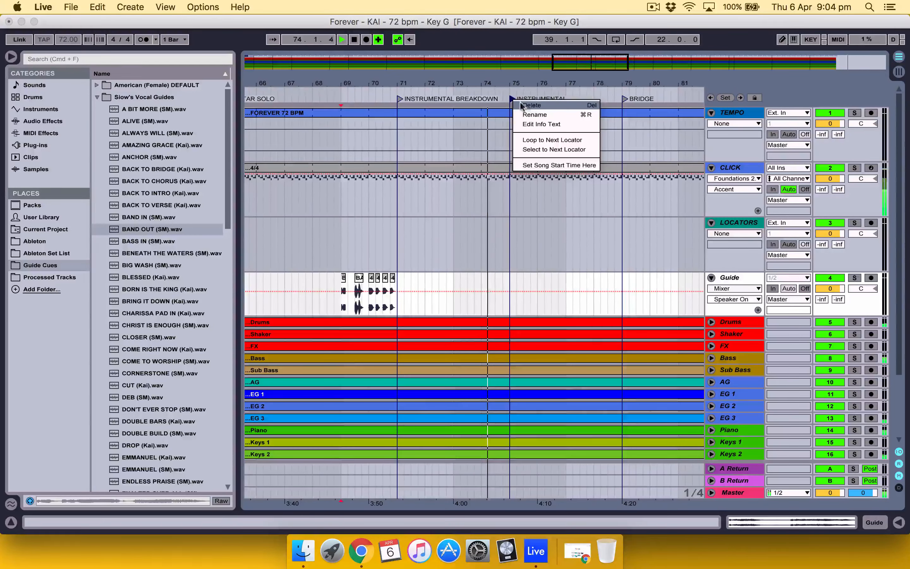
click(532, 107)
scroll(520, 254, right, 3)
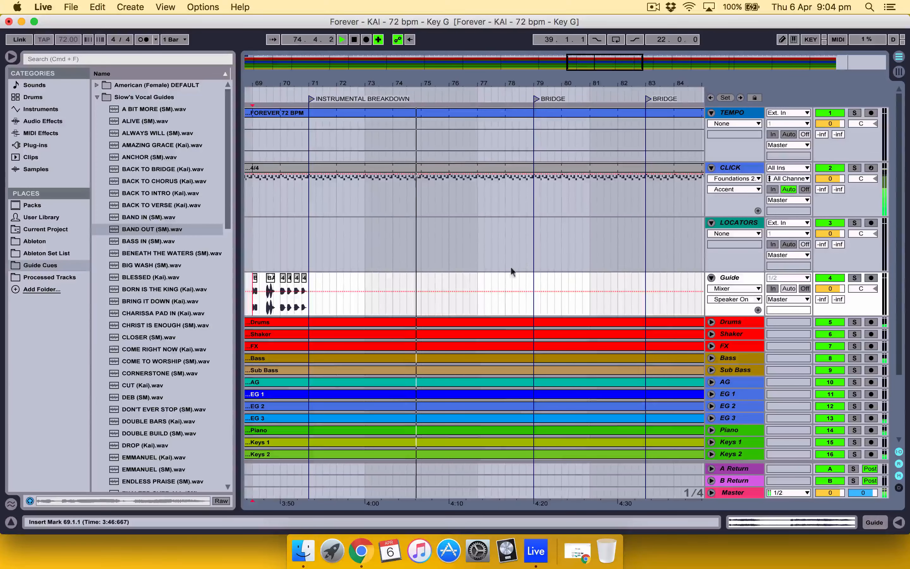
click(504, 301)
key(super+v)
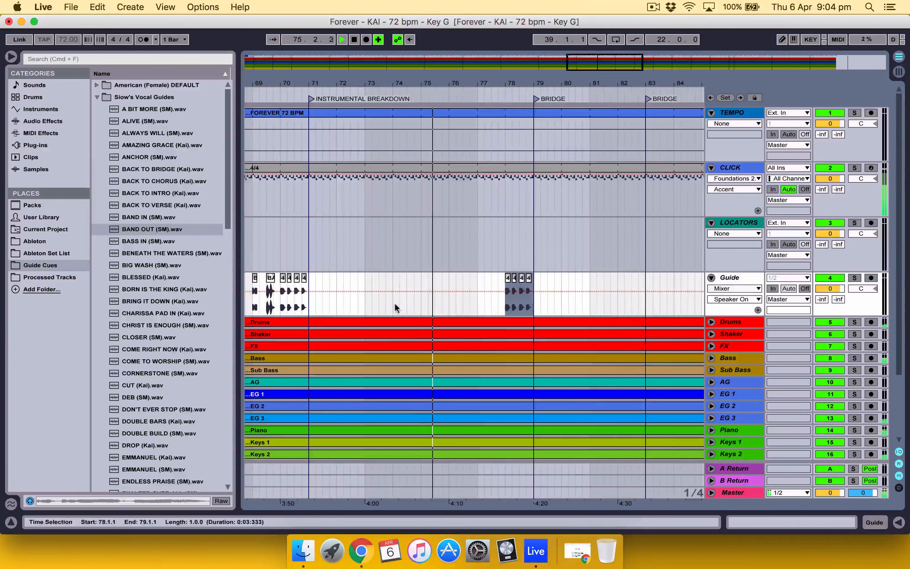
Step: Place Bridge.wav from the American (Female) DEFAULT folder at 77.1.1 on the Guide track, then play from 77.1.1
click(97, 97)
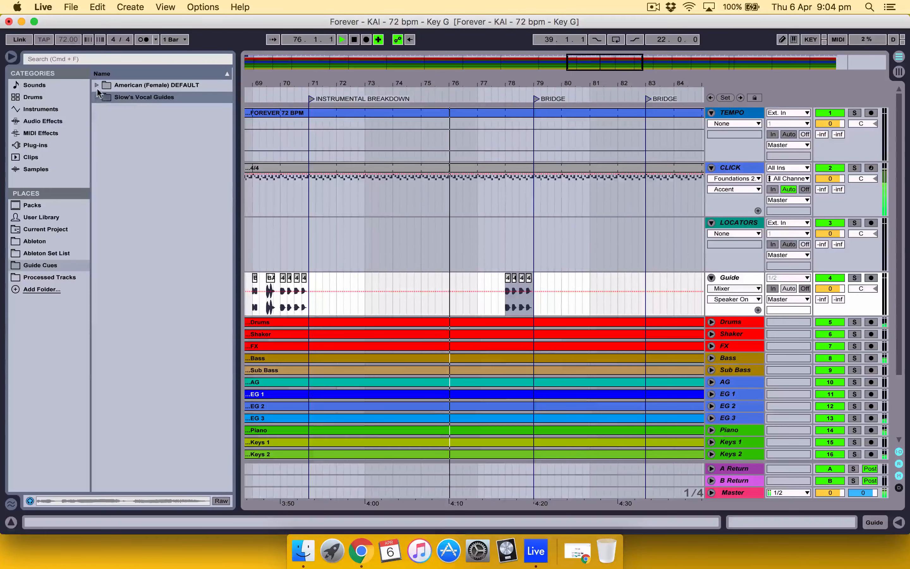
click(97, 85)
scroll(136, 314, down, 3)
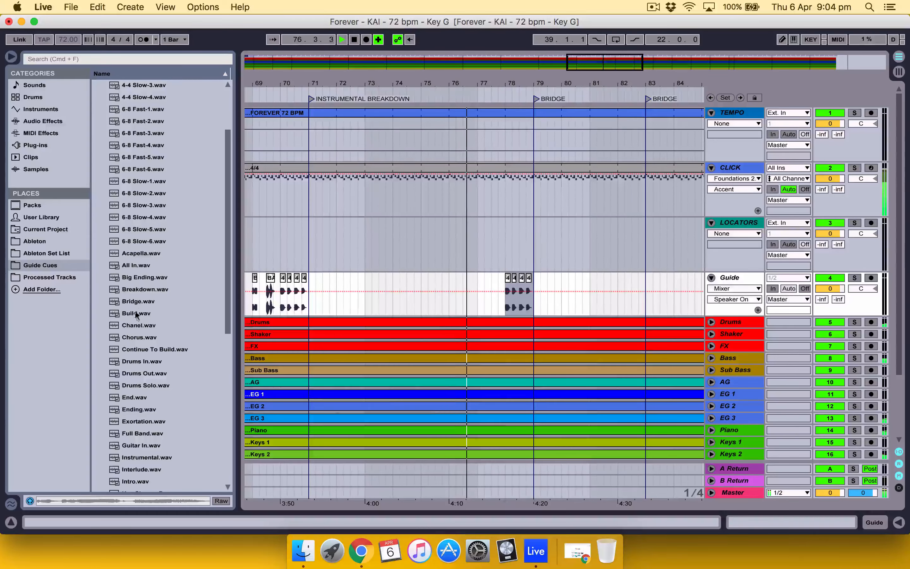
drag(135, 304, 476, 302)
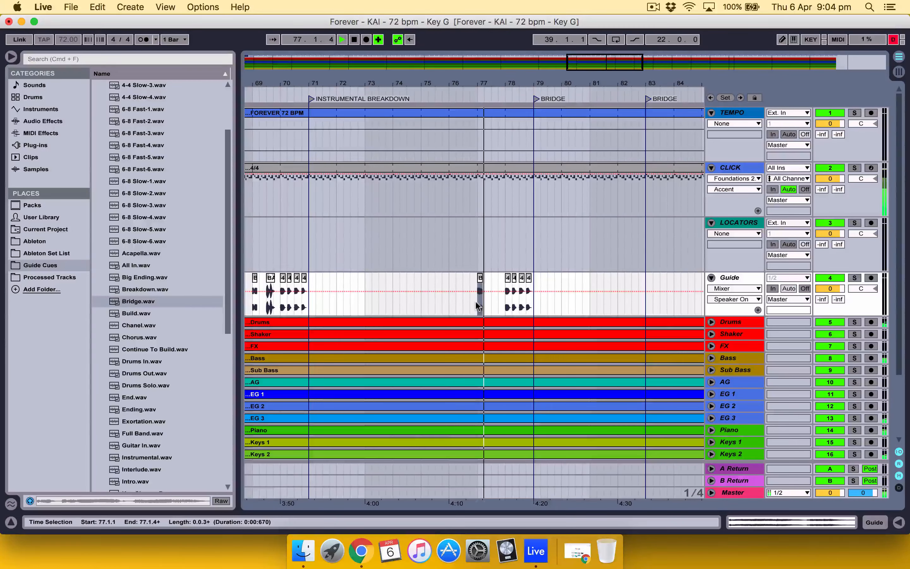
click(474, 300)
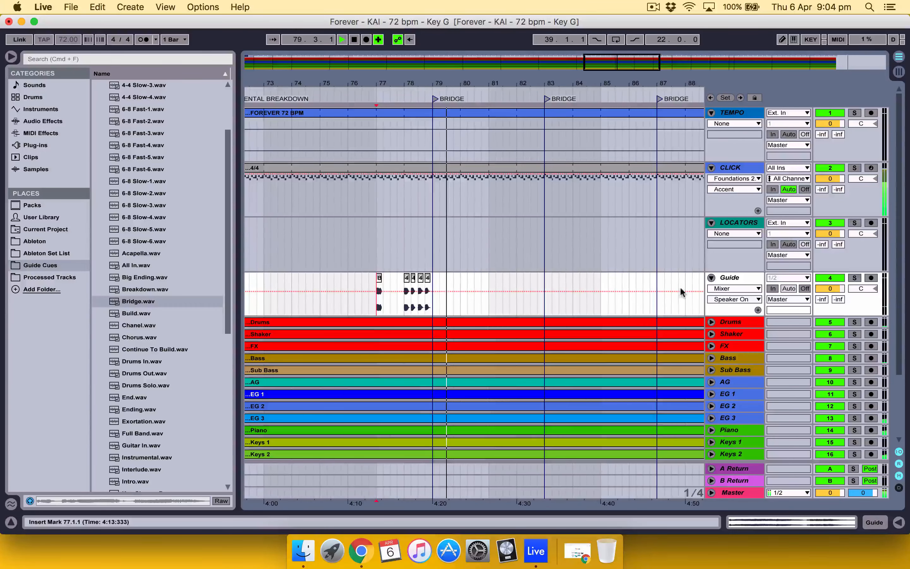
Step: Delete the Bridge locator at bar 83 and paste the four count-in clips at 86.1.1 on the Guide track
right_click(546, 102)
click(564, 107)
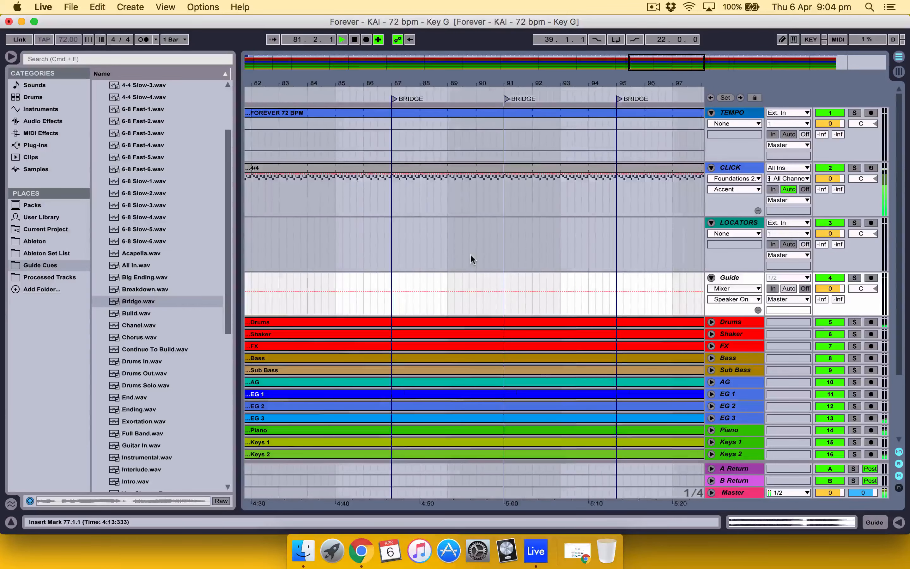
click(501, 305)
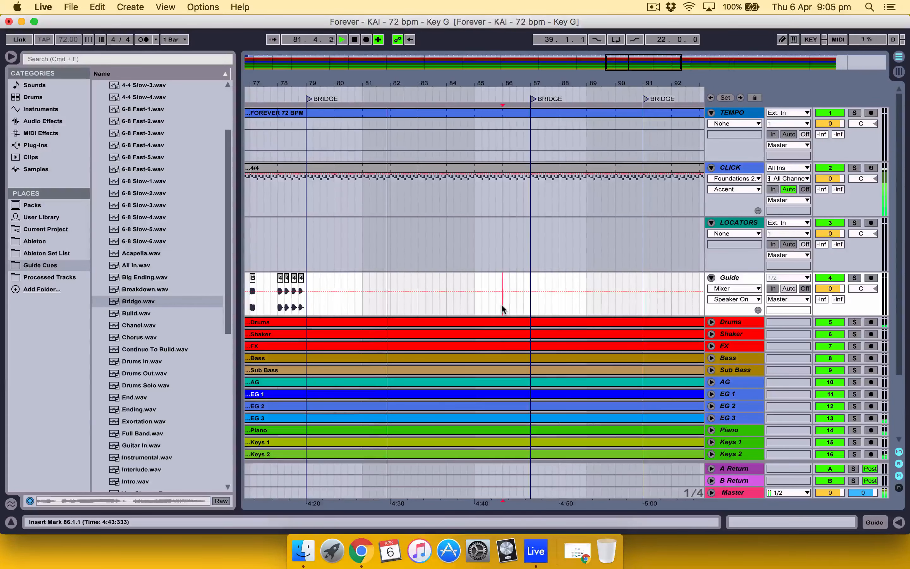
key(super+v)
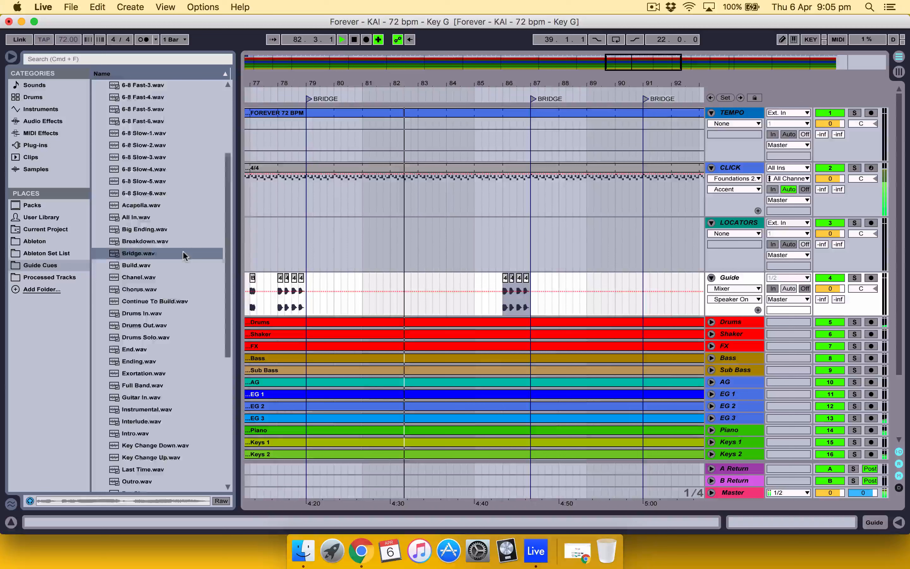
Step: Place Repeat Bridge.wav at 85.1.1 and Slowly Build.wav halfway through bar 85 on the Guide track, playing from 85.1.1
scroll(182, 250, down, 10)
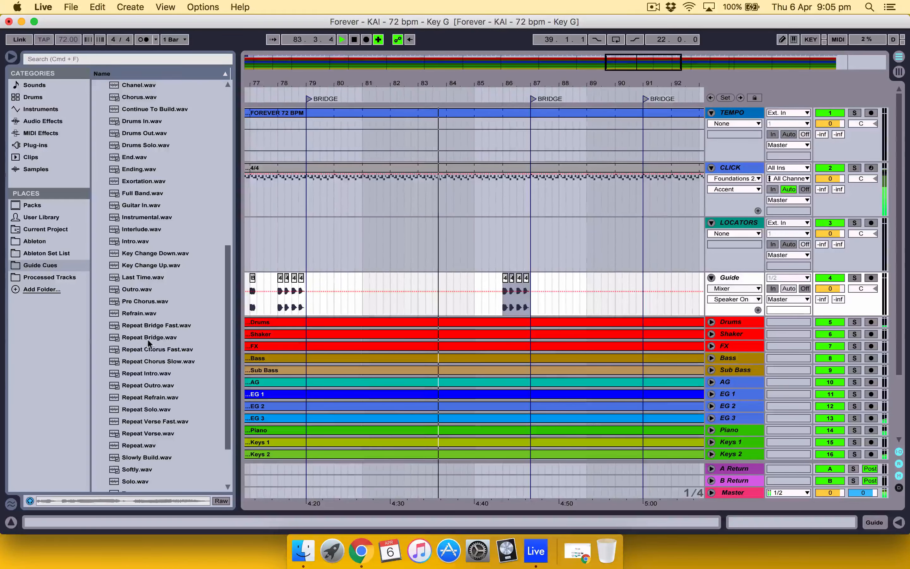
drag(148, 342, 479, 301)
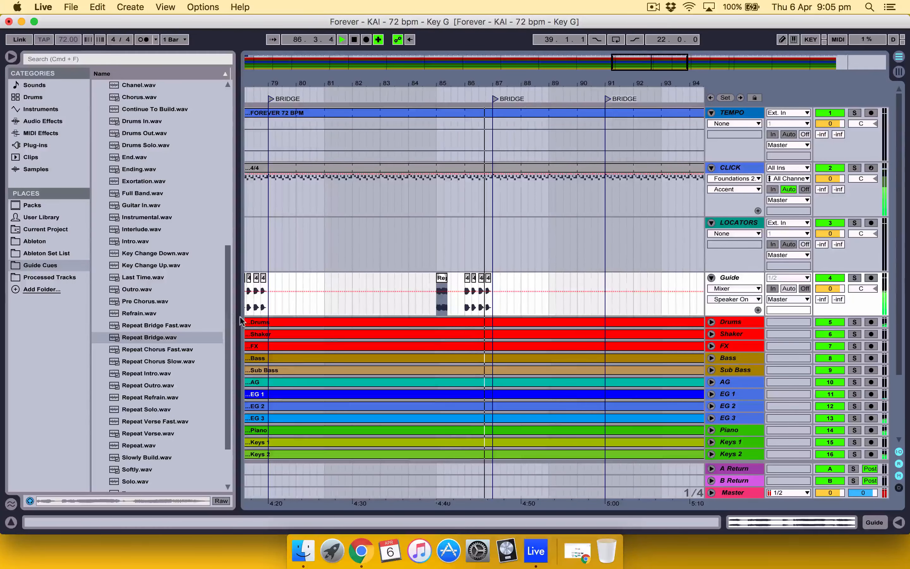
scroll(150, 414, down, 1)
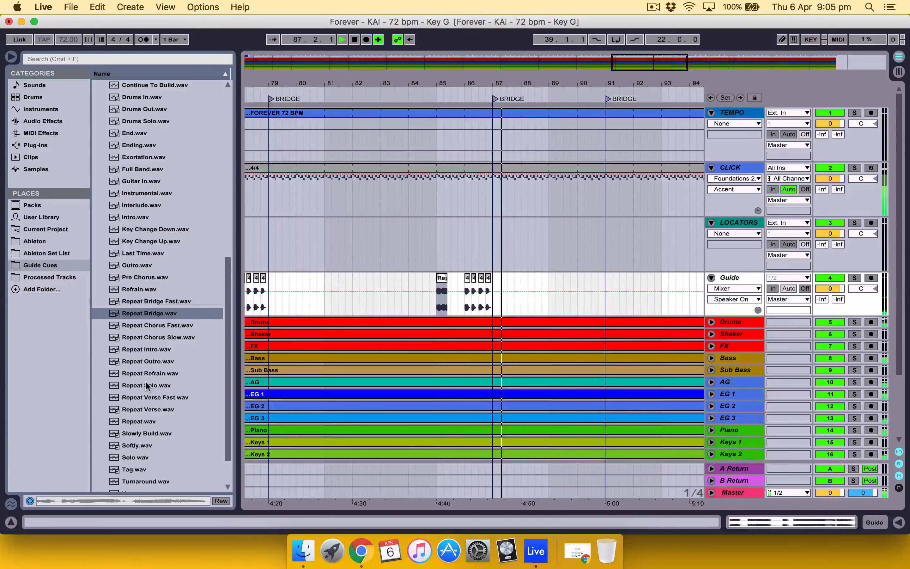
drag(147, 432, 451, 295)
click(436, 304)
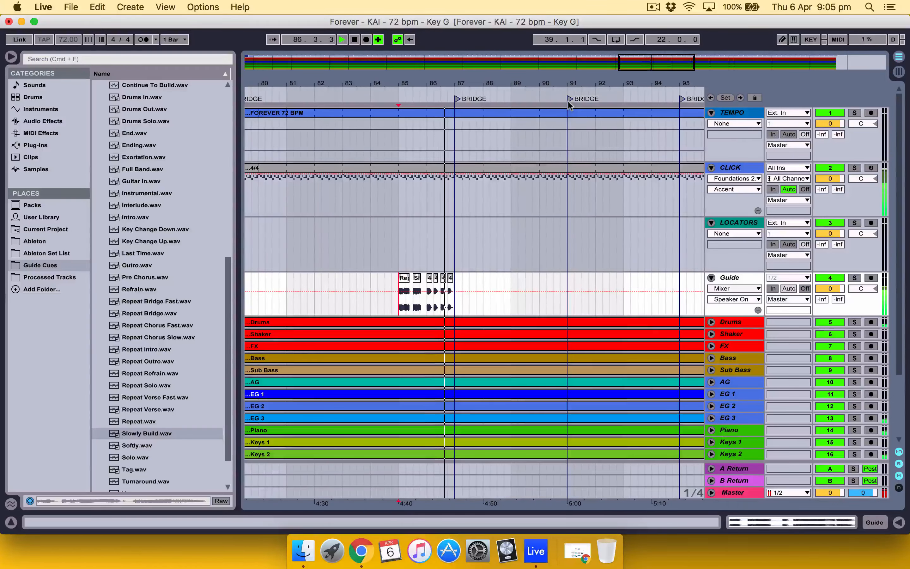
Step: Delete the Bridge locator at bar 91 and paste the four count-in clips at 94.1.1 on the Guide track
right_click(570, 106)
click(588, 109)
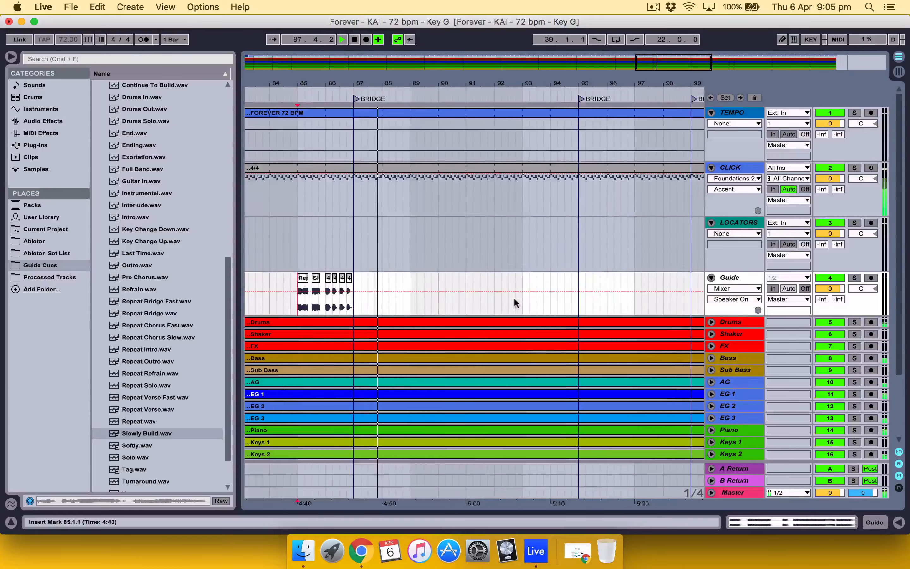
click(550, 299)
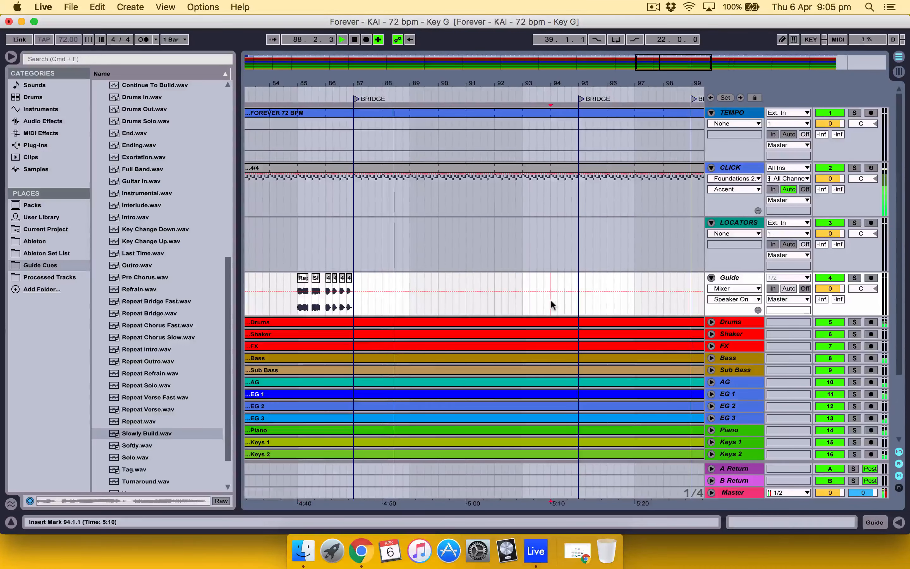
key(super+v)
scroll(574, 238, right, 4)
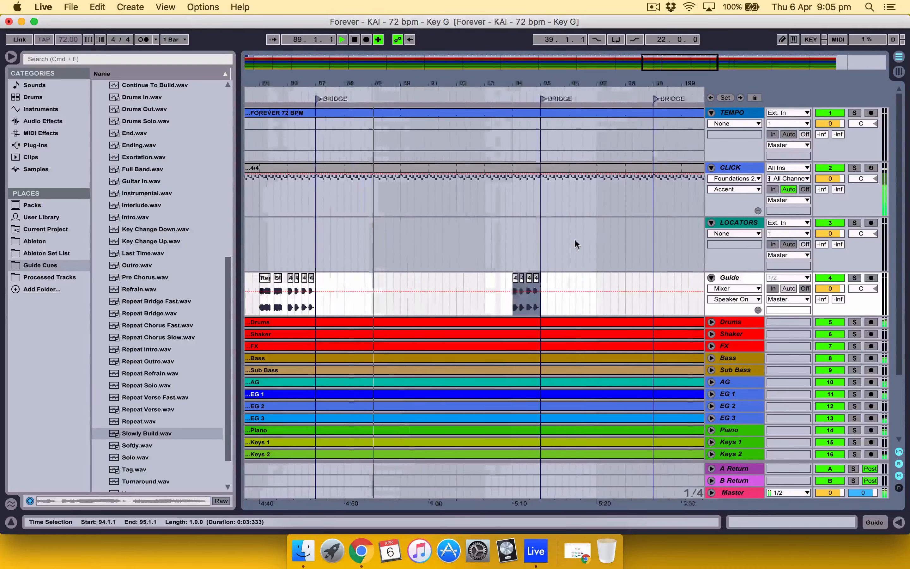
scroll(574, 238, left, 4)
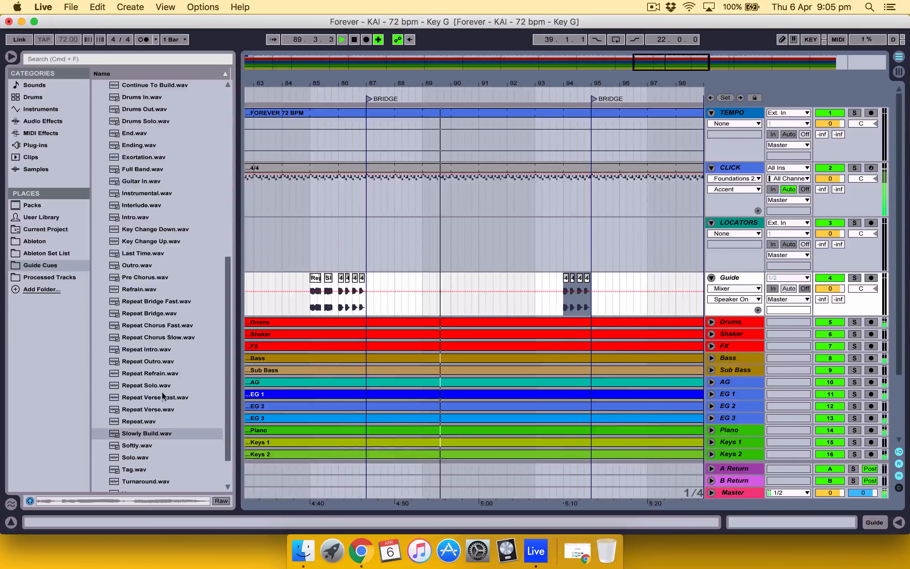
Step: Place Repeat Bridge.wav at 93.1.1 and Build.wav at 93.3.1 on the Guide track
drag(152, 312, 534, 297)
scroll(199, 288, up, 3)
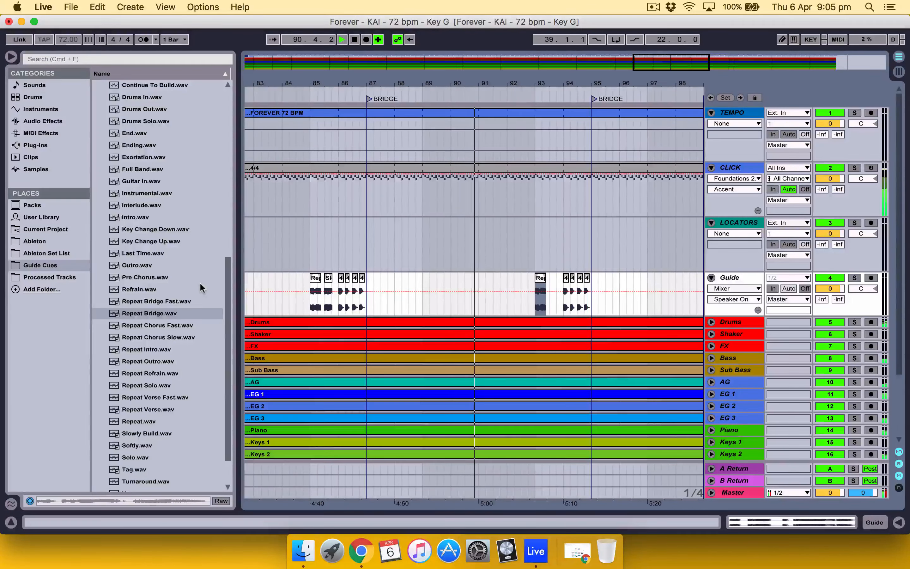
scroll(137, 185, up, 3)
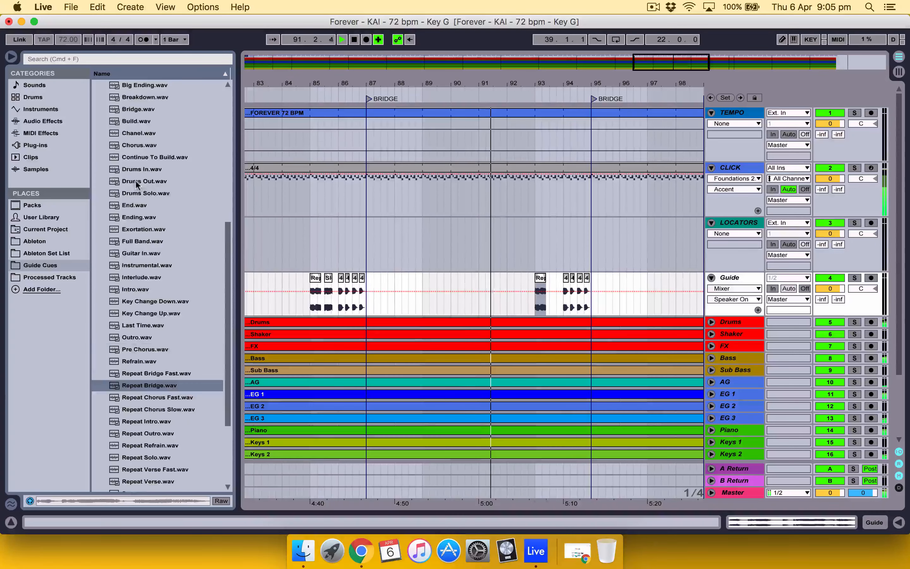
drag(137, 124, 551, 287)
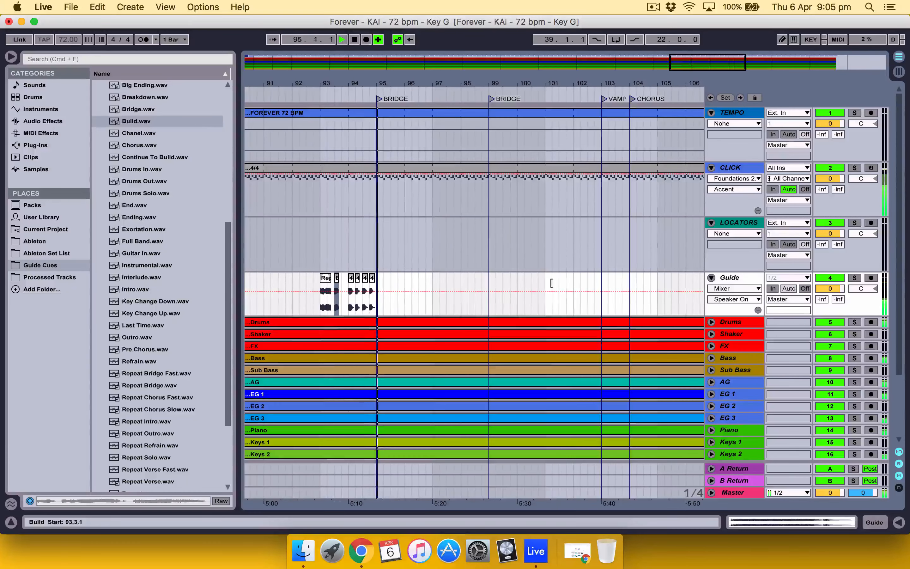
click(338, 279)
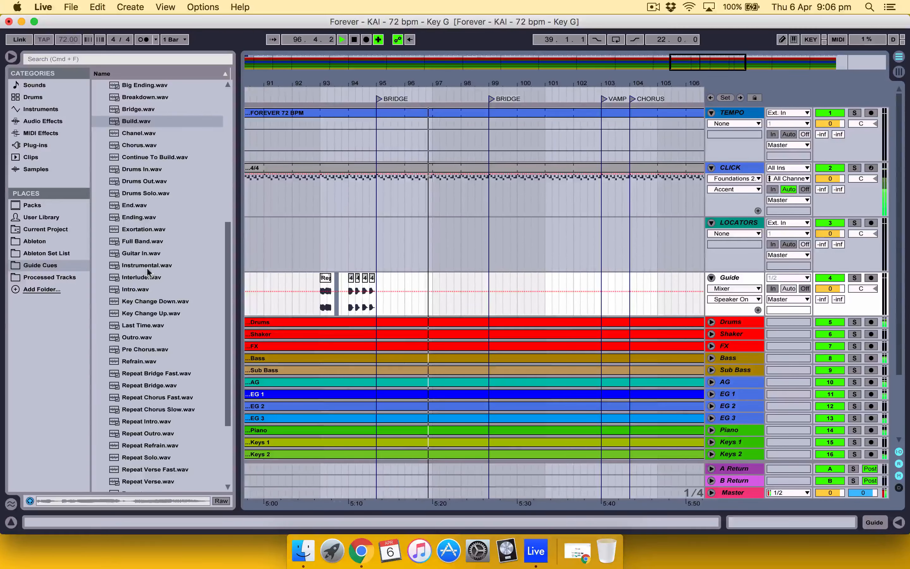
drag(135, 121, 336, 302)
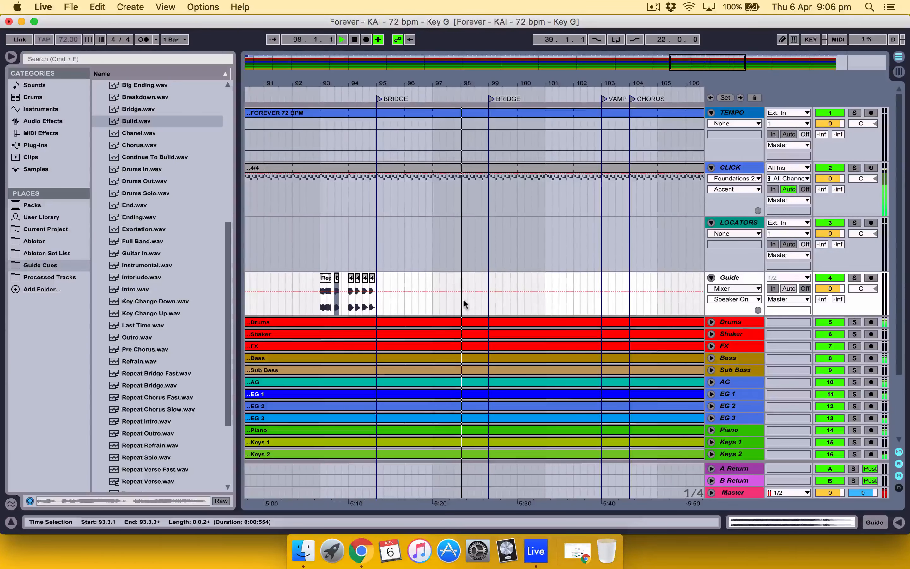
Step: Delete the Bridge locator at bar 99 and place DOUBLE BARS (Kai).wav from Slow's Vocal Guides at 101.1.1 on the Guide track
right_click(490, 96)
click(500, 100)
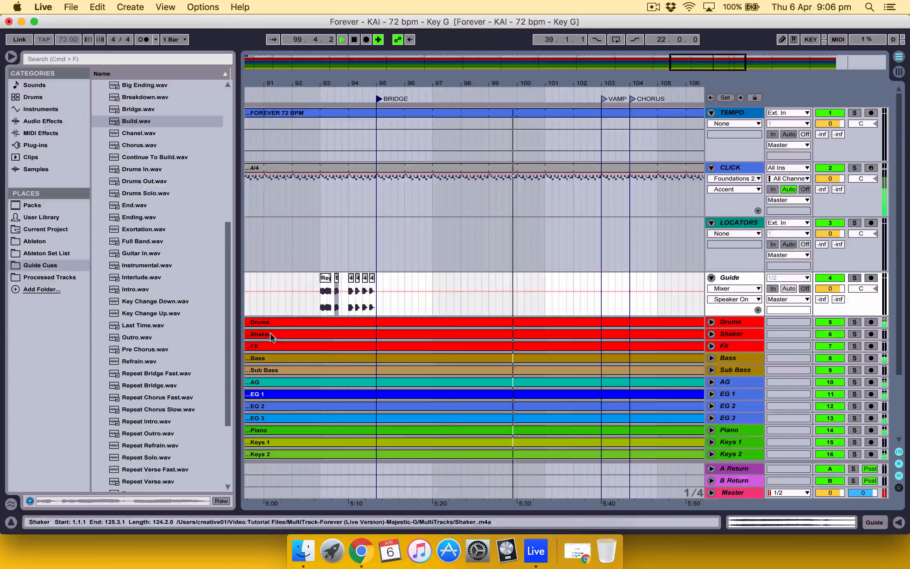
scroll(120, 335, up, 3)
scroll(120, 335, down, 6)
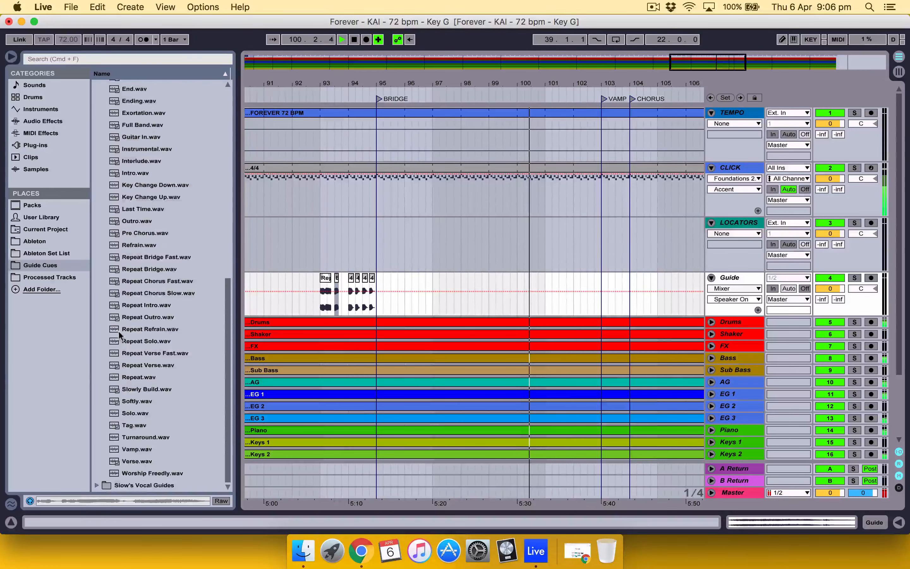
click(97, 486)
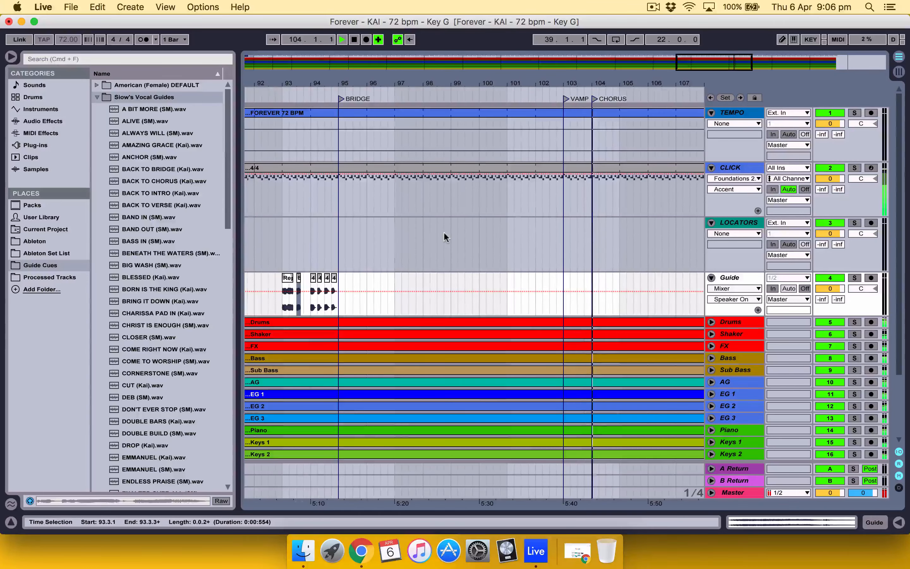
key(space)
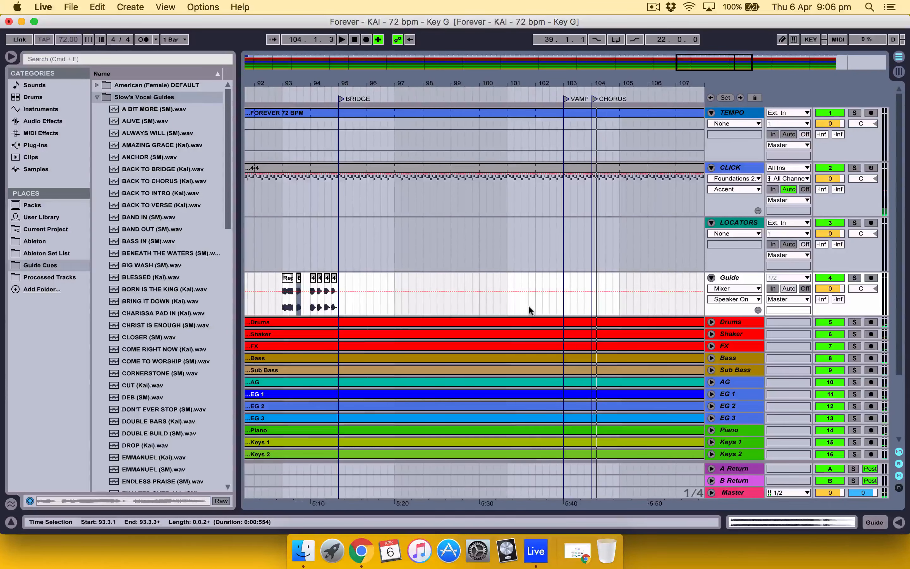
scroll(134, 265, down, 1)
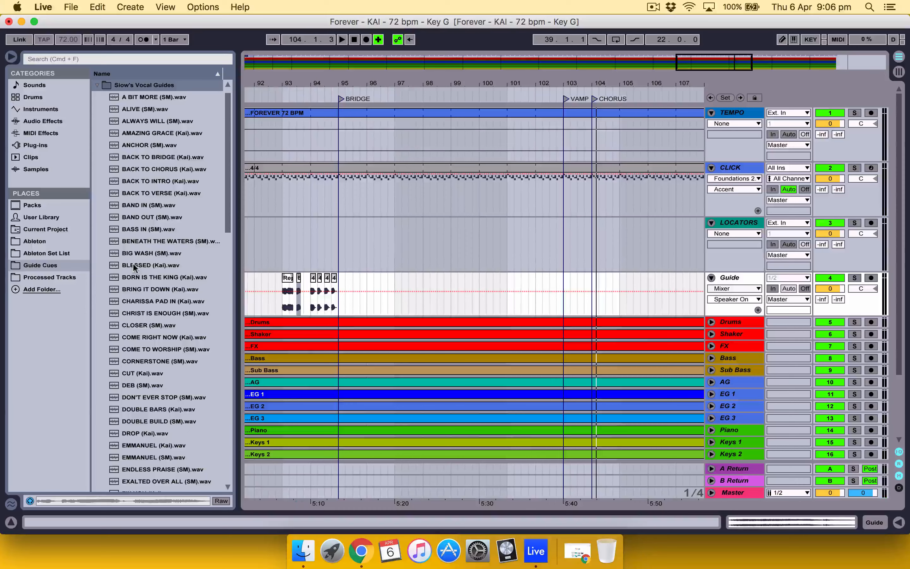
scroll(168, 262, down, 2)
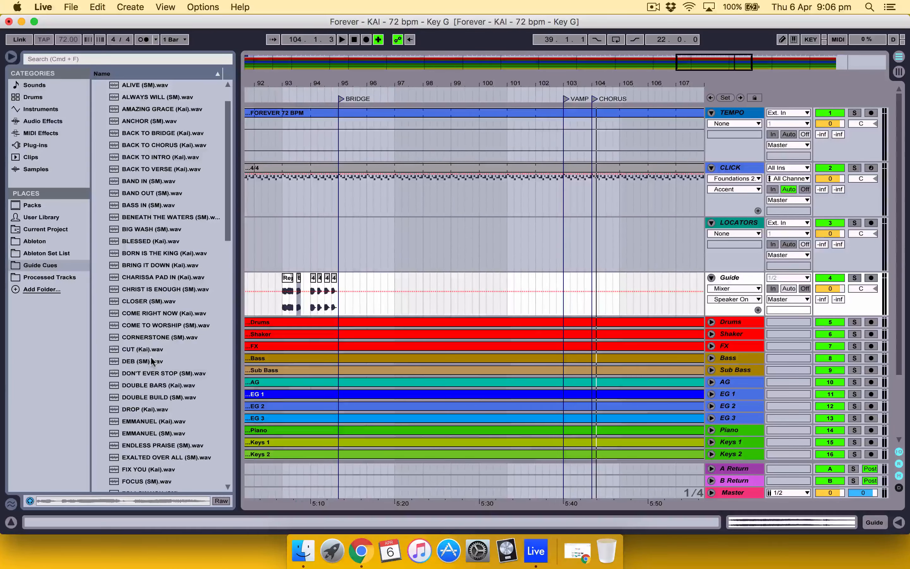
drag(381, 351, 511, 299)
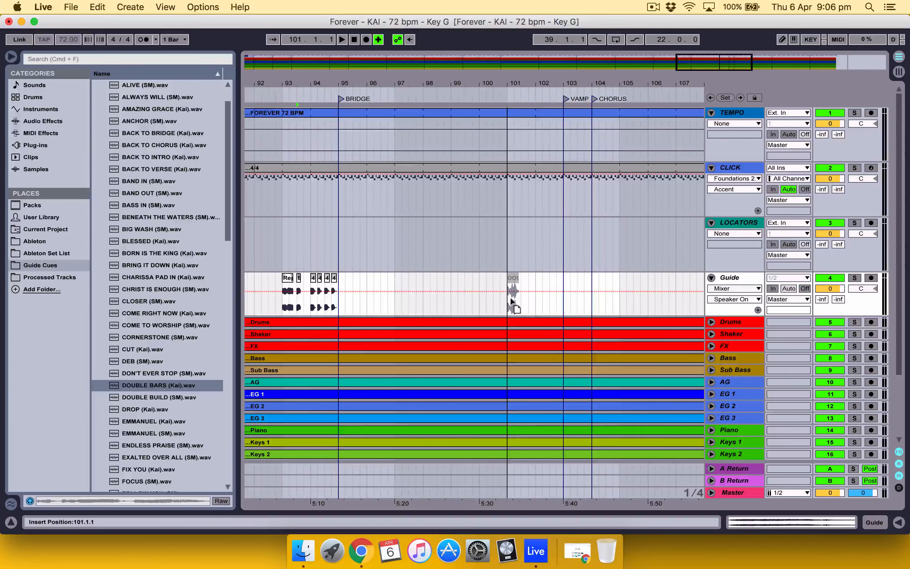
drag(510, 298, 510, 297)
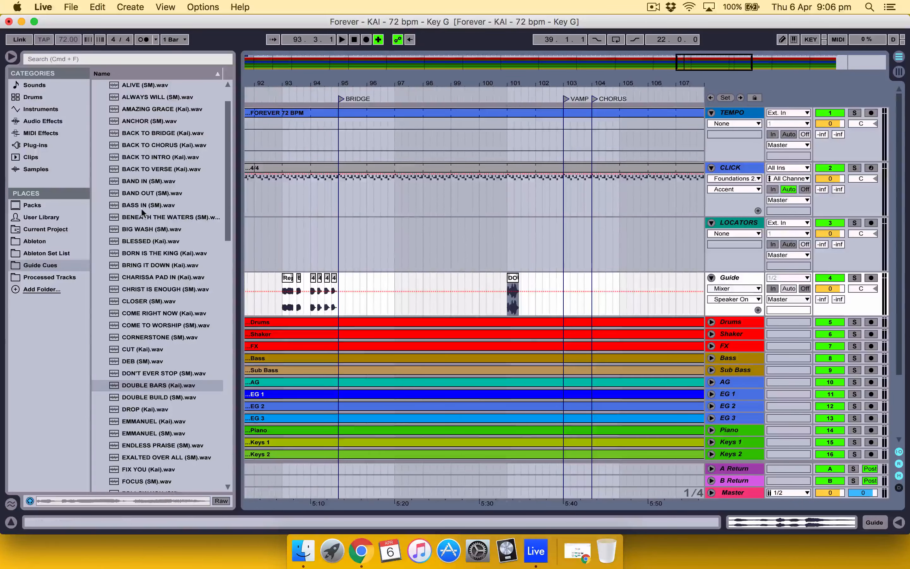
Step: Paste the four count-in clips at 103.1.1 on the Guide track, ahead of the Chorus locator
scroll(142, 212, up, 3)
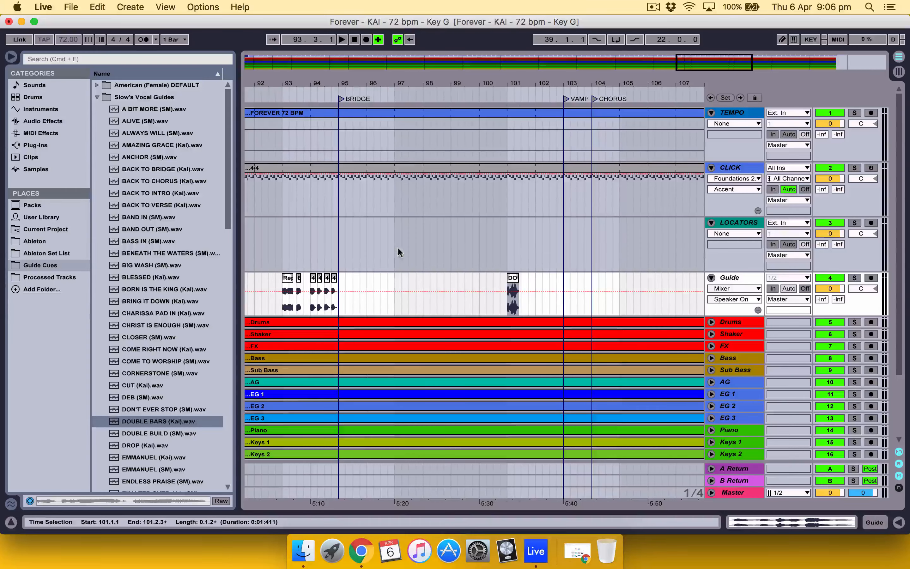
click(563, 295)
key(super+v)
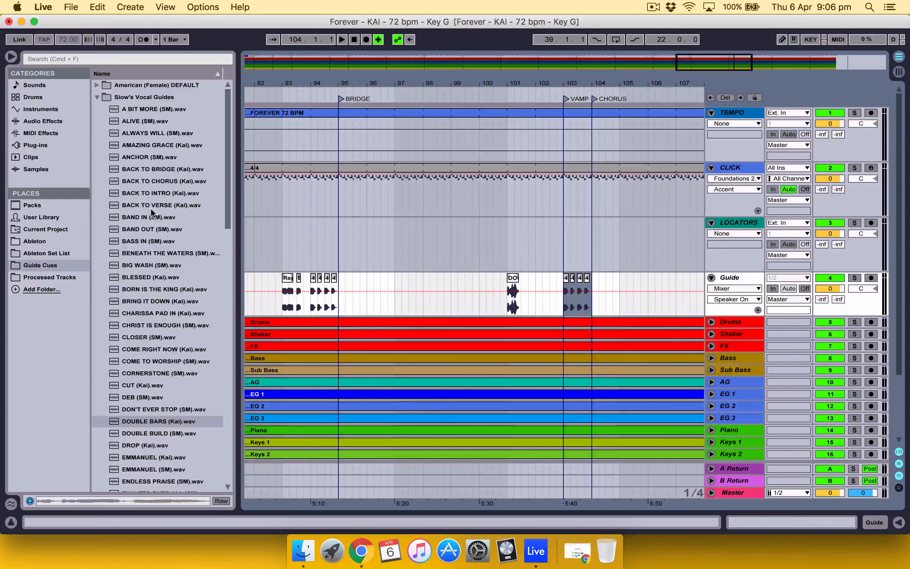
Step: Place Chorus.wav at 102.1.1 and All In.wav at 102.3.1 on the Guide track from the American (Female) DEFAULT folder
click(99, 97)
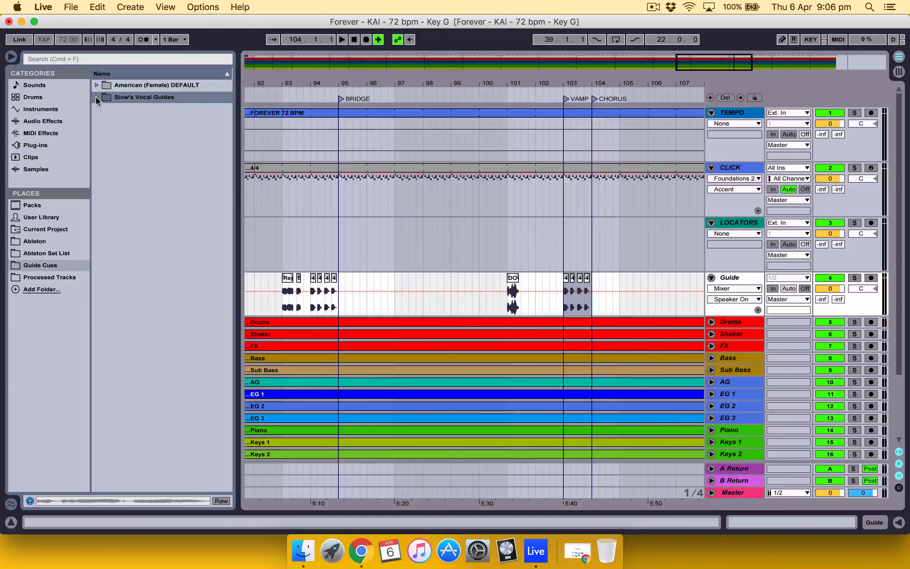
click(96, 85)
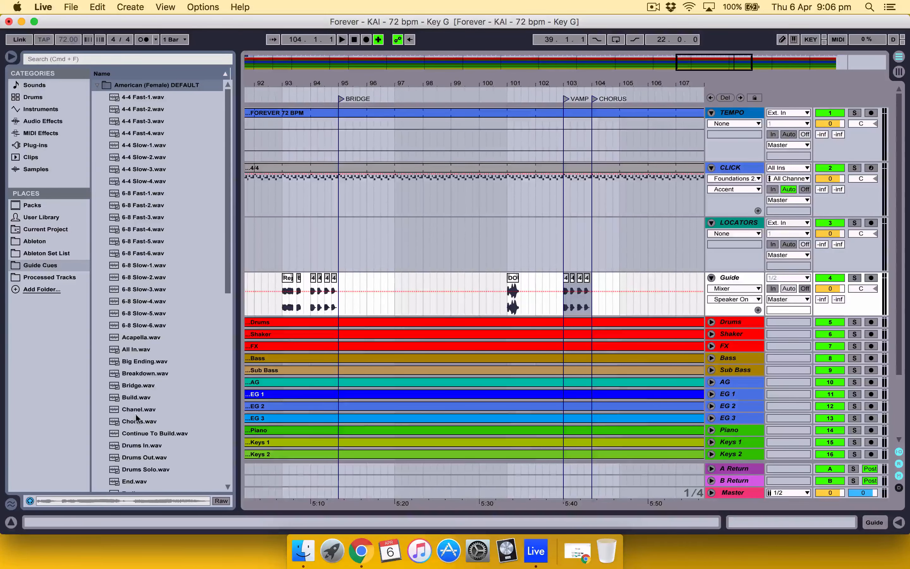
drag(138, 423, 534, 295)
drag(134, 351, 552, 301)
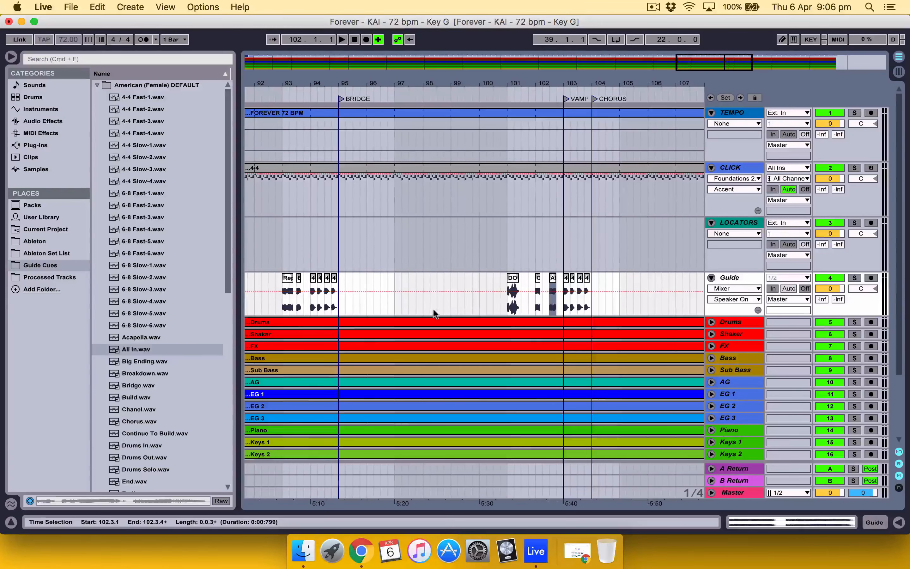
Step: Place DOUBLE BUILD (SM).wav from Slow's Vocal Guides at 98.1.1 on the Guide track
scroll(434, 312, left, 2)
click(448, 299)
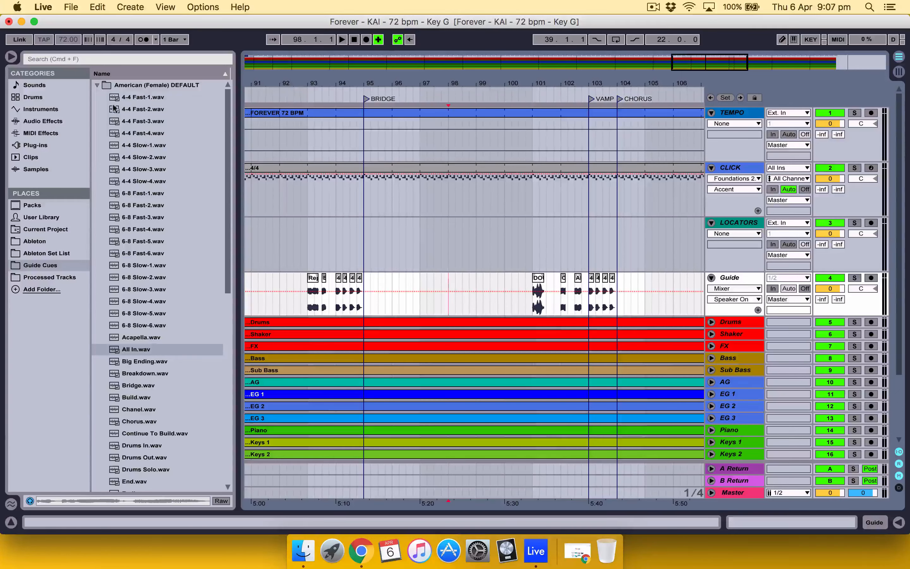
click(97, 87)
click(95, 96)
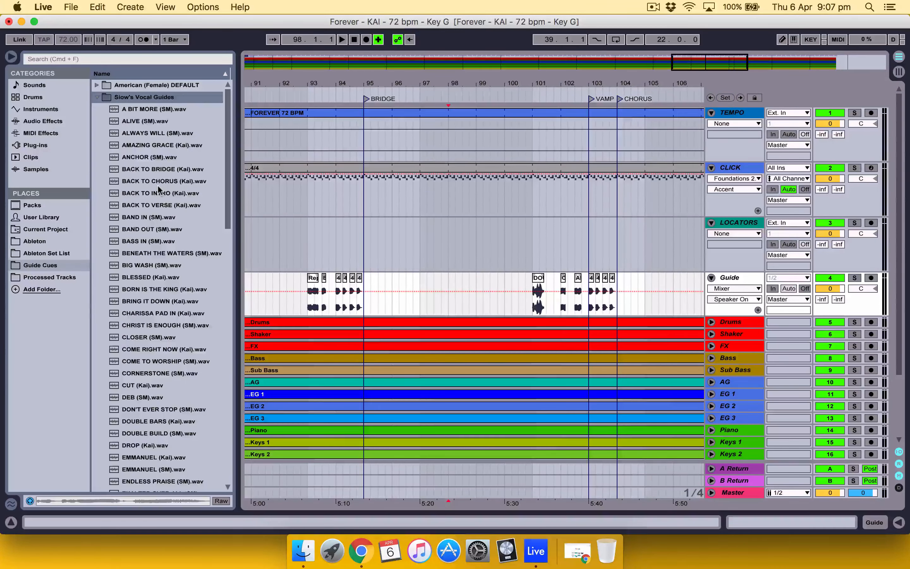
scroll(158, 190, down, 1)
scroll(158, 190, down, 4)
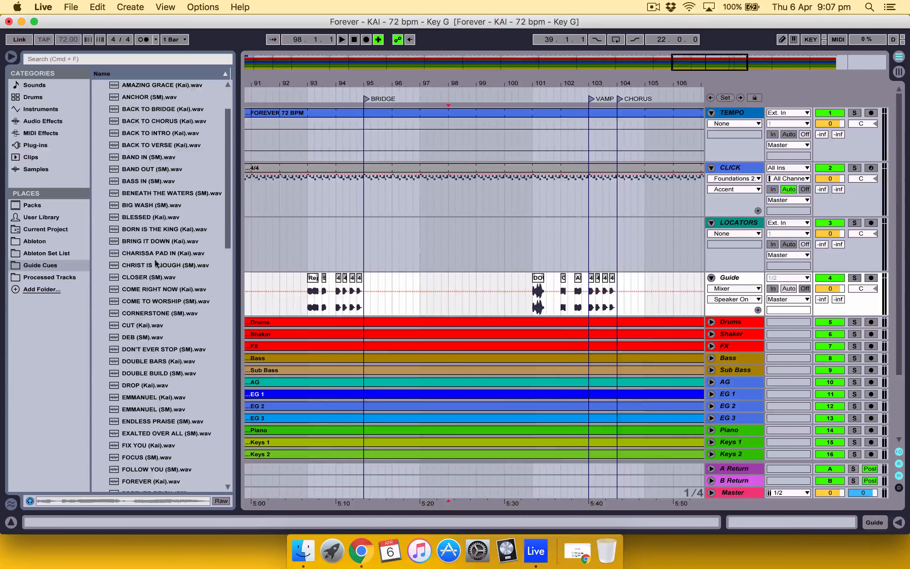
drag(152, 376, 451, 291)
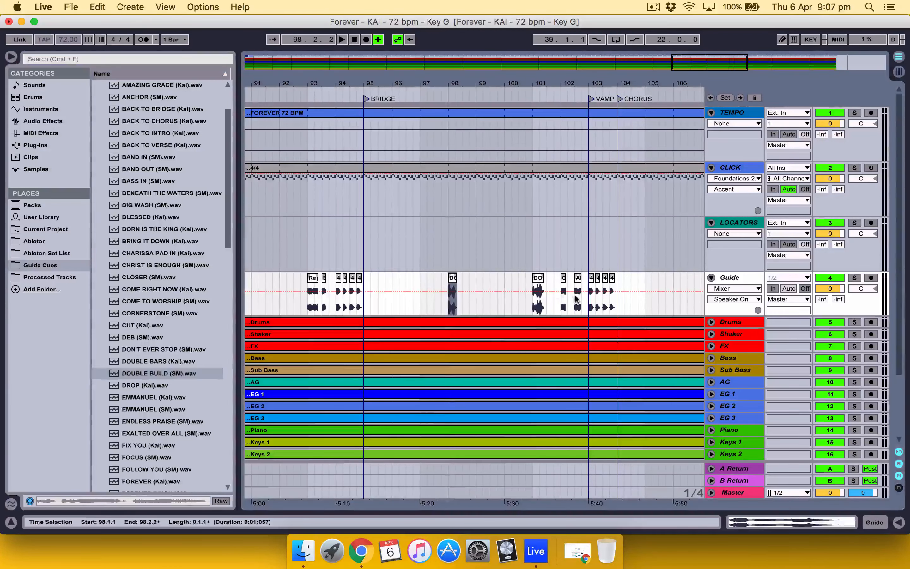
Step: Copy the last two count-in clips of bar 103 to 98.3.1 on the Guide track and play the cues back from 93.1.1
drag(608, 306, 614, 305)
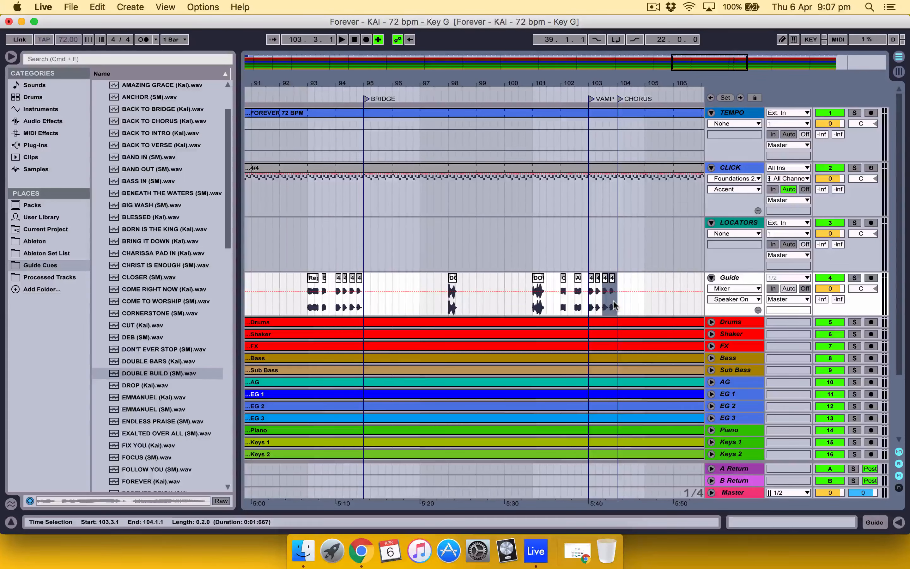
key(super+c)
click(465, 304)
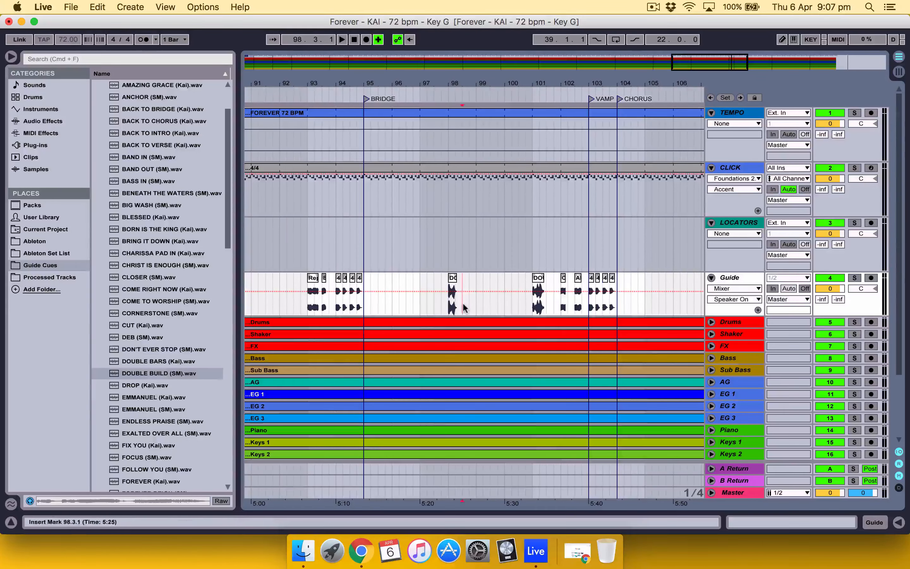
key(super+v)
click(310, 299)
key(space)
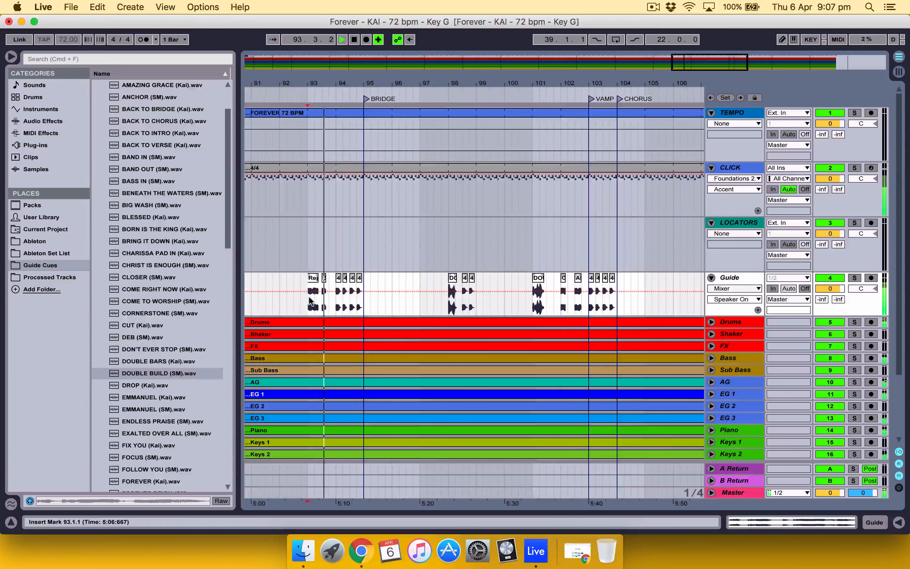
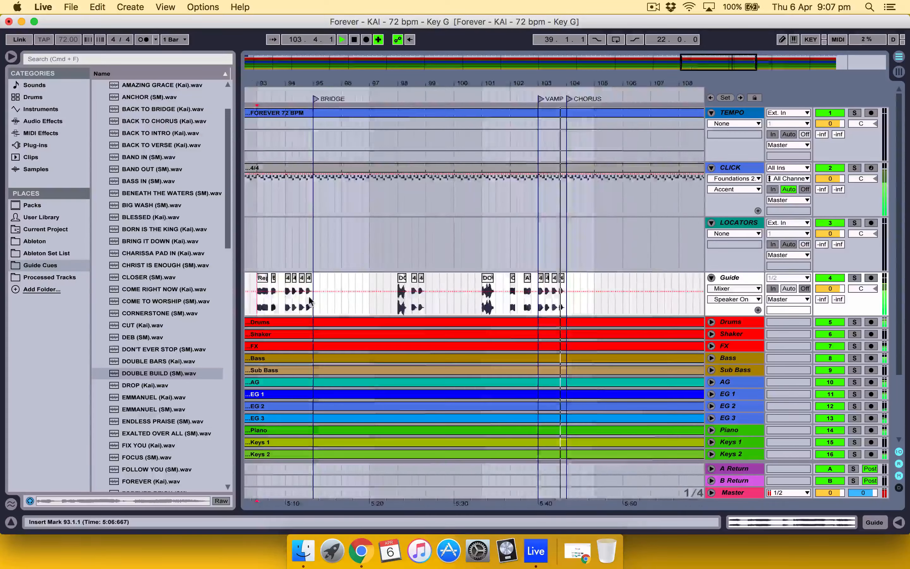
click(560, 303)
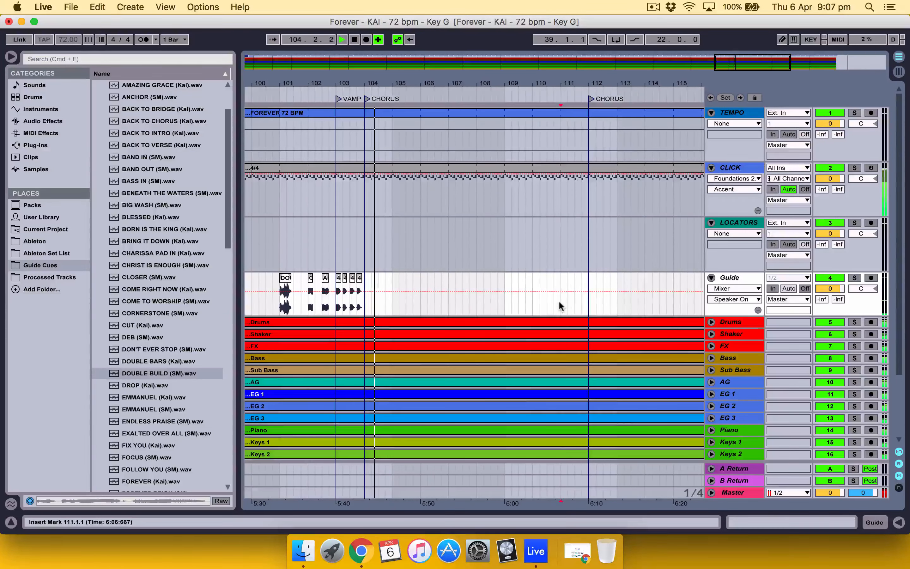
key(super+v)
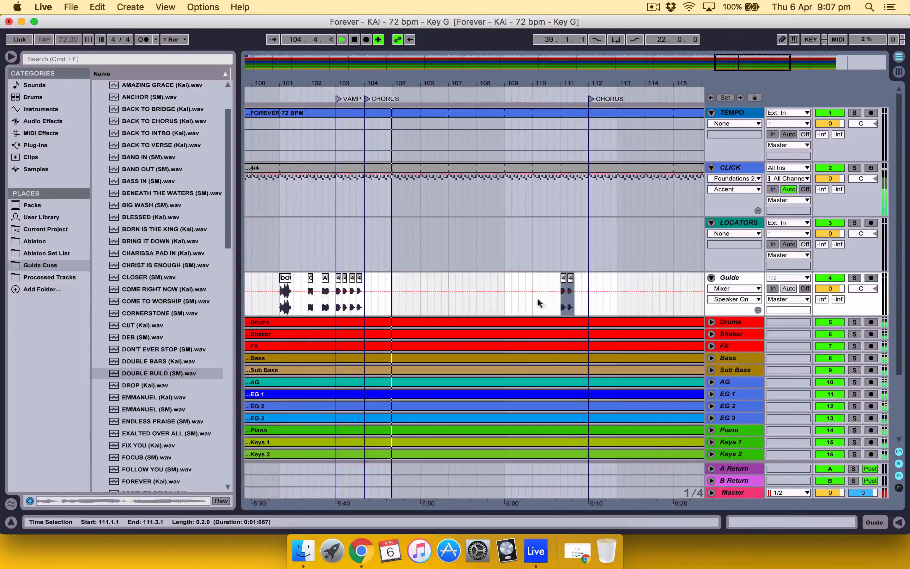
key(Delete)
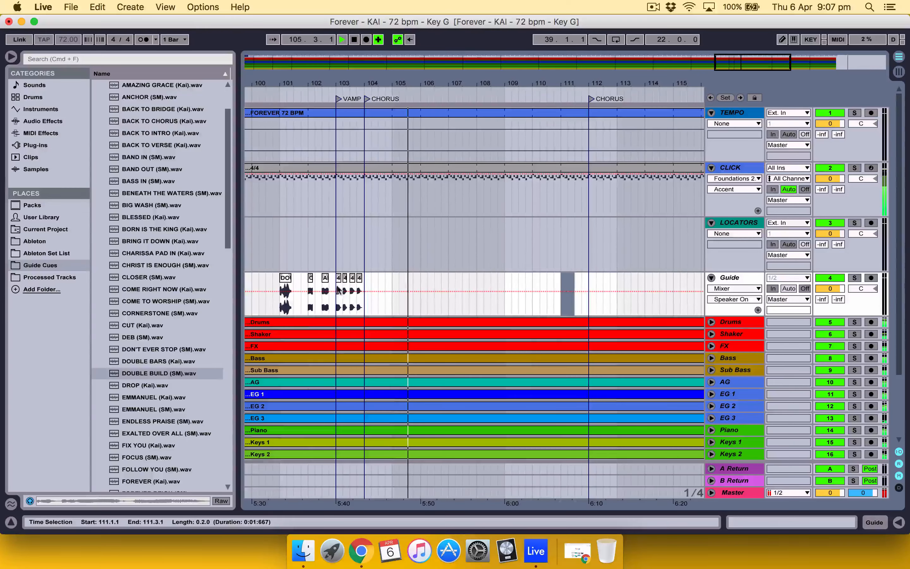
Step: Copy the four count-in clips of bar 103 to 111.1.1 on the Guide track, ahead of the following Chorus locator
drag(336, 306, 361, 305)
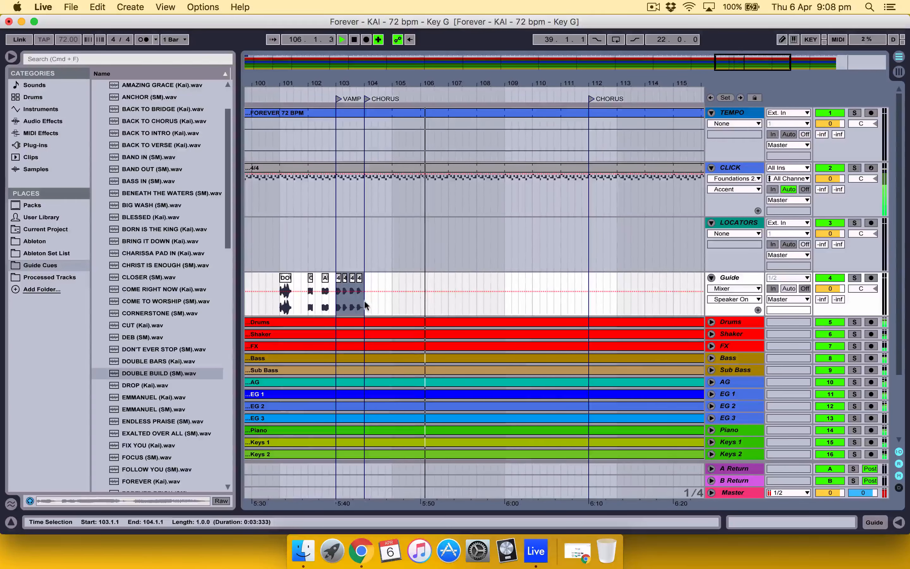
click(560, 303)
key(super+v)
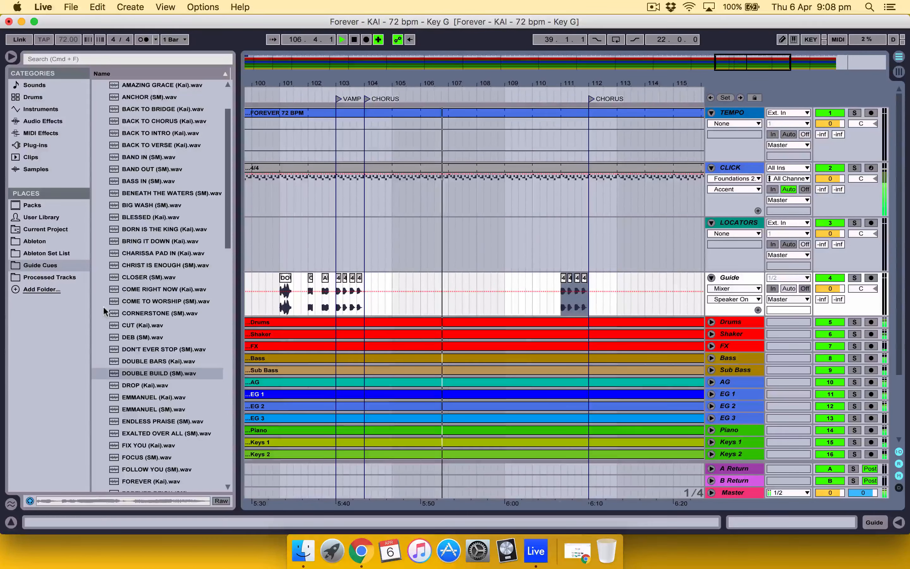
Step: Place Repeat Chorus Slow.wav at 110.1.1 and All In.wav at 110.3.1 on the Guide track from the American (Female) DEFAULT folder
scroll(132, 207, up, 3)
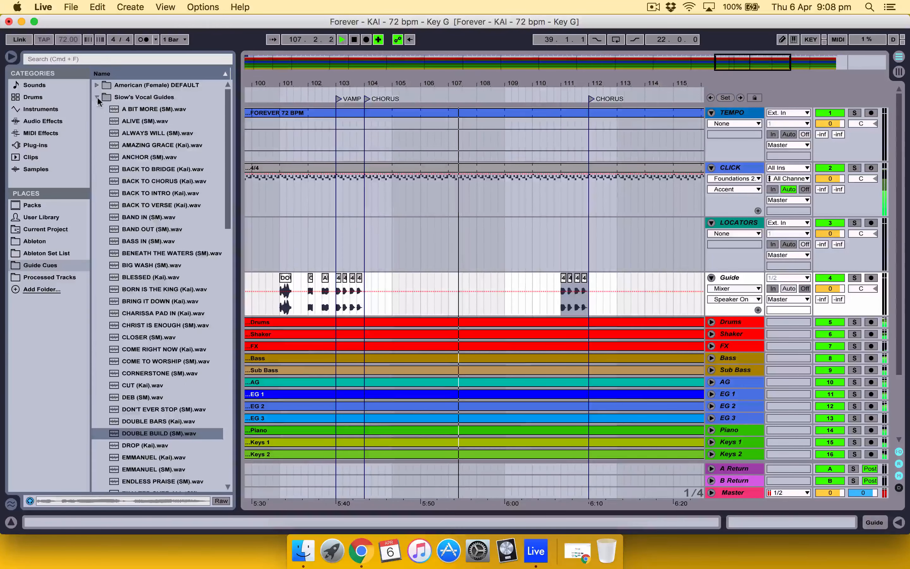
click(97, 97)
click(97, 85)
scroll(123, 311, down, 10)
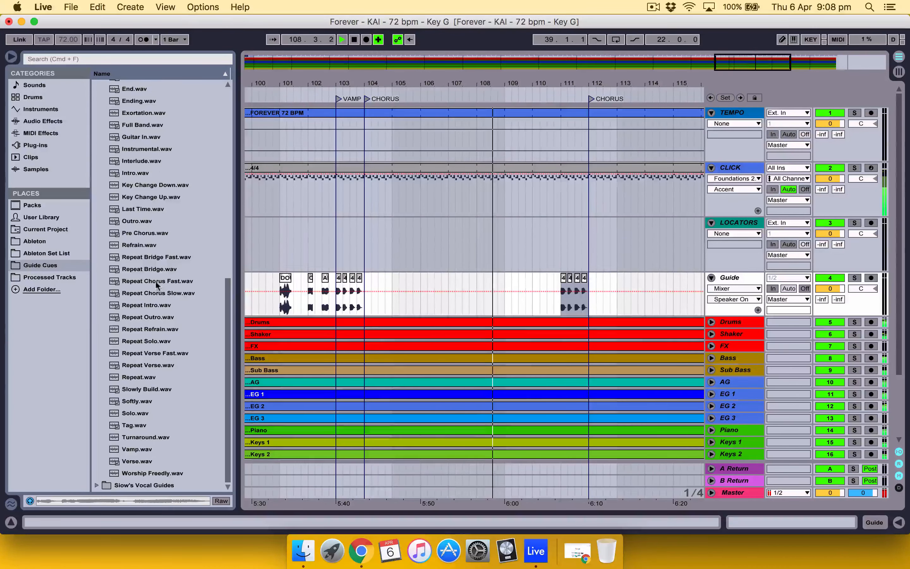
click(186, 296)
drag(187, 298, 533, 313)
scroll(162, 263, up, 8)
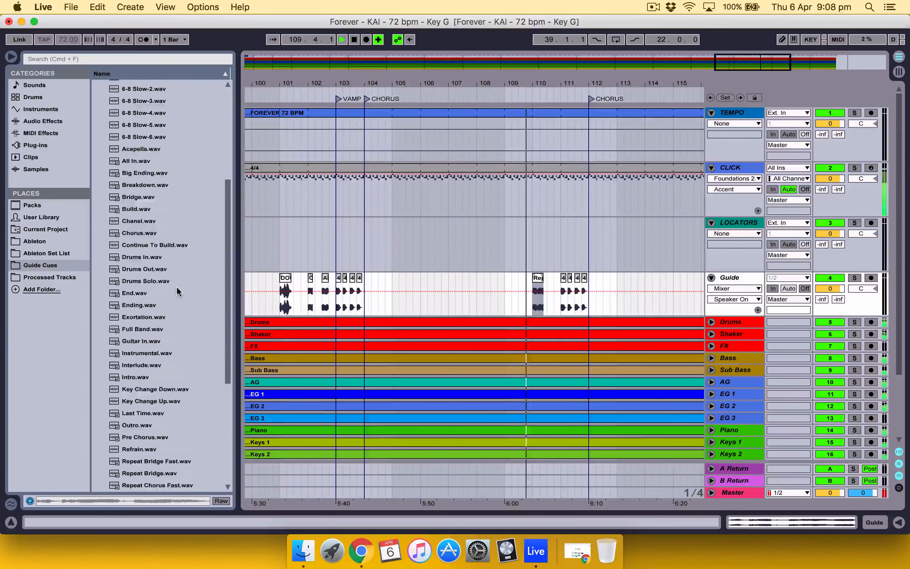
drag(137, 221, 550, 290)
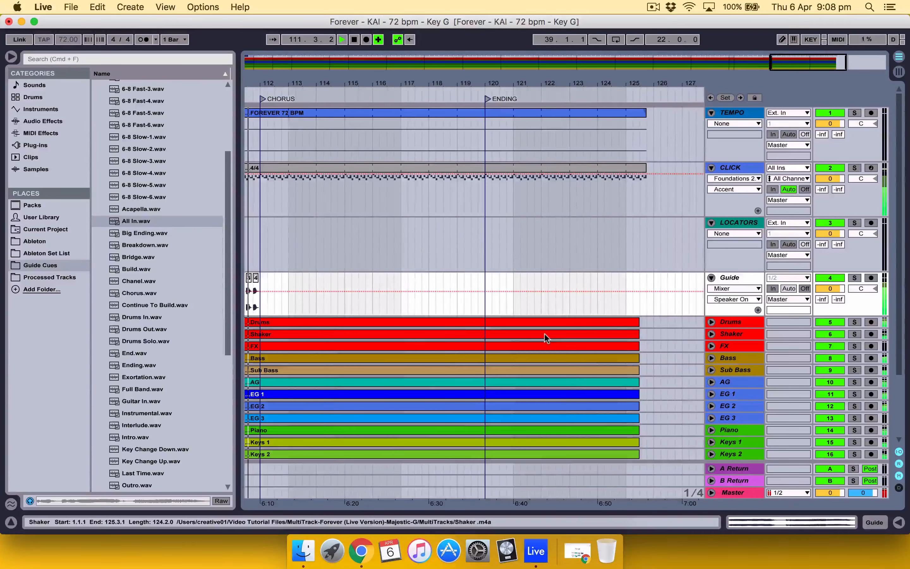
Step: Paste the four count-in clips at 119.1.1 and place Big Ending.wav at 118.1.1 on the Guide track, then stop playback
click(506, 306)
key(super+v)
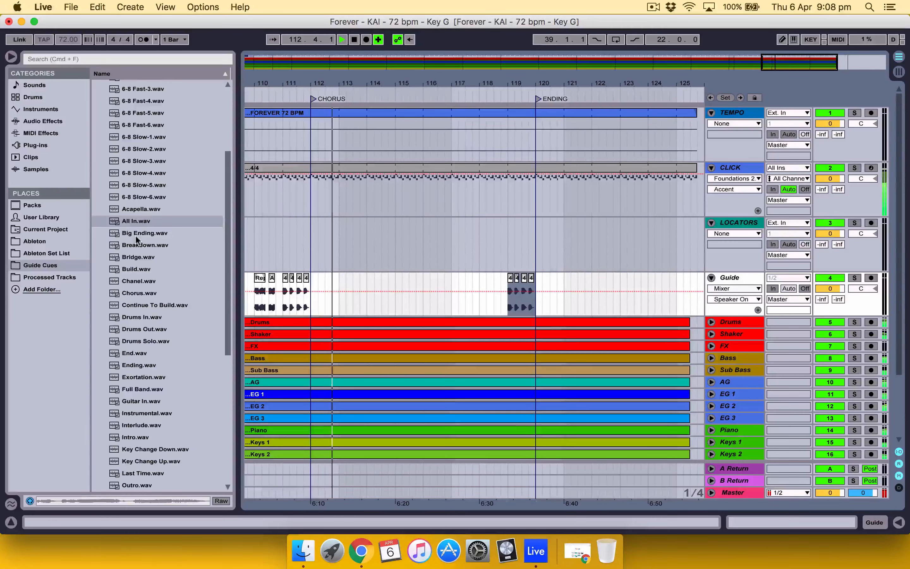
drag(145, 233, 479, 299)
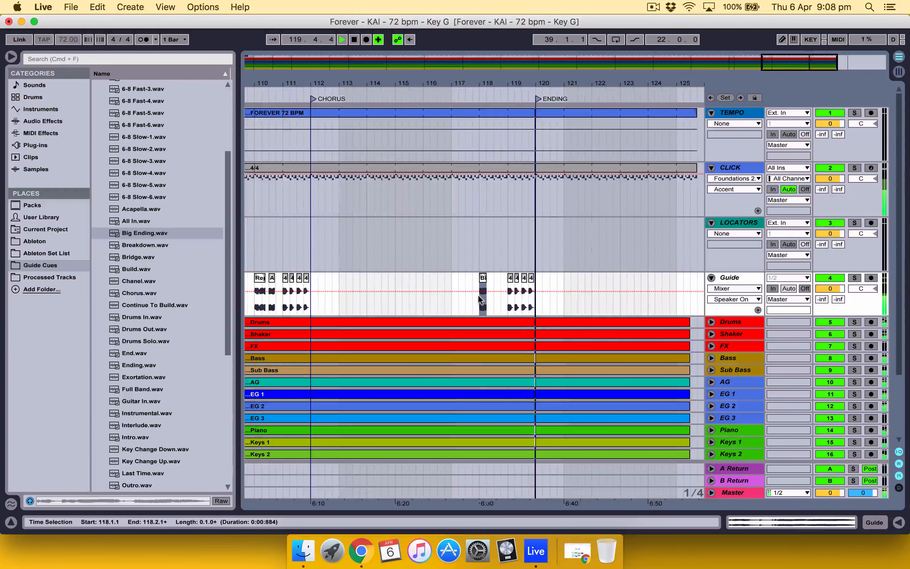
key(space)
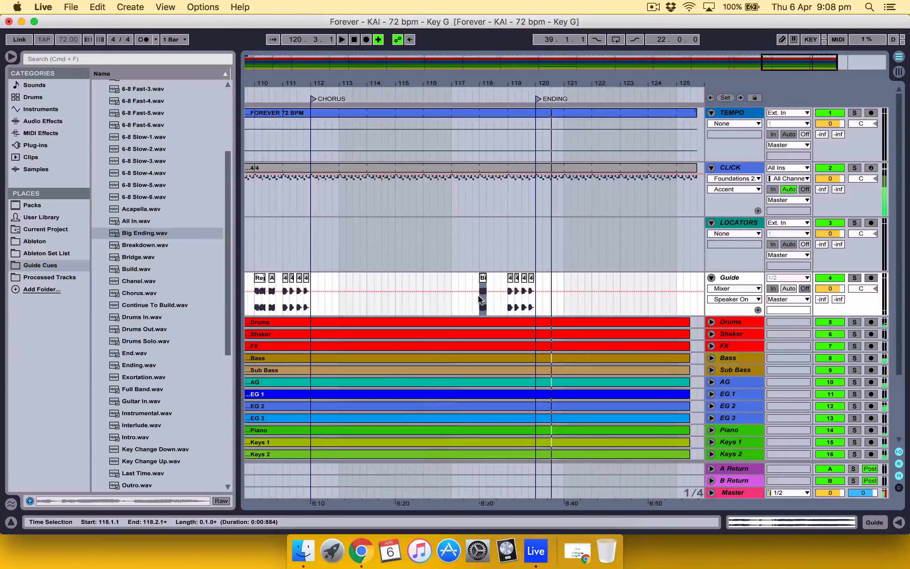
Step: Shorten the TEMPO and CLICK clips so they end at 125.3.1, level with the end of the audio stems
scroll(478, 296, left, 20)
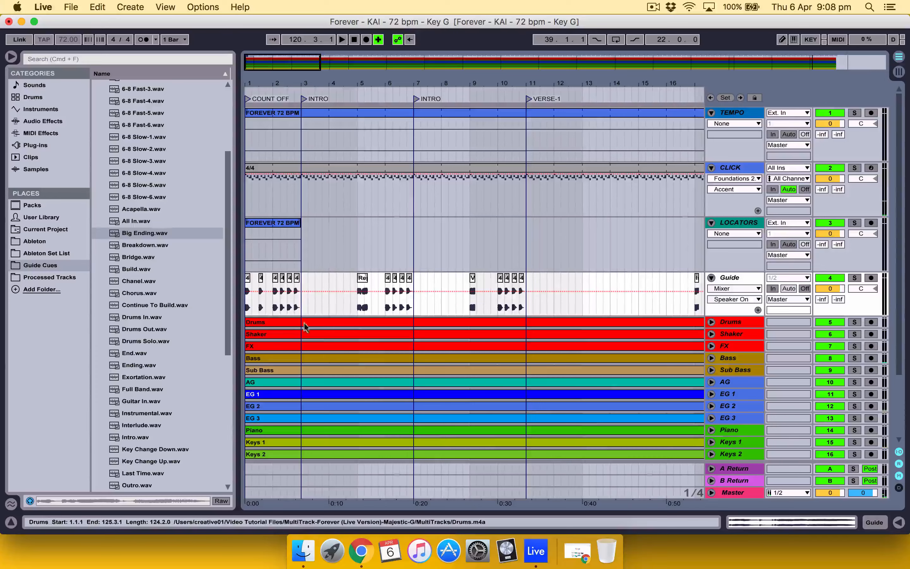
scroll(413, 325, right, 10)
scroll(413, 324, right, 20)
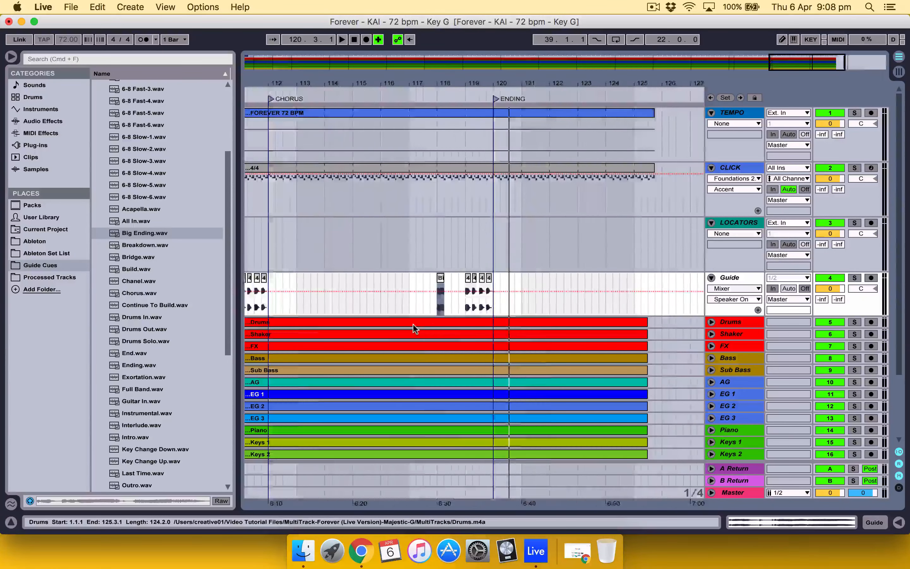
click(495, 114)
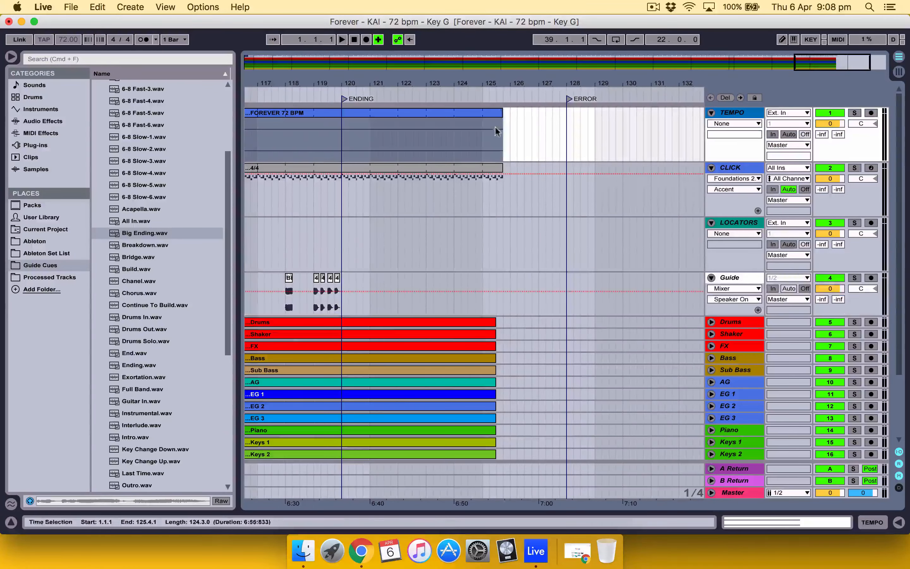
shift+click(495, 168)
drag(499, 167, 496, 168)
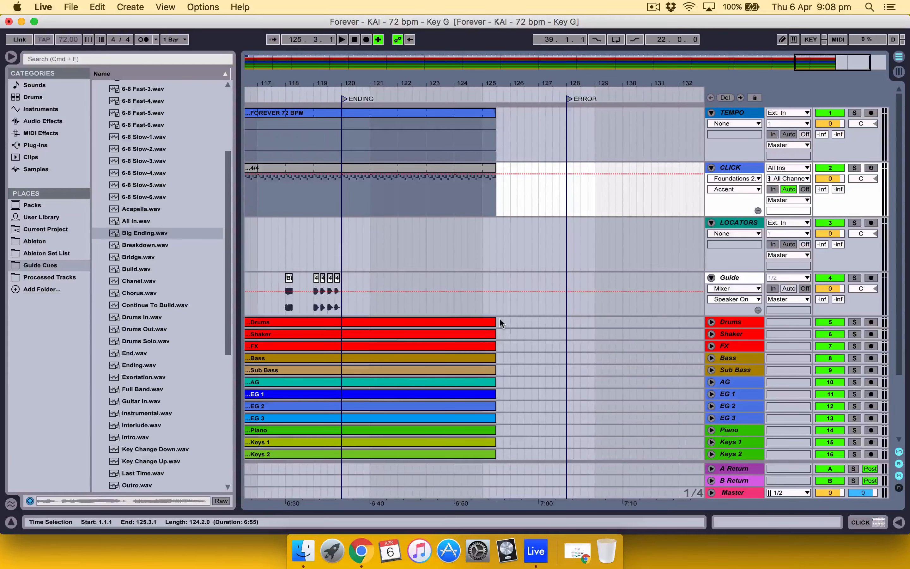
Step: Consolidate the whole Guide track from 1.1.1 to 125.3.1 into a single clip
scroll(499, 317, left, 5)
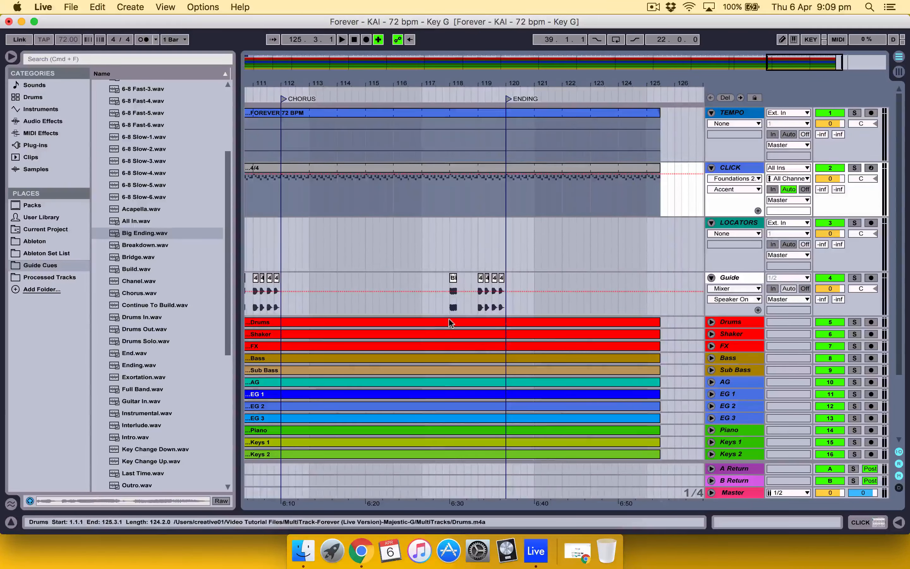
scroll(463, 321, left, 20)
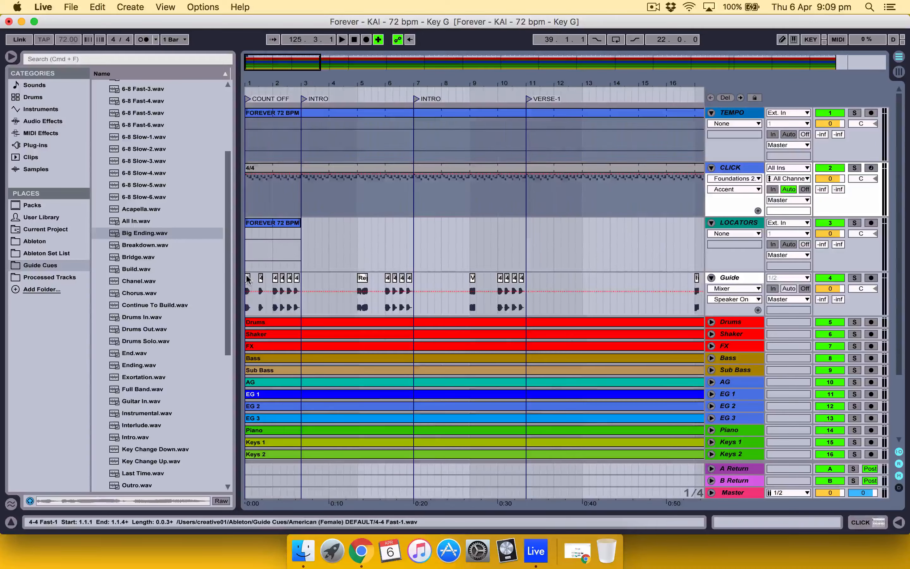
click(247, 278)
scroll(304, 287, right, 12)
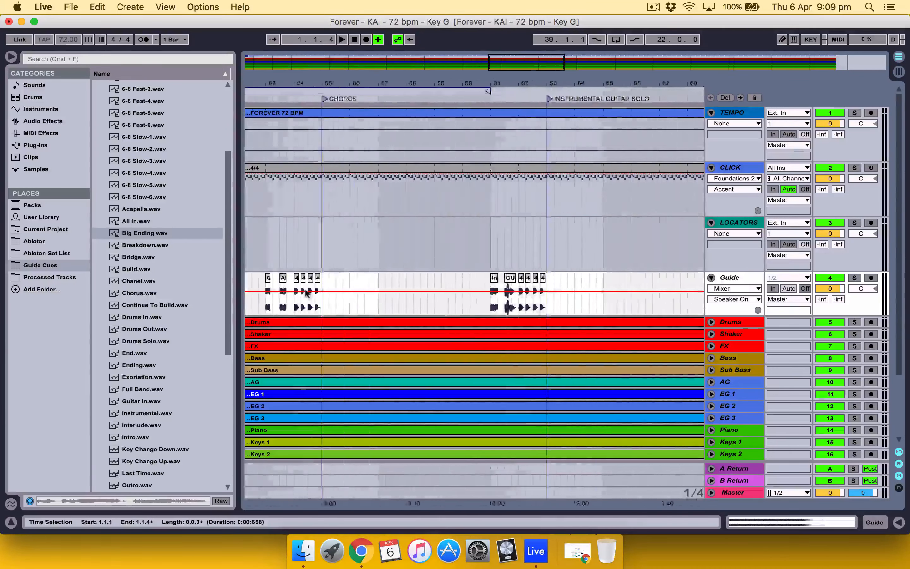
scroll(304, 288, left, 12)
scroll(304, 288, down, 1)
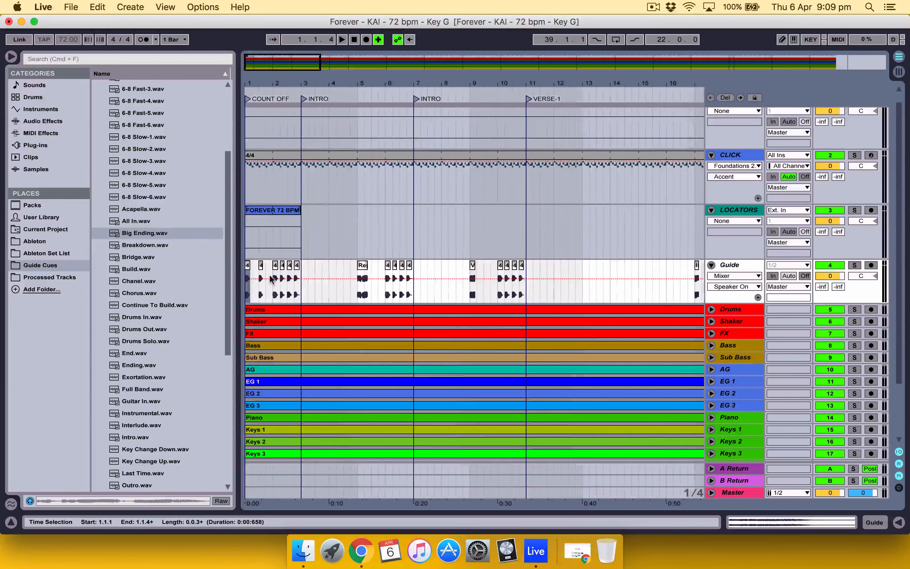
click(248, 267)
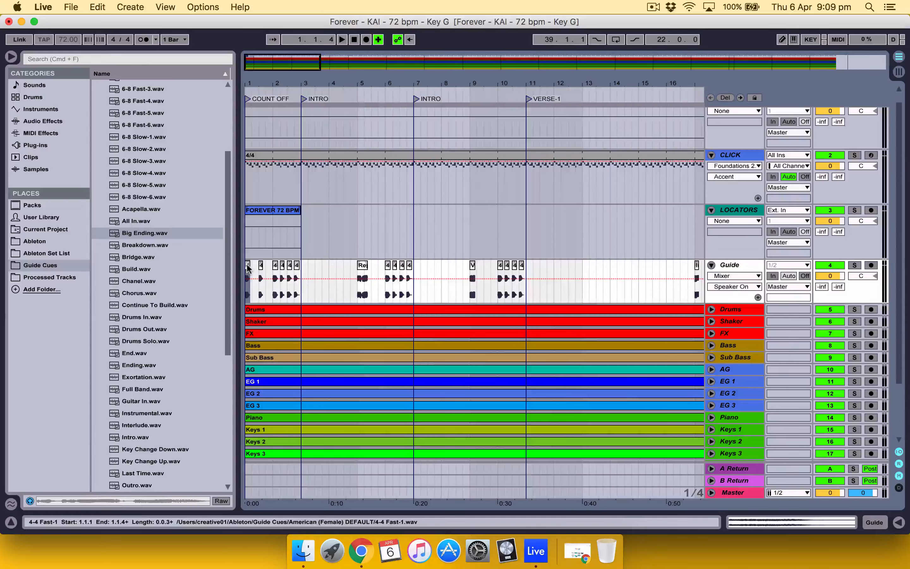
scroll(580, 270, right, 20)
scroll(581, 270, up, 1)
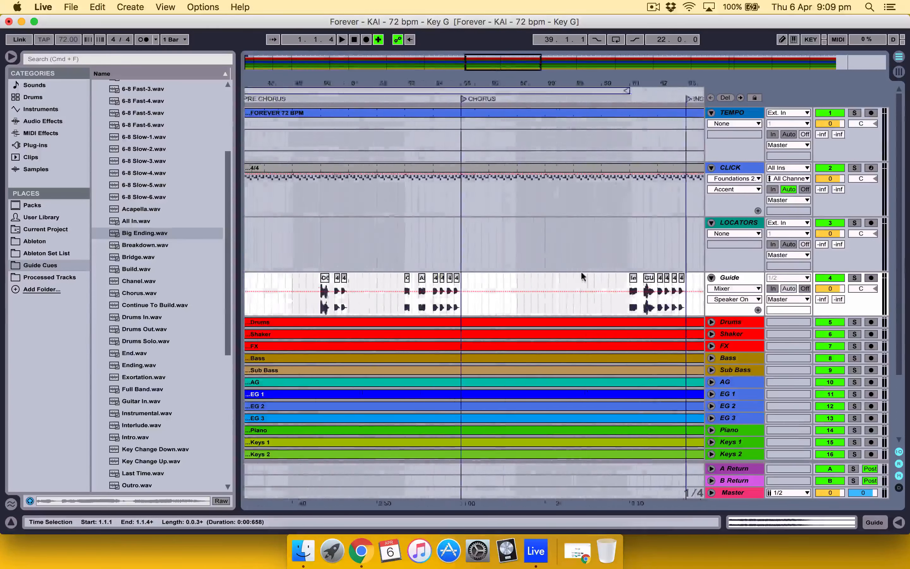
scroll(581, 270, right, 8)
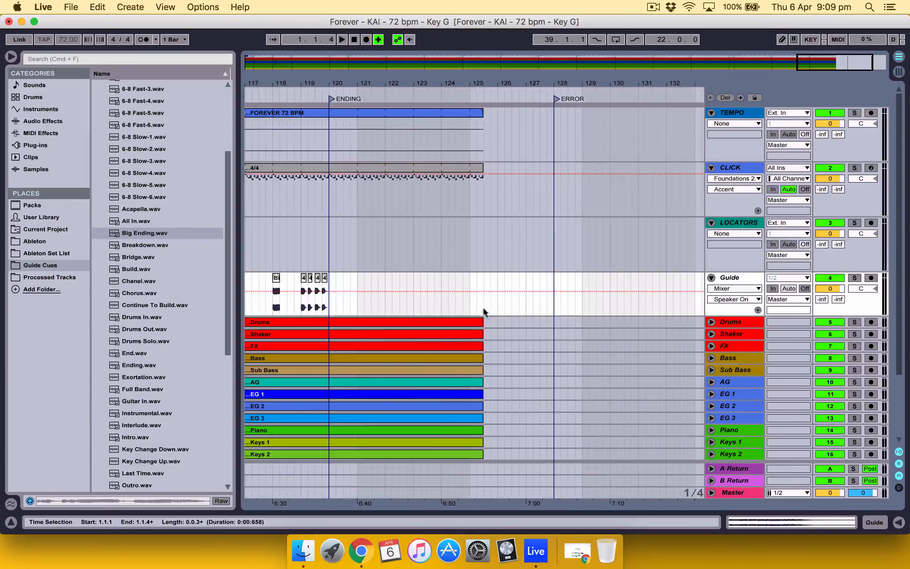
shift+click(481, 306)
scroll(481, 307, left, 10)
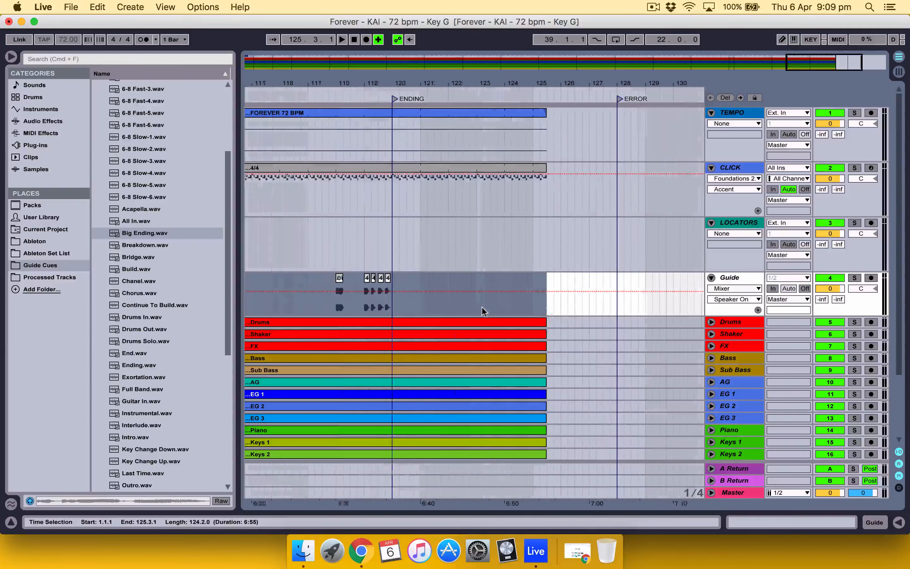
scroll(482, 307, left, 15)
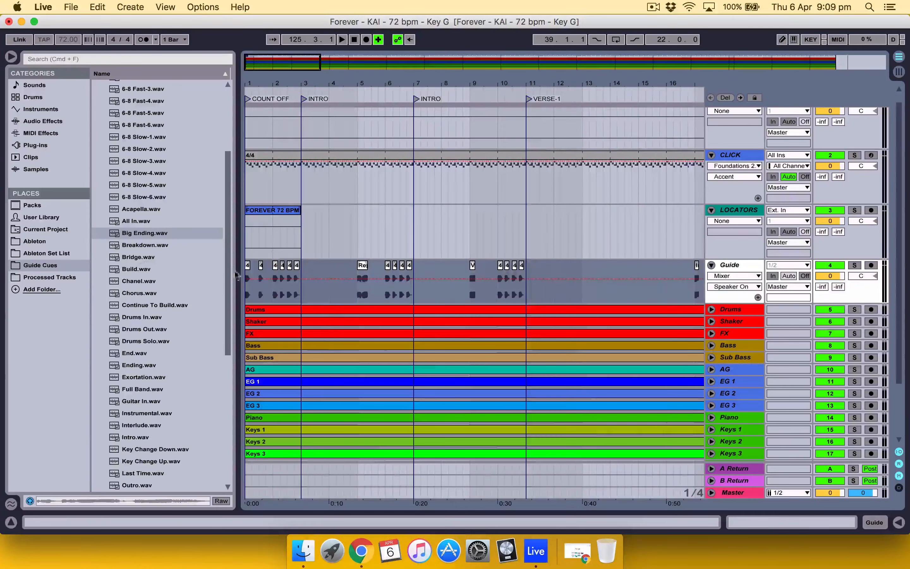
scroll(265, 272, down, 1)
scroll(265, 277, right, 17)
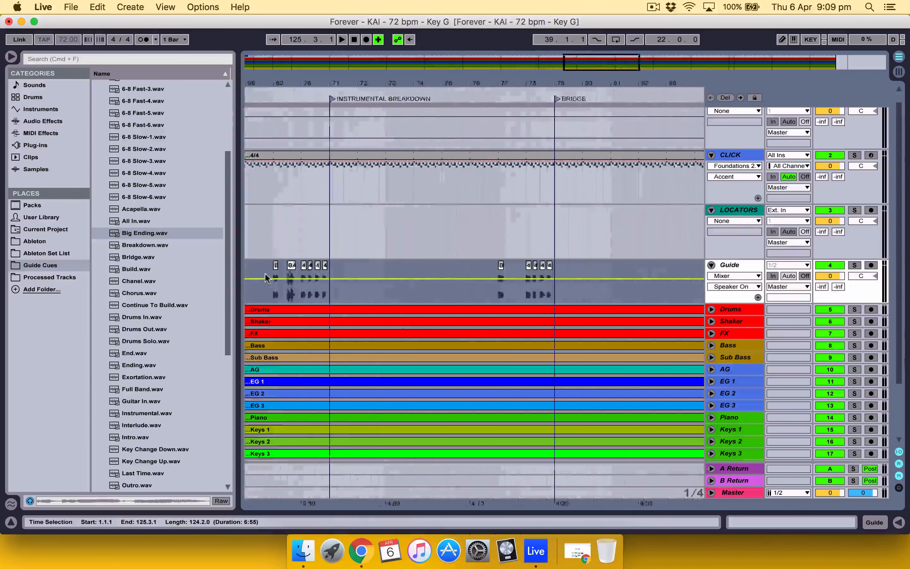
scroll(266, 277, up, 1)
scroll(265, 274, right, 6)
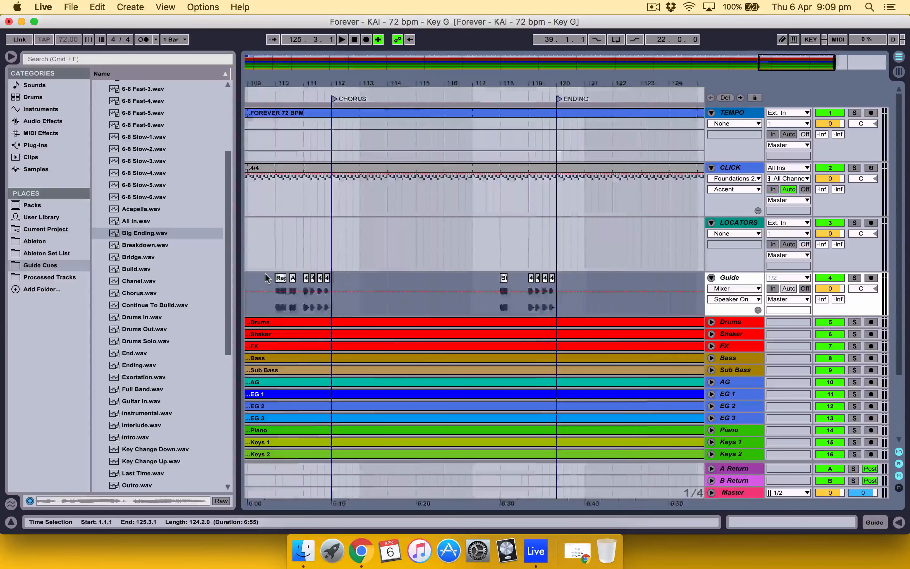
scroll(265, 276, right, 2)
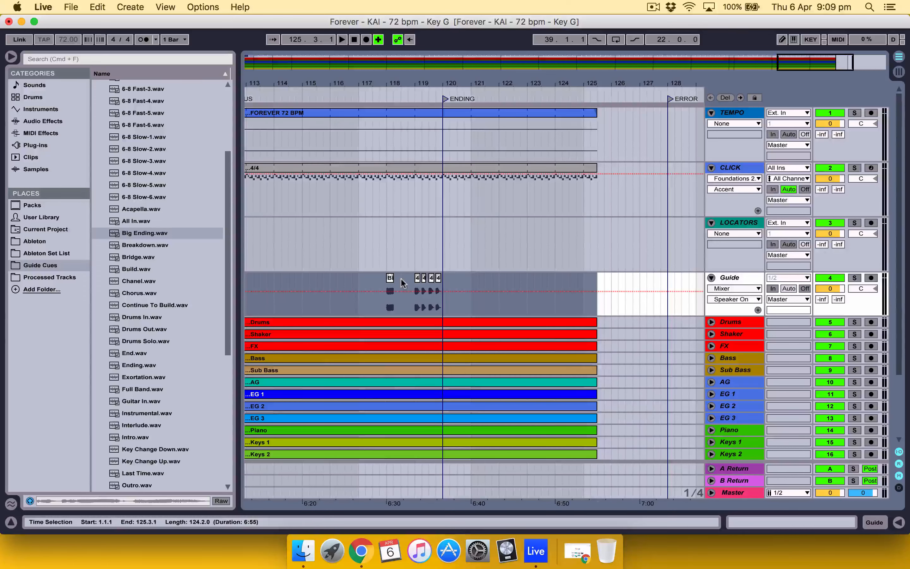
right_click(417, 278)
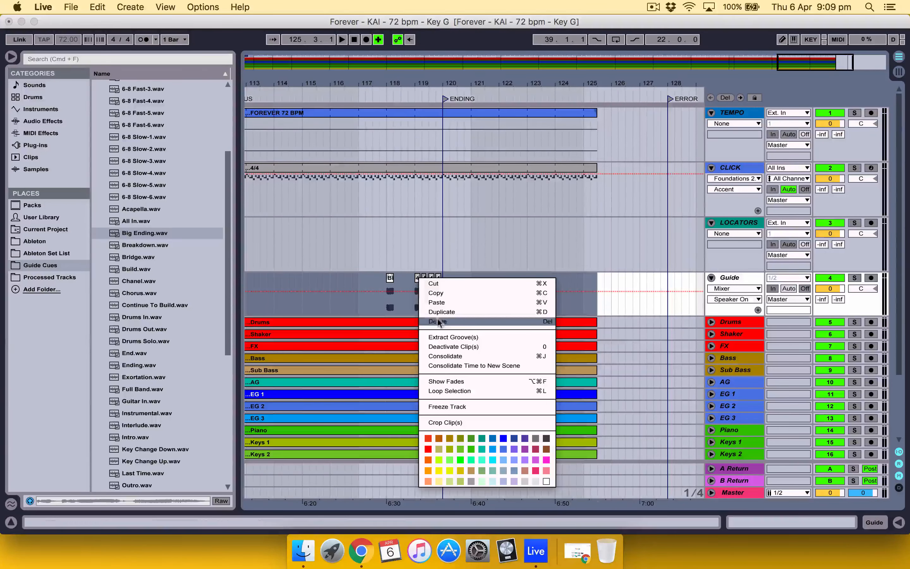
click(455, 356)
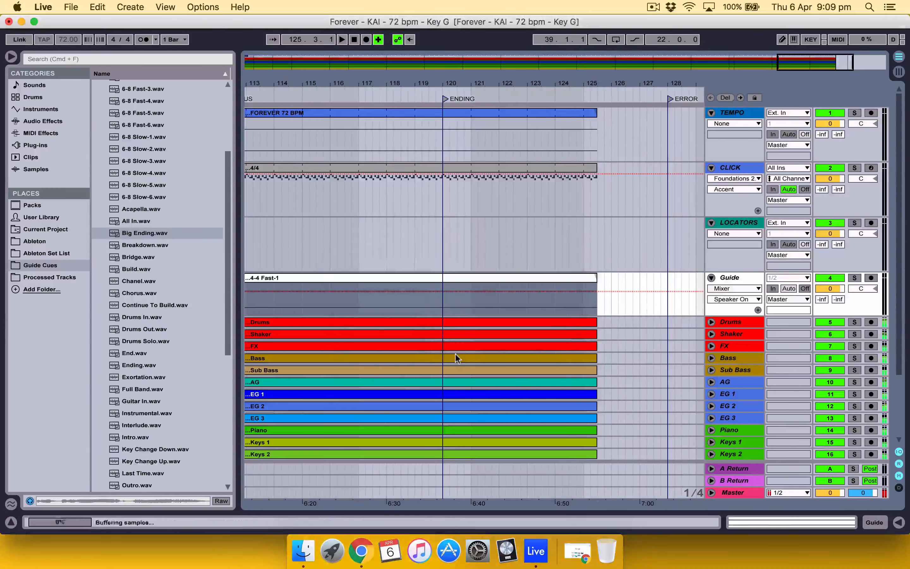
Step: Rename the consolidated clip on the Guide track as GUIDE
scroll(583, 273, left, 20)
scroll(583, 274, down, 1)
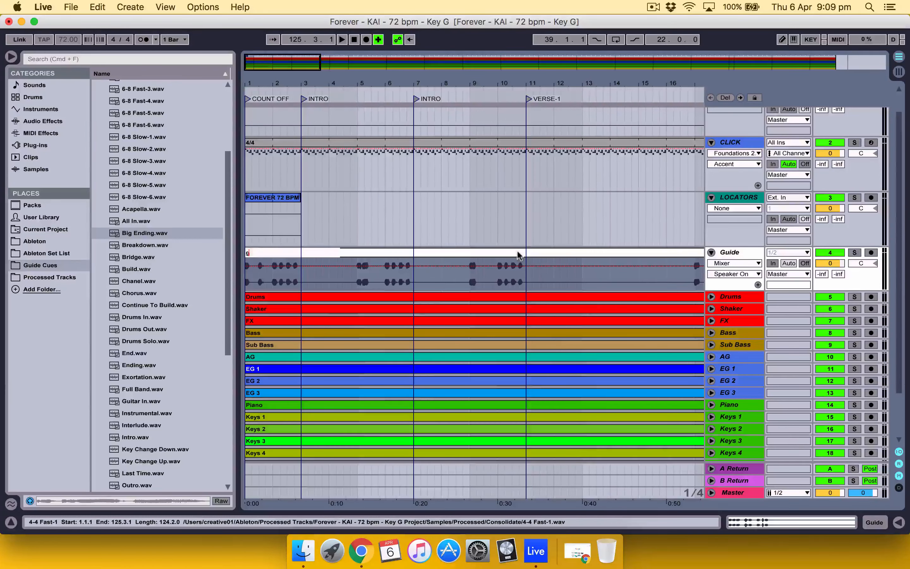
key(Return)
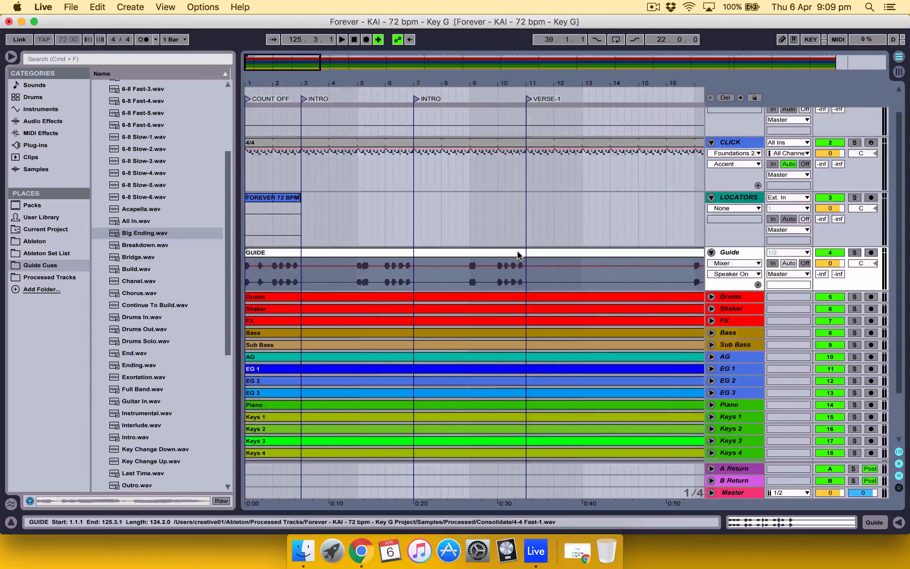
Step: Recolor all clips on every track in the arrangement to the same pale blue
scroll(517, 254, down, 3)
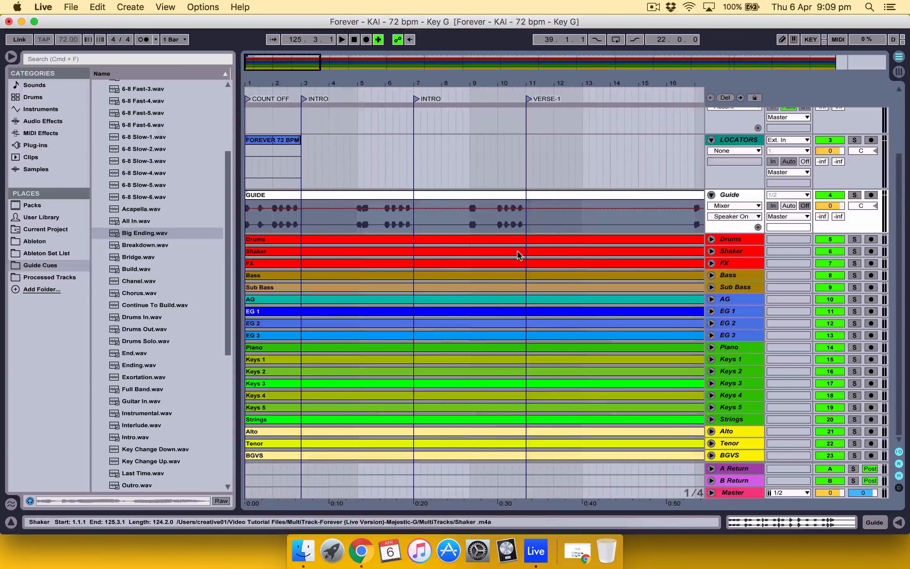
click(499, 241)
key(super+a)
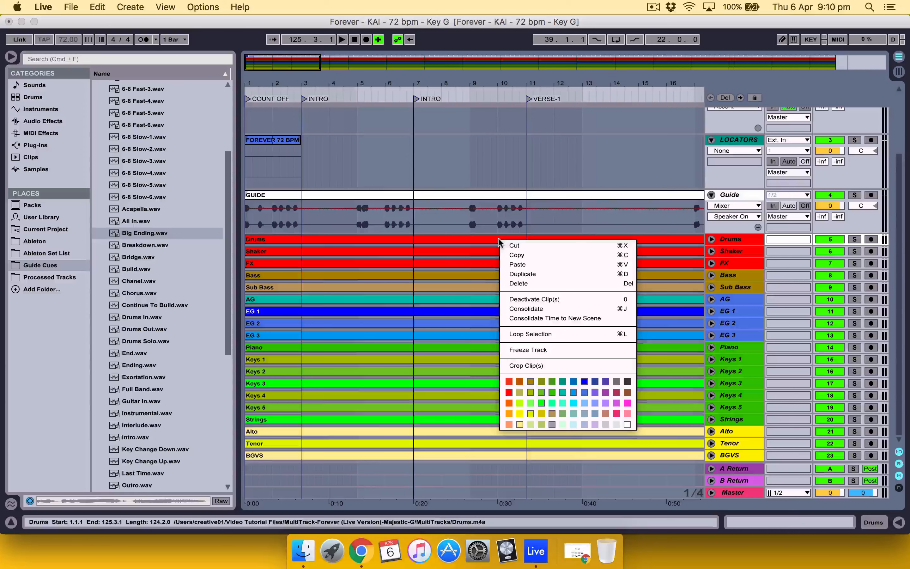
click(575, 423)
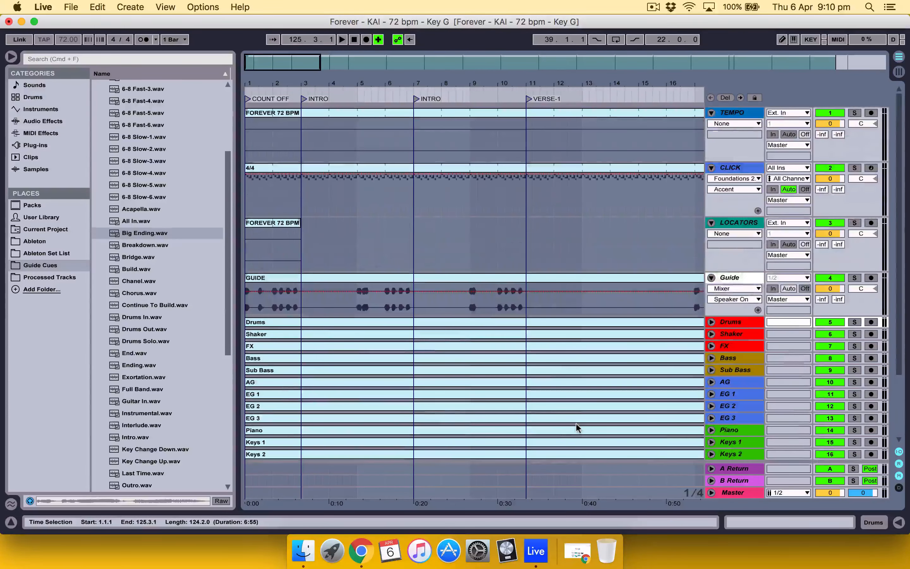
Step: Recolor all tracks from TEMPO through BGVS to the same pale blue as their clips
scroll(575, 422, up, 3)
click(739, 114)
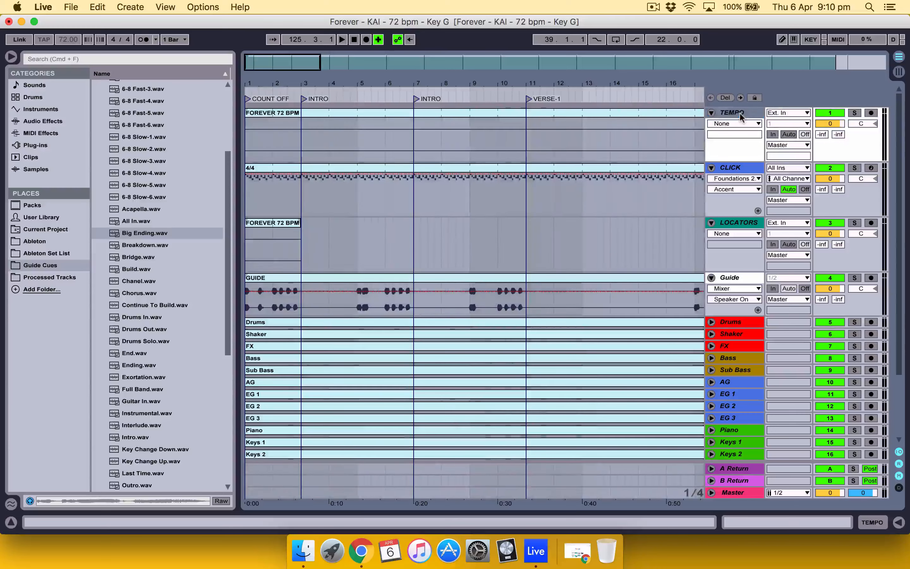
scroll(739, 113, down, 3)
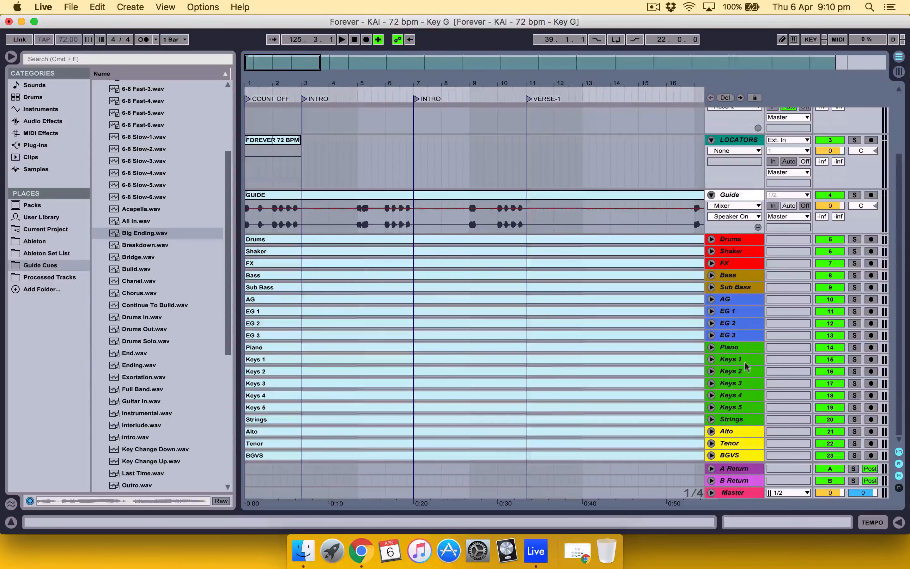
click(735, 456)
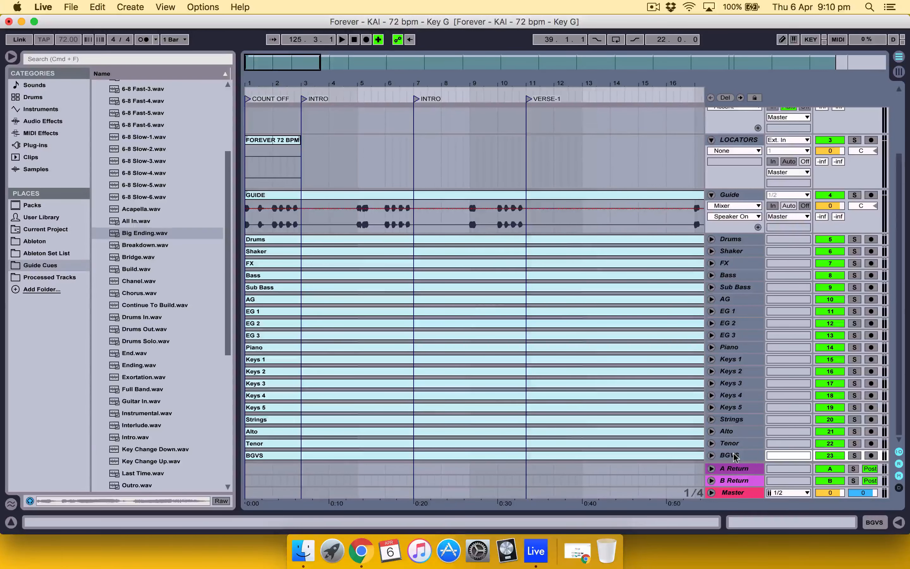
right_click(735, 456)
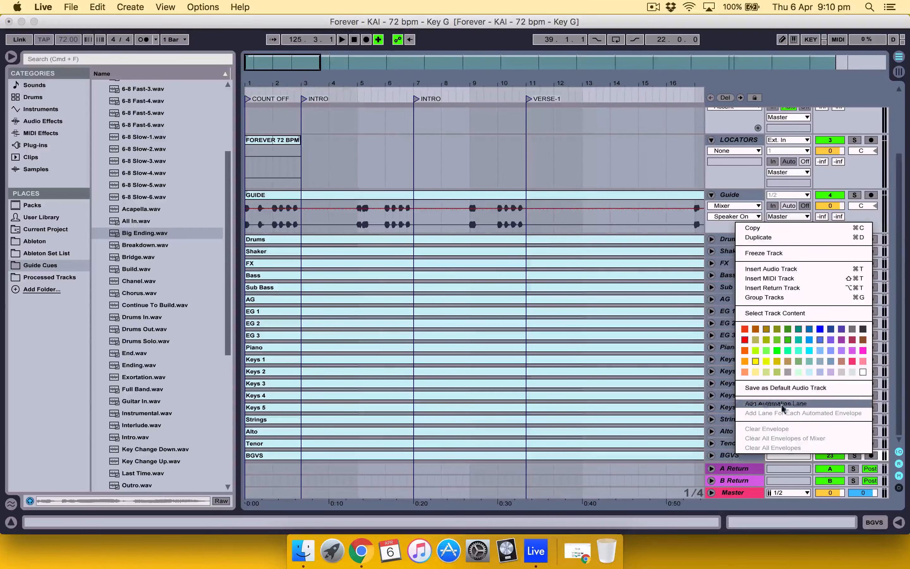
click(804, 373)
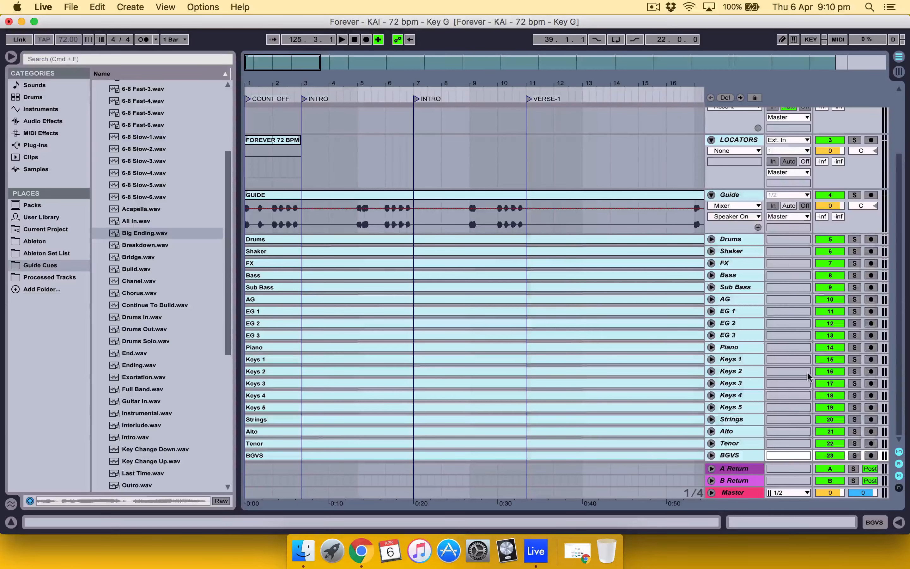
Step: Group the stem tracks from Drums through BGVS into one track group
scroll(694, 359, up, 3)
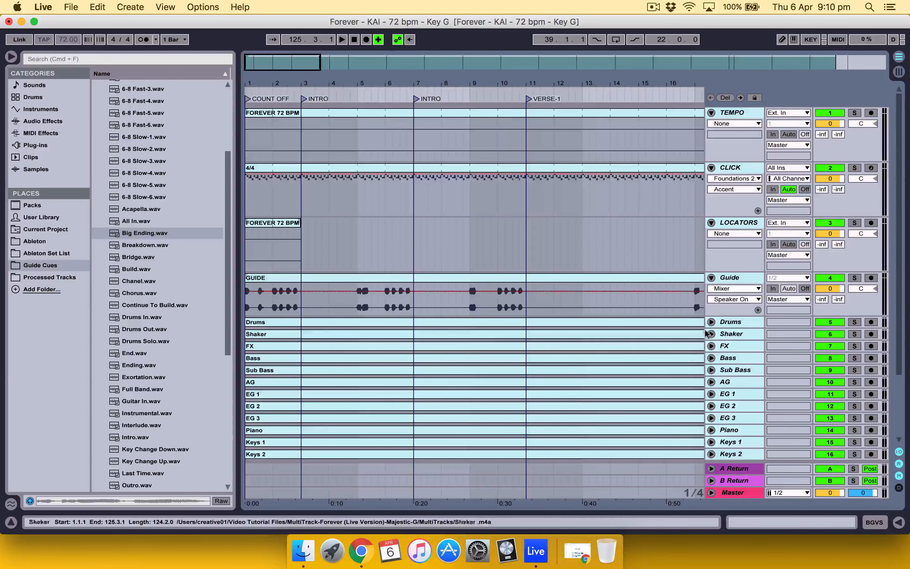
click(745, 322)
scroll(745, 322, down, 5)
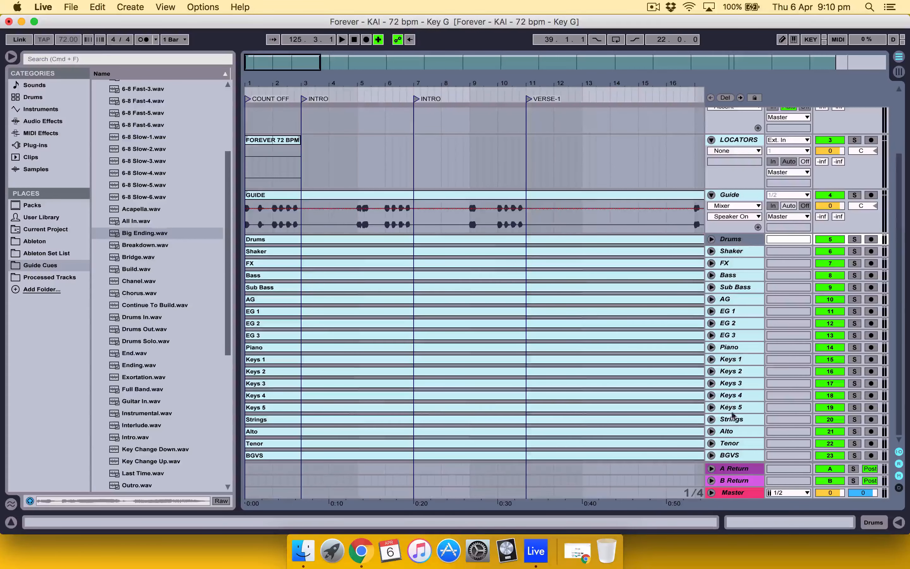
click(735, 455)
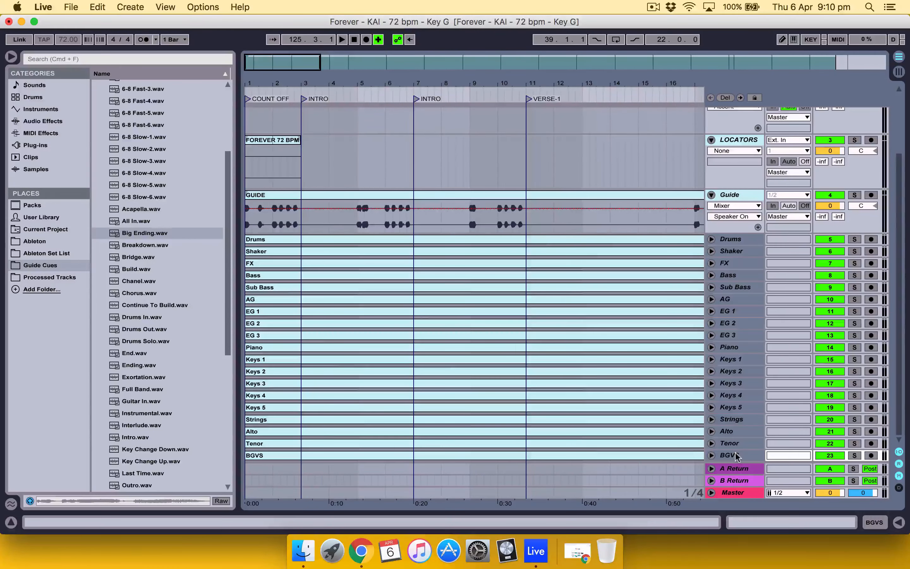
right_click(747, 348)
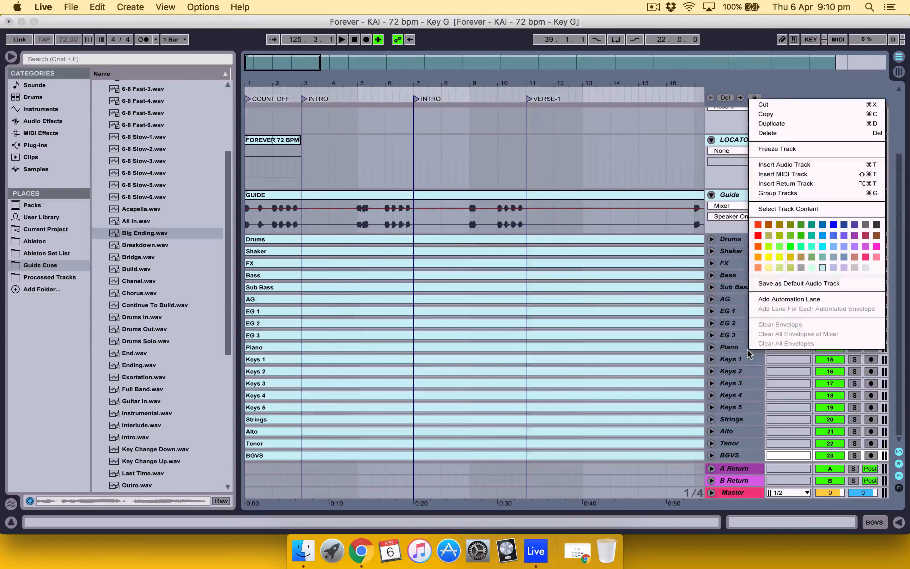
click(800, 193)
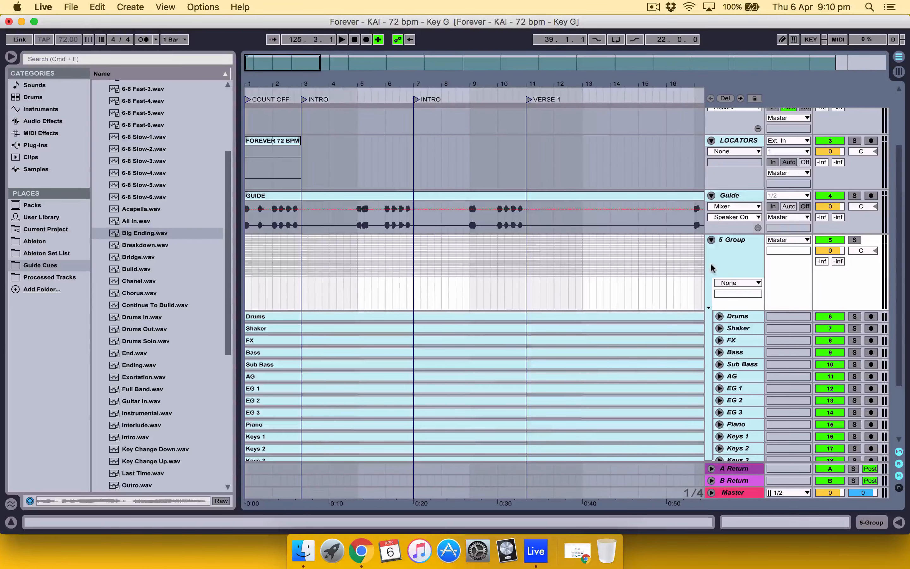
Step: Widen the track header area slightly and rename the new stem group as FOREVER
drag(704, 265, 693, 262)
click(726, 241)
key(super+r)
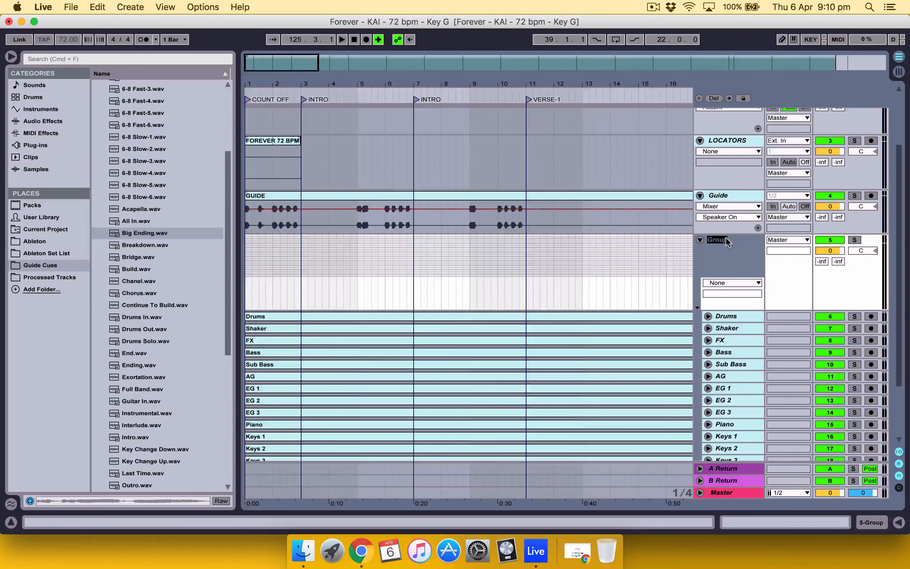
text(FOREVER)
key(Return)
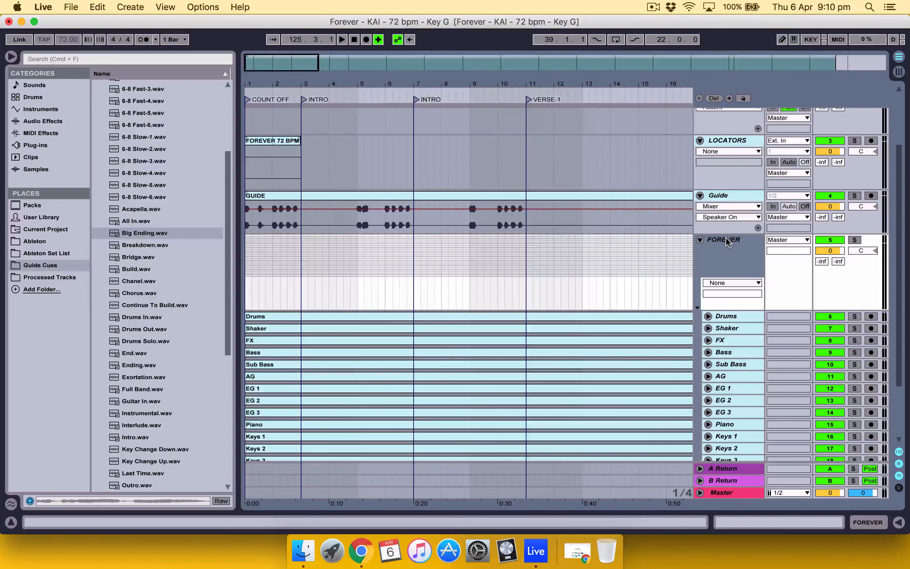
Step: Review the grouped tracks and the section locators along the timeline against the clip on the LOCATORS track
scroll(725, 240, up, 3)
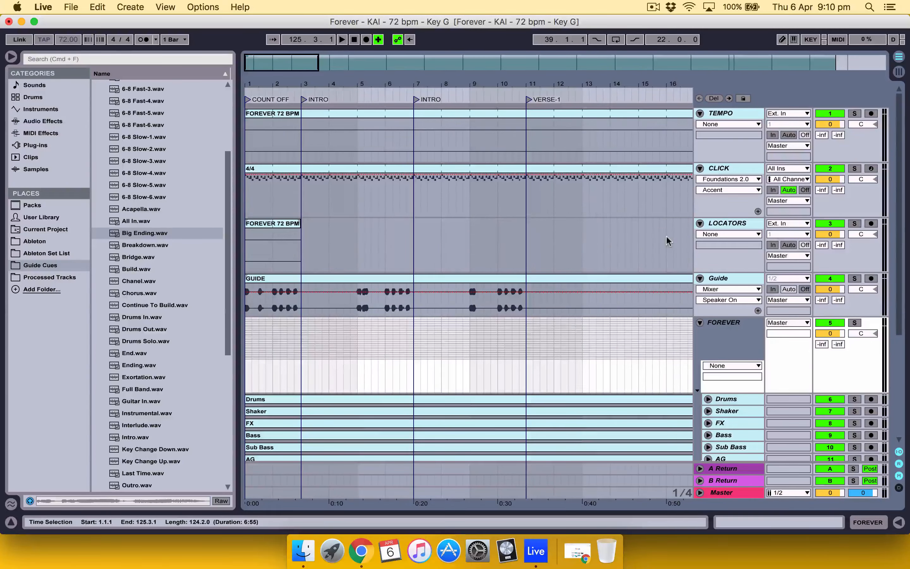
scroll(494, 254, down, 6)
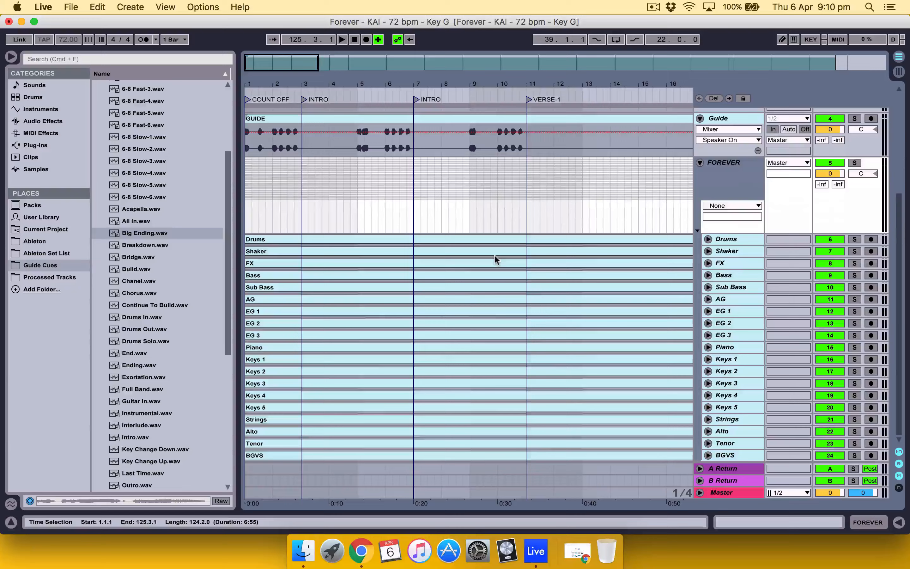
scroll(494, 254, up, 6)
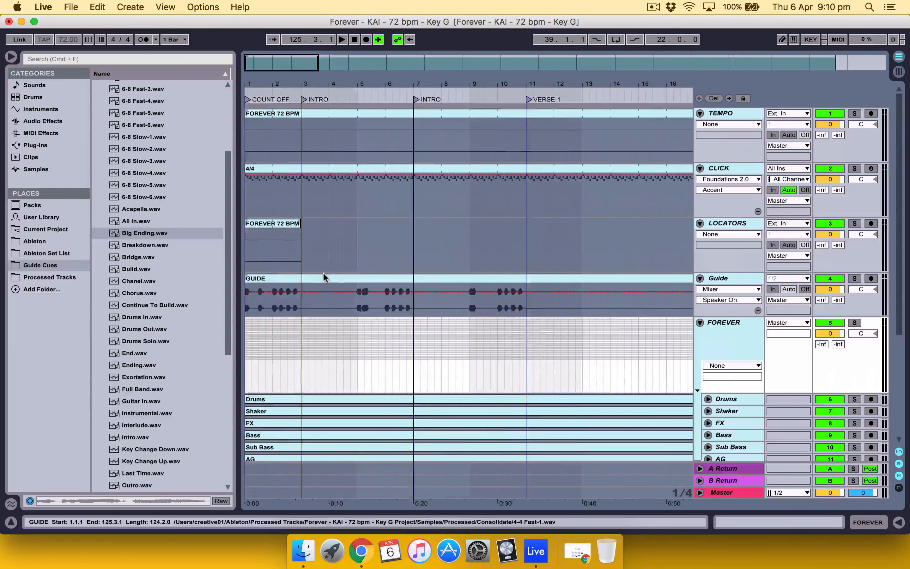
click(287, 226)
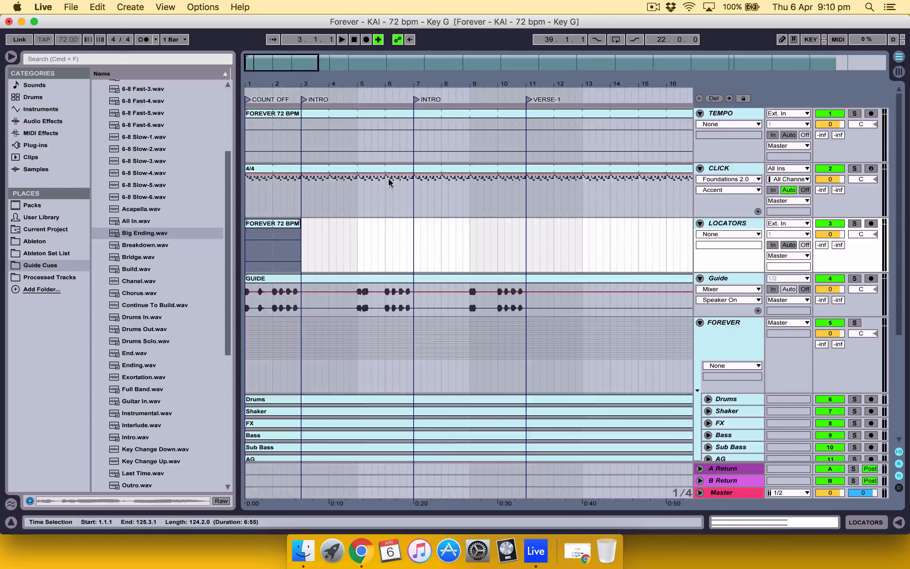
click(304, 99)
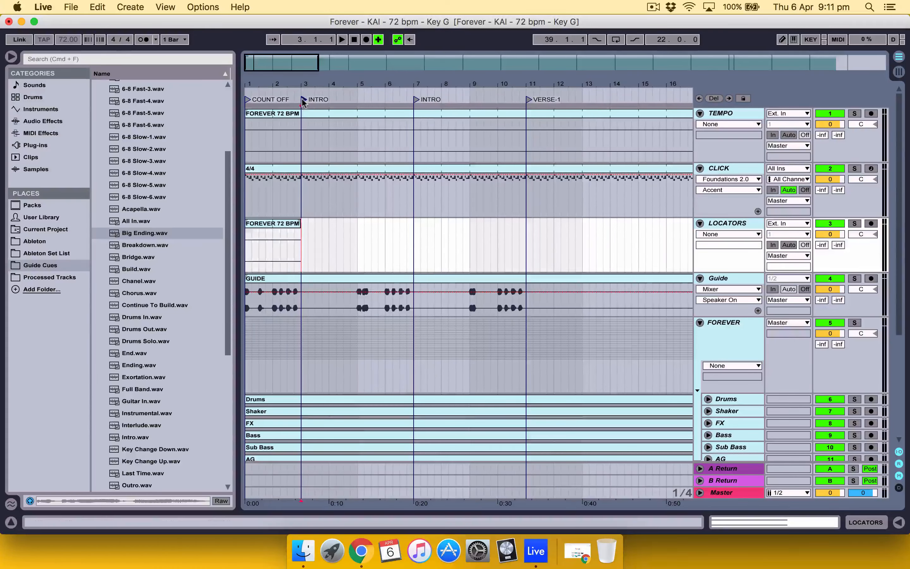
click(416, 100)
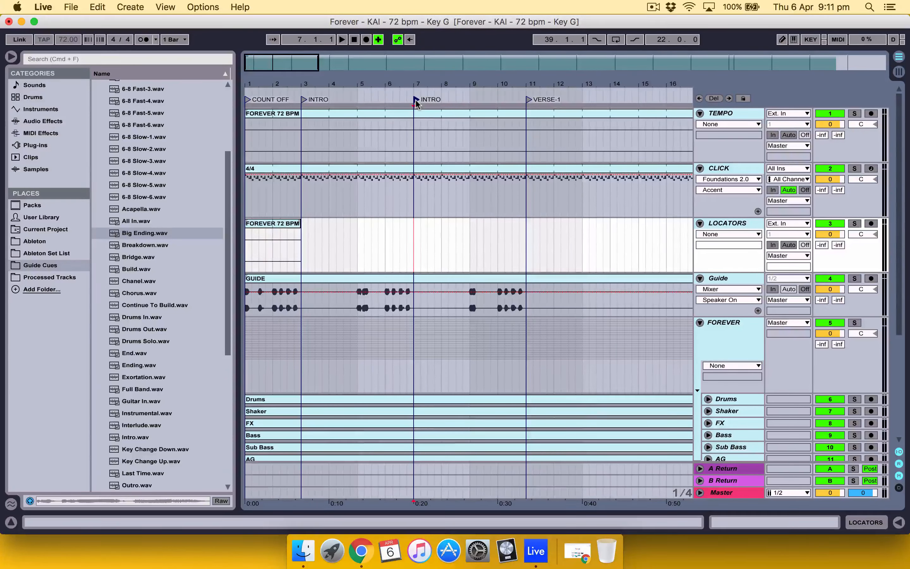
scroll(509, 182, right, 15)
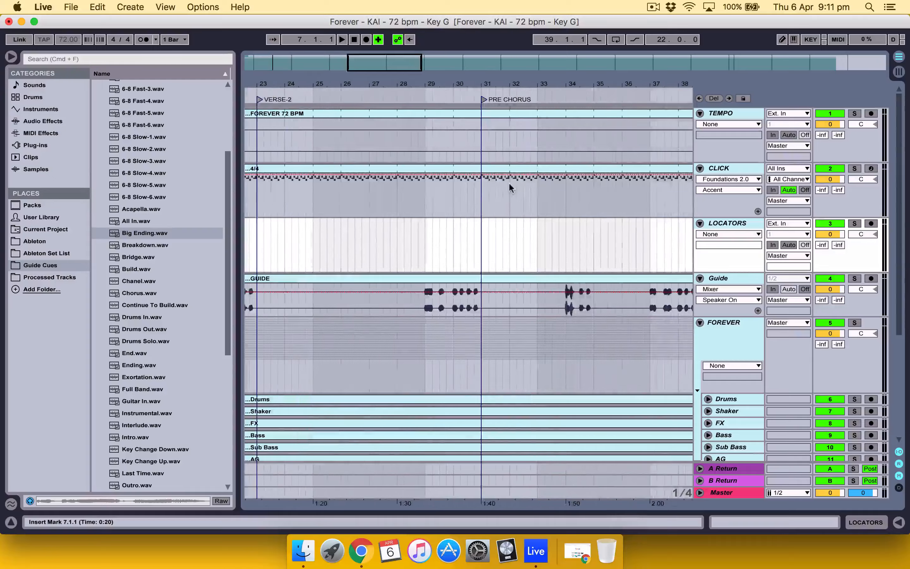
scroll(508, 182, right, 10)
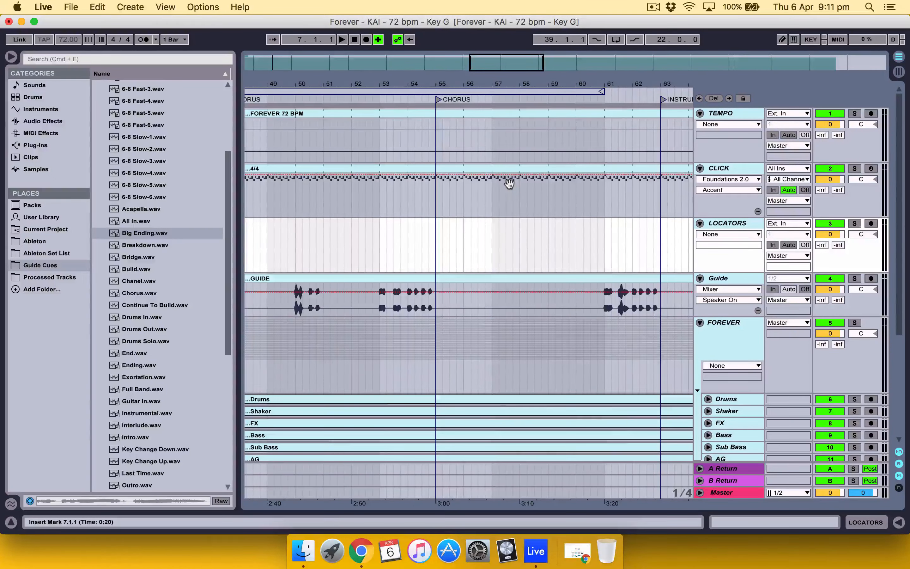
Step: Hide the browser and rename the count-off clip at the start of the LOCATORS track as COUNT IN
key(super+alt+b)
scroll(509, 183, left, 10)
scroll(509, 182, left, 20)
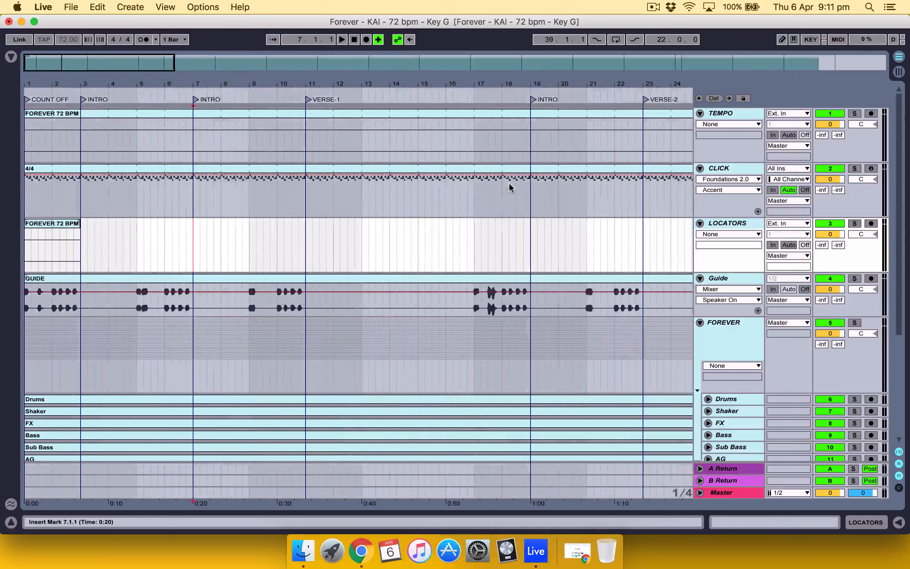
click(61, 225)
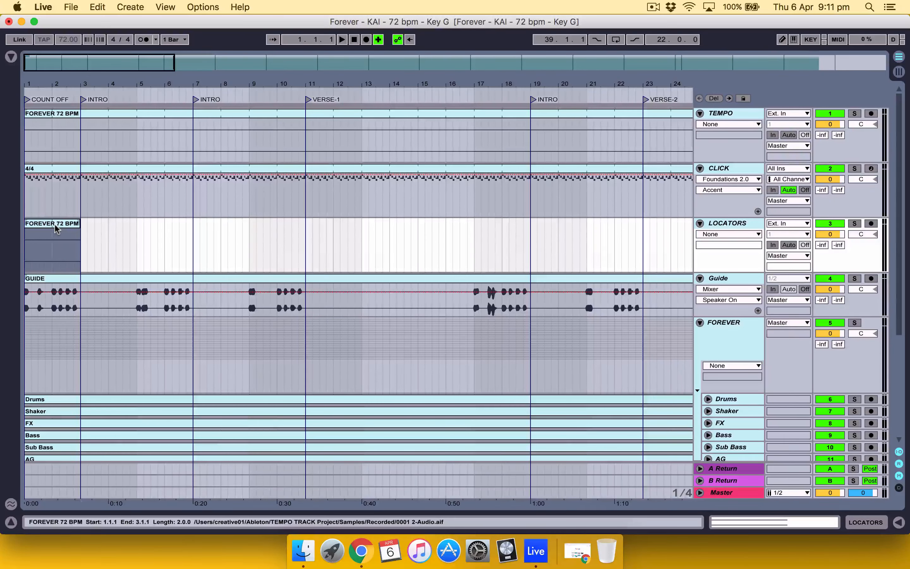
key(super+r)
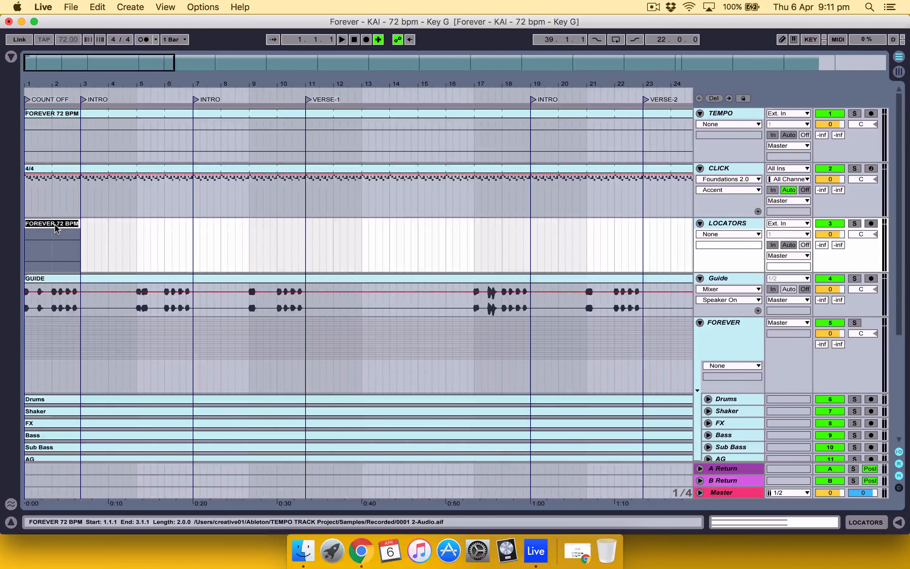
text(COUNT IN)
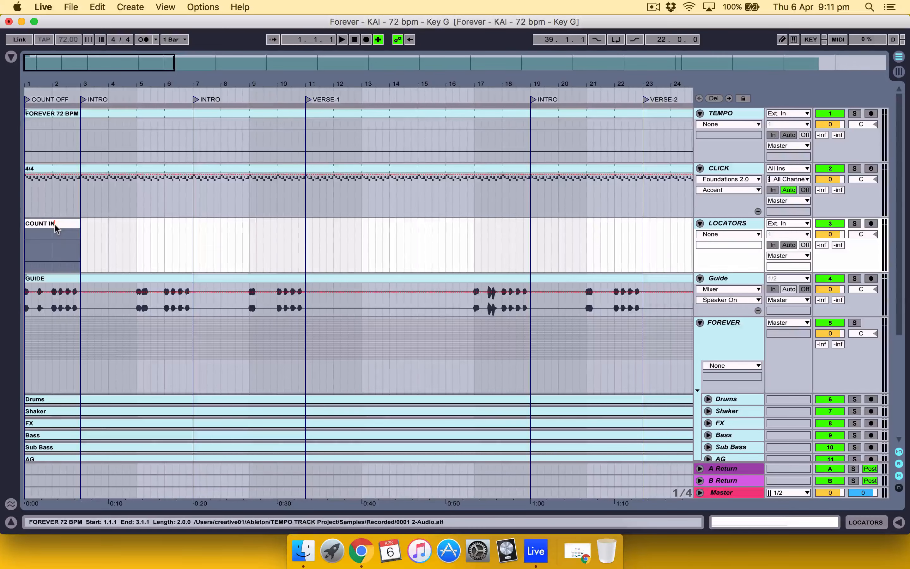
key(Return)
Step: Duplicate the COUNT IN clip to 3.1.1 on the LOCATORS track and extend the copy to 7.1.1
key(Right)
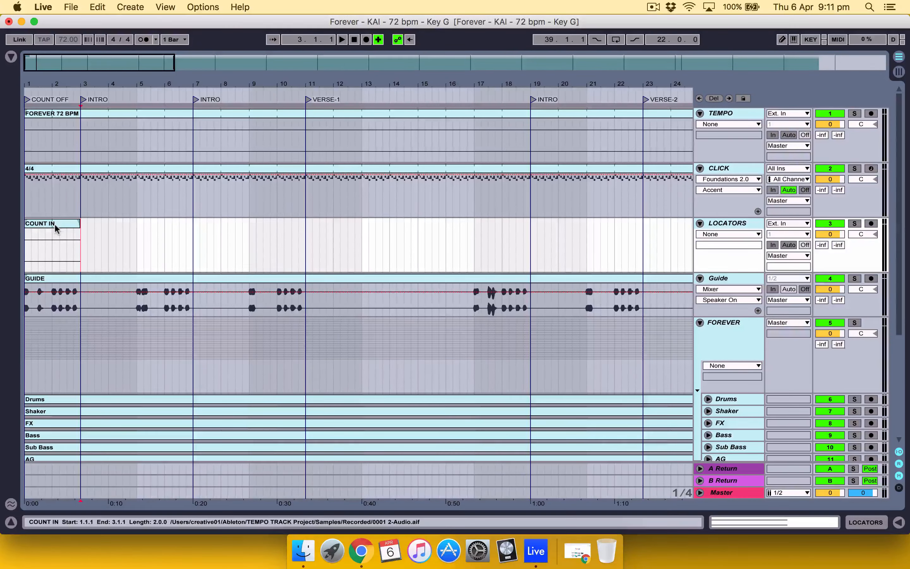
key(super+d)
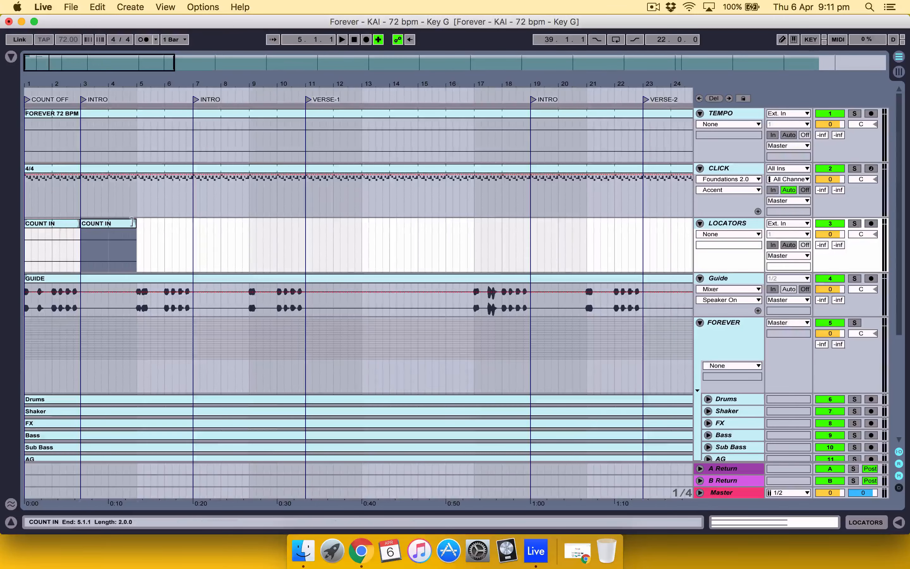
drag(136, 223, 193, 223)
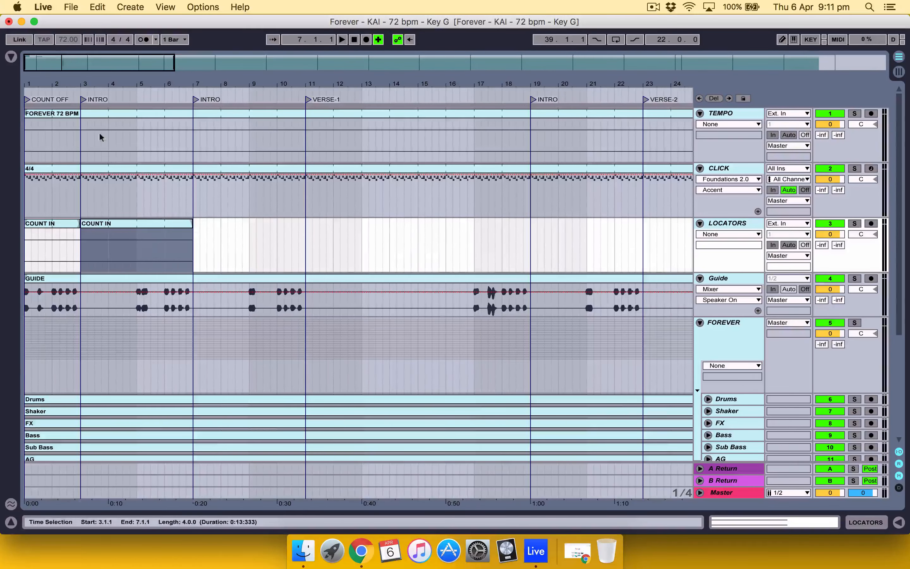
Step: Rename the LOCATORS clip spanning 3.1.1 to 7.1.1 as INTRO
key(super+r)
key(BackSpace)
text(INTRO)
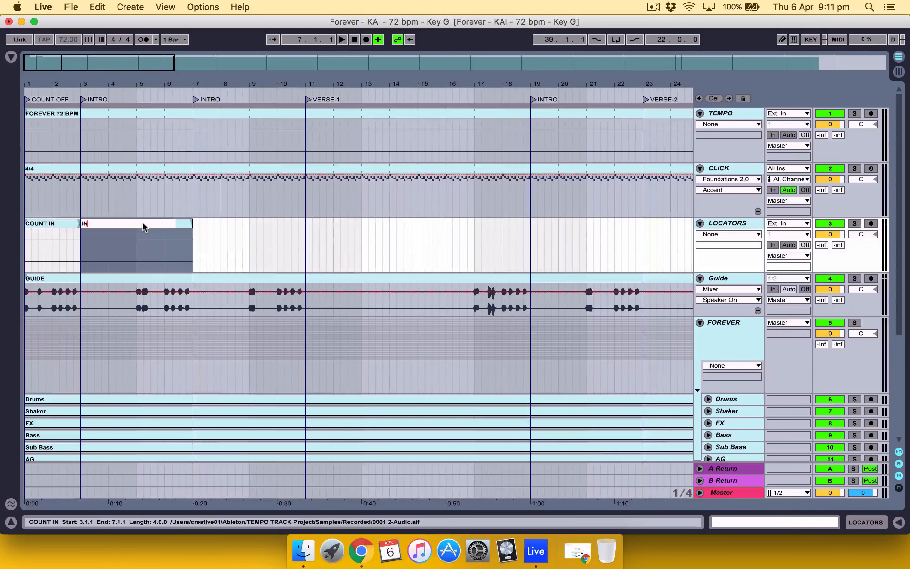
key(Return)
Step: Place a copy of the INTRO clip at 7.1.1 on the LOCATORS track and rename it INTRO 2
key(super+d)
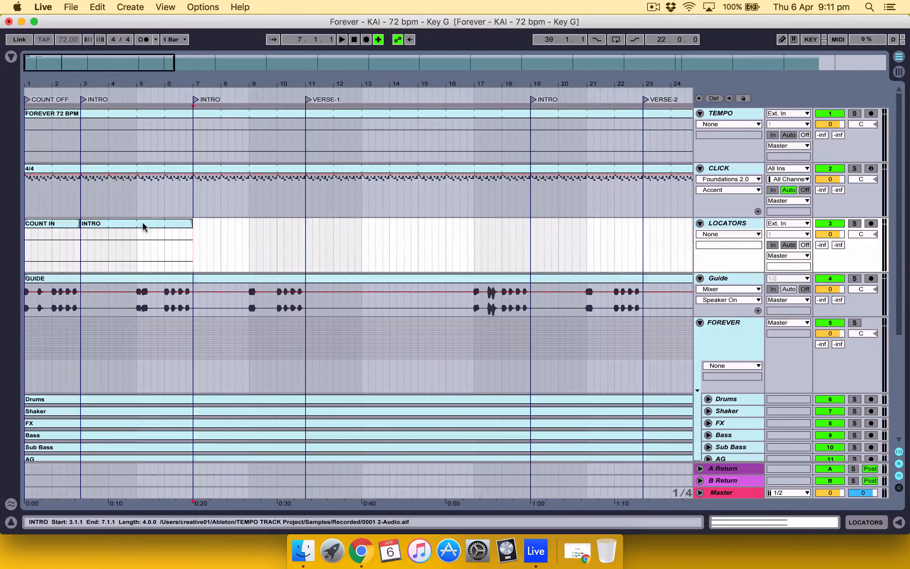
key(super+r)
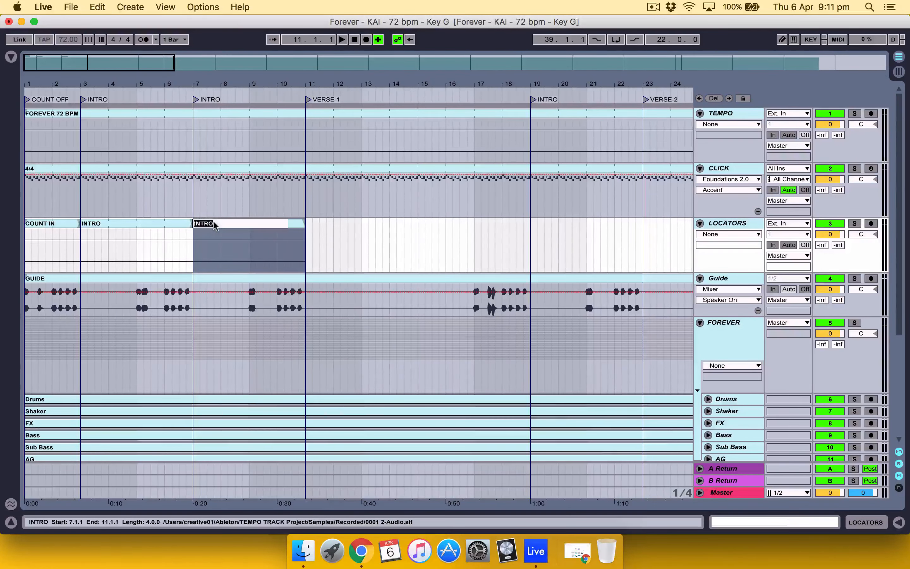
text(INTRO 2)
key(Return)
Step: Paste the INTRO clip at 11.1.1 on the LOCATORS track and extend it to 19.1.1
key(Right)
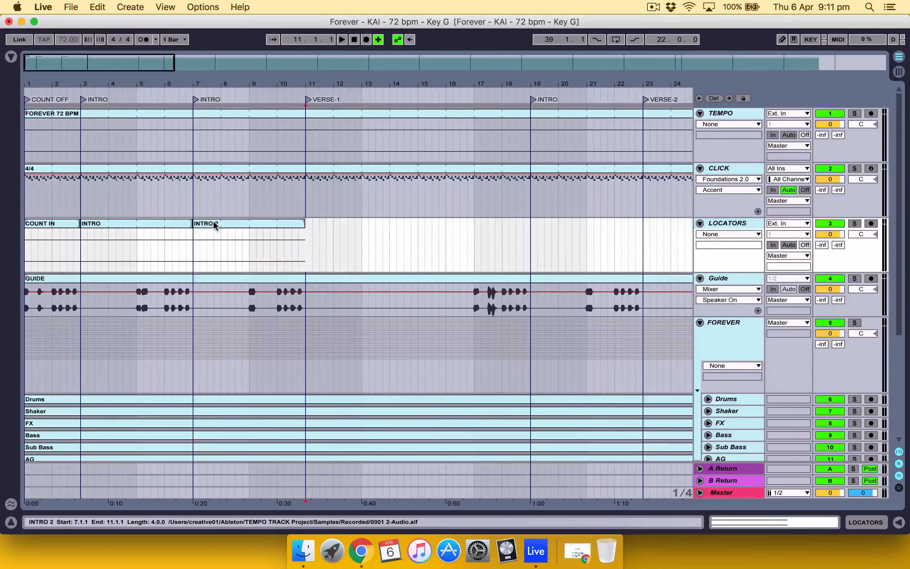
key(super+v)
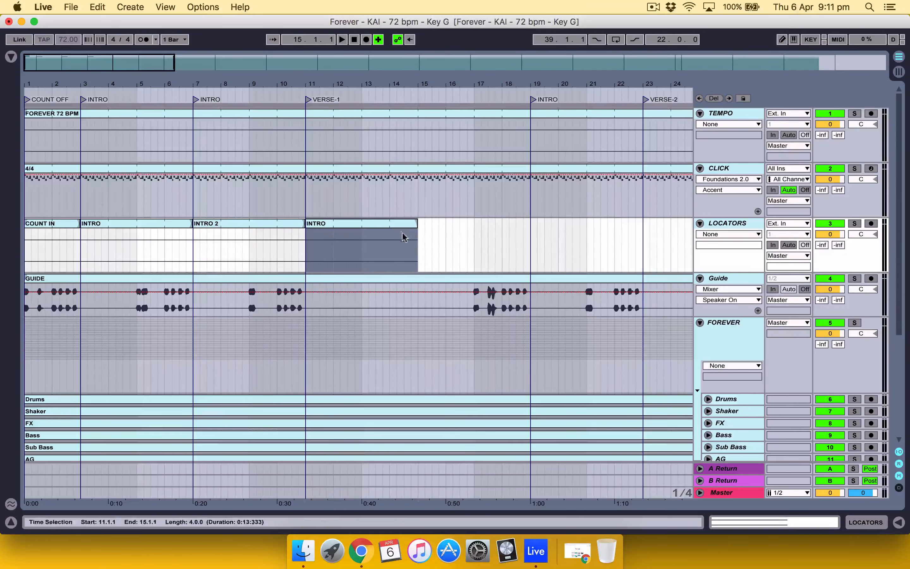
drag(416, 226, 526, 227)
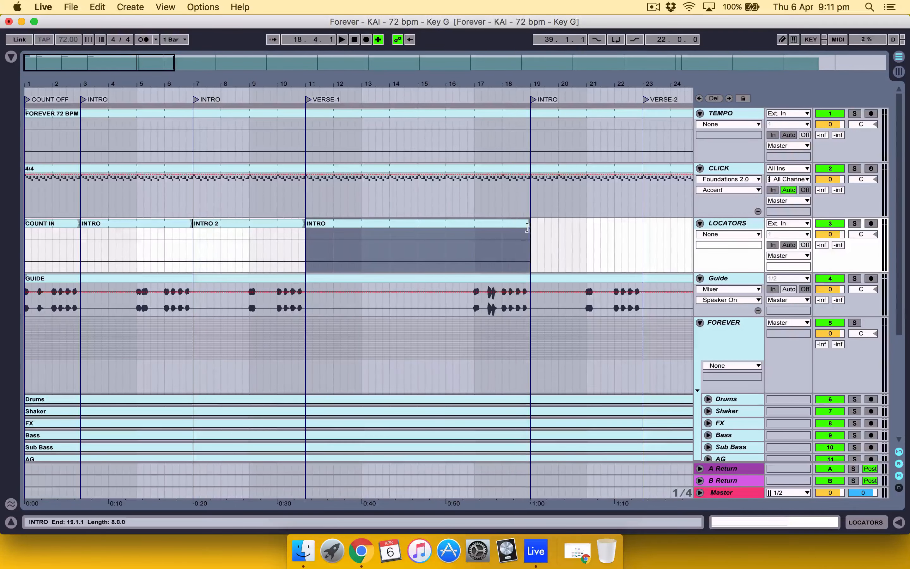
Step: Rename the LOCATORS clip spanning 11.1.1 to 19.1.1 as VERSE
key(super+r)
text(ver)
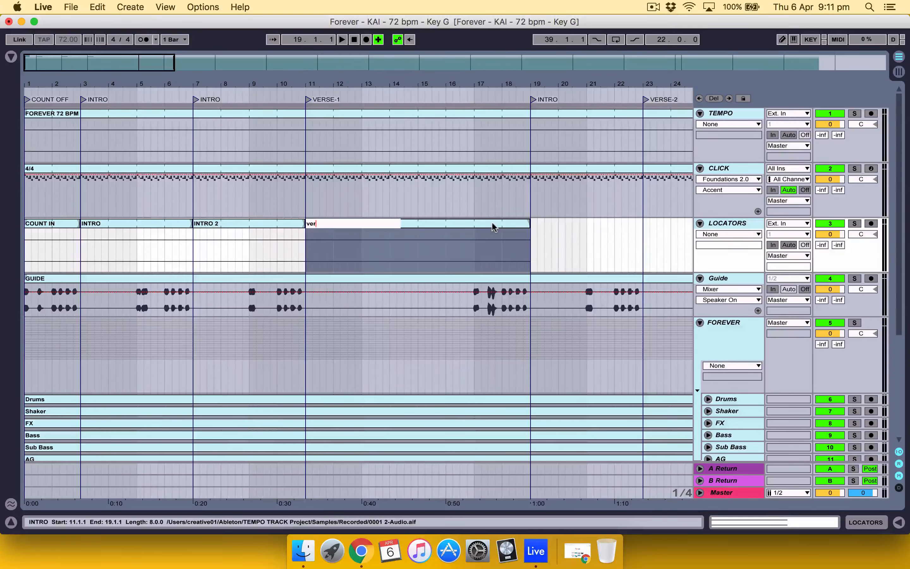
text(SE)
key(Return)
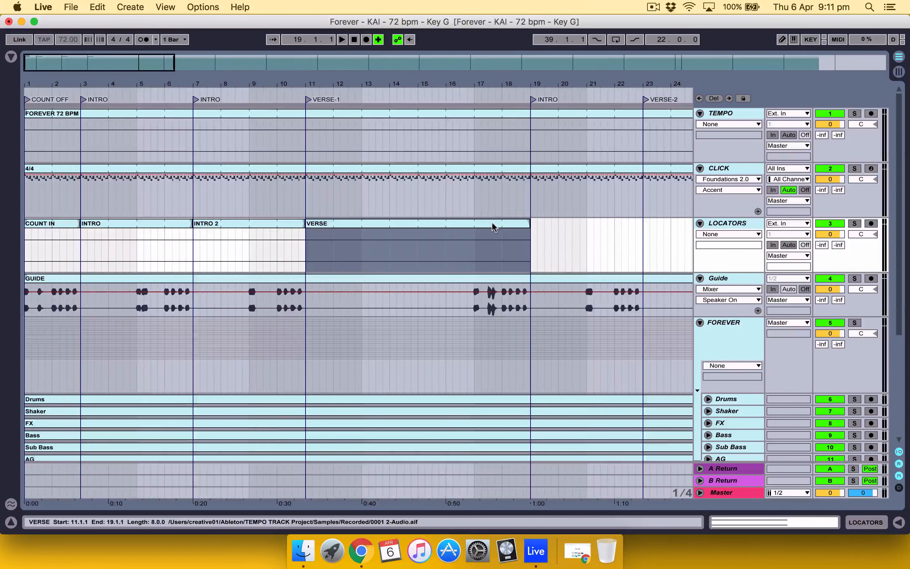
Step: Paste the INTRO clip at 19.1.1 on the LOCATORS track
scroll(492, 221, right, 3)
scroll(414, 233, right, 2)
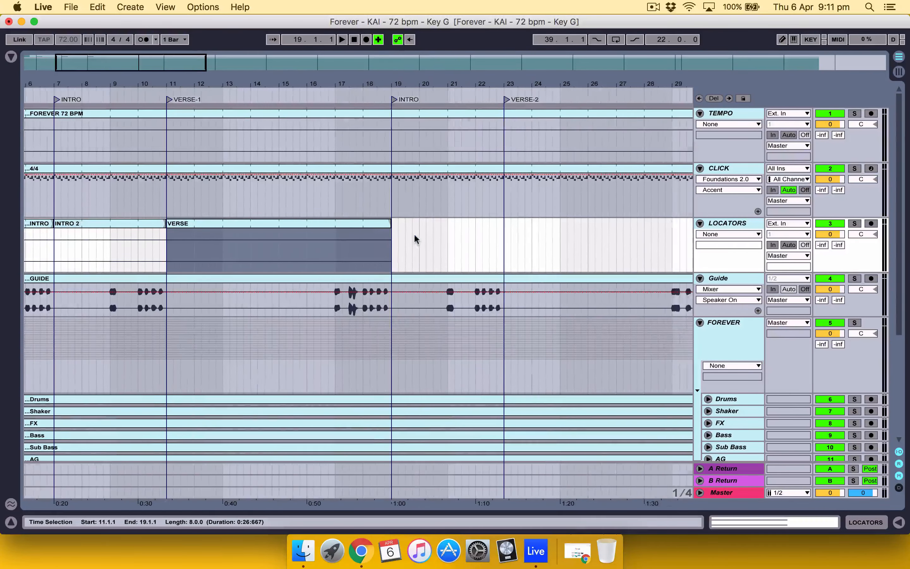
click(408, 238)
key(super+v)
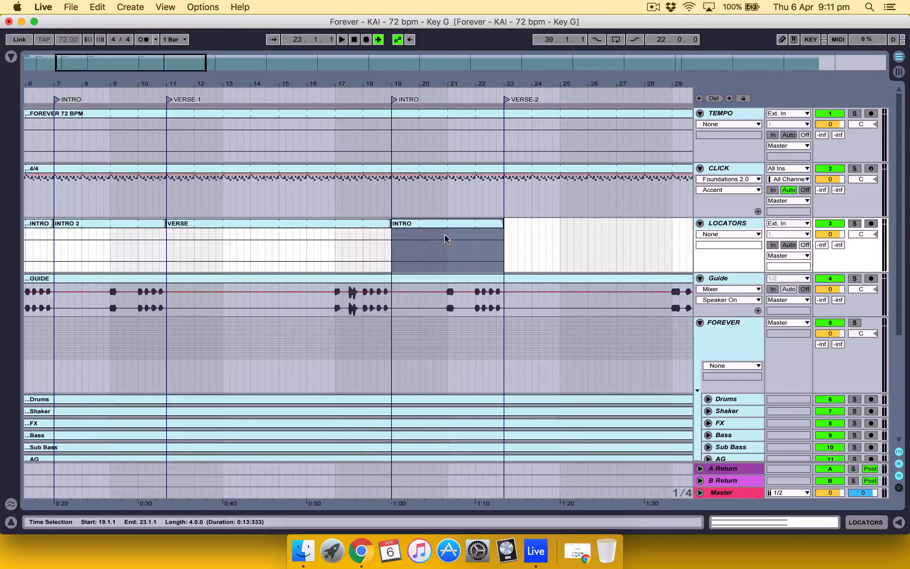
Step: Add a LOCATORS clip spanning 23.1.1 to 31.1.1 from the copied INTRO clip and name it VERSE 2
scroll(444, 235, right, 4)
key(Right)
key(super+v)
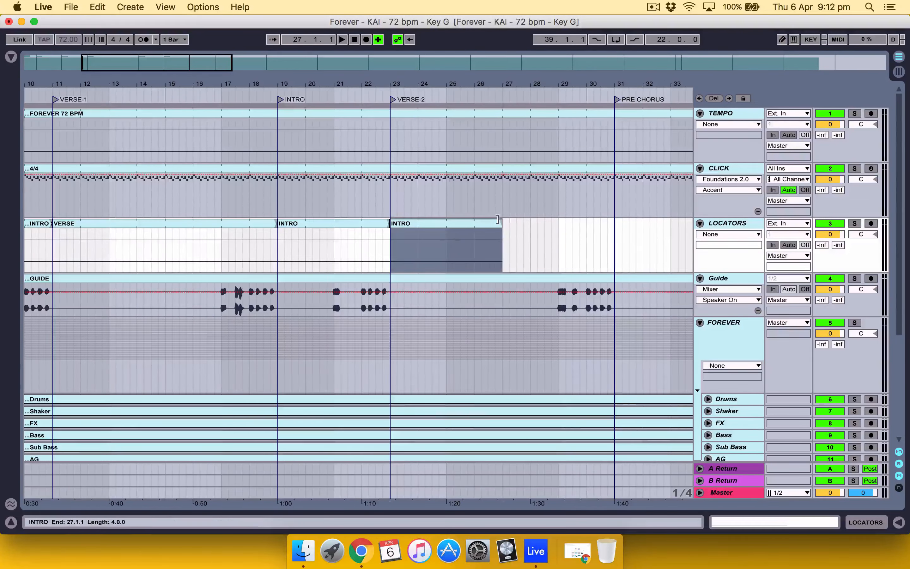
drag(501, 223, 613, 225)
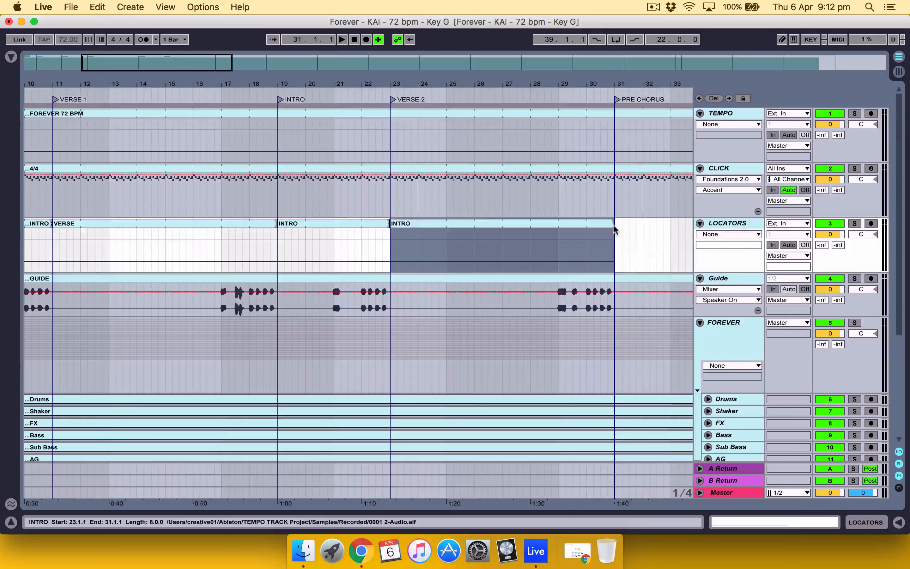
key(super+r)
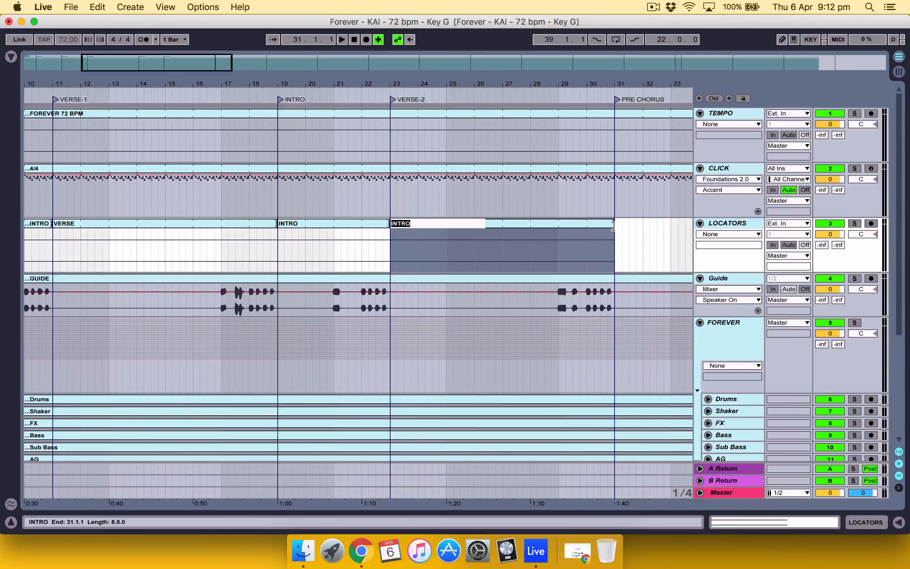
text(VERSE 2)
key(Return)
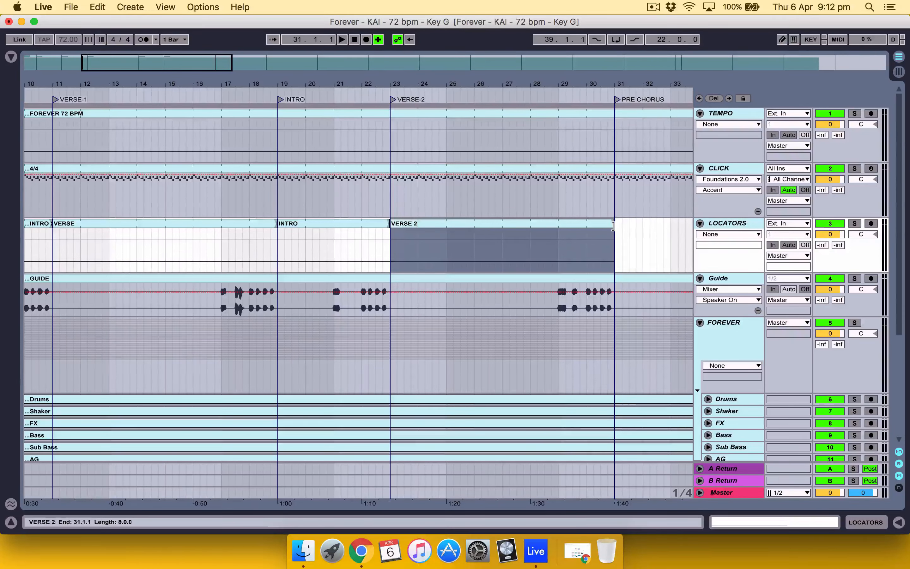
Step: Paste the INTRO clip at 31.1.1 on the LOCATORS track and extend it to 39.1.1
scroll(613, 225, right, 5)
key(Right)
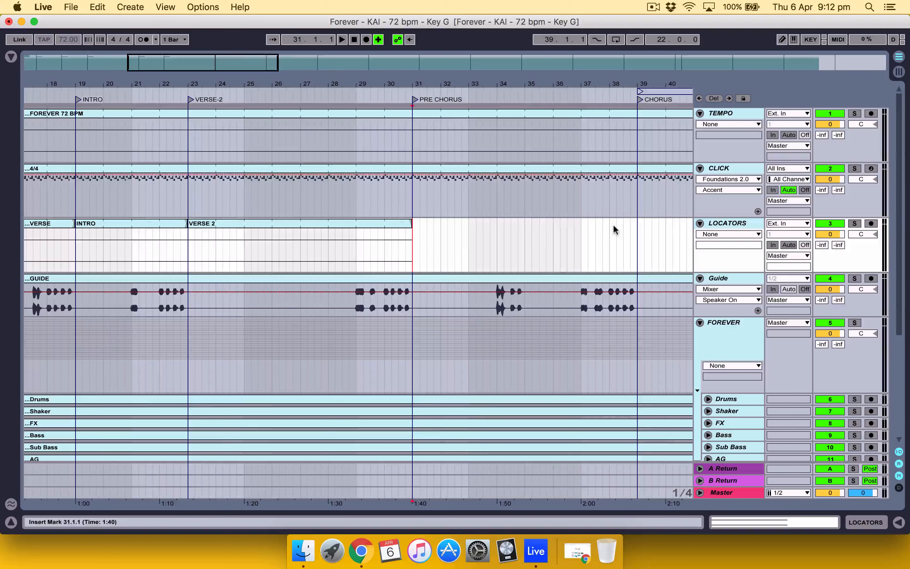
key(super+v)
drag(523, 224, 636, 230)
Step: Rename the LOCATORS clip spanning 31.1.1 to 39.1.1 as PRE CHORUS
key(super+r)
text(PRE)
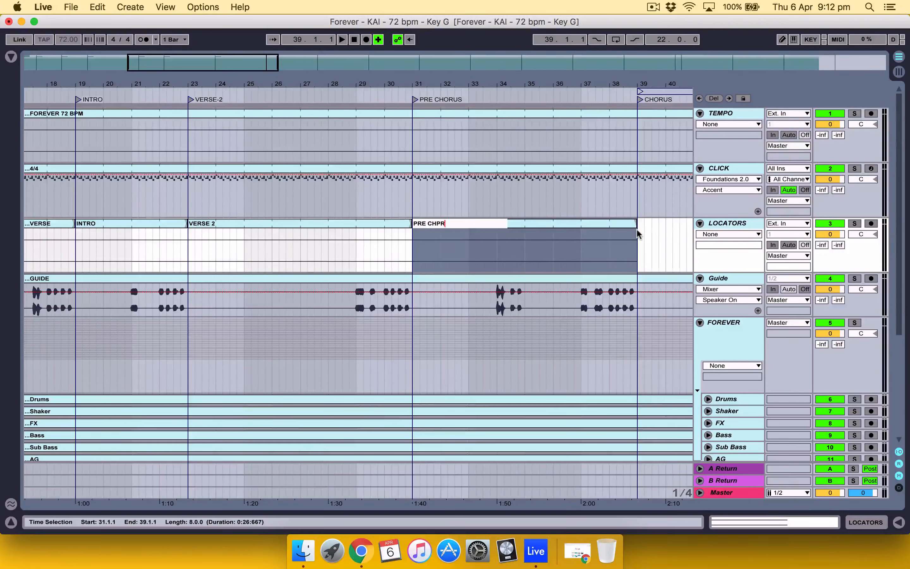
key(BackSpace)
key(BackSpace)
key(BackSpace)
key(BackSpace)
text(ORUS)
key(Return)
Step: Place a copy of the INTRO clip at 39.1.1 on the LOCATORS track and extend it to 47.1.1
scroll(636, 229, right, 6)
key(Right)
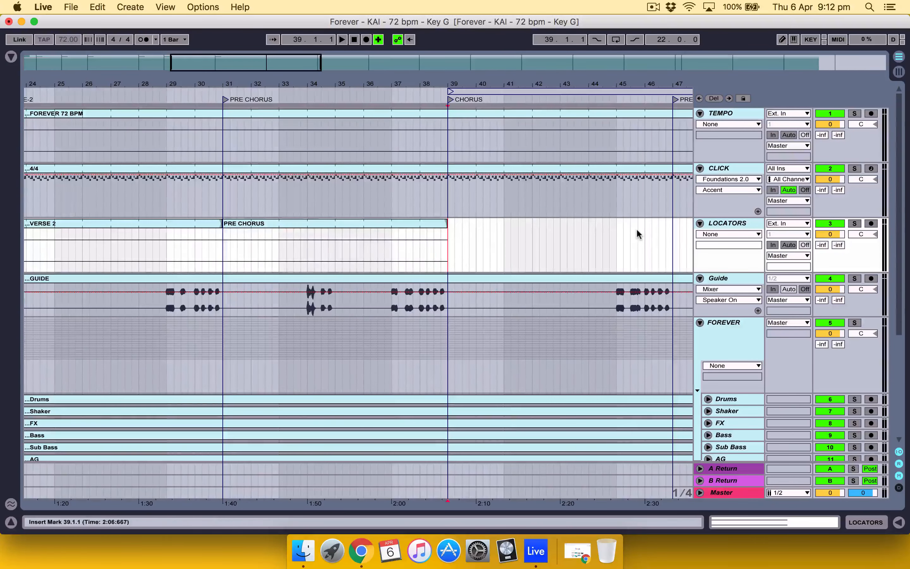
key(super+r)
key(Escape)
key(Right)
key(super+v)
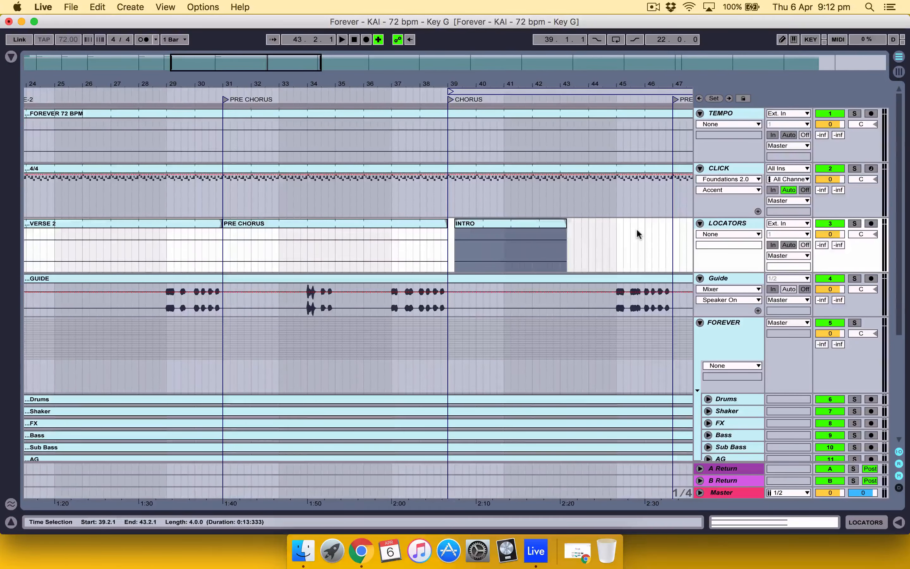
drag(504, 224, 498, 225)
drag(560, 225, 663, 225)
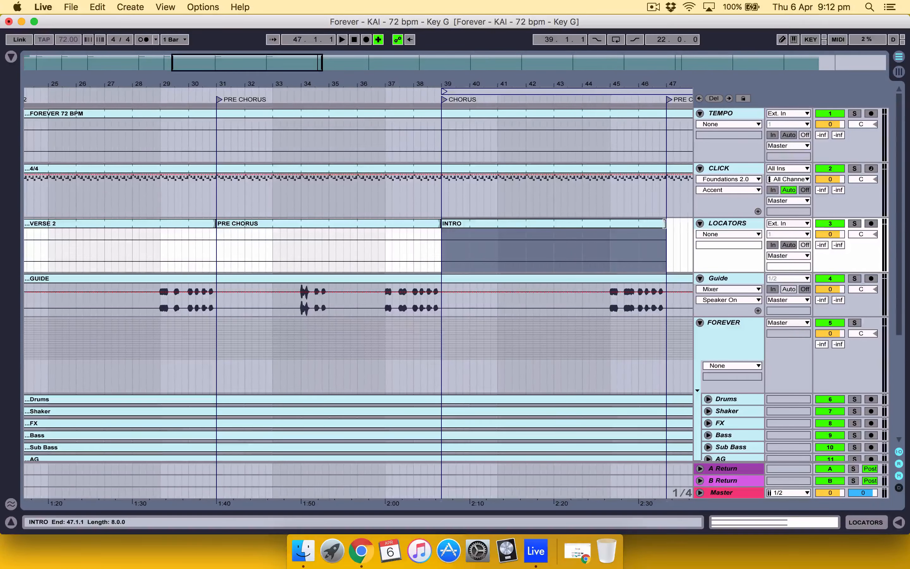
Step: Rename the LOCATORS clip spanning 39.1.1 to 47.1.1 as CHORUS
key(super+r)
text(CHORUS)
key(Return)
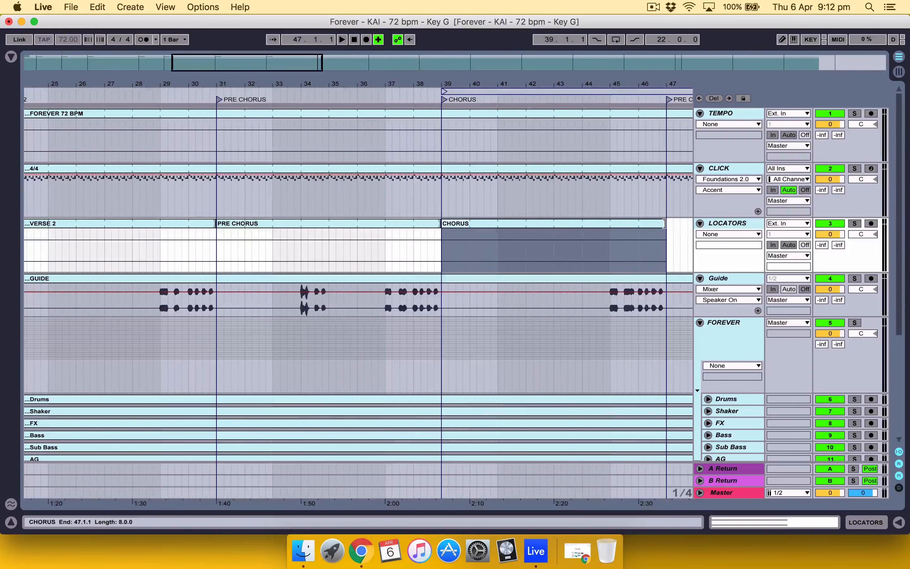
Step: Add a LOCATORS clip spanning 47.1.1 to 55.1.1 from the copied INTRO clip and name it PRE CHORUS
scroll(664, 225, right, 10)
key(super+v)
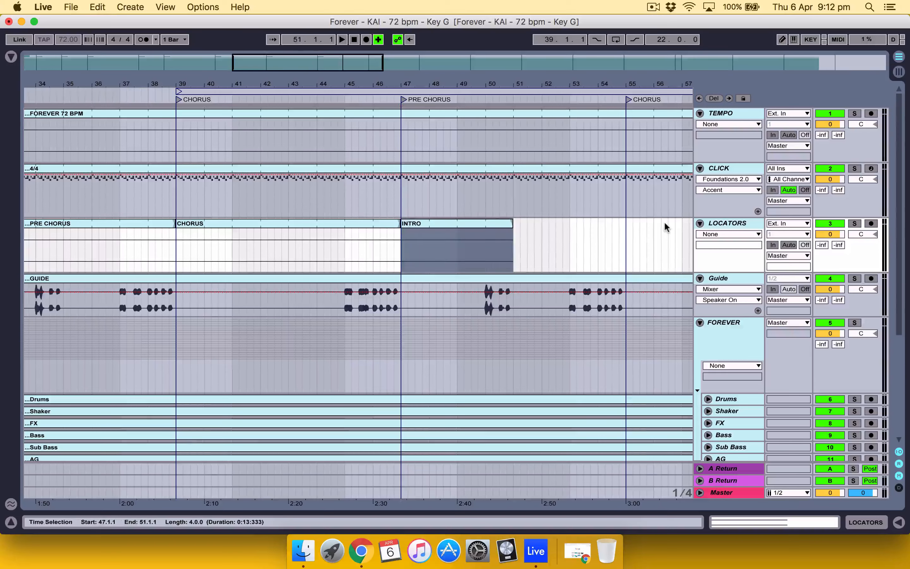
key(super+r)
text(PRE CHORUS)
key(Return)
drag(512, 226, 626, 224)
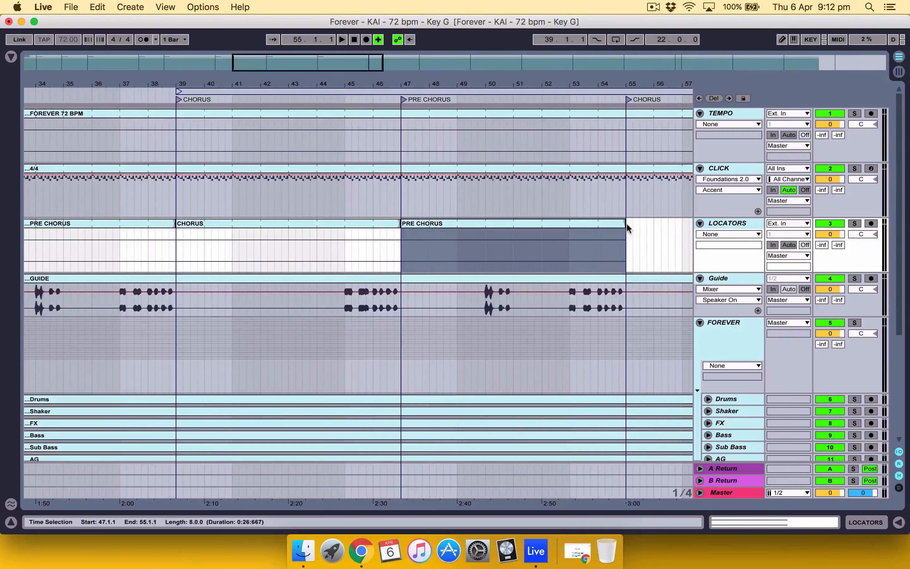
Step: Duplicate the PRE CHORUS clip to 55.1.1 on the LOCATORS track and rename the copy CHORUS
scroll(626, 223, right, 5)
key(super+d)
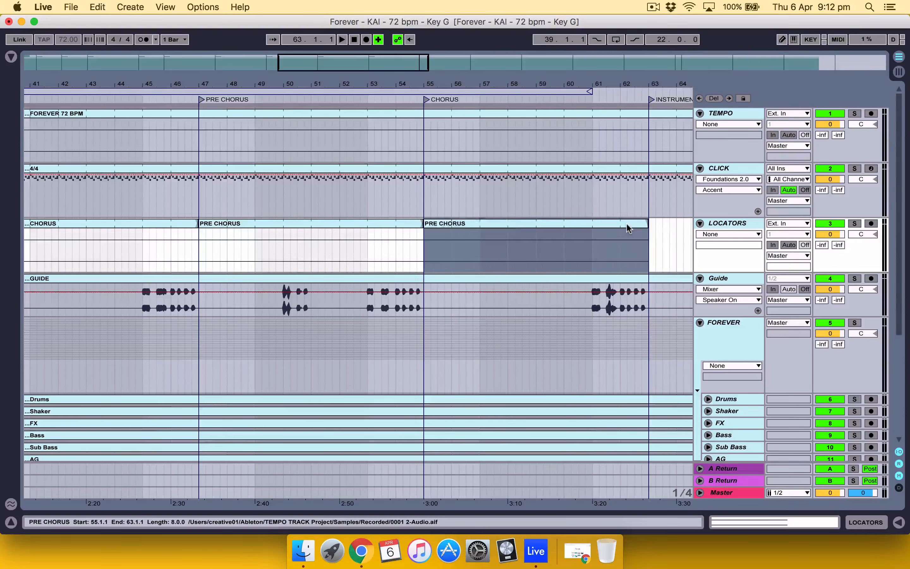
key(super+r)
text(CHORUS)
key(Return)
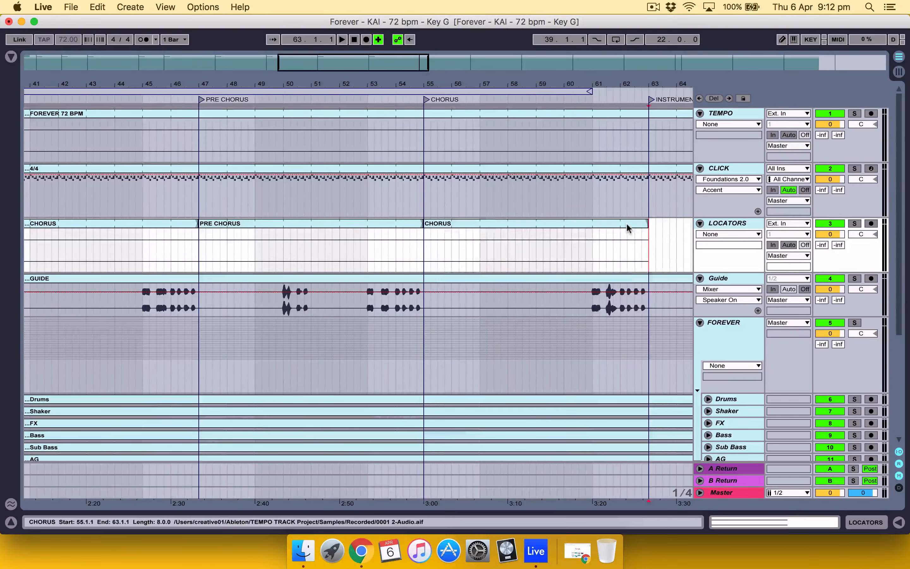
Step: Place a copy of the eight-bar PRE CHORUS clip at 63.1.1 on the LOCATORS track and rename it INSTRUMENTAL GUITAR SOLO
scroll(626, 223, right, 5)
key(super+v)
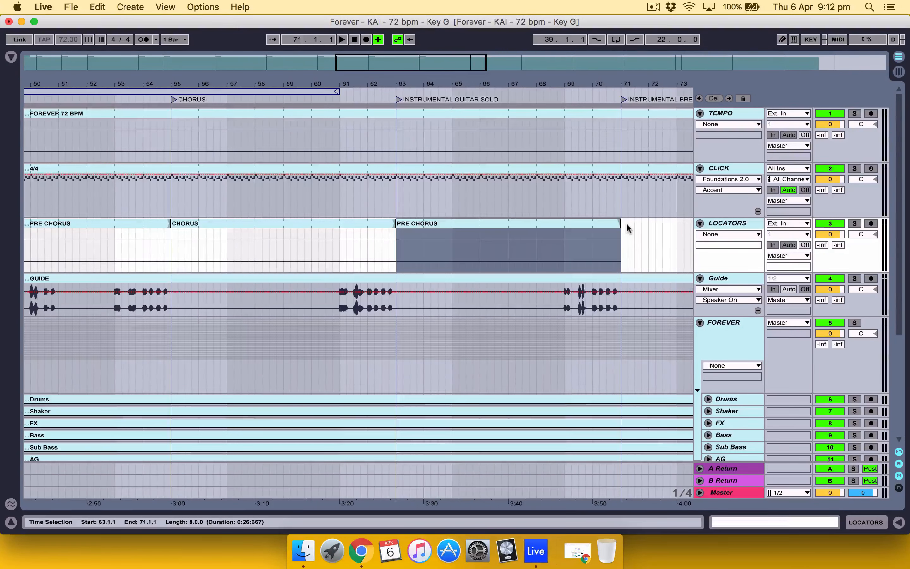
key(super+r)
text(IN)
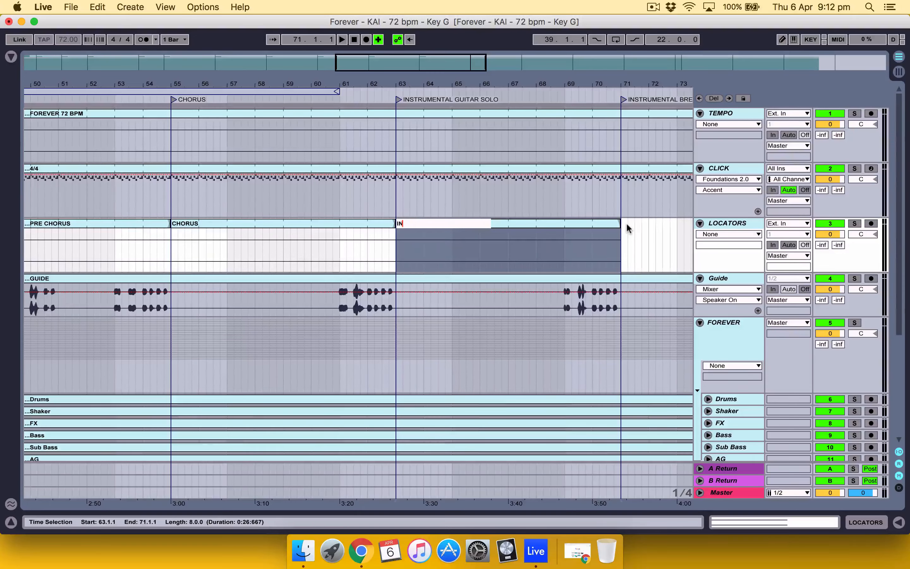
text(STRUMENTAL GUITAR SOLO)
key(Return)
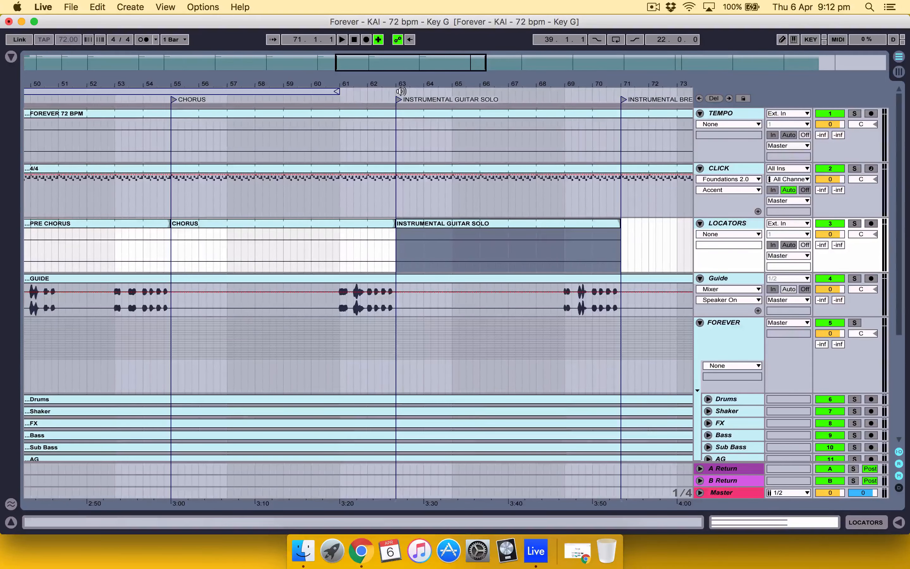
Step: Place a copy of the PRE CHORUS clip at 71.1.1 on the LOCATORS track and rename it INSTRUMENTAL BREAKDOWN
scroll(419, 132, right, 5)
scroll(419, 132, down, 1)
scroll(503, 192, up, 1)
scroll(503, 192, right, 7)
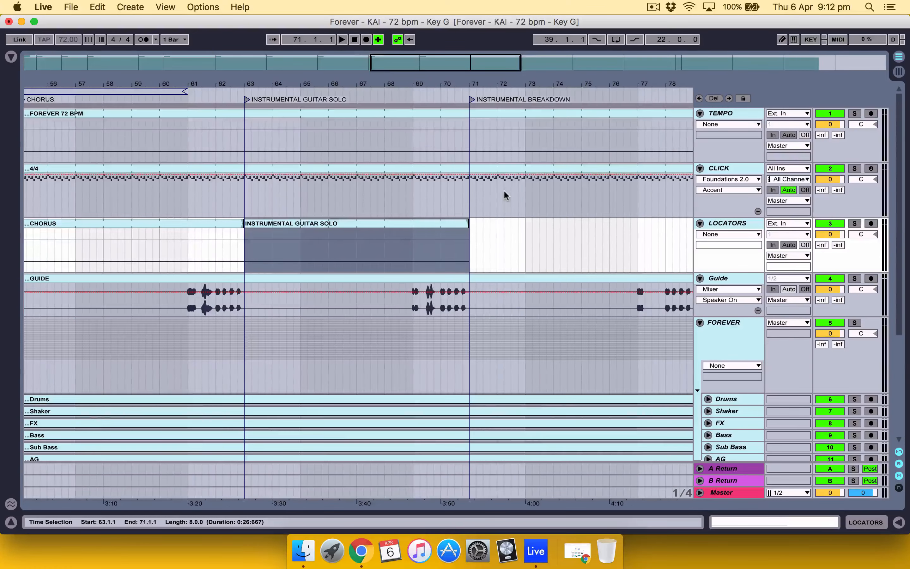
key(super+d)
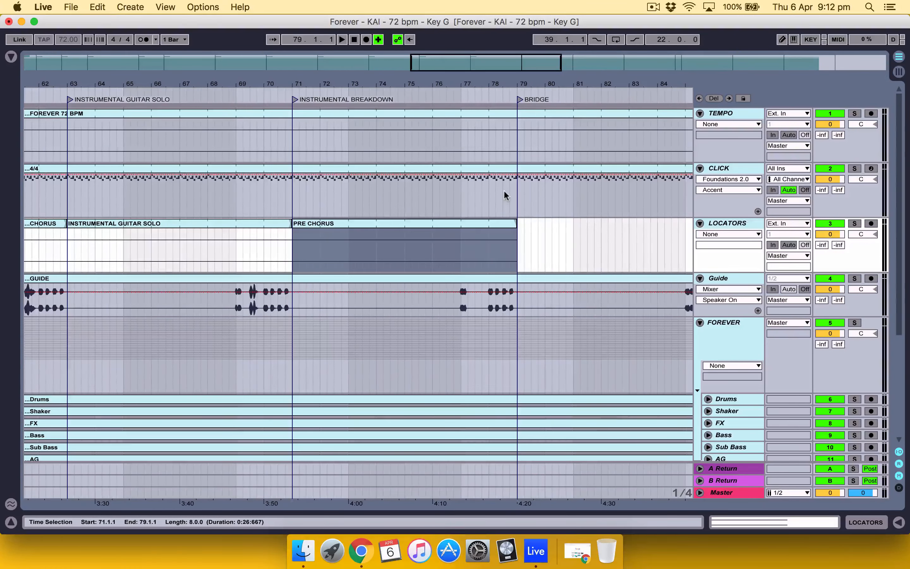
key(super+r)
text(INSTRUMENTAL BREAKDOW)
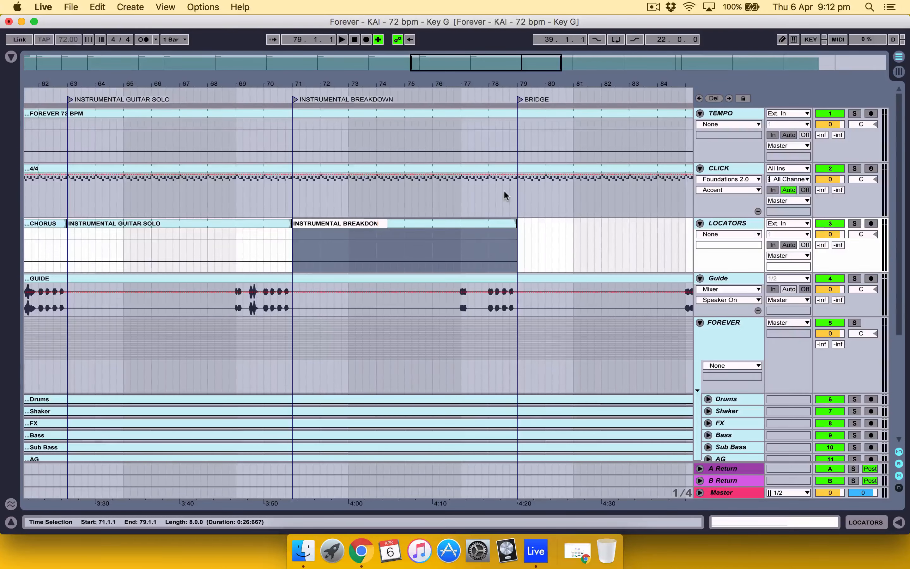
text(N)
key(Return)
Step: Duplicate the INSTRUMENTAL BREAKDOWN clip to 79.1.1 on the LOCATORS track and rename the copy BRIDGE 1
key(super+d)
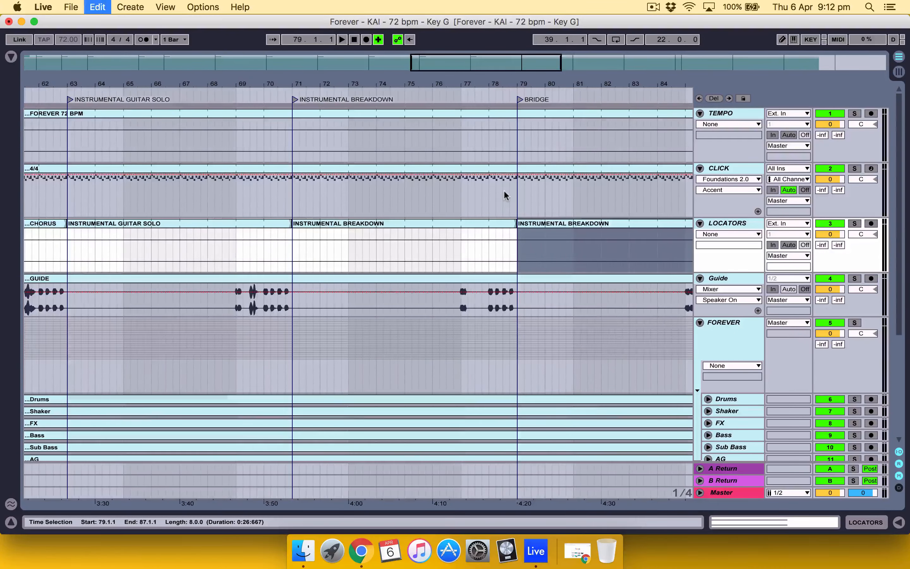
key(super+r)
text(BRIDGE 1)
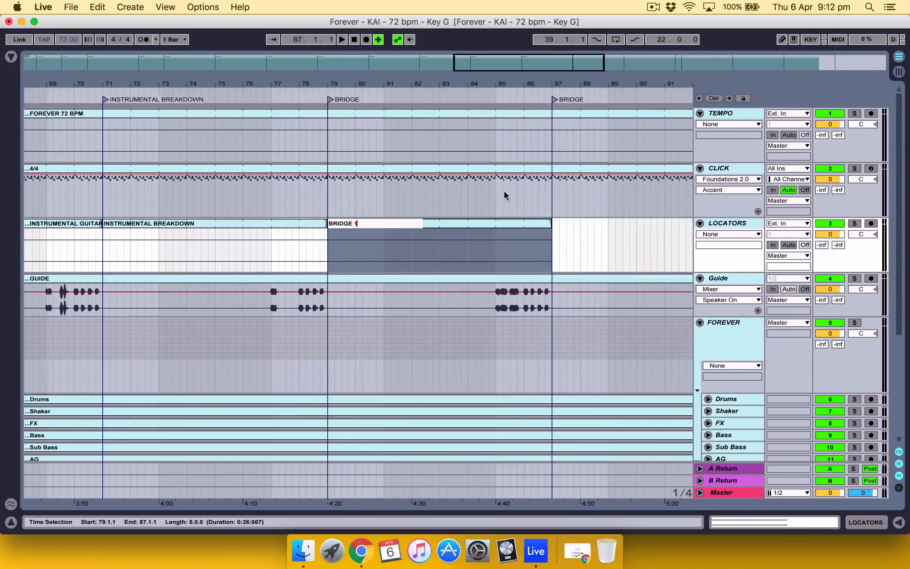
key(Return)
Step: Place a copy of the INSTRUMENTAL BREAKDOWN clip at 87.1.1 on the LOCATORS track and rename it BRIDGE 2 BUILD
key(super+d)
key(super+r)
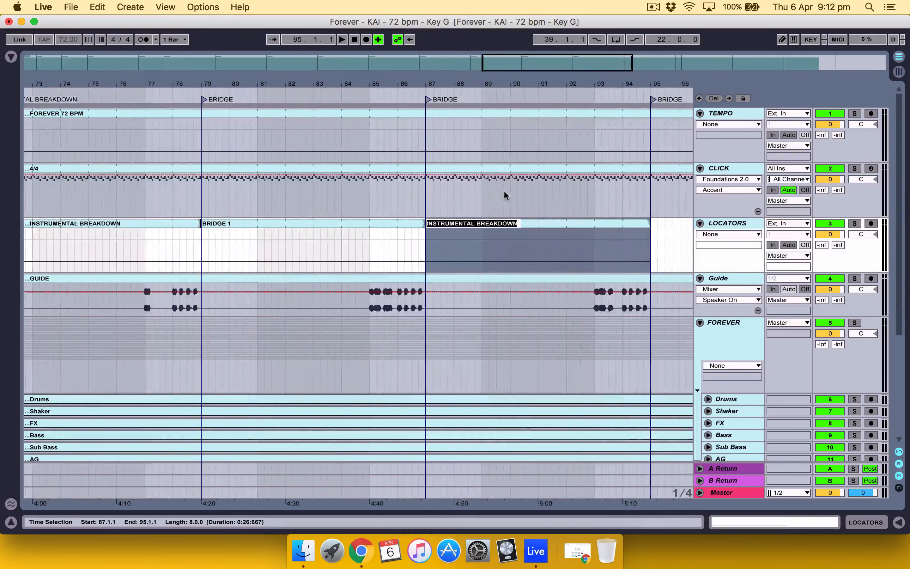
text(BRIDGE 2 BU)
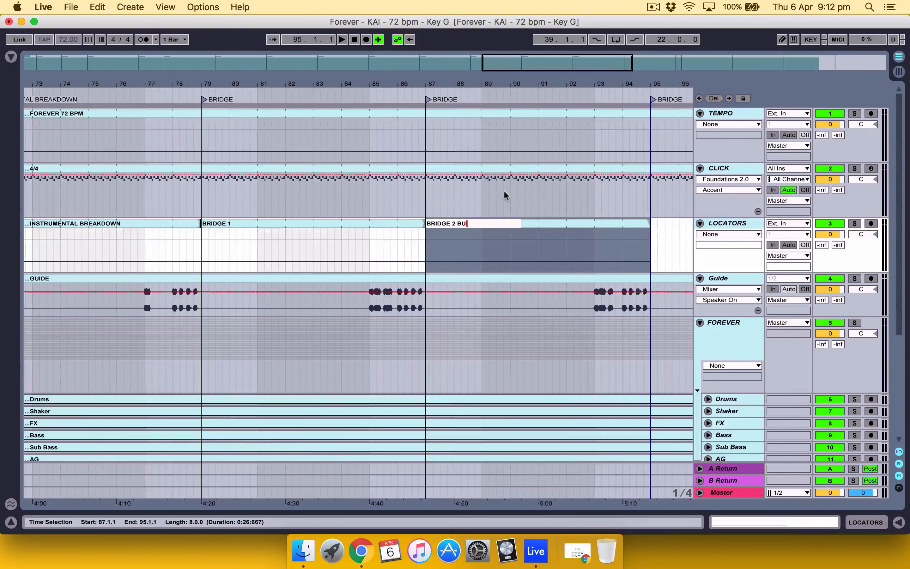
text(ILD)
key(Return)
Step: Place a copy of the INSTRUMENTAL BREAKDOWN clip at 95.1.1 on the LOCATORS track and rename it BRIDGE 3 DOUBLE BUILD
key(Right)
scroll(503, 190, right, 7)
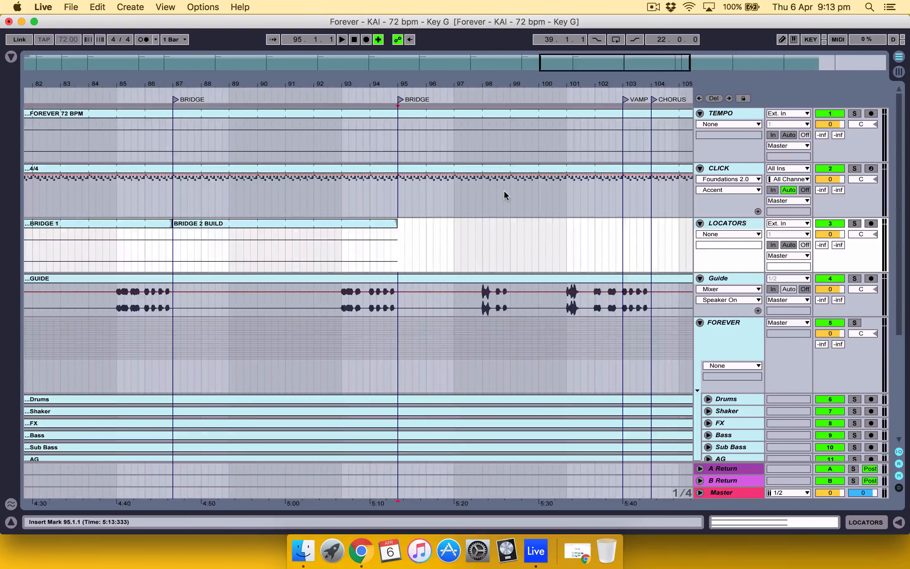
key(super+v)
key(super+r)
text(BRIDGE)
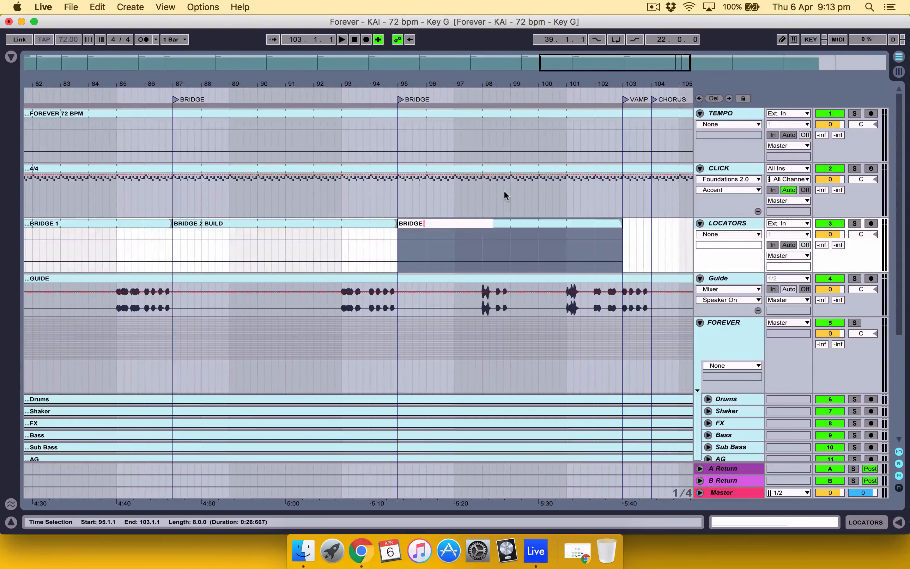
text( 3 DO)
key(BackSpace)
key(BackSpace)
key(BackSpace)
text(DOUBLE BUILD)
key(Return)
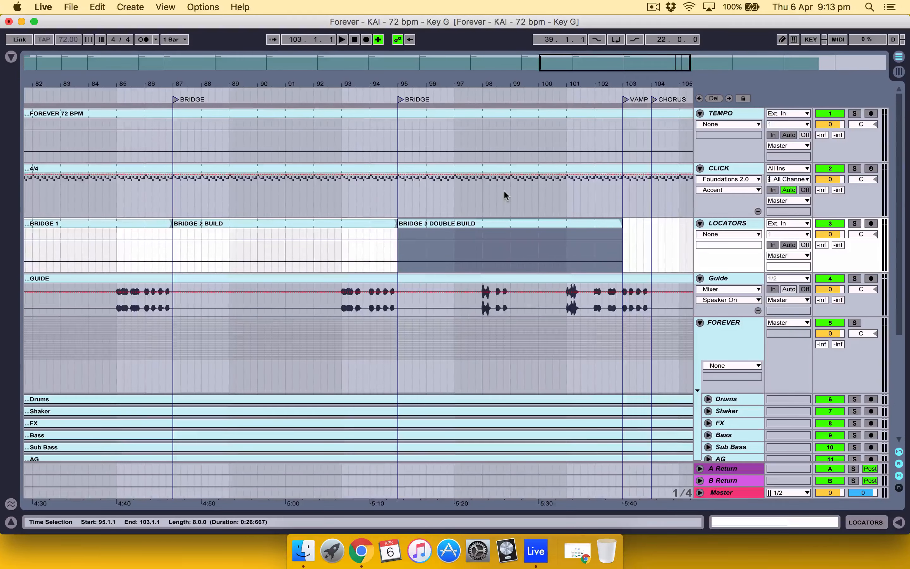
Step: Extend the BRIDGE 3 DOUBLE BUILD clip to 104.1.1 and delete the VAMP locator at bar 103
scroll(506, 196, right, 5)
drag(533, 223, 563, 222)
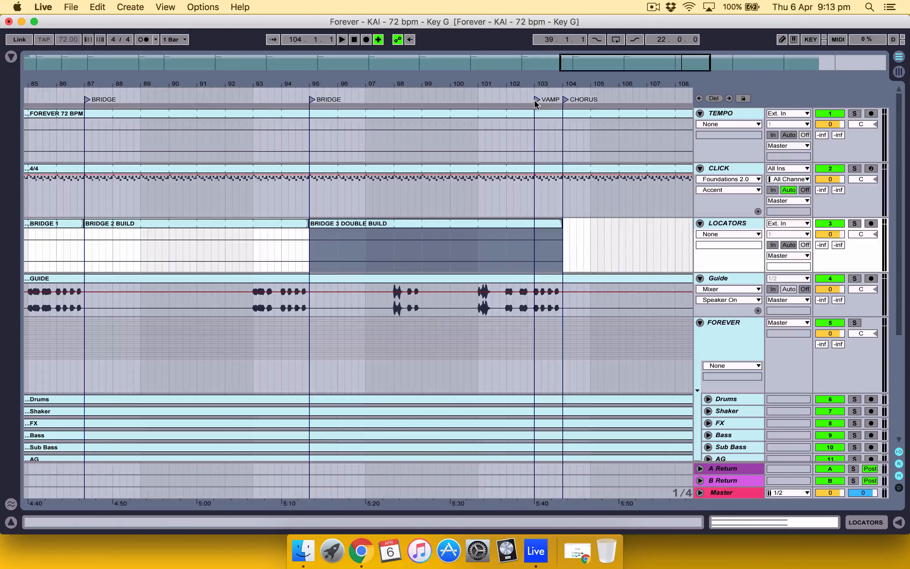
click(536, 100)
right_click(536, 100)
click(551, 105)
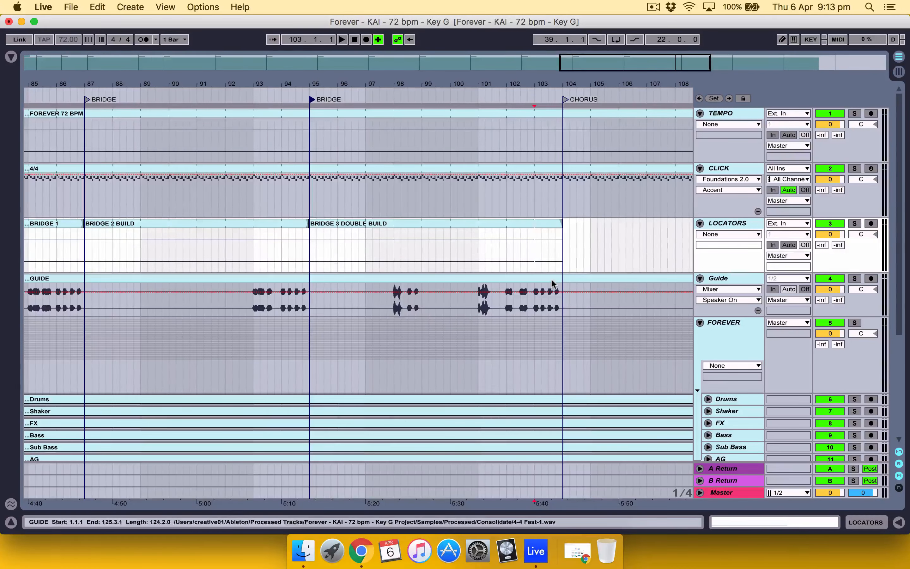
scroll(552, 284, right, 3)
key(super+v)
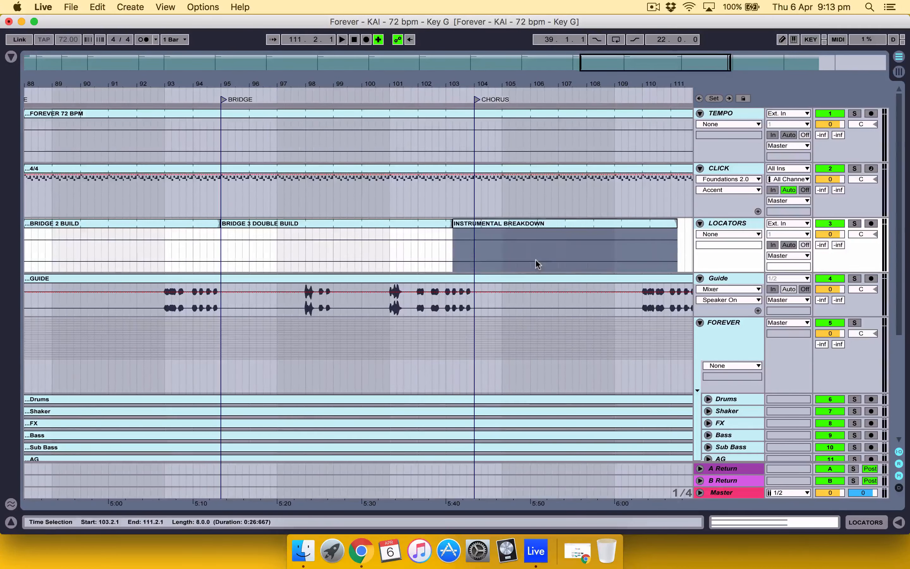
key(super+z)
Step: Paste the INSTRUMENTAL BREAKDOWN clip at 104.1.1 on the LOCATORS track and rename it CHORUS BIG
click(437, 245)
key(super+v)
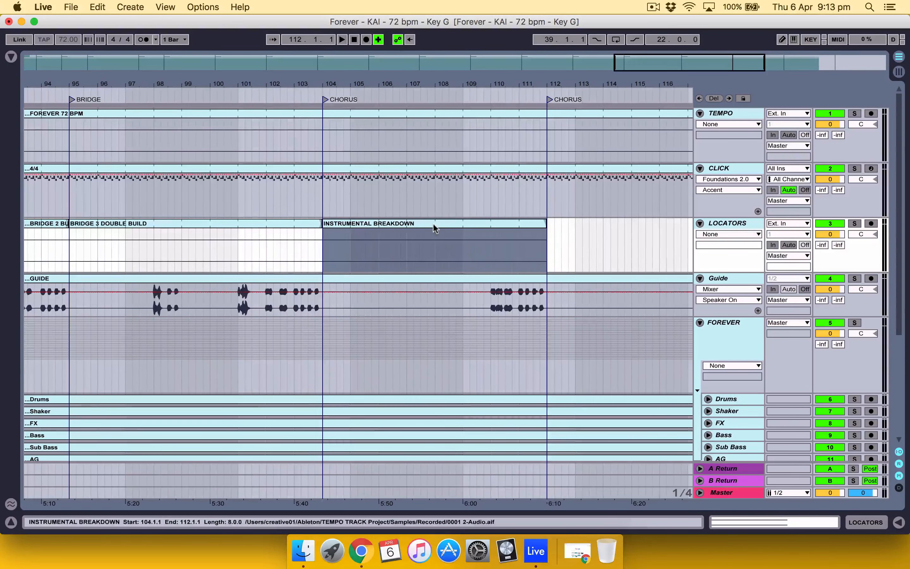
key(super+r)
text(CH)
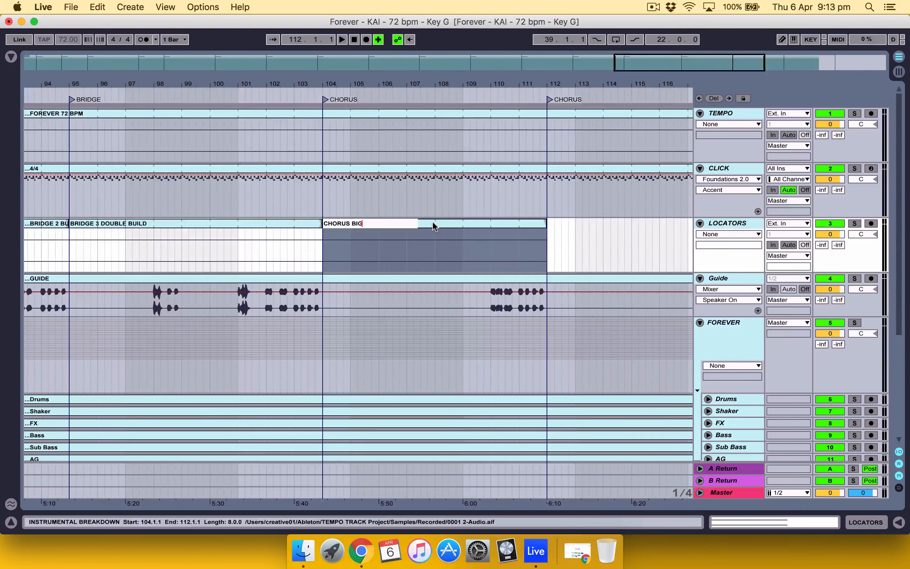
key(Return)
Step: Paste the INSTRUMENTAL BREAKDOWN clip at 112.1.1 on the LOCATORS track and rename it CHORUS REPEAT BIG
scroll(432, 223, right, 3)
key(Right)
key(super+v)
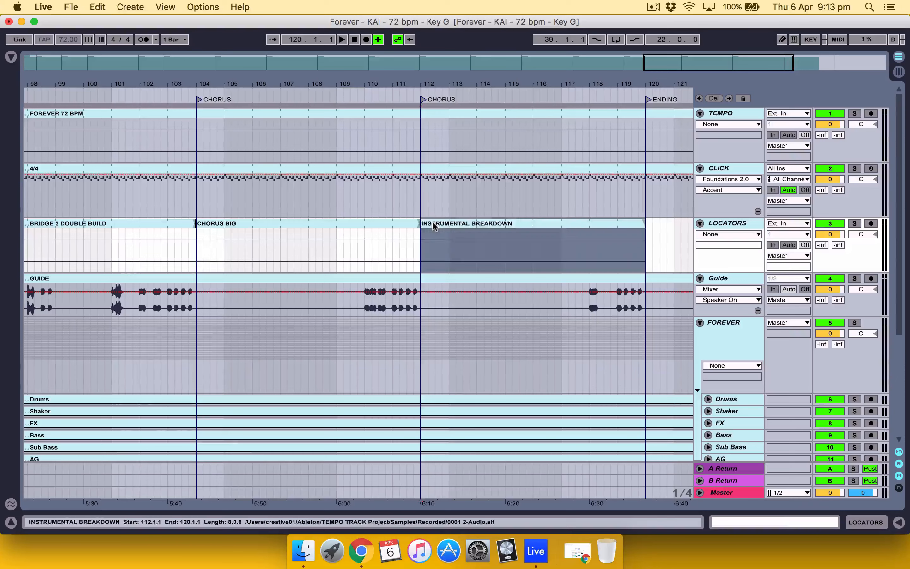
key(super+r)
text(CHORUS R)
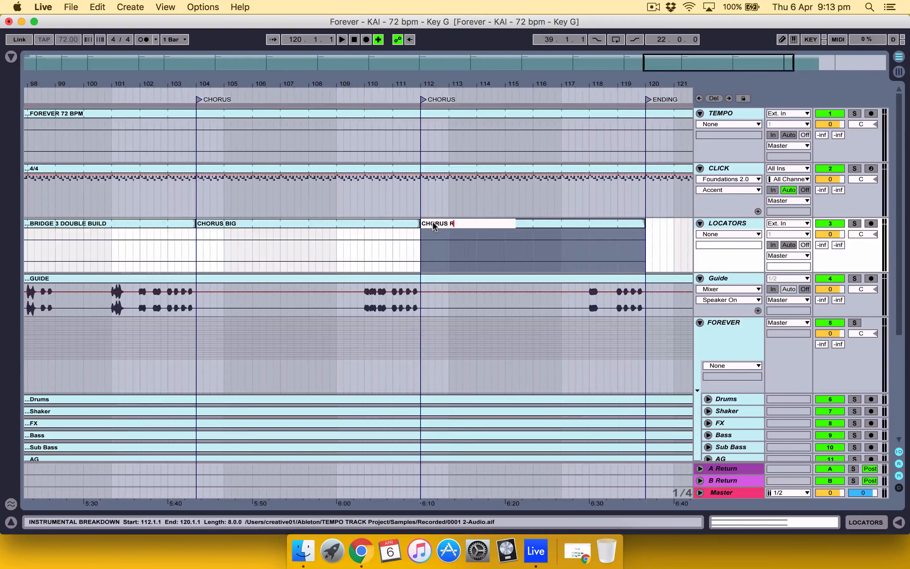
text(EPEAT BIG)
key(Return)
Step: Paste the INSTRUMENTAL BREAKDOWN clip at 120.1.1 on the LOCATORS track and shorten it to end with the song at 125.3.1
scroll(433, 224, right, 3)
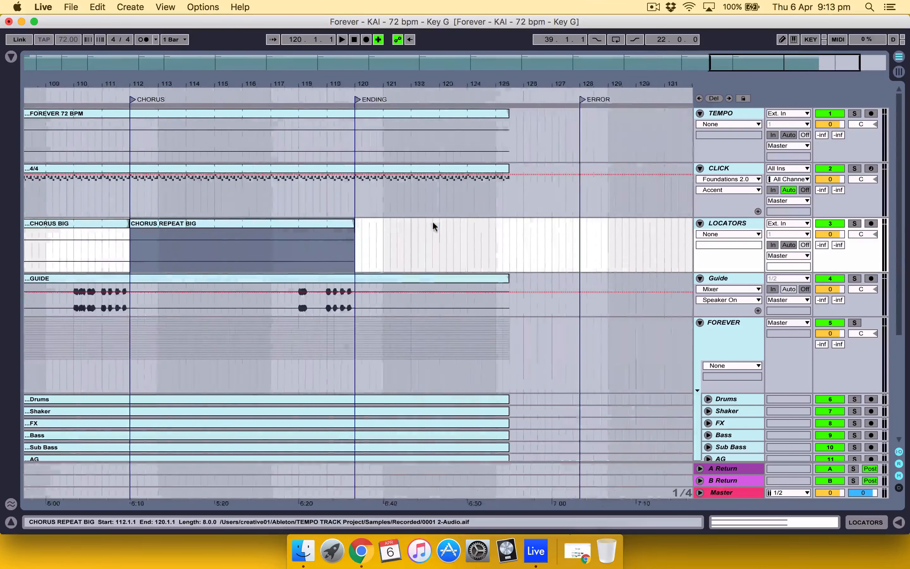
scroll(432, 220, right, 1)
key(Right)
key(super+v)
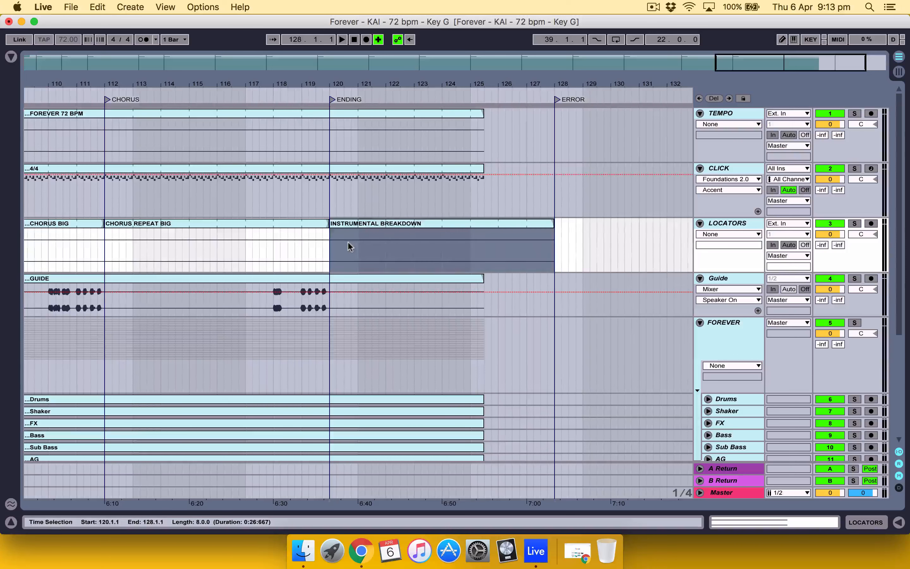
drag(553, 223, 484, 223)
Step: Rename the last clip on the LOCATORS track as ENDING and delete the ERROR locator at bar 128
click(459, 227)
click(451, 223)
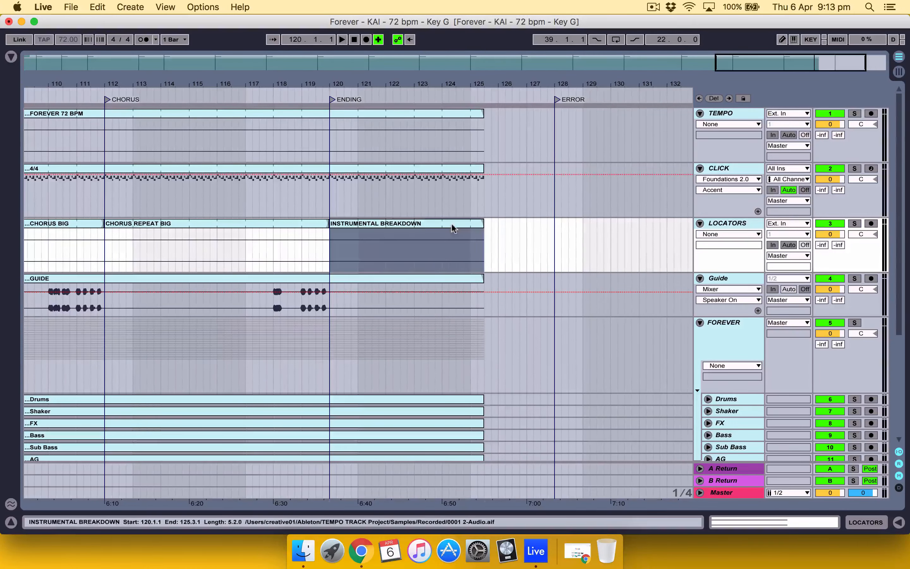
key(super+r)
text(ENDING)
key(Return)
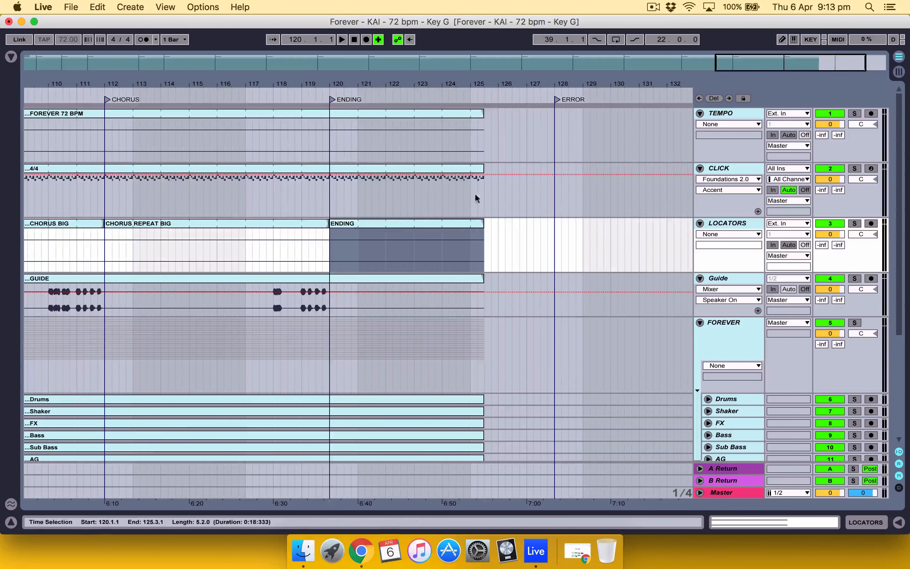
right_click(553, 99)
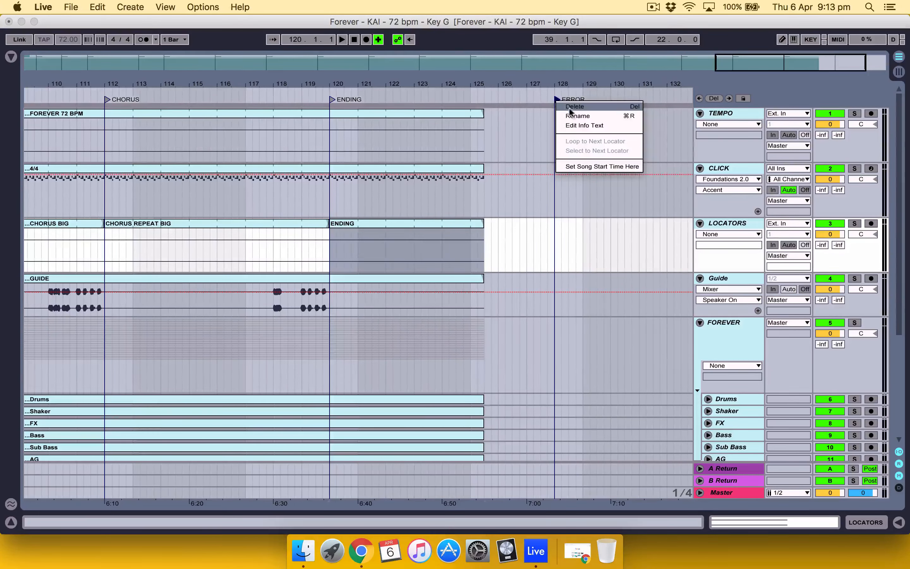
click(570, 107)
Step: Change the LOCATORS track's color to white
scroll(412, 213, left, 15)
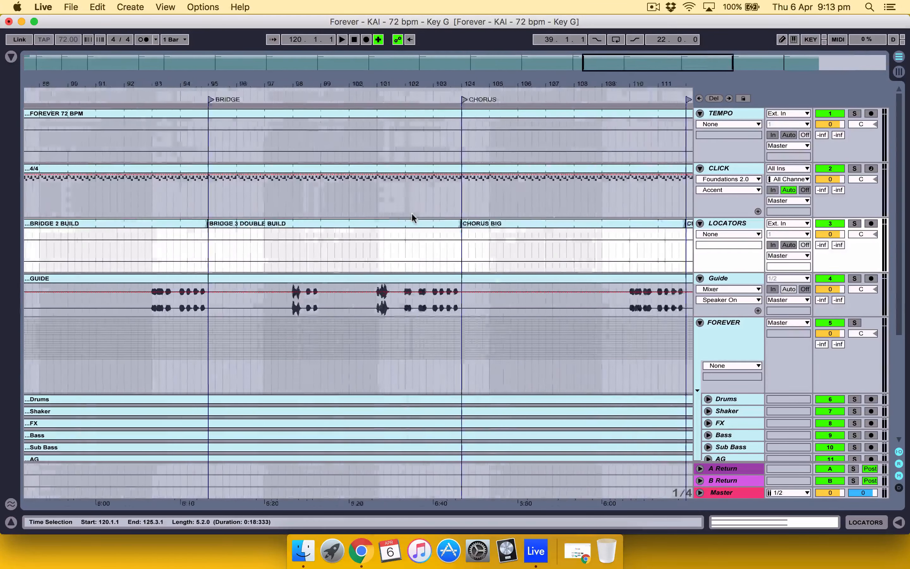
click(740, 227)
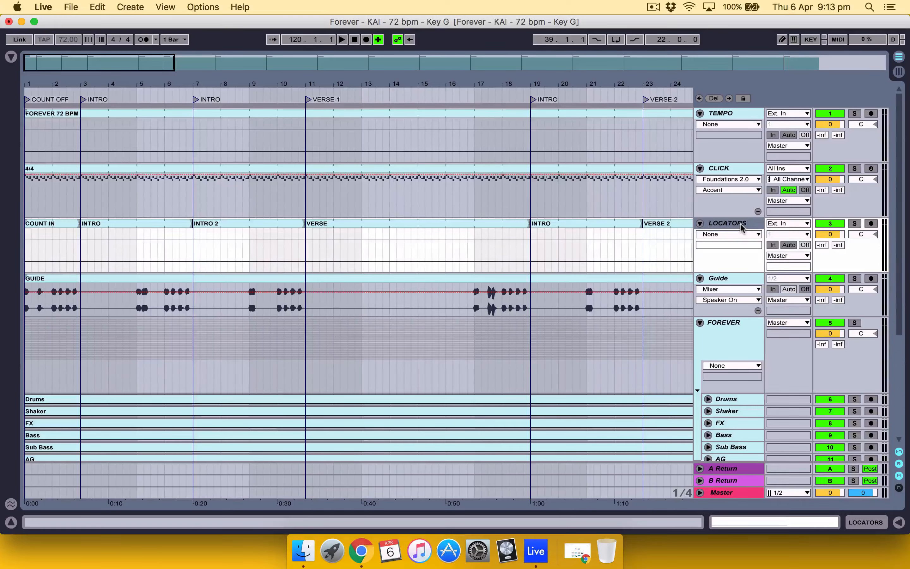
right_click(740, 225)
click(870, 415)
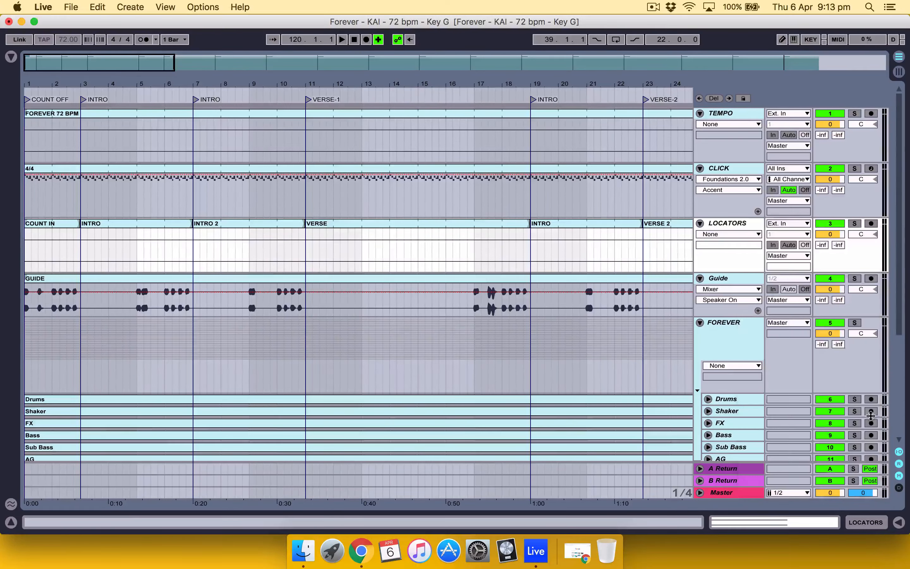
Step: Select all clips on the LOCATORS track, from COUNT IN to ENDING, and color them white
click(64, 223)
scroll(64, 221, right, 10)
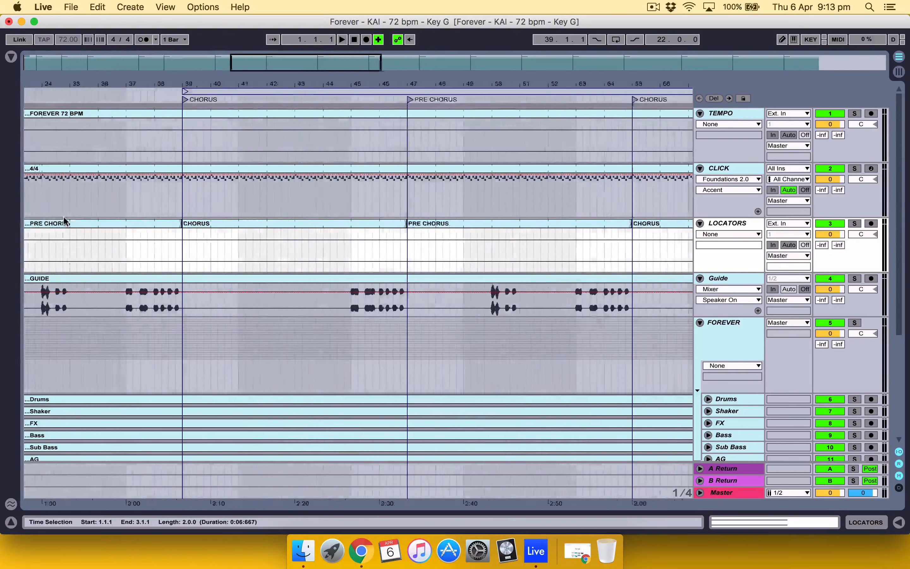
scroll(64, 222, right, 20)
scroll(65, 219, down, 1)
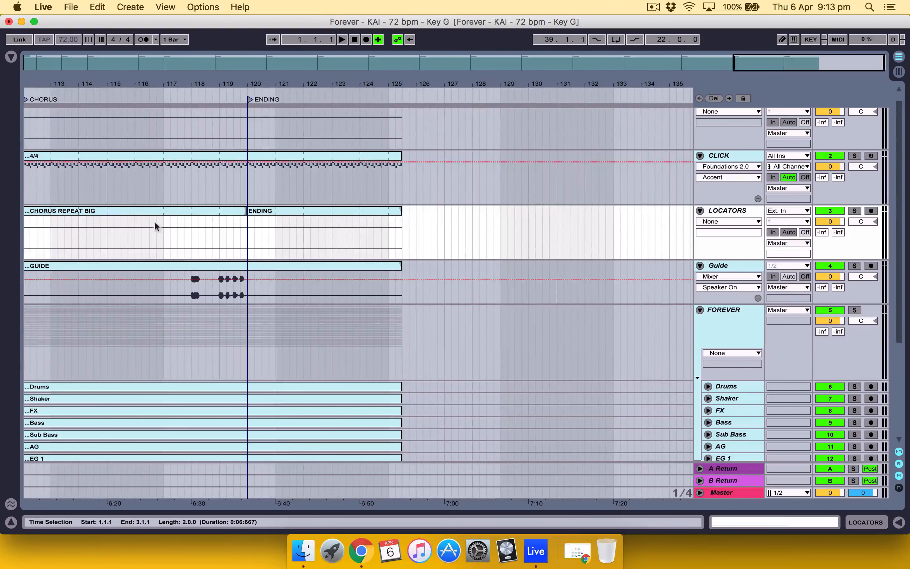
click(360, 212)
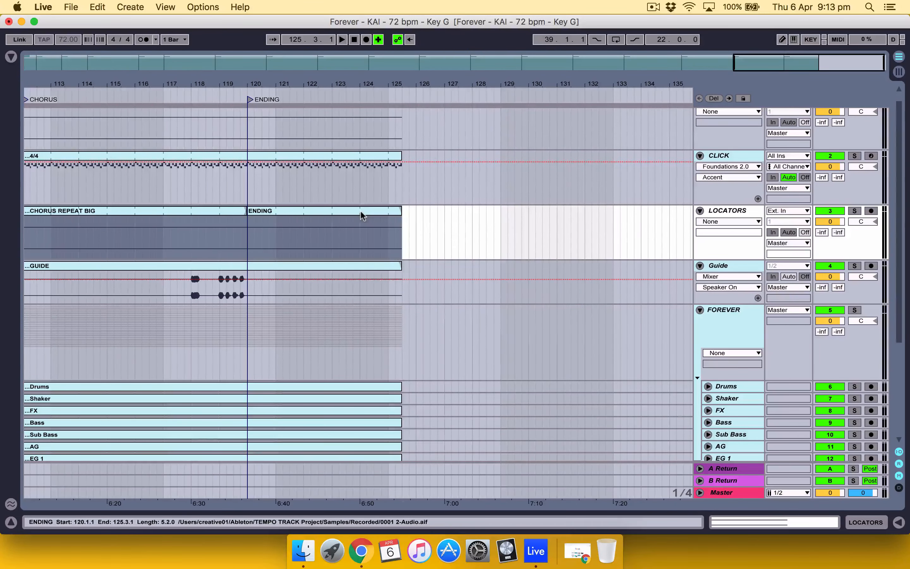
right_click(360, 212)
click(488, 407)
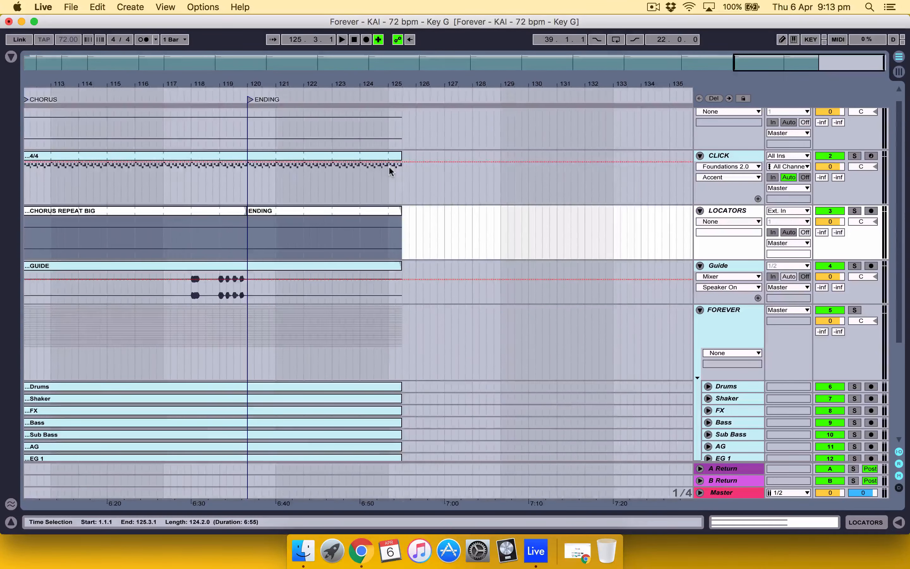
Step: Collapse the FOREVER group so its member tracks are hidden
scroll(389, 166, left, 20)
scroll(389, 165, down, 1)
scroll(433, 278, up, 2)
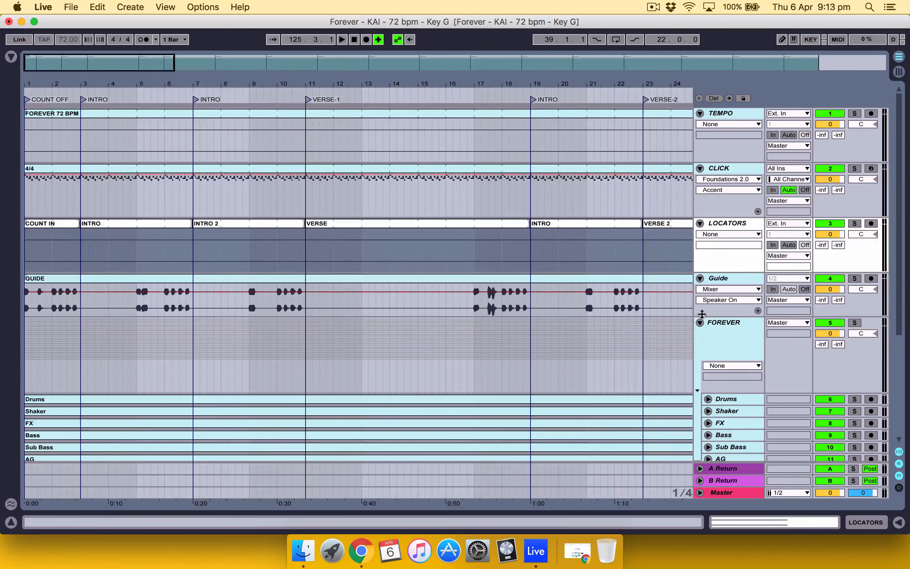
click(700, 323)
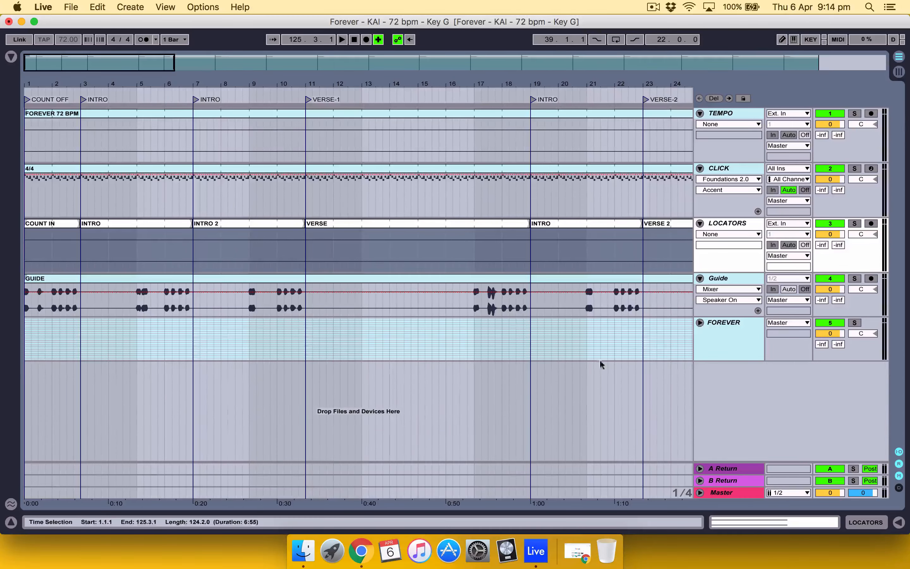
click(545, 397)
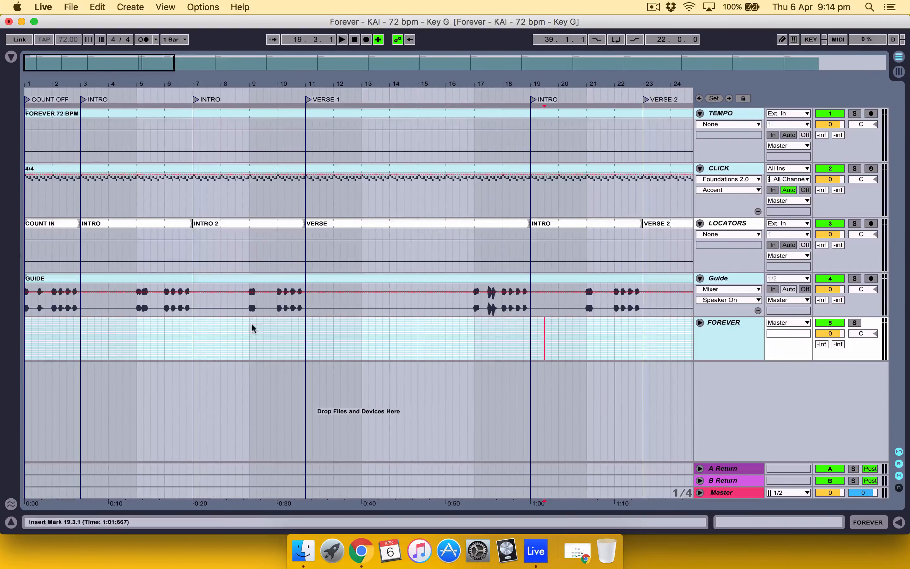
Step: Rename the COUNT OFF locator at bar 1 as FOREVER and save the Live Set
right_click(27, 101)
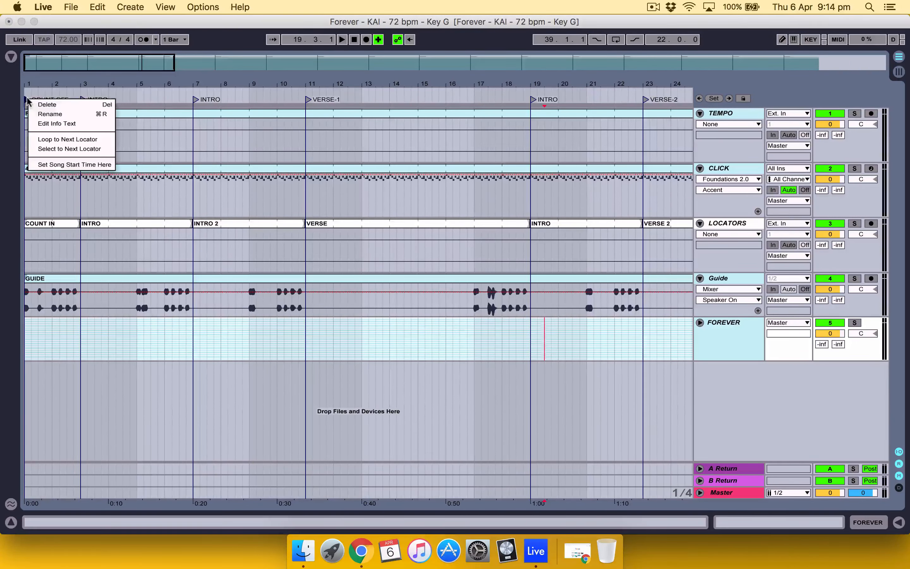
click(50, 113)
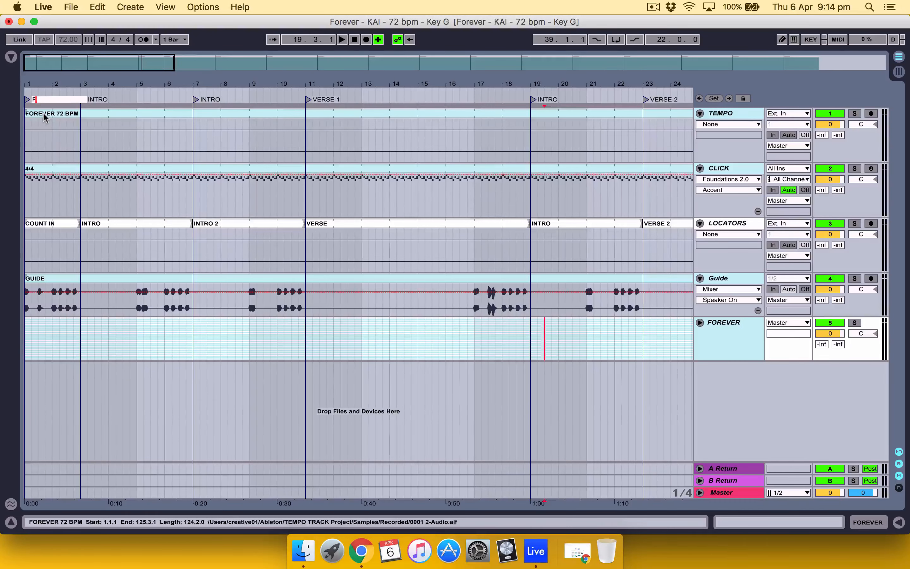
text(FOREVER)
key(Return)
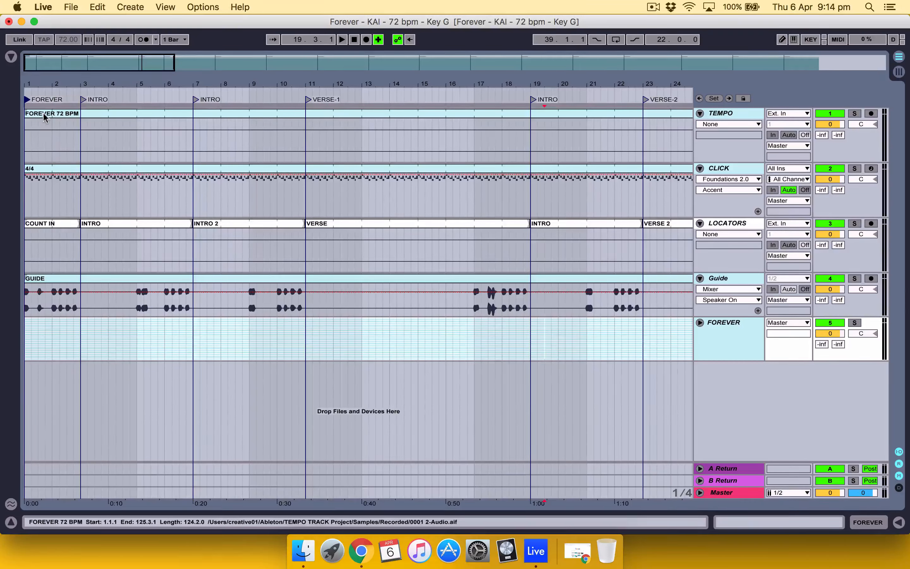
click(70, 7)
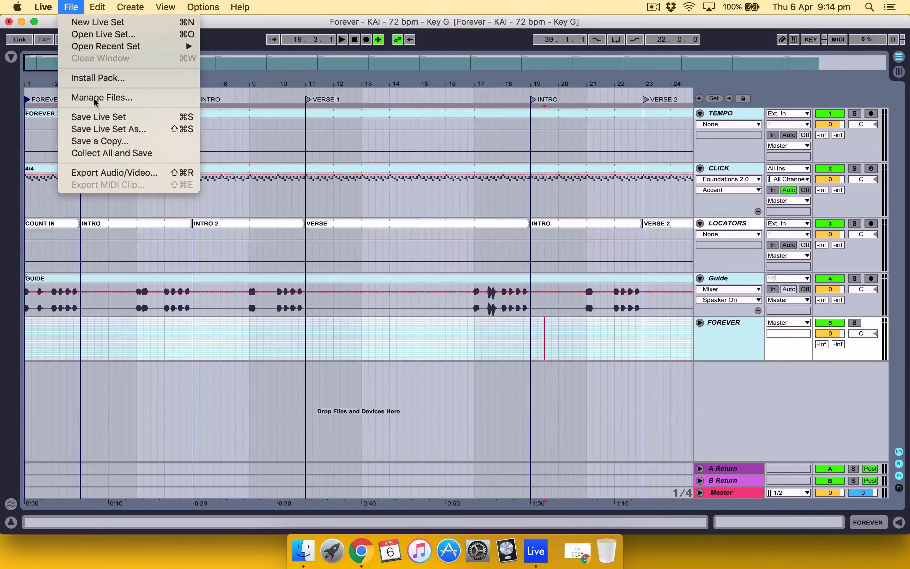
click(117, 120)
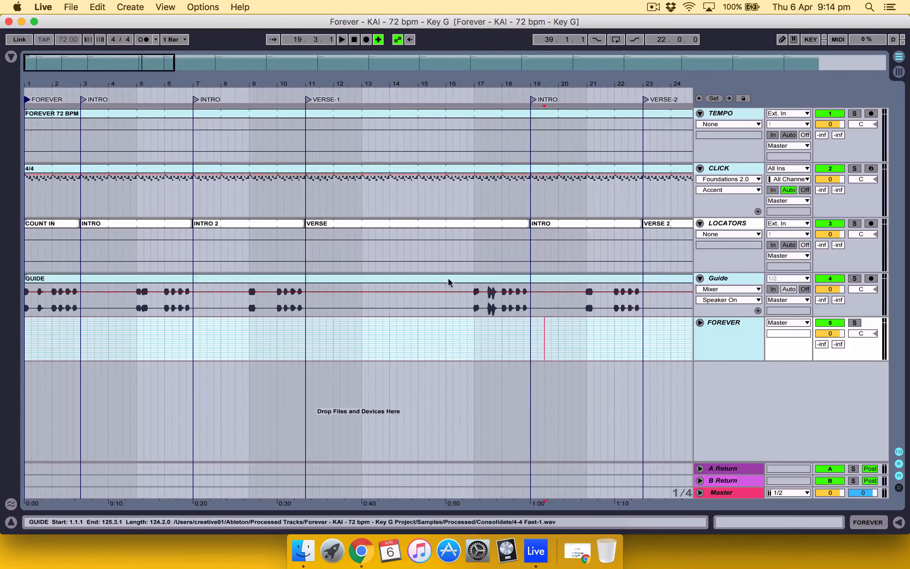
Step: Expand the FOREVER group and unfold all its tracks from Drums to BGVS to show their waveforms
scroll(482, 251, right, 7)
scroll(482, 251, left, 7)
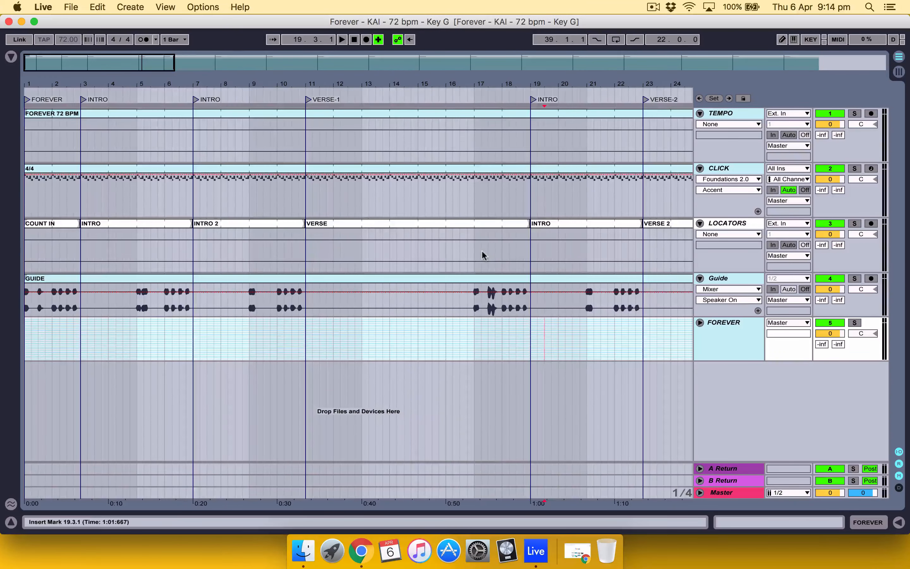
click(700, 322)
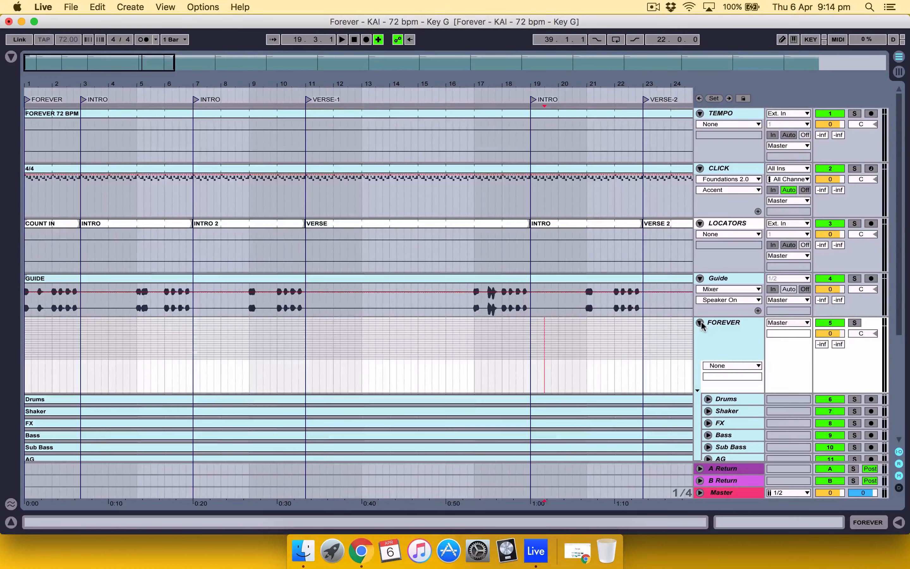
scroll(701, 323, down, 5)
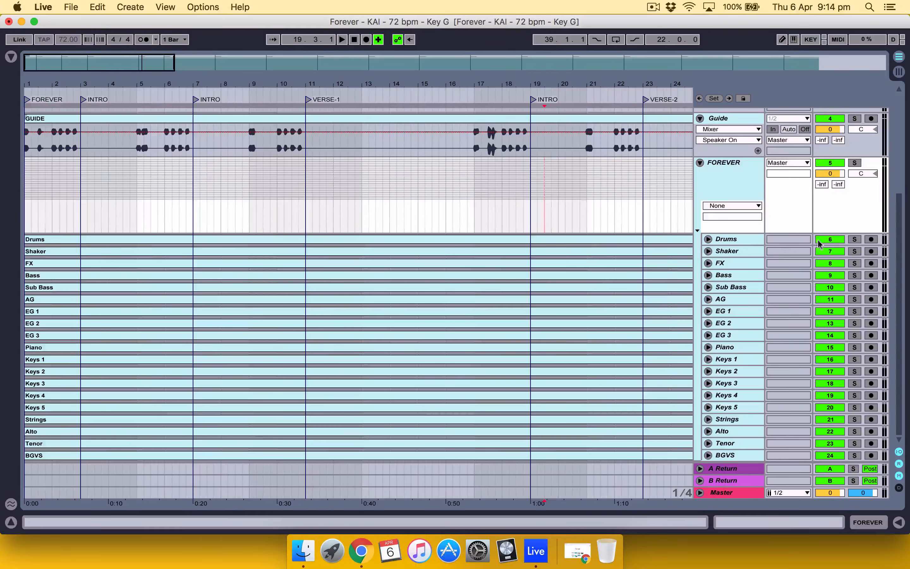
click(744, 241)
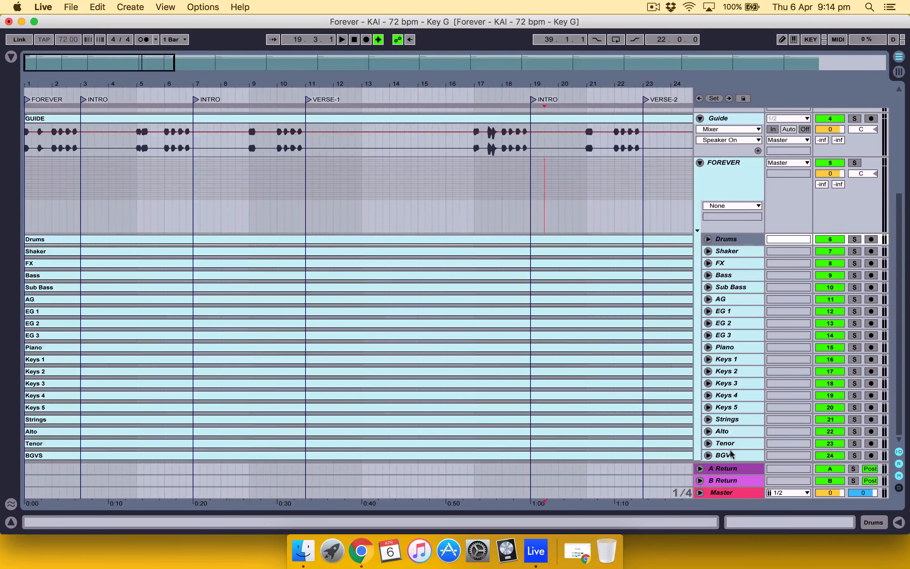
shift+click(734, 455)
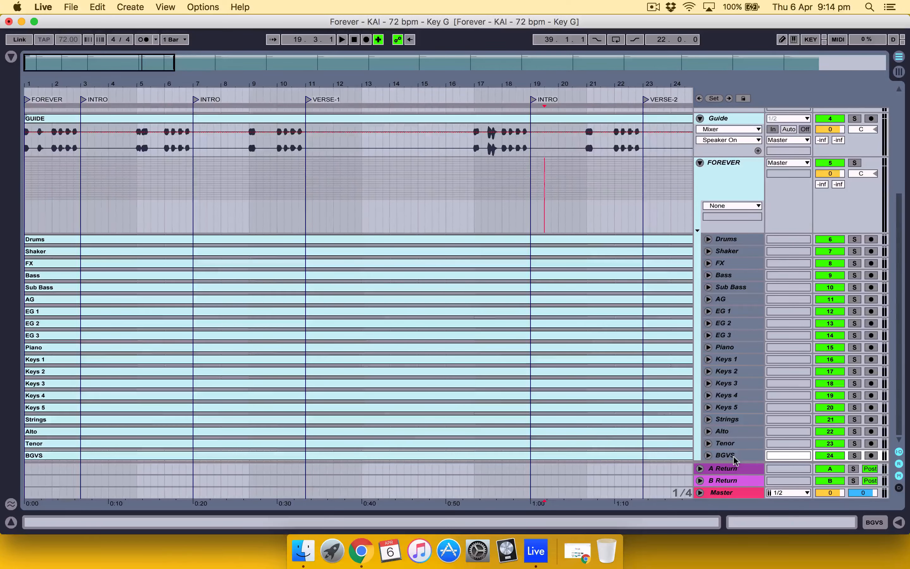
key(Right)
scroll(669, 314, right, 3)
scroll(670, 314, up, 5)
scroll(670, 314, right, 4)
scroll(669, 319, right, 5)
scroll(670, 318, down, 3)
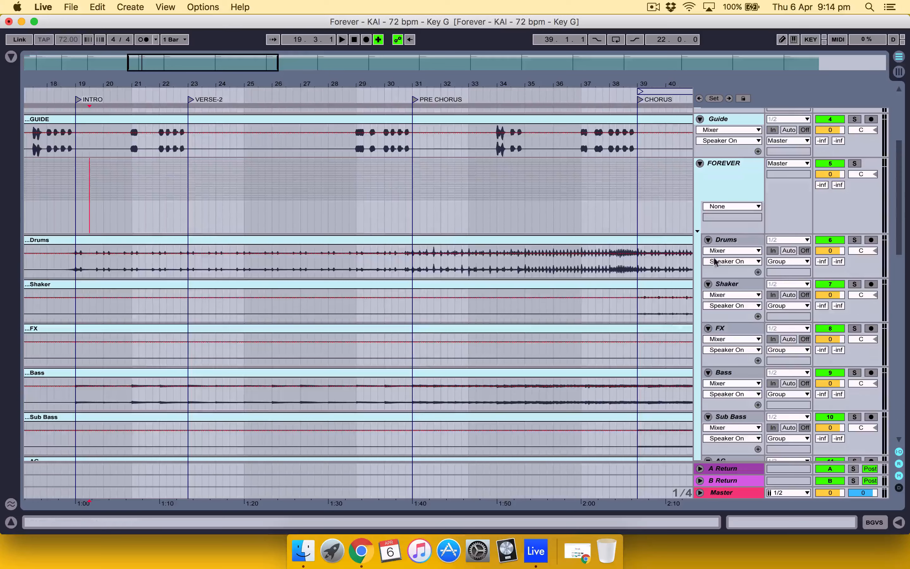
Step: Mute the Drums and Bass tracks inside the FOREVER group
click(736, 240)
click(739, 192)
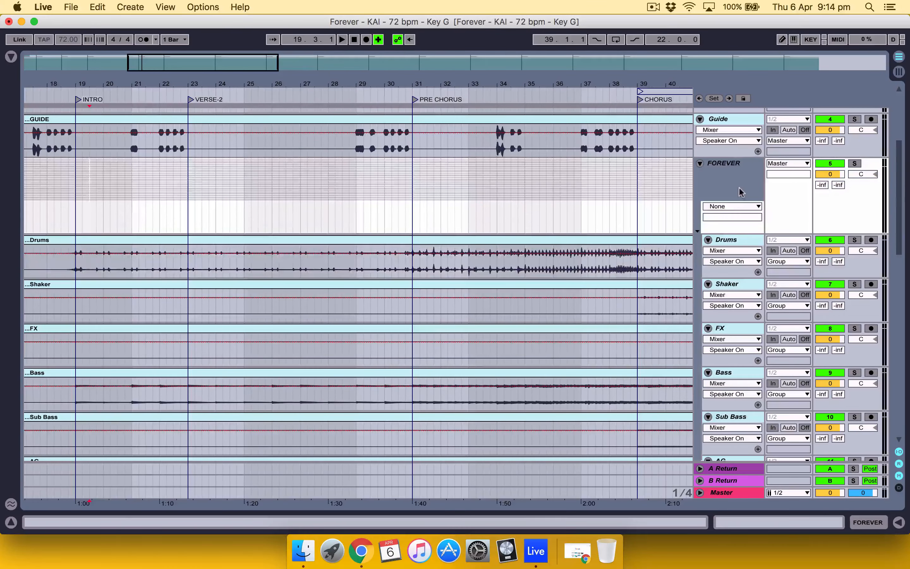
click(839, 240)
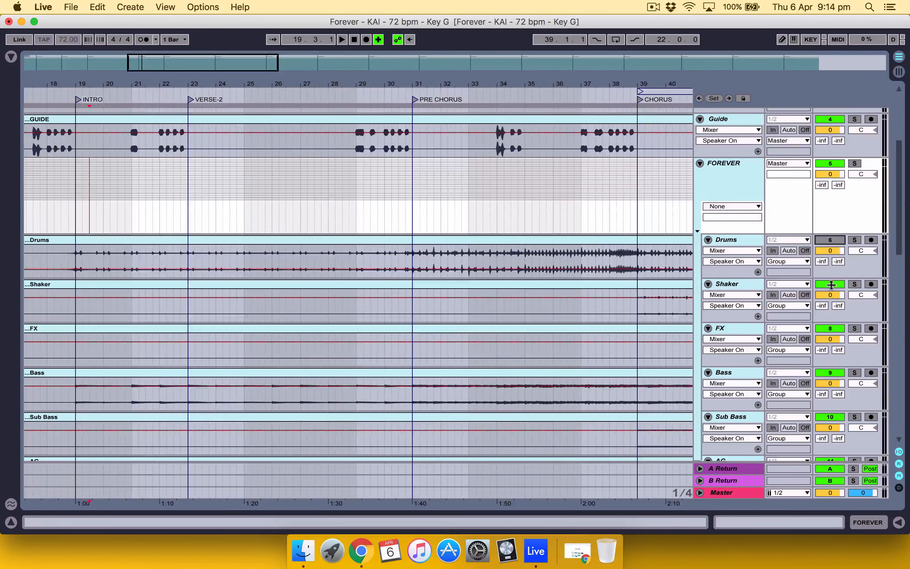
scroll(830, 290, down, 4)
click(830, 296)
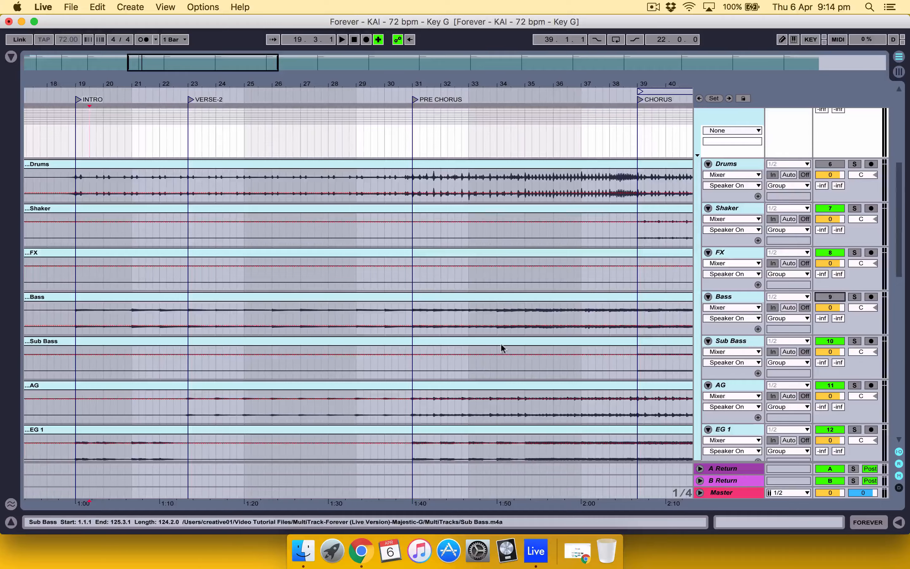
Step: Unfold the Master track and delete the A Return and B Return tracks
scroll(500, 343, left, 10)
scroll(501, 343, up, 1)
scroll(611, 264, up, 5)
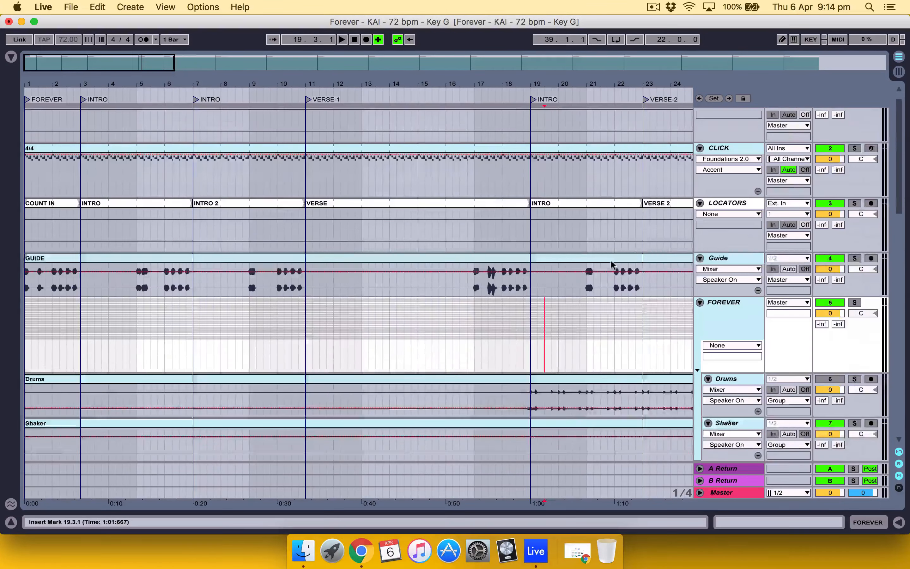
scroll(611, 265, up, 1)
scroll(421, 288, down, 12)
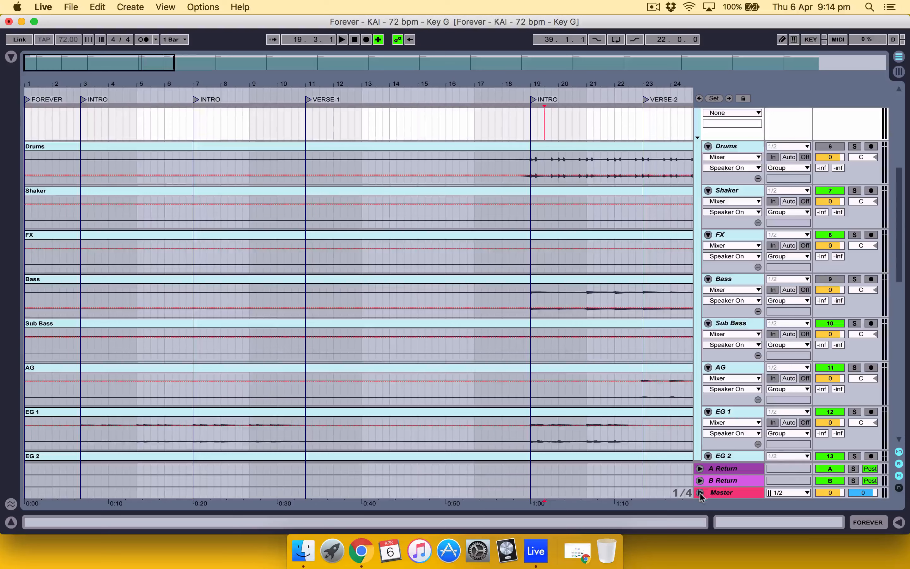
click(700, 493)
click(744, 422)
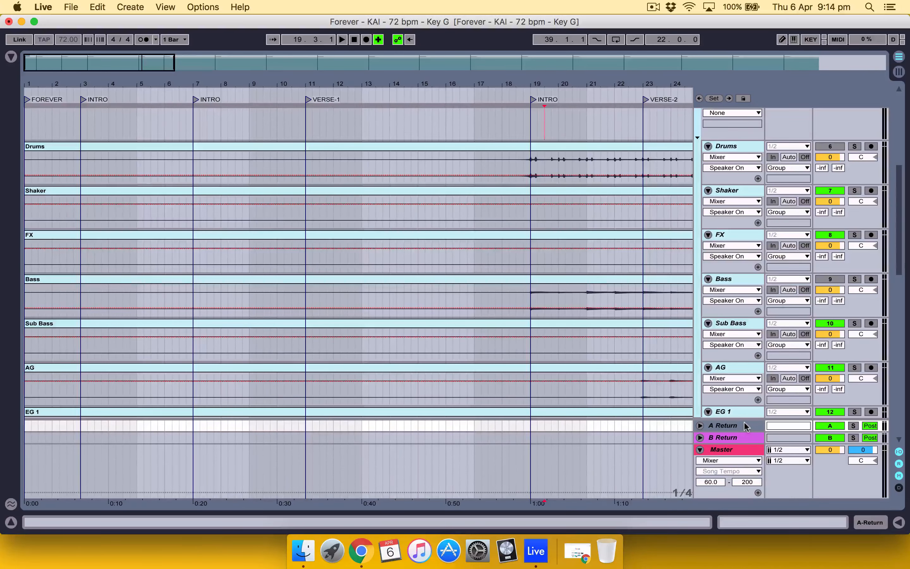
key(Delete)
key(Delete)
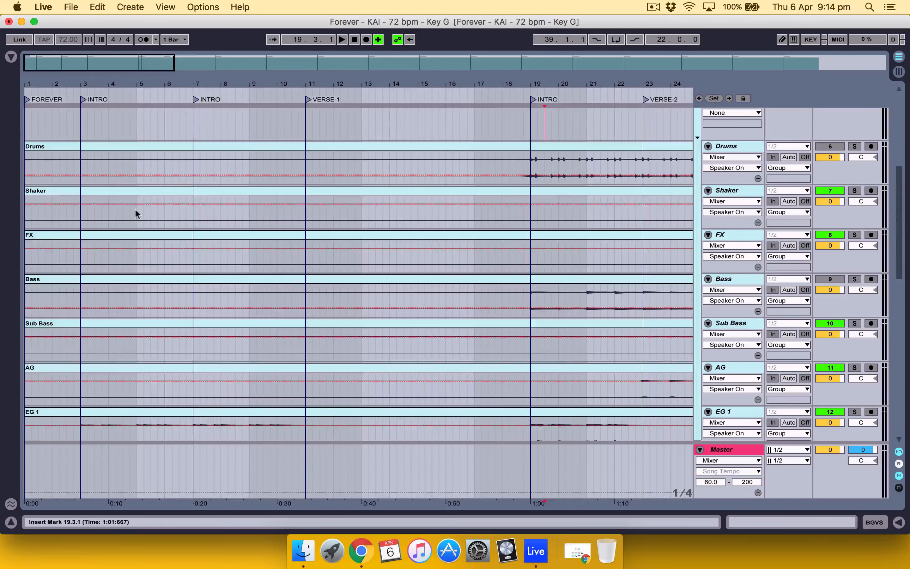
Step: Play the song from the INTRO locator at bar 3 and check the level meters of the FOREVER group's tracks
click(80, 210)
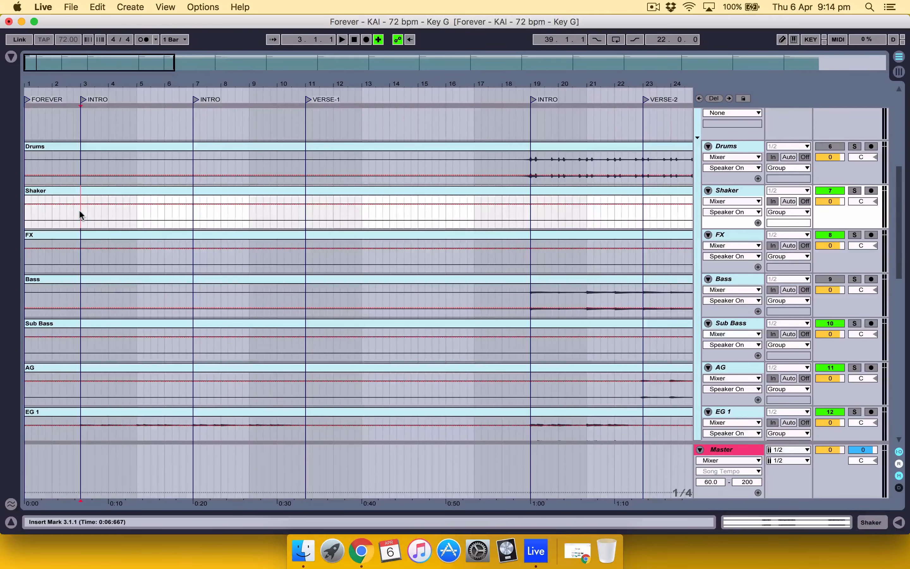
key(space)
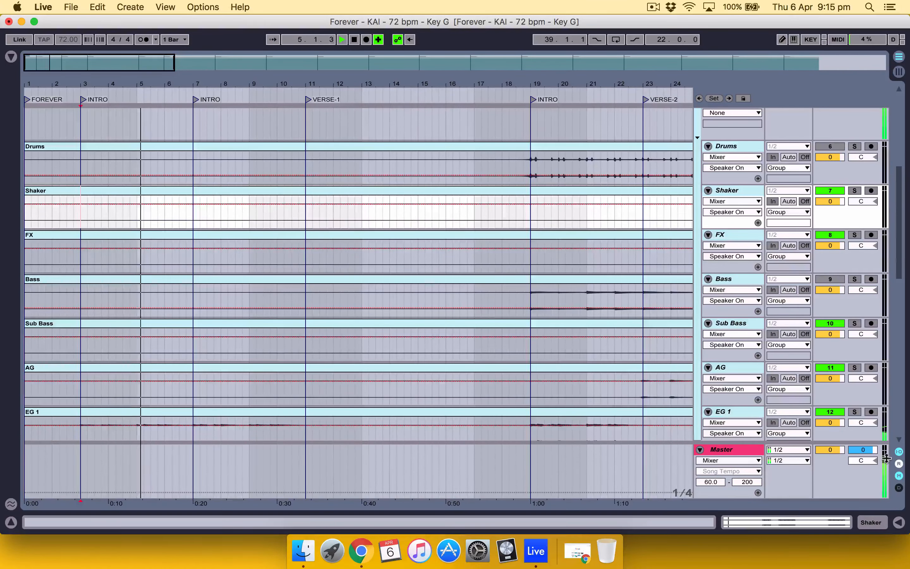
scroll(753, 383, down, 1)
scroll(752, 379, down, 20)
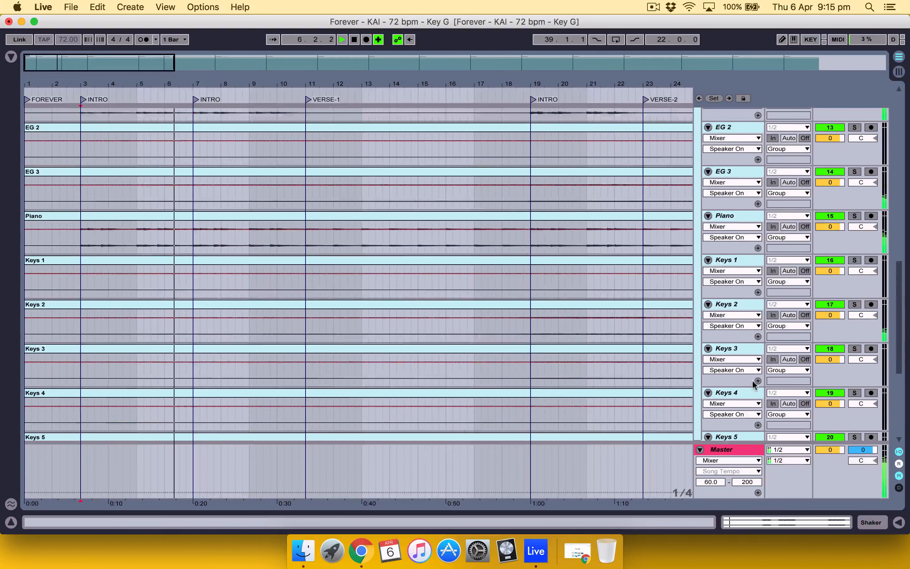
scroll(752, 379, down, 15)
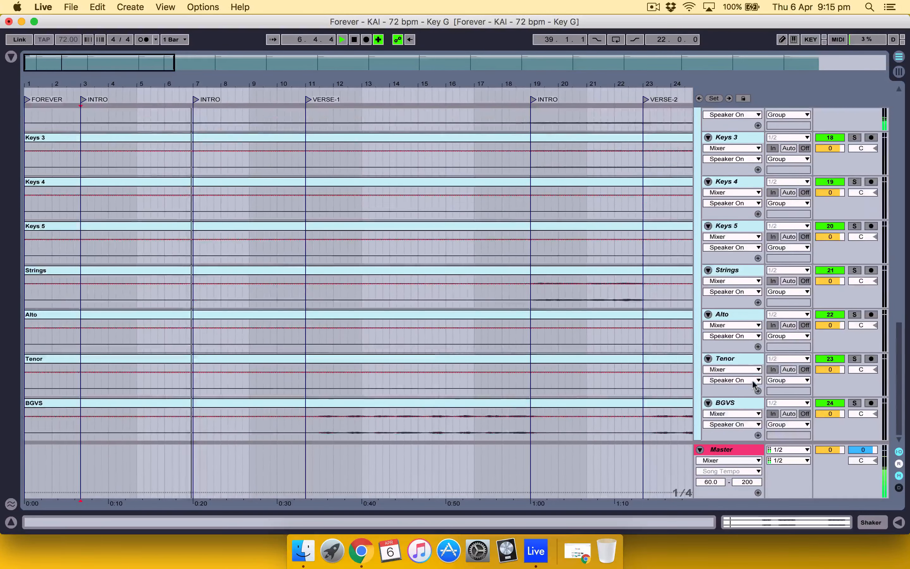
scroll(752, 379, up, 10)
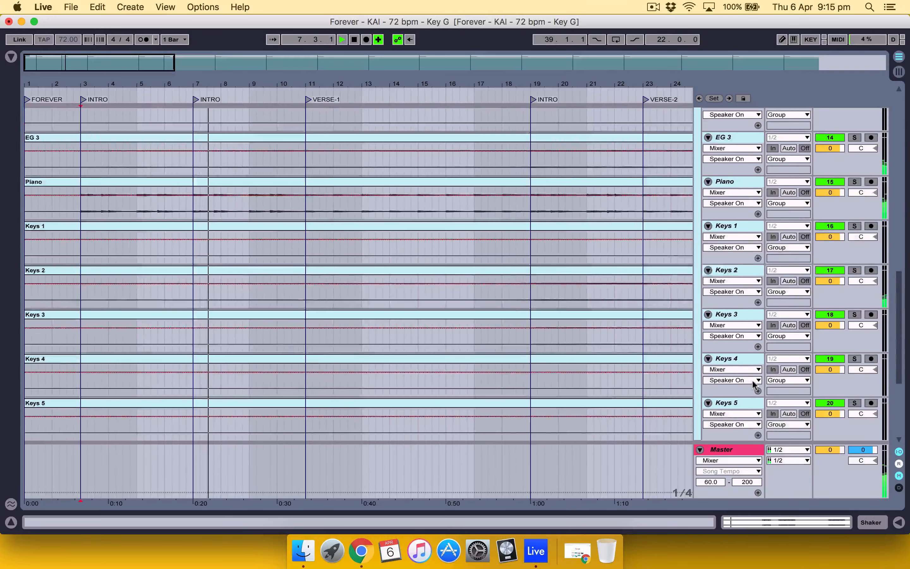
scroll(752, 379, up, 12)
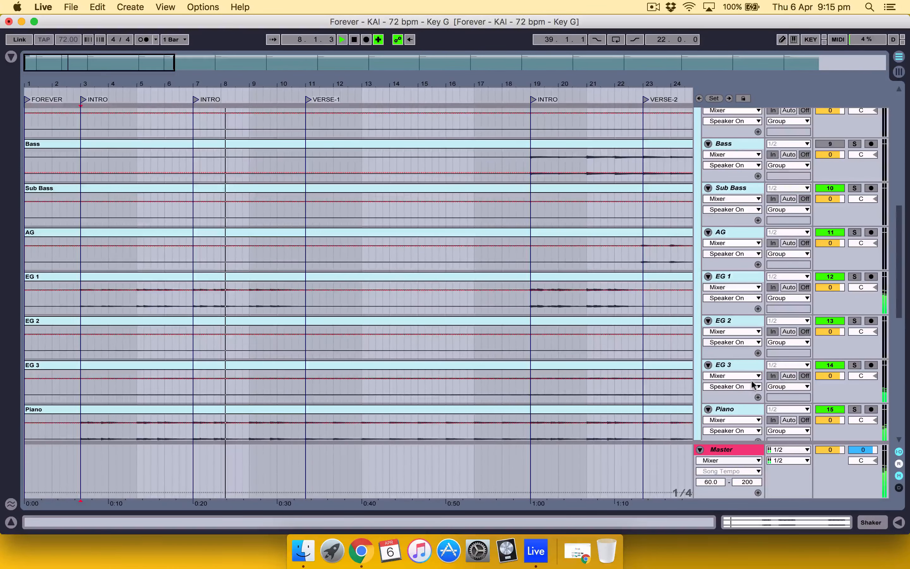
Step: Solo the EG 1 track during playback to hear it alone, and unsolo it again
click(267, 274)
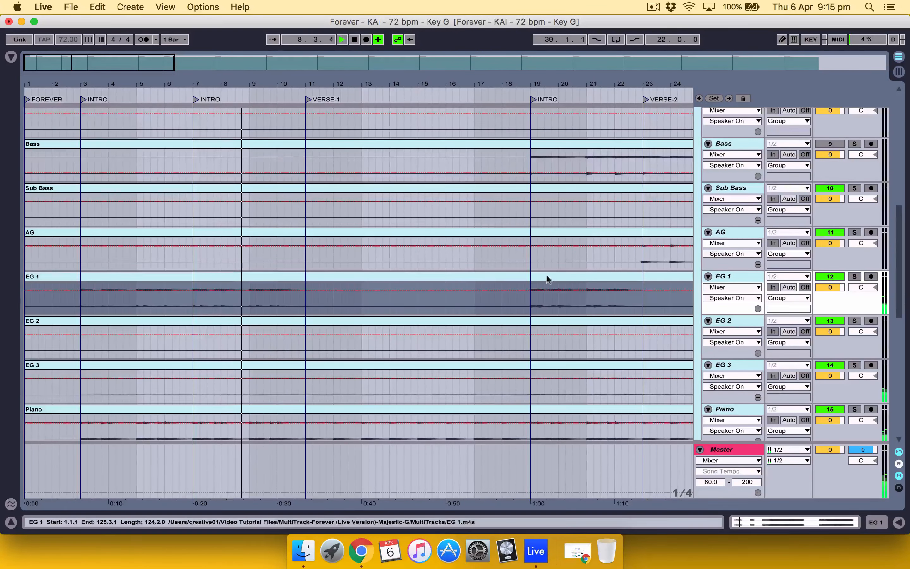
click(855, 277)
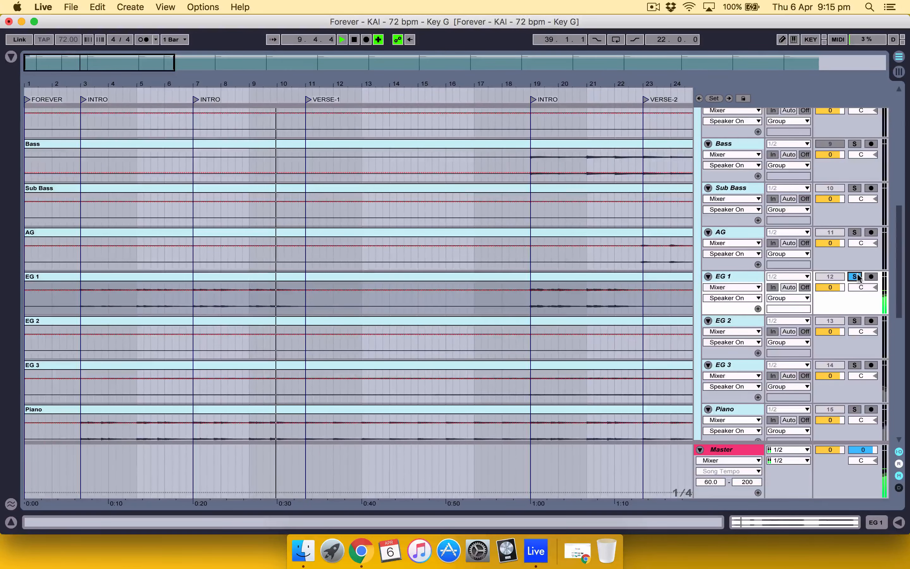
click(854, 276)
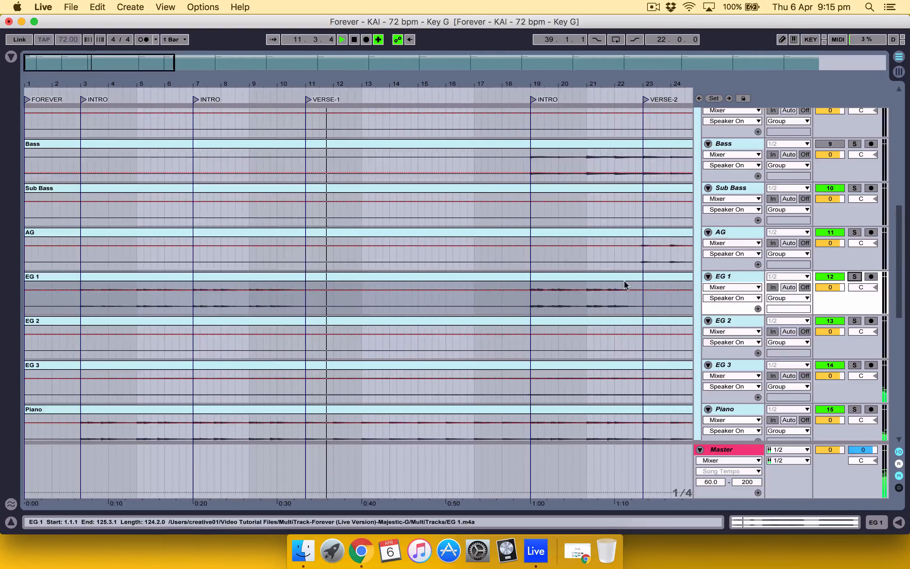
click(87, 301)
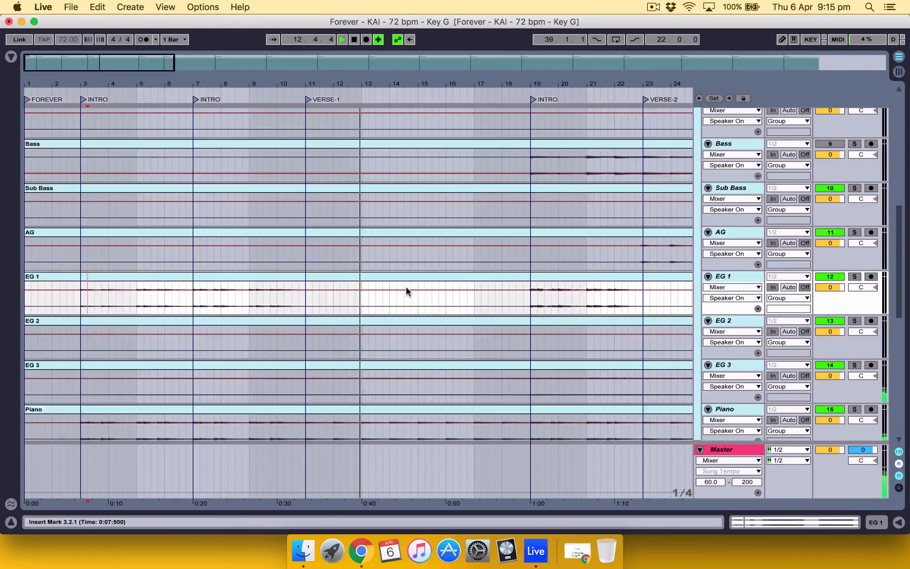
Step: Solo the Keys 2 track briefly to hear it alone and check the levels of the surrounding tracks down to BGVS
scroll(406, 289, down, 3)
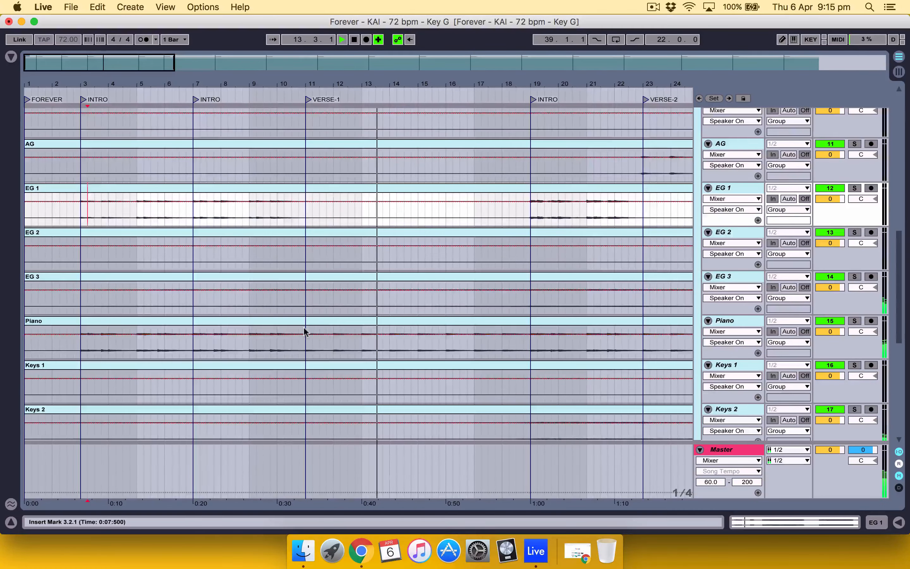
scroll(304, 330, down, 4)
scroll(304, 330, up, 3)
scroll(304, 331, up, 10)
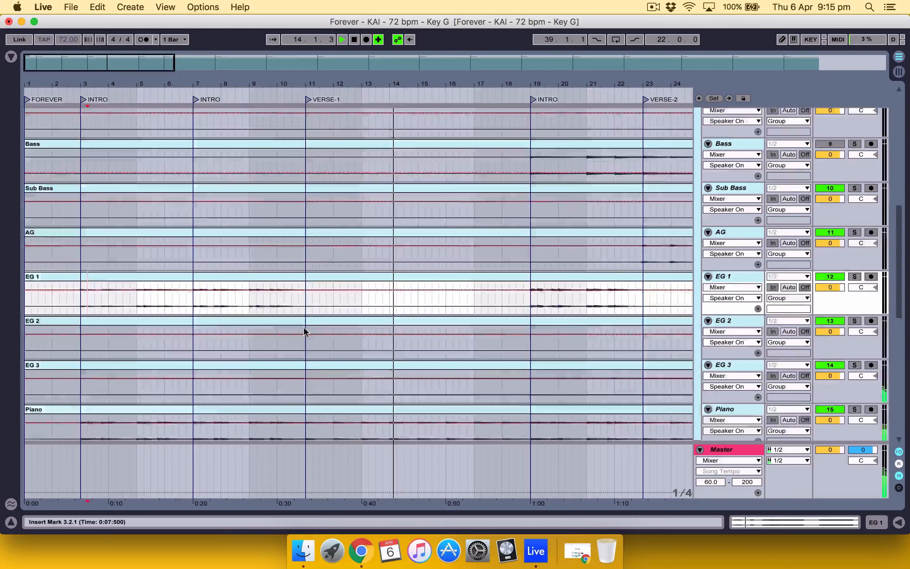
scroll(304, 331, down, 10)
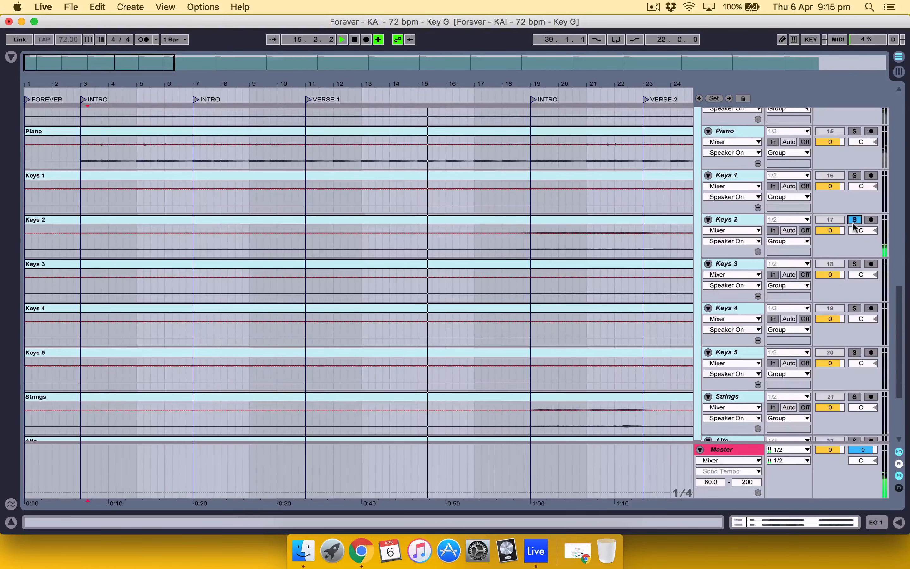
scroll(853, 227, down, 2)
scroll(853, 227, down, 2)
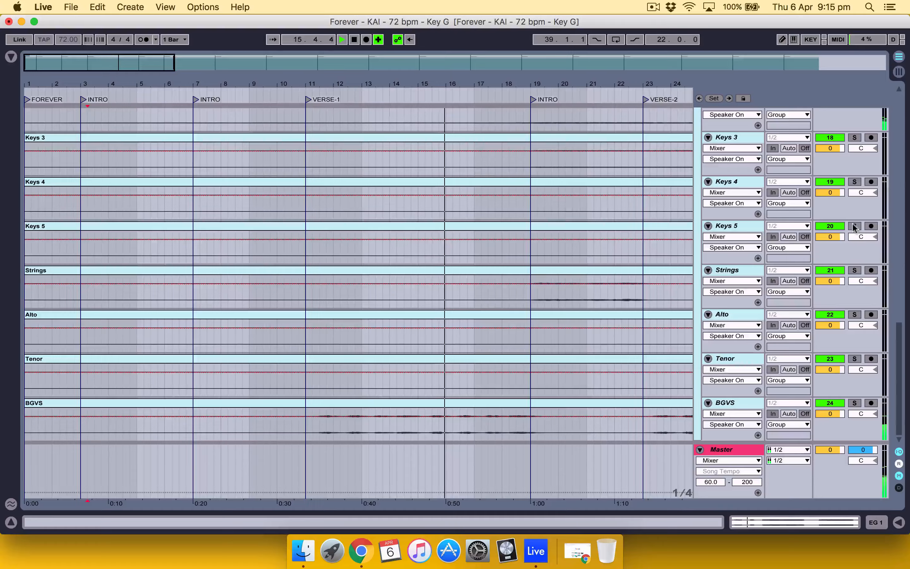
scroll(860, 285, up, 4)
scroll(860, 285, up, 2)
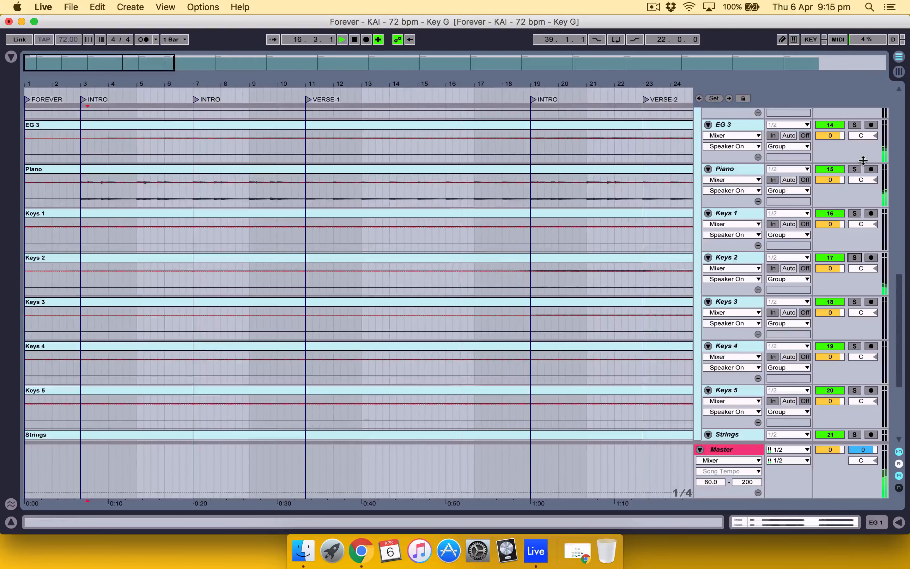
Step: Audition the EG 3 track in solo, unsolo it and set its clip gain to 5 dB
scroll(859, 148, up, 1)
click(854, 137)
click(854, 138)
double_click(443, 137)
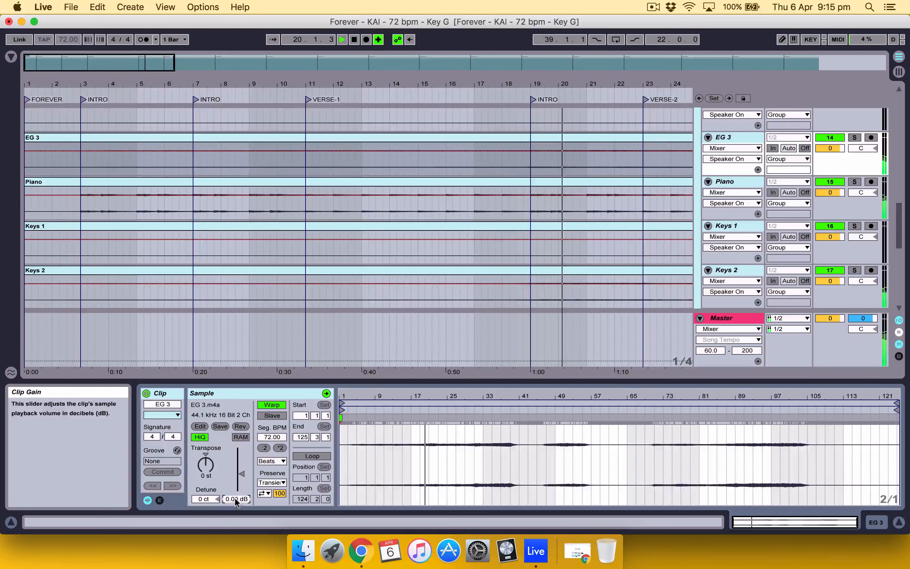
text(5)
key(Return)
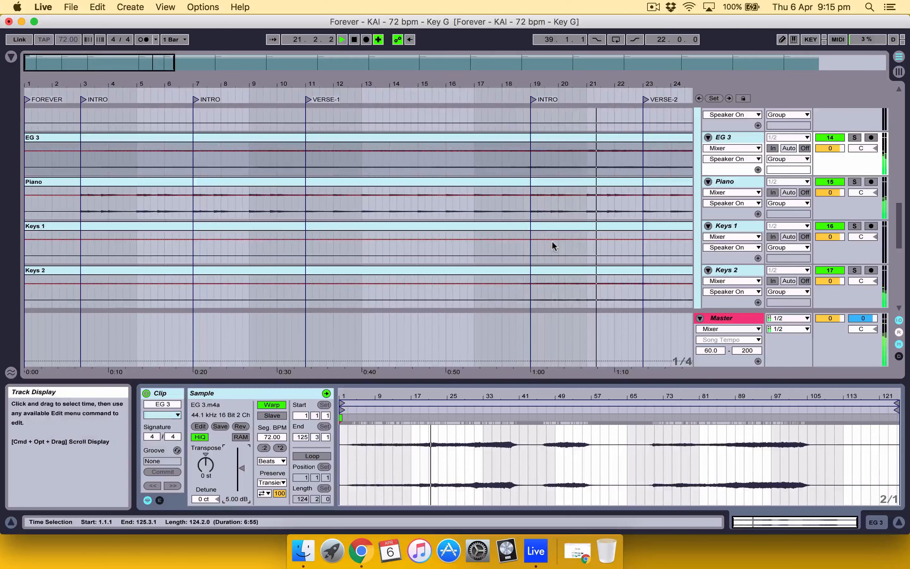
Step: Examine the waveforms and playback levels of the tracks from EG 2 down to BGVS
scroll(471, 216, up, 2)
click(453, 205)
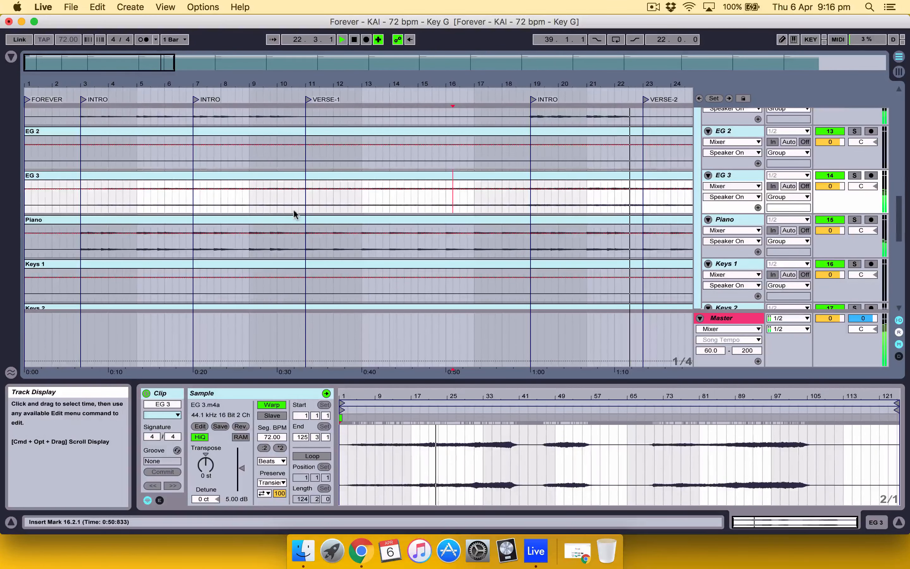
scroll(294, 213, up, 1)
scroll(294, 212, down, 3)
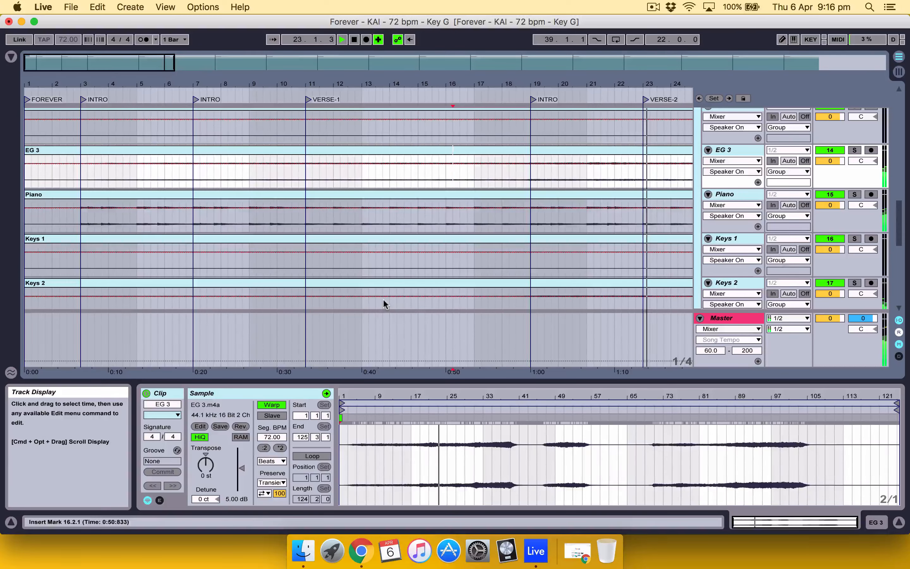
scroll(394, 256, down, 15)
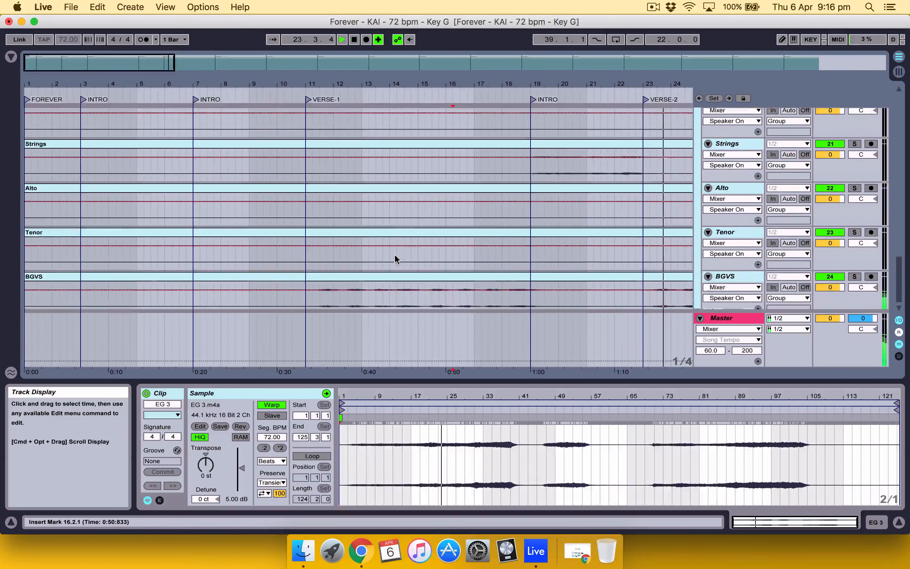
scroll(394, 255, up, 20)
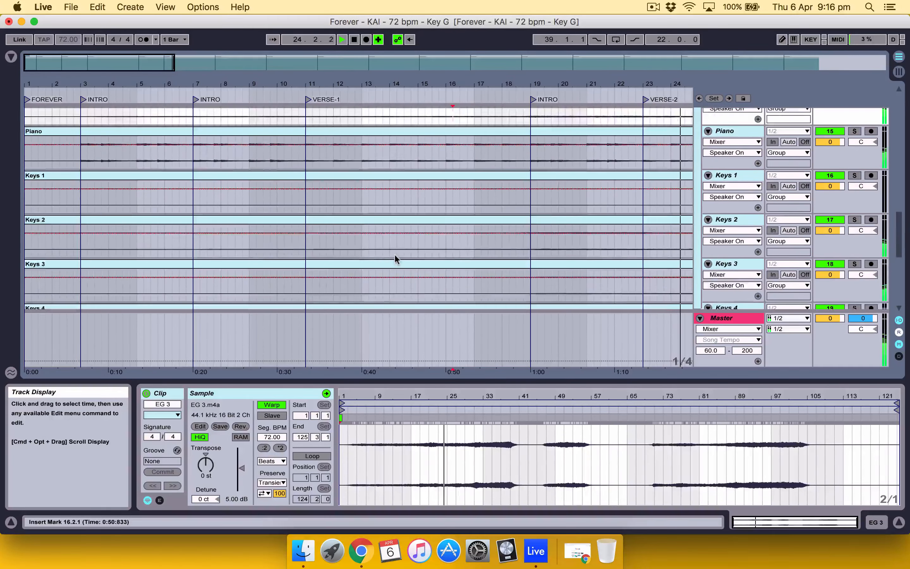
Step: Collapse the FOREVER group and stop playback
scroll(394, 255, up, 20)
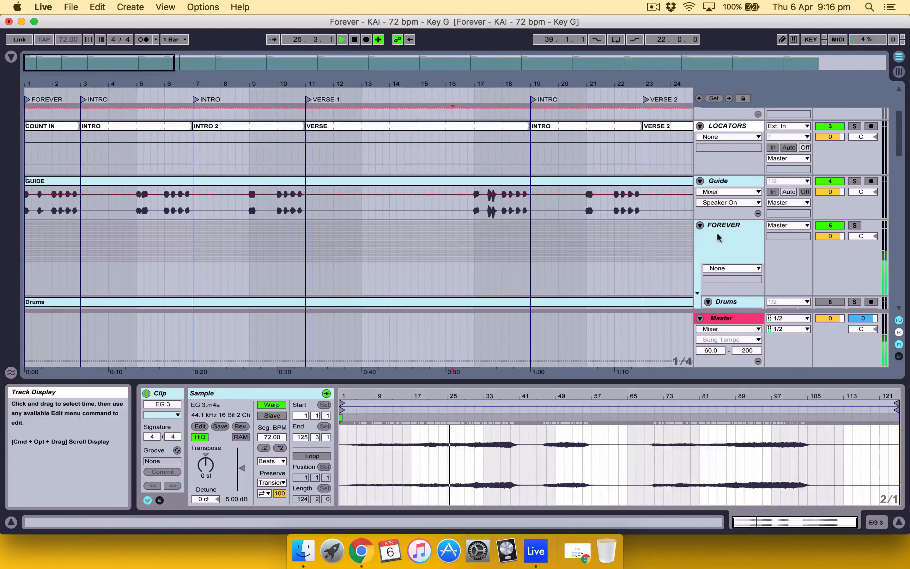
click(558, 231)
scroll(558, 231, up, 3)
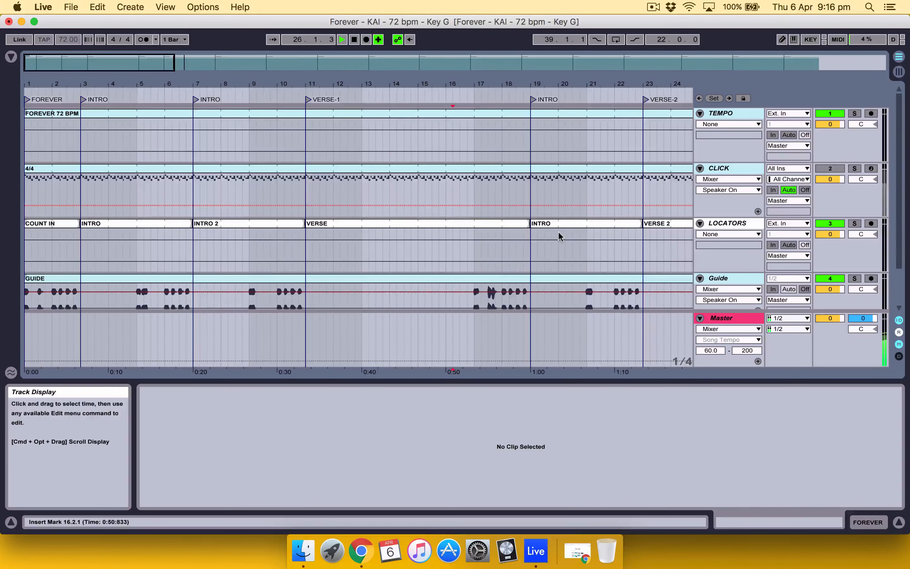
scroll(558, 232, down, 1)
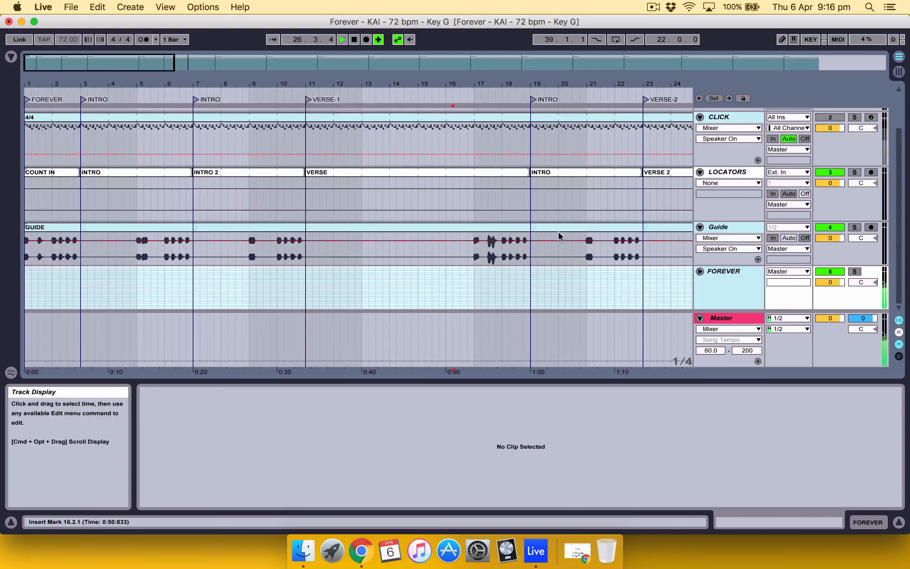
scroll(558, 232, up, 1)
key(space)
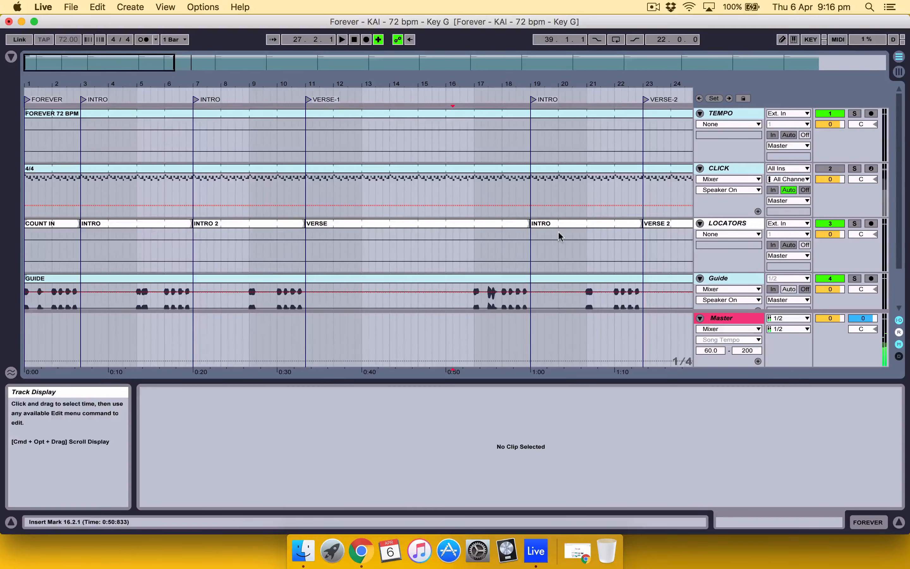
scroll(463, 215, down, 1)
scroll(153, 147, up, 1)
Step: Save the Live Set and collect all files into the project, including those from elsewhere, other Projects, User Library and Factory Packs
click(44, 7)
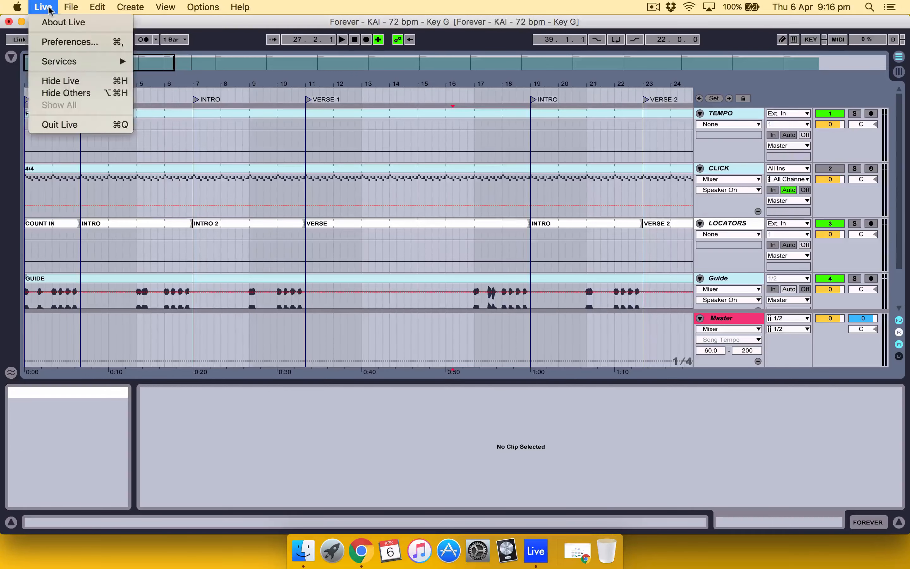
mouse_move(71, 7)
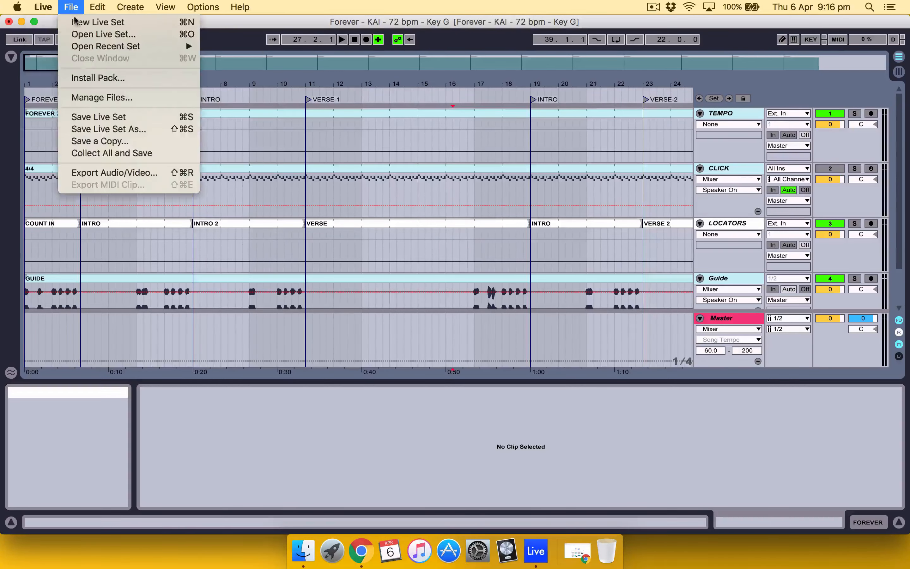
click(99, 117)
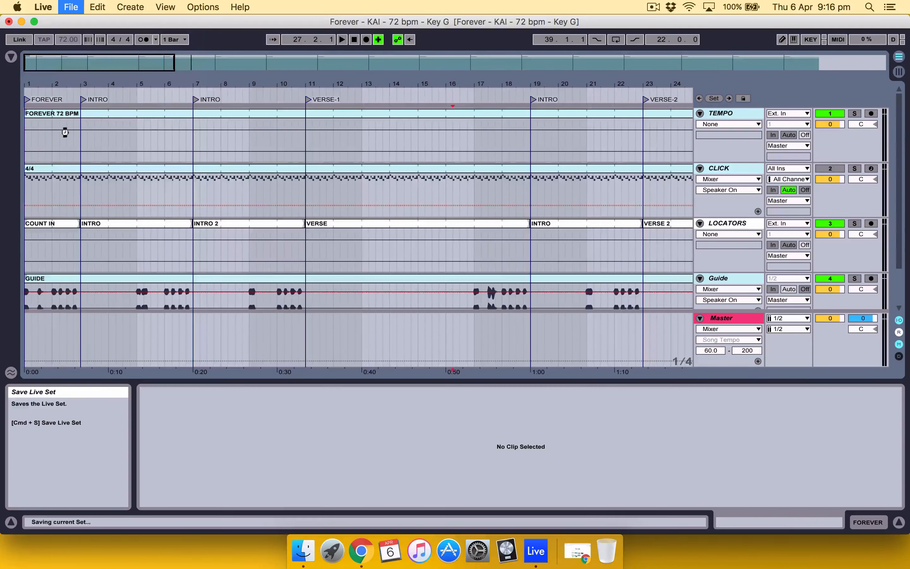
click(71, 6)
click(125, 158)
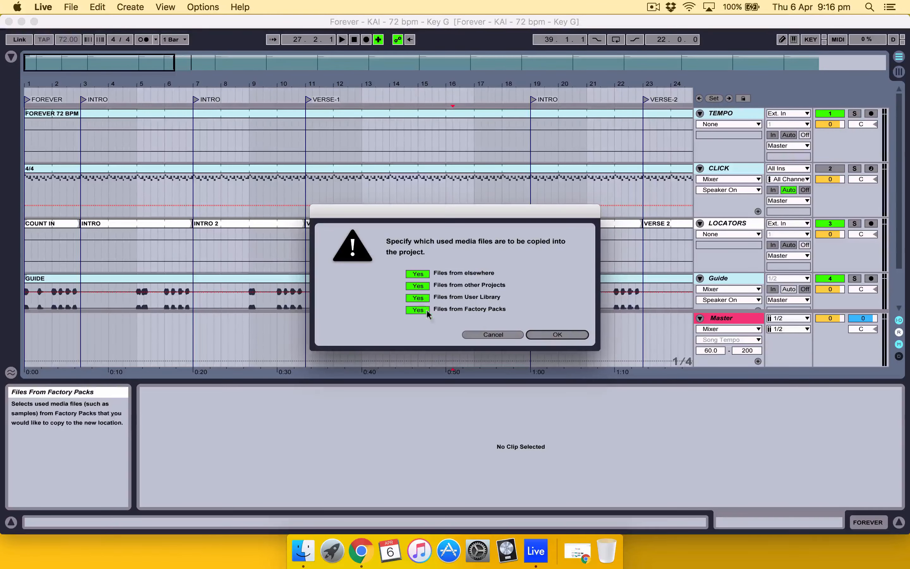
click(552, 336)
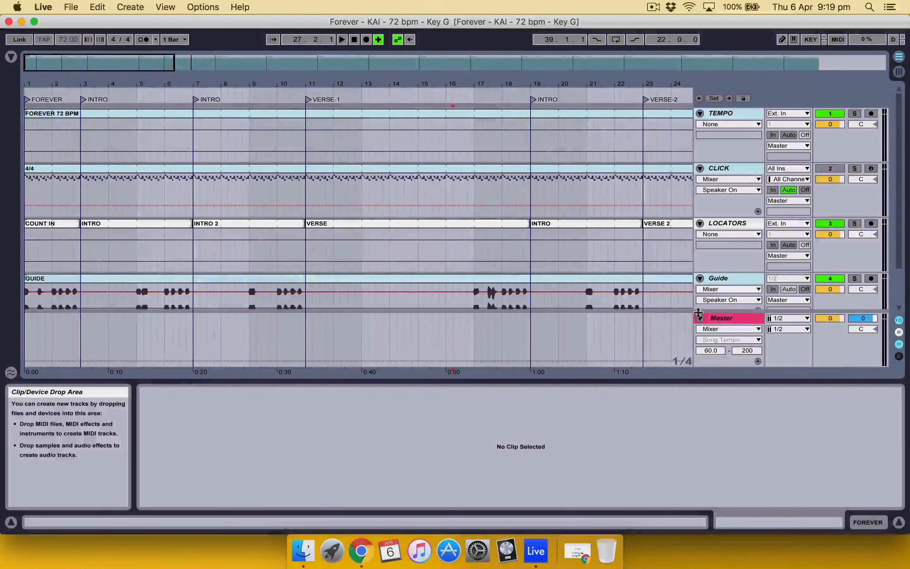
Step: Fold the Master track, expand the FOREVER group to look over its tracks and collapse it again
click(699, 318)
scroll(740, 293, down, 1)
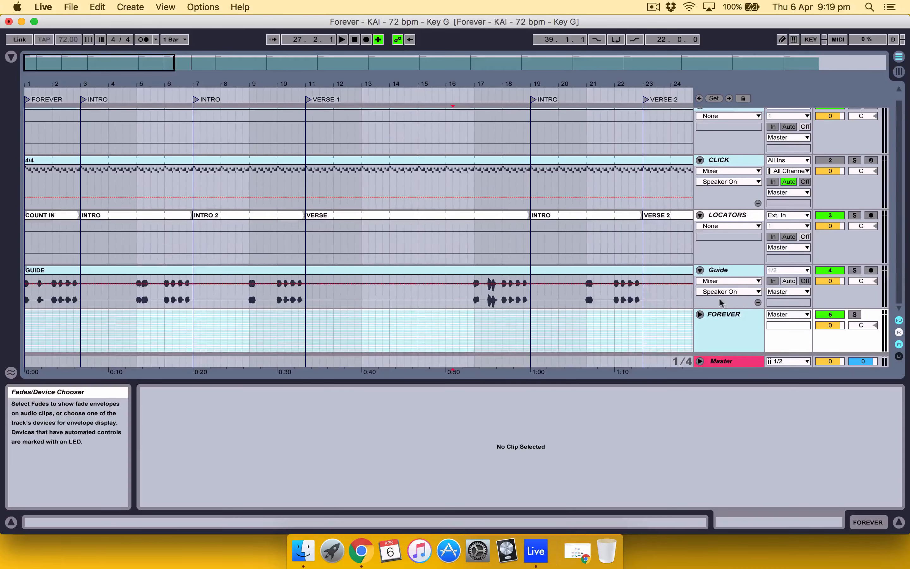
click(699, 318)
scroll(719, 269, down, 8)
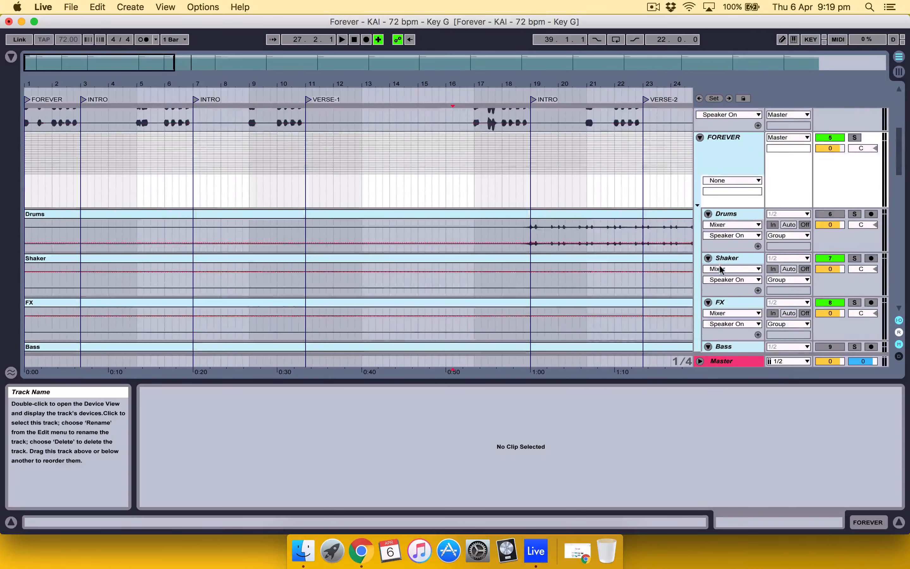
click(700, 137)
scroll(474, 238, up, 5)
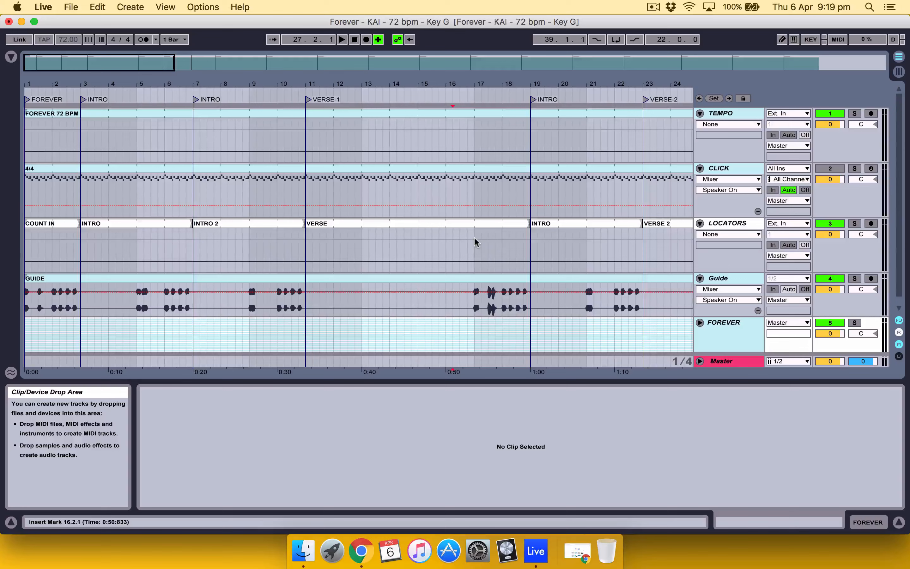